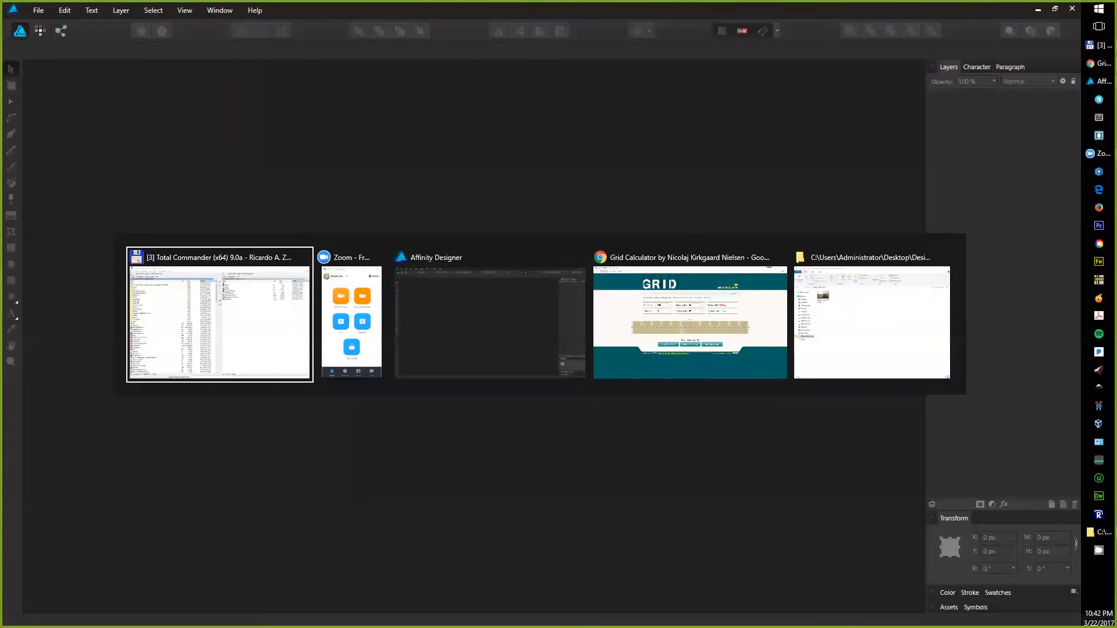
- Switch from the empty Affinity workspace to the Grid Calculator page in Chrome
key(alt+Tab)
click(662, 327)
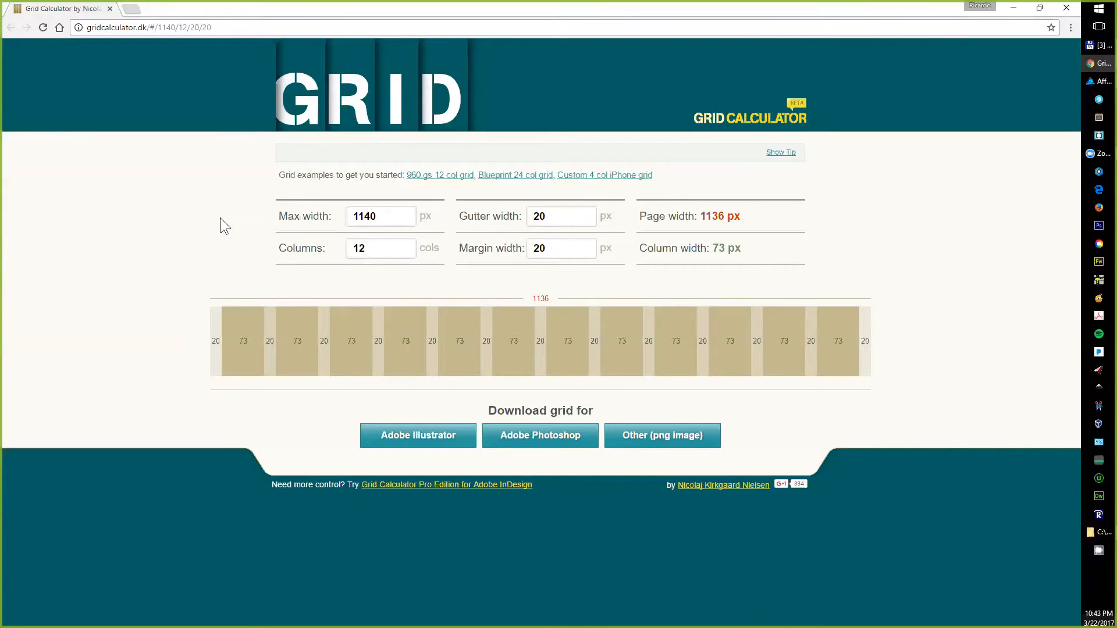
- Confirm the 1140 px, 12-column grid with 20 px gutters and margins, and download it as PNG
double_click(382, 216)
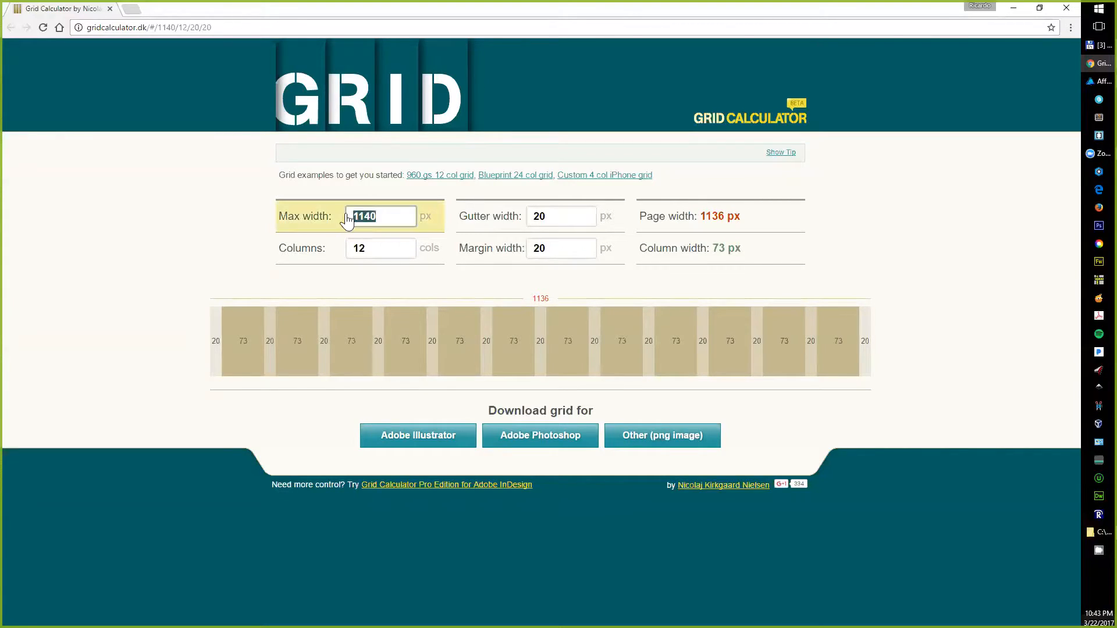
click(385, 217)
double_click(574, 218)
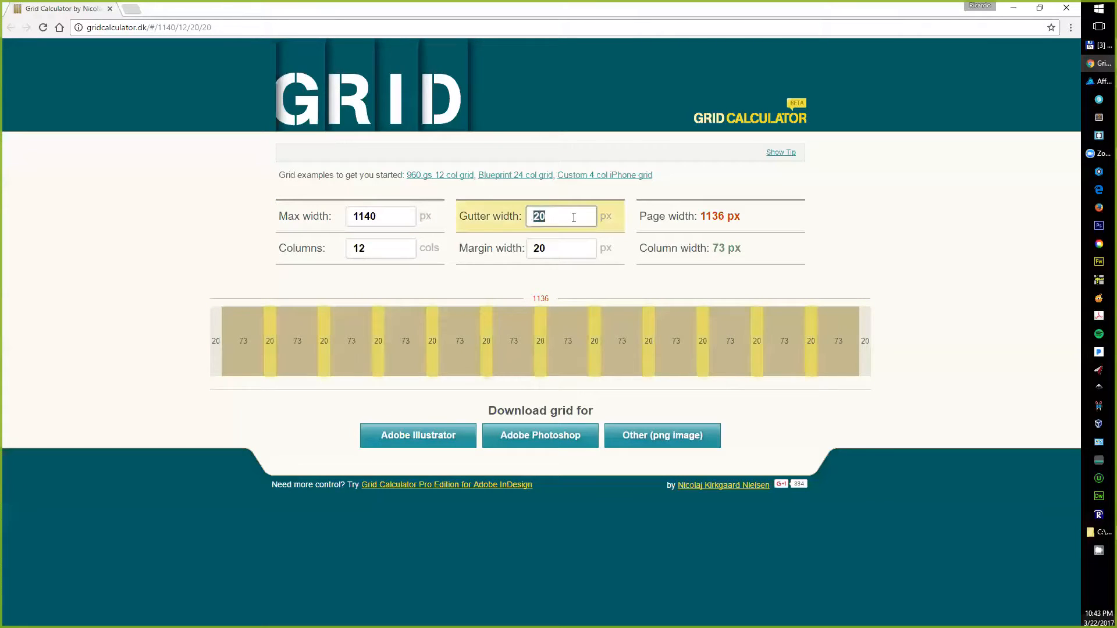
double_click(374, 249)
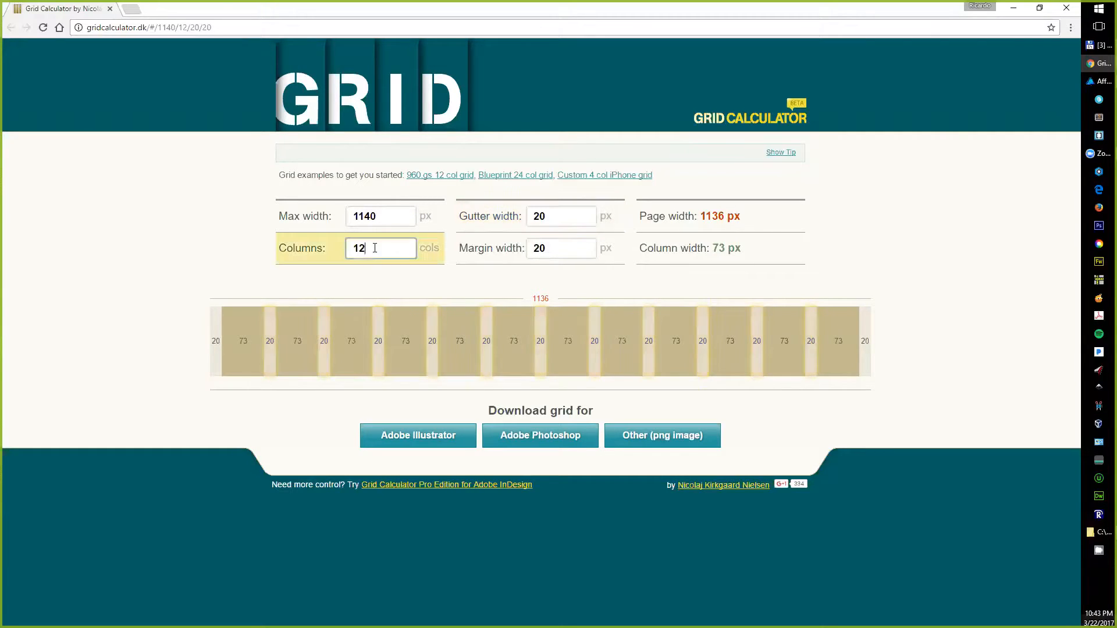
double_click(534, 250)
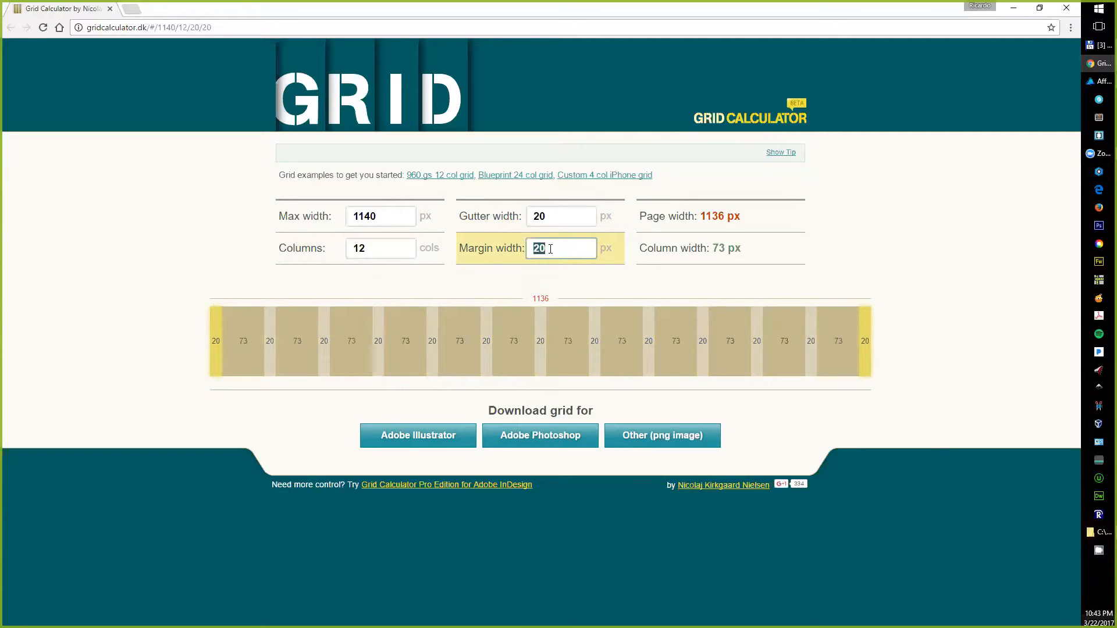
click(812, 246)
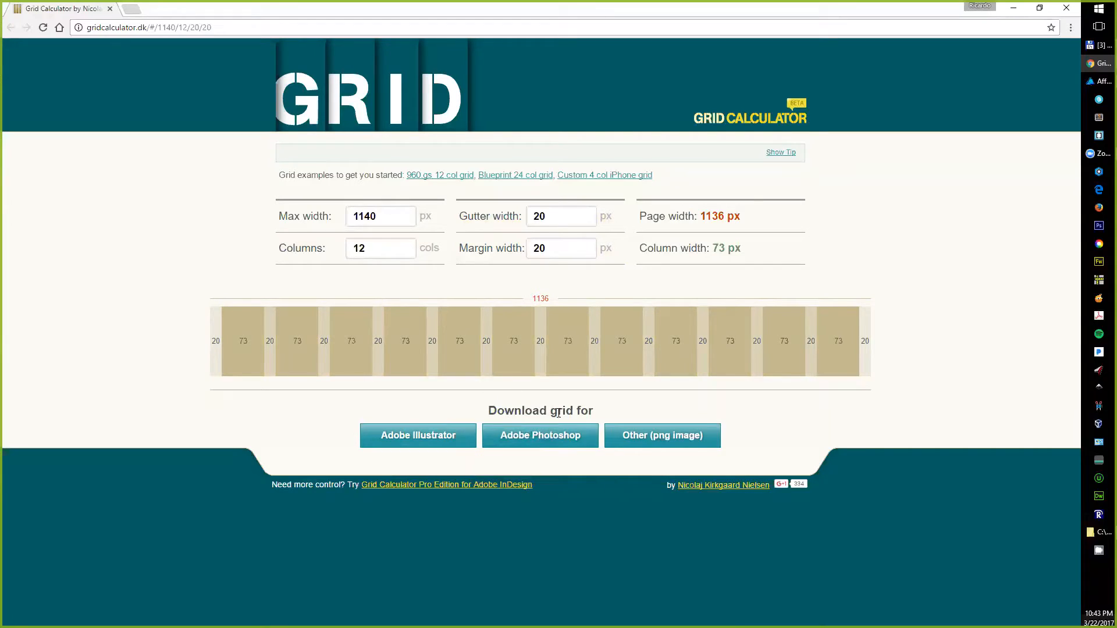
click(651, 438)
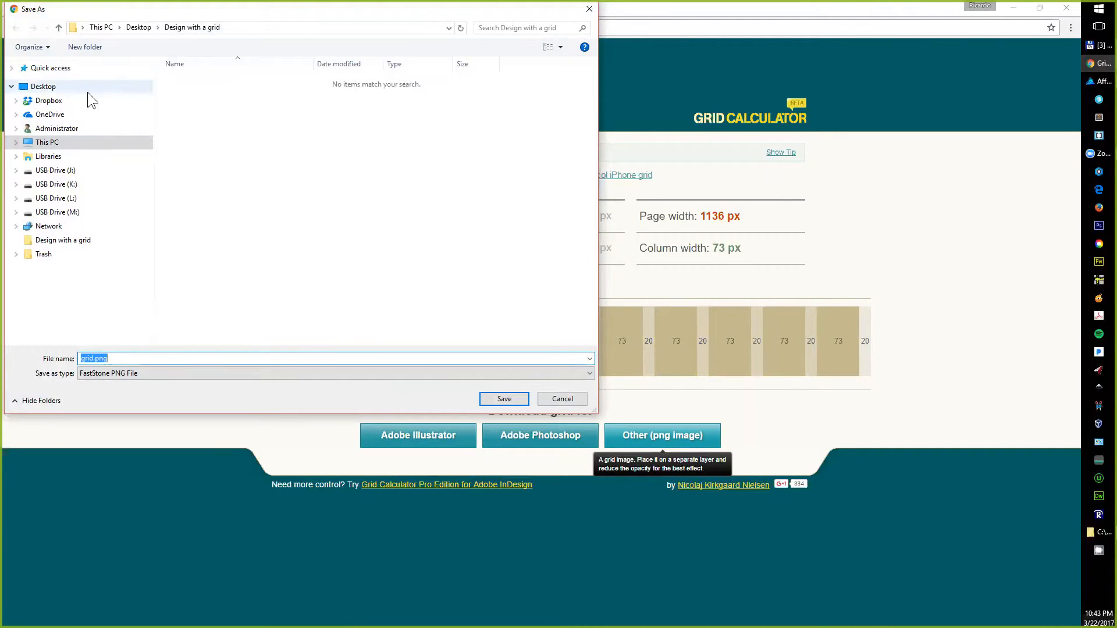
- Save the grid image as grid-12col.png and return to Affinity Designer
click(192, 119)
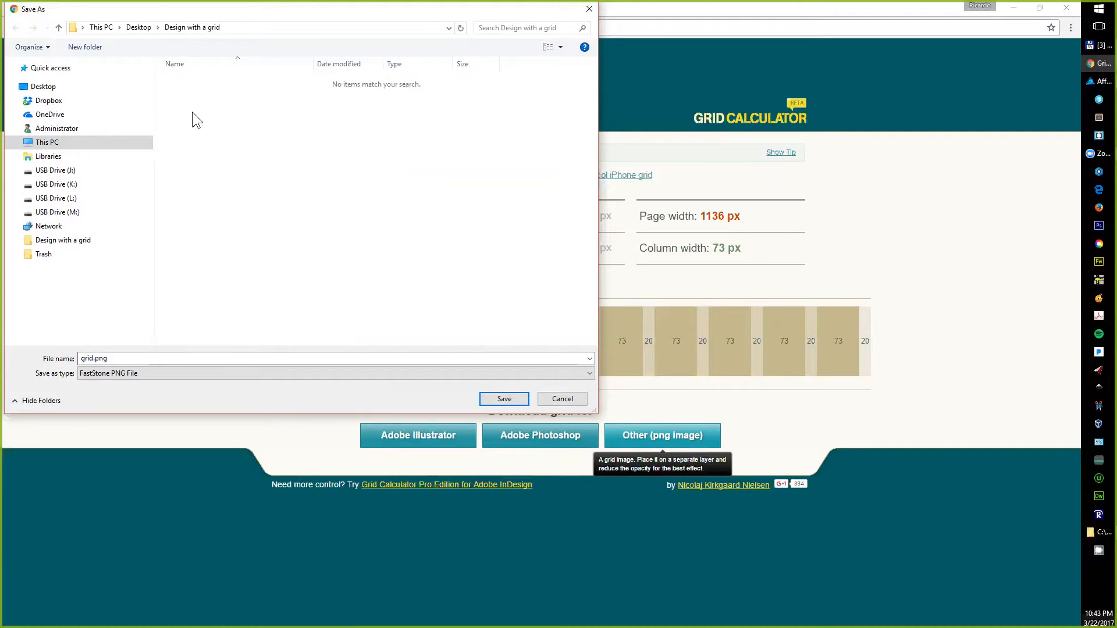
click(93, 358)
click(94, 359)
text(-)
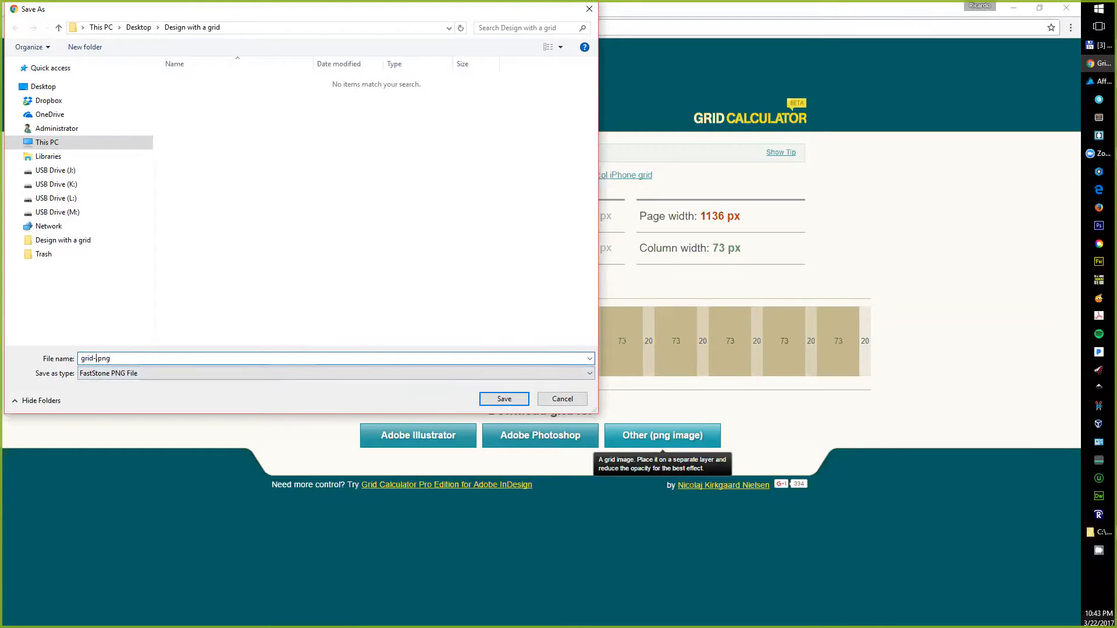
text(12col)
key(Return)
key(alt+Tab)
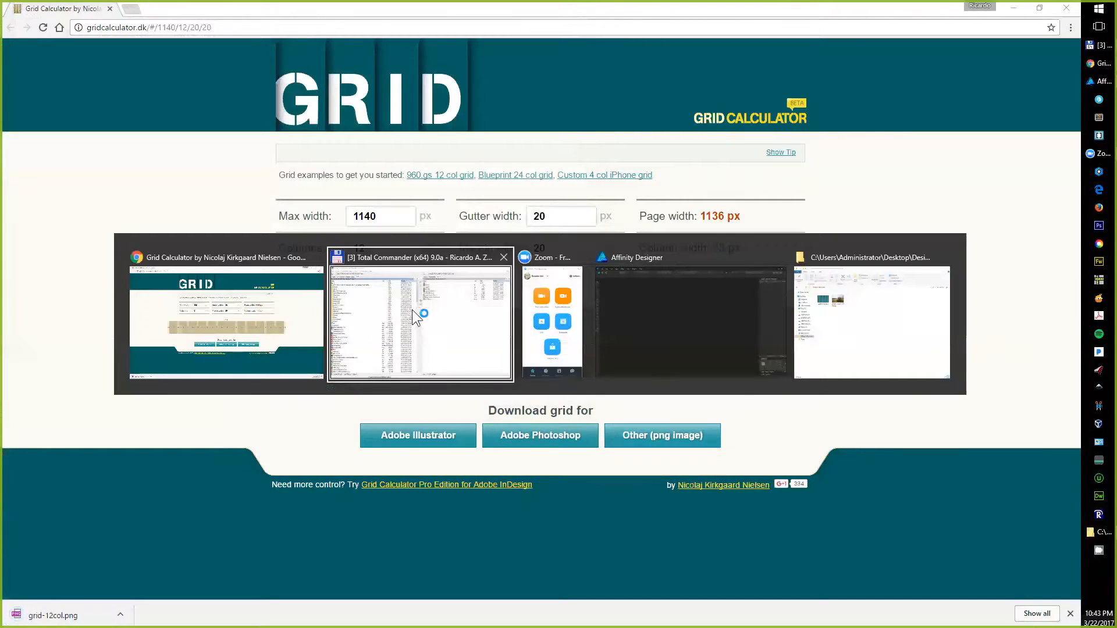
click(630, 323)
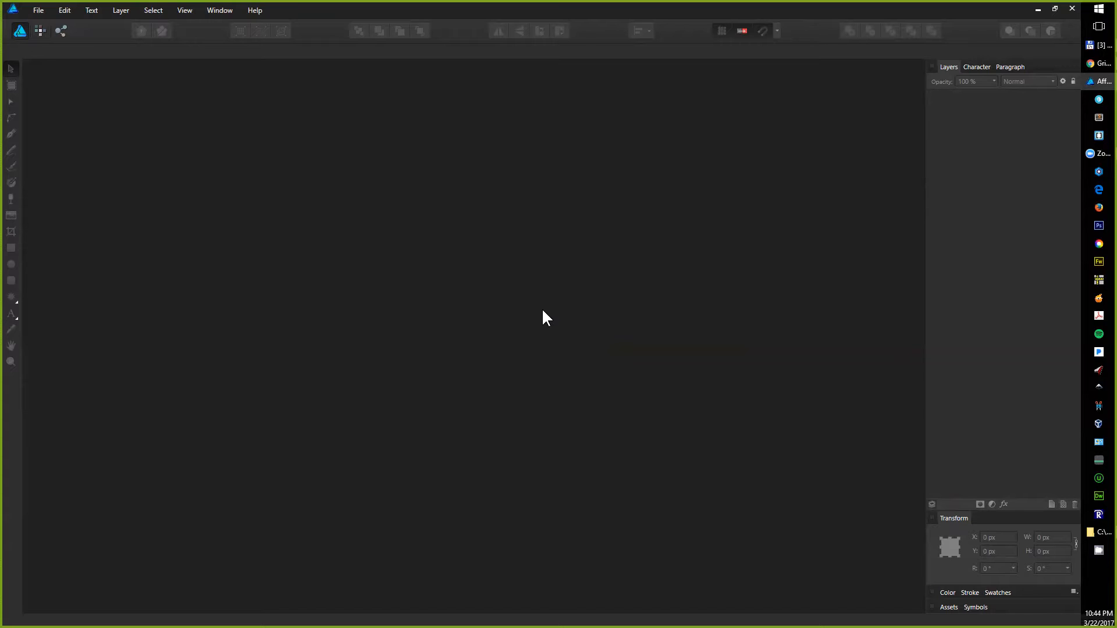
- Check grid-12col.png in the Design with a grid folder, then start a new document with Ctrl+N
key(alt+Tab)
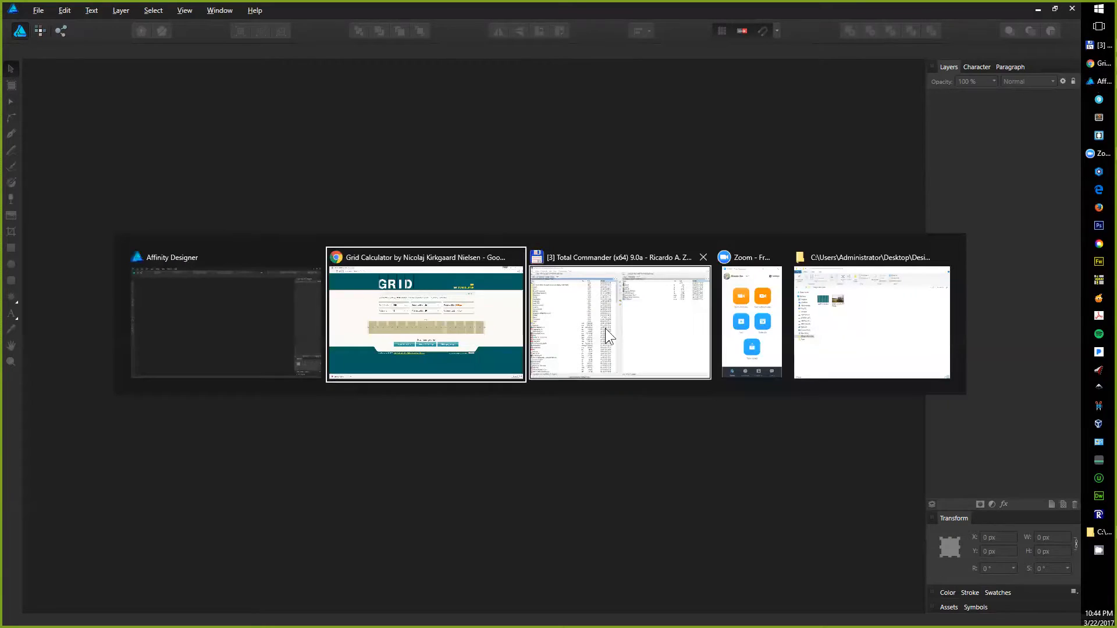
click(658, 305)
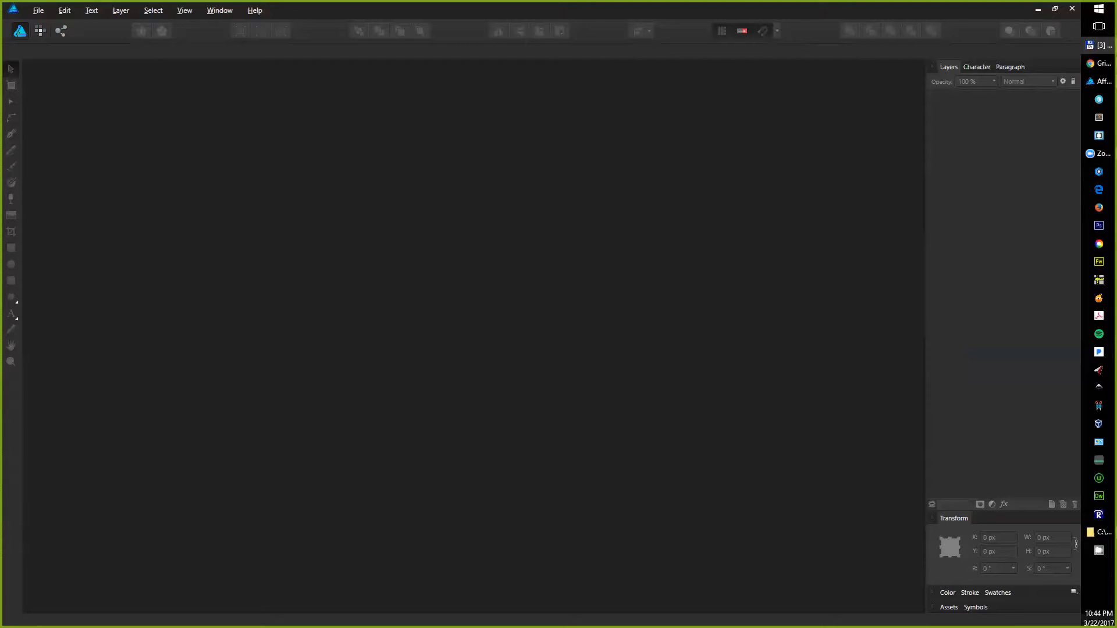
key(alt+Tab)
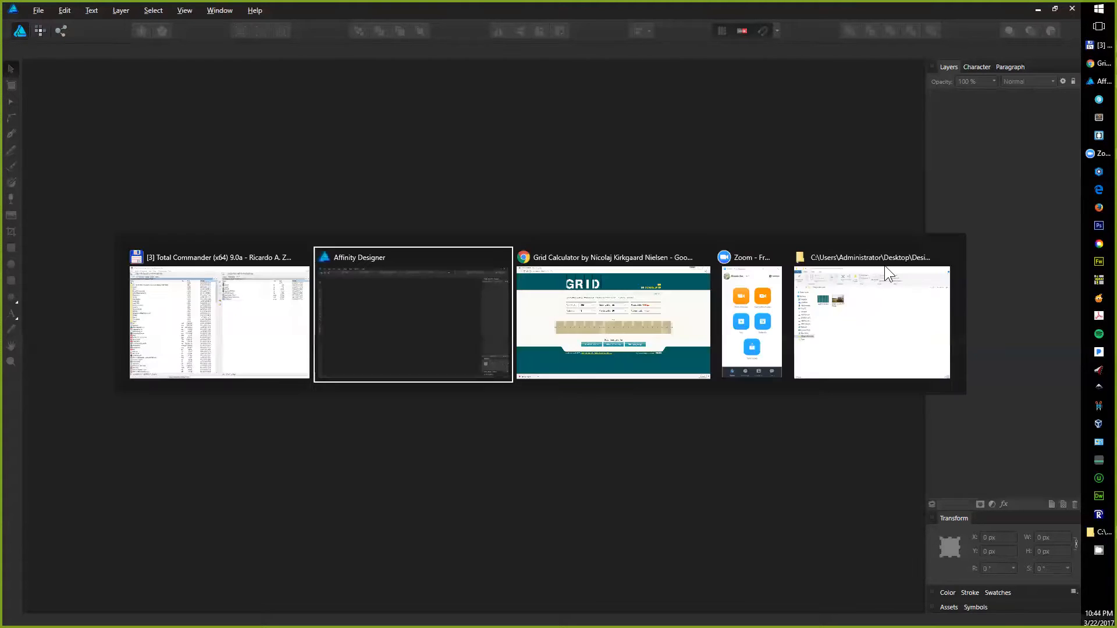
click(824, 330)
click(305, 214)
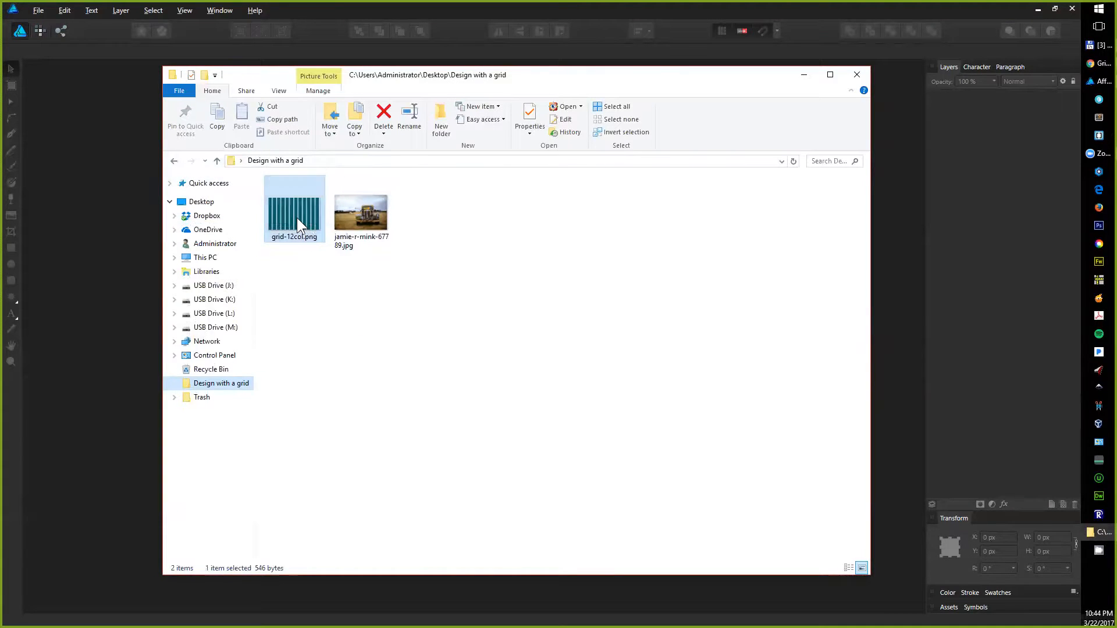
click(125, 188)
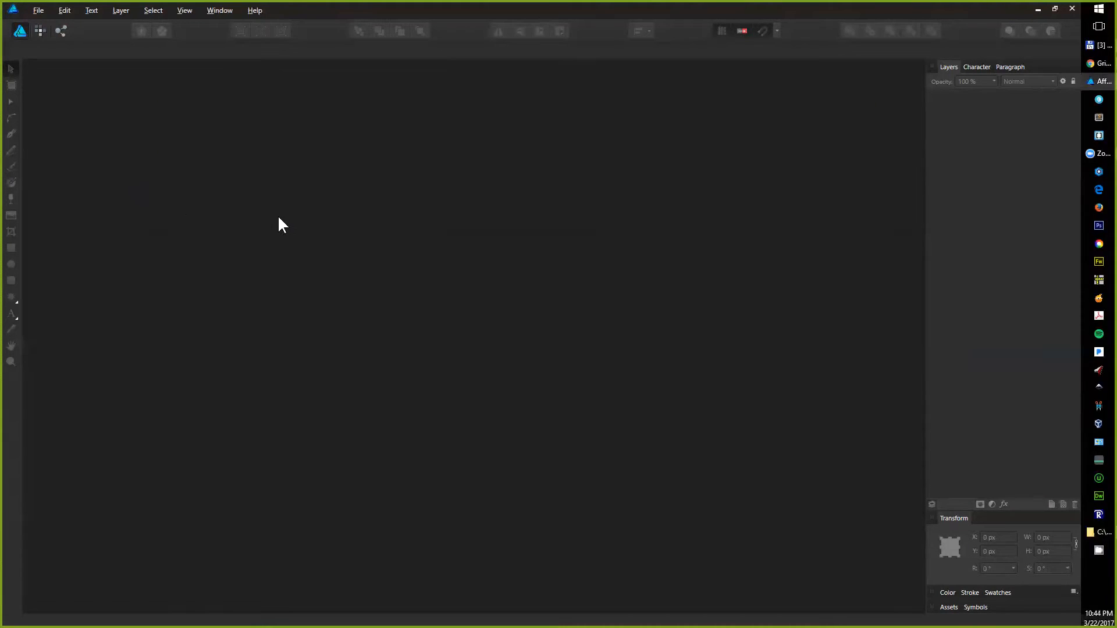
key(ctrl+n)
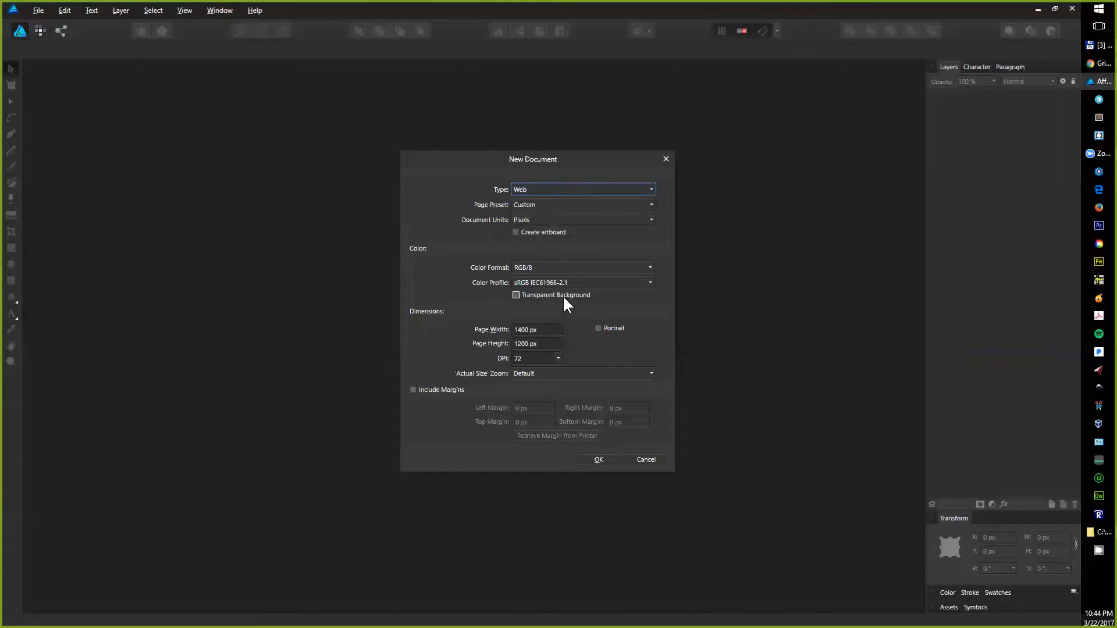
- Create the Web document at 1400 px wide by 1200 px high
click(542, 329)
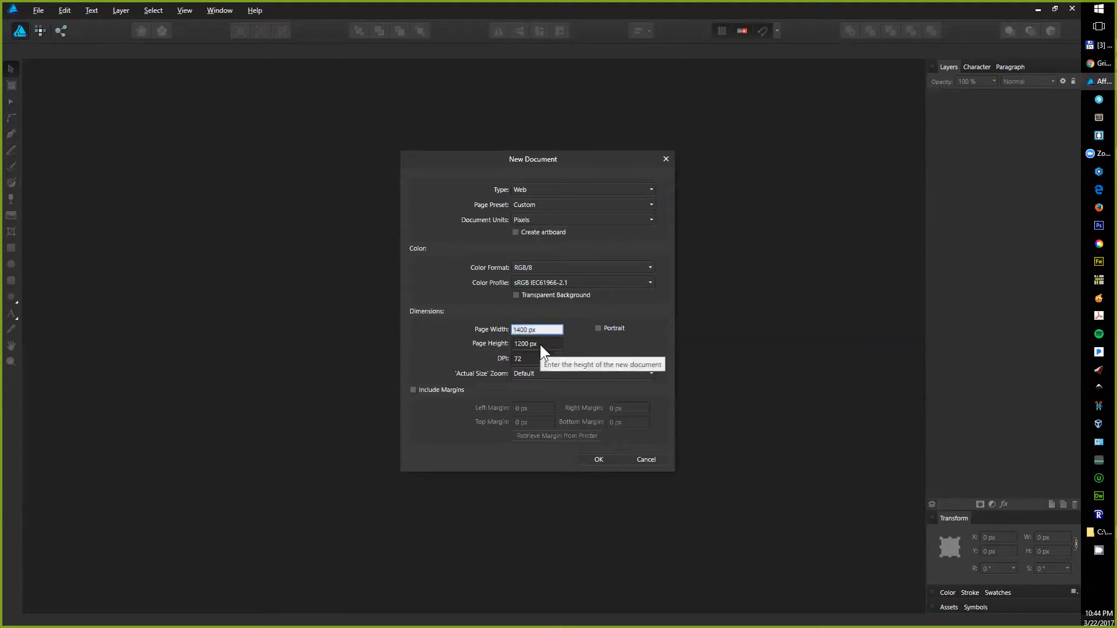
click(541, 344)
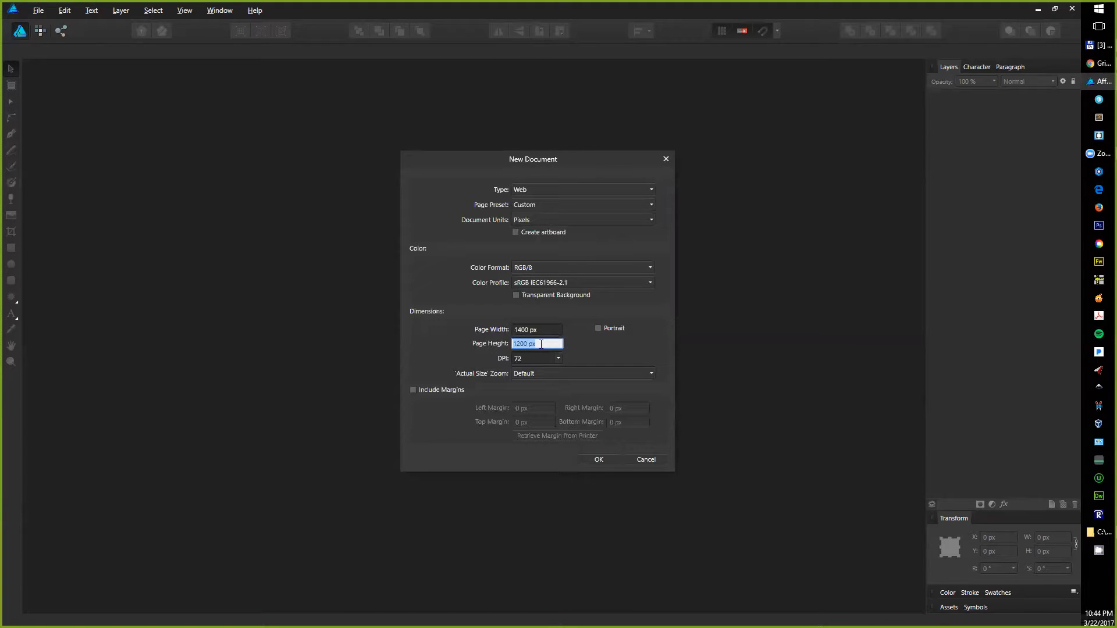
click(541, 343)
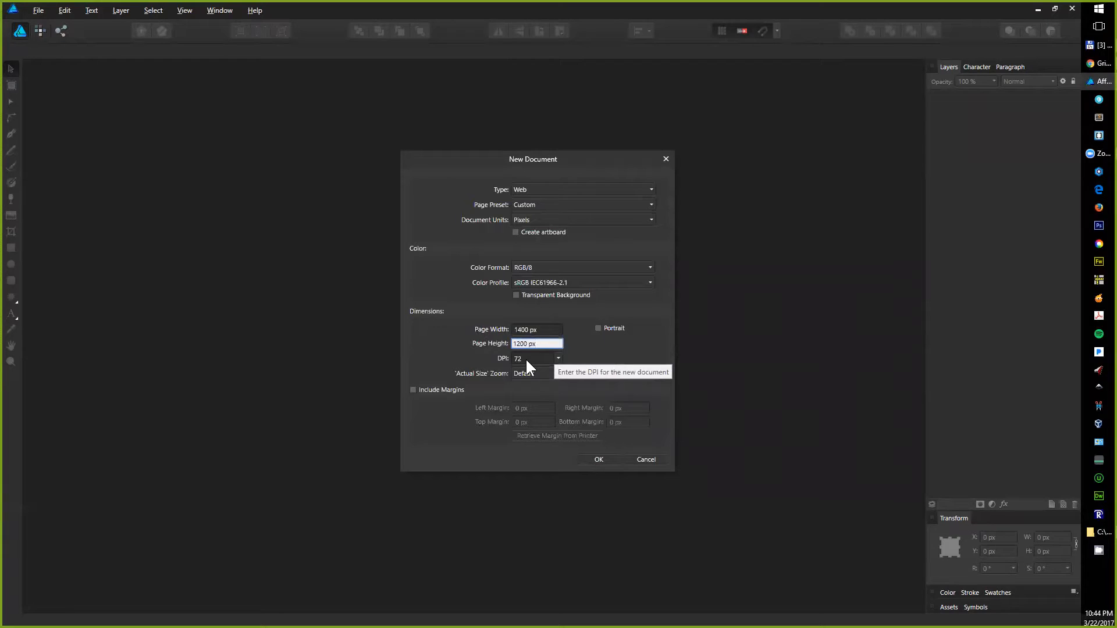
click(596, 459)
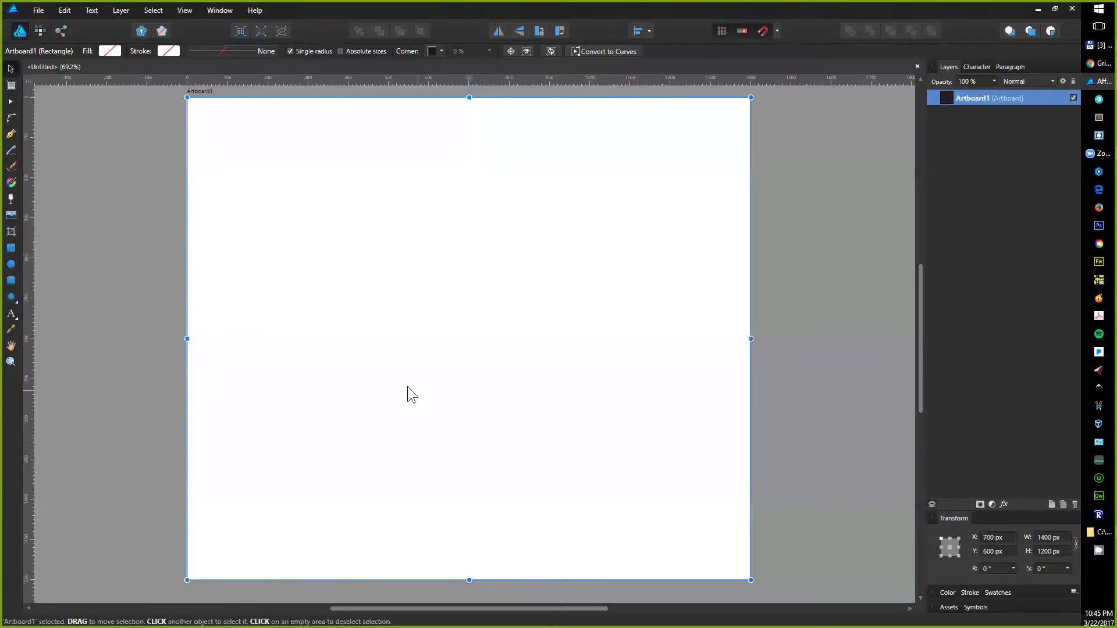
- Drag grid-12col.png from the Design with a grid folder onto Artboard1
click(776, 334)
key(alt+Tab)
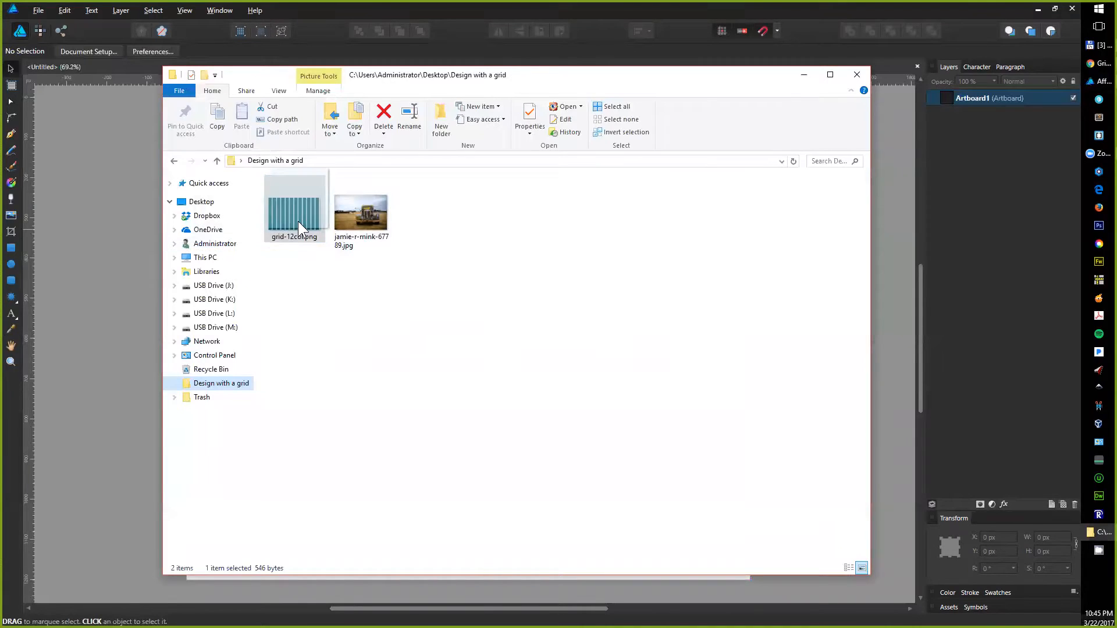
drag(293, 222, 295, 221)
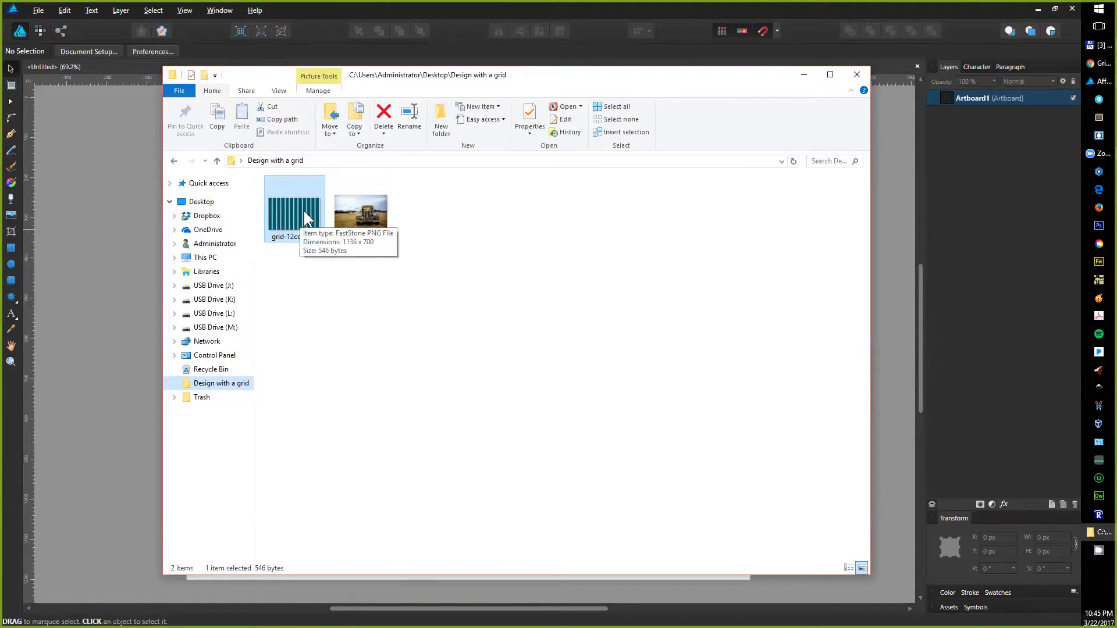
drag(302, 211, 127, 229)
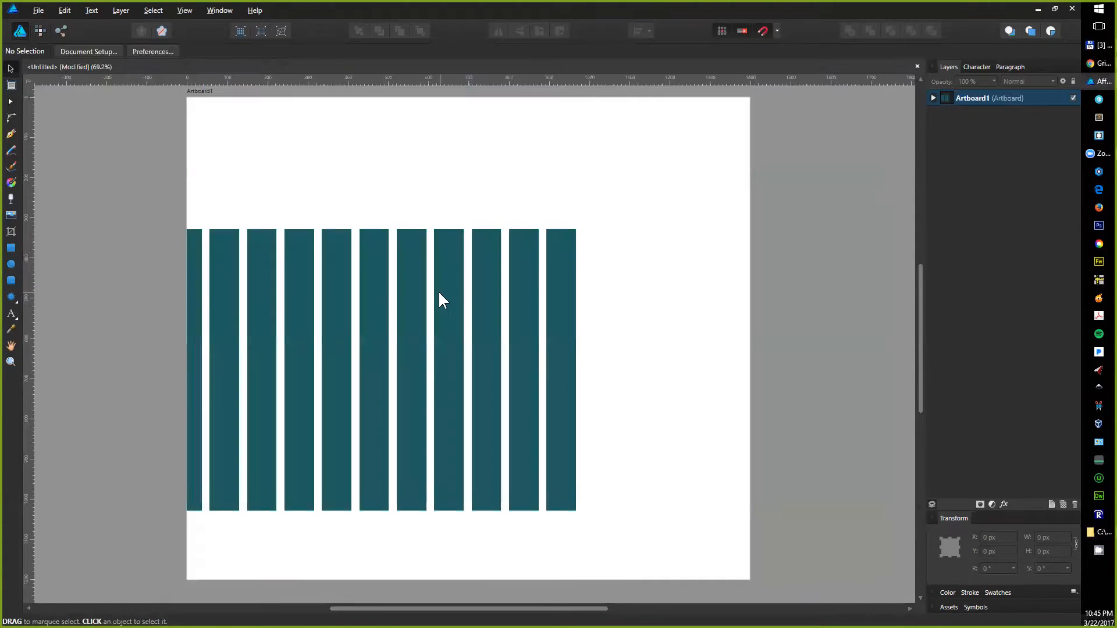
click(438, 291)
- Centre the grid image horizontally and vertically on Artboard1
scroll(355, 206, up, 1)
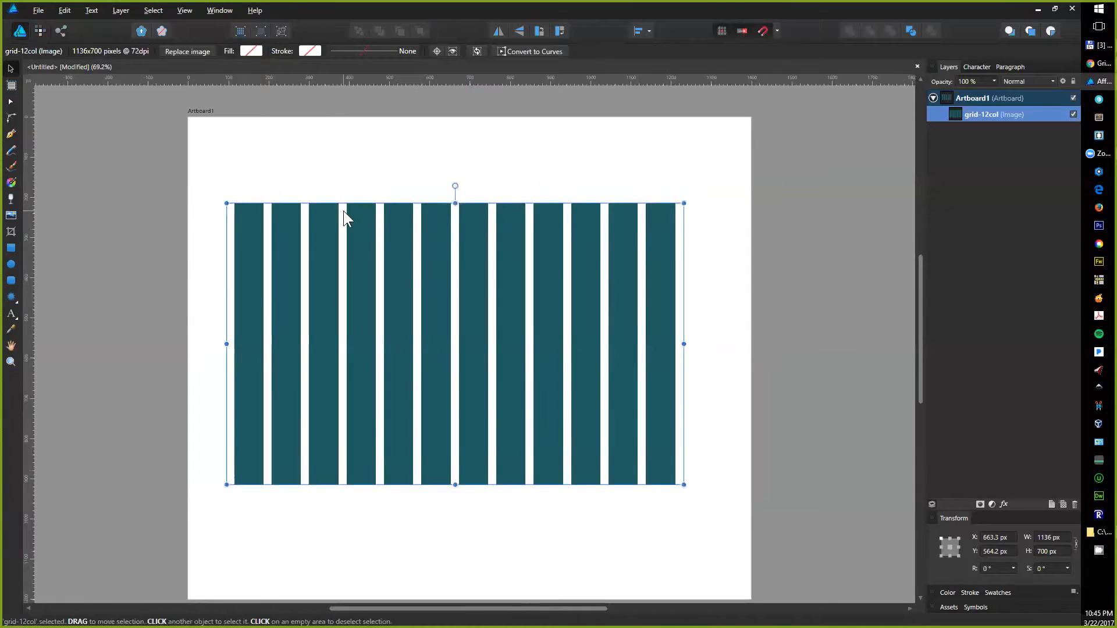
shift+click(204, 118)
key(ctrl+alt+2)
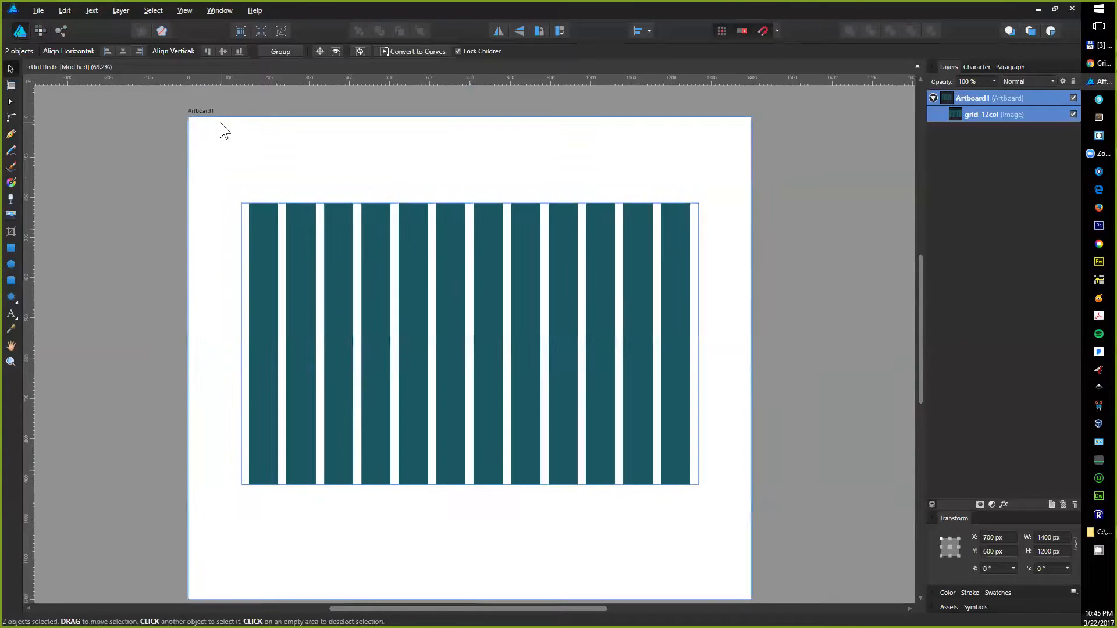
key(ctrl+alt+5)
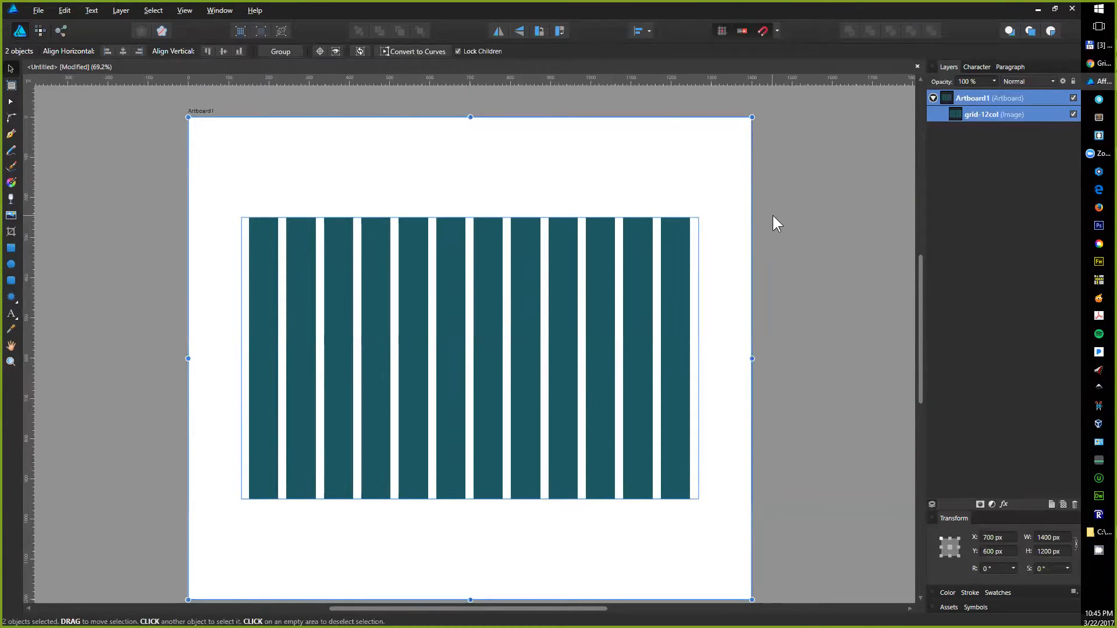
click(772, 215)
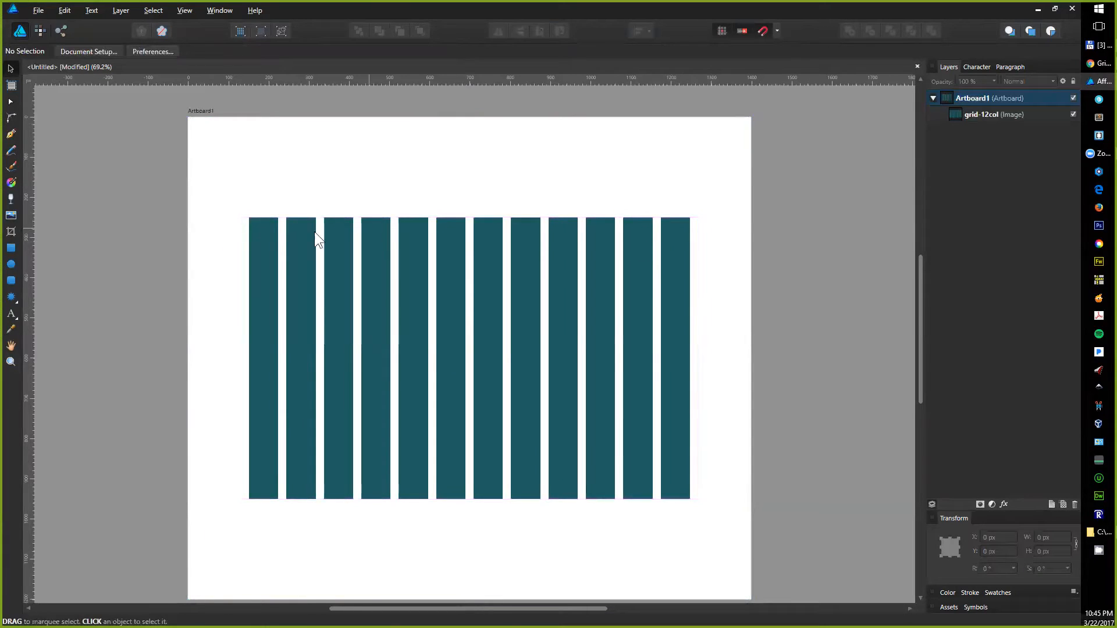
click(275, 233)
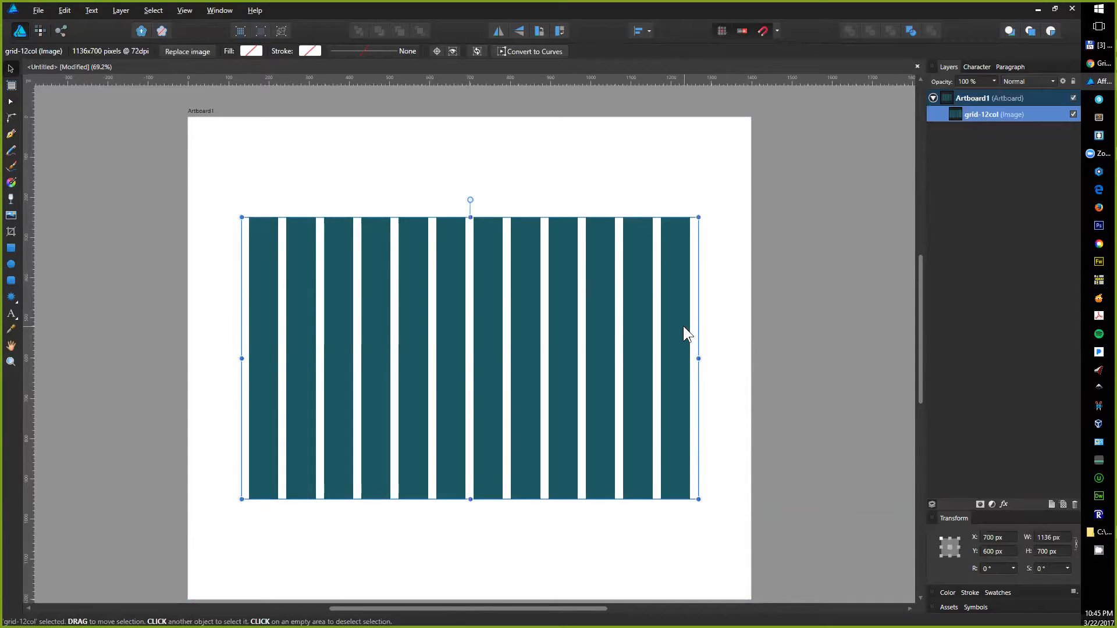
key(alt+Tab)
key(alt+Tab)
key(alt+Tab)
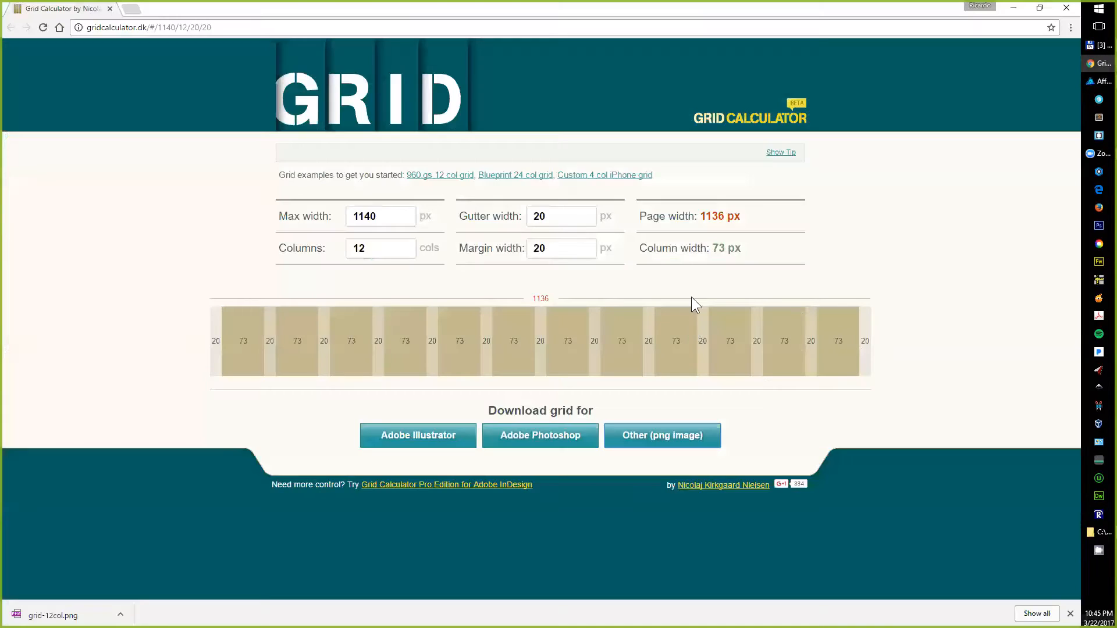
drag(742, 216, 701, 216)
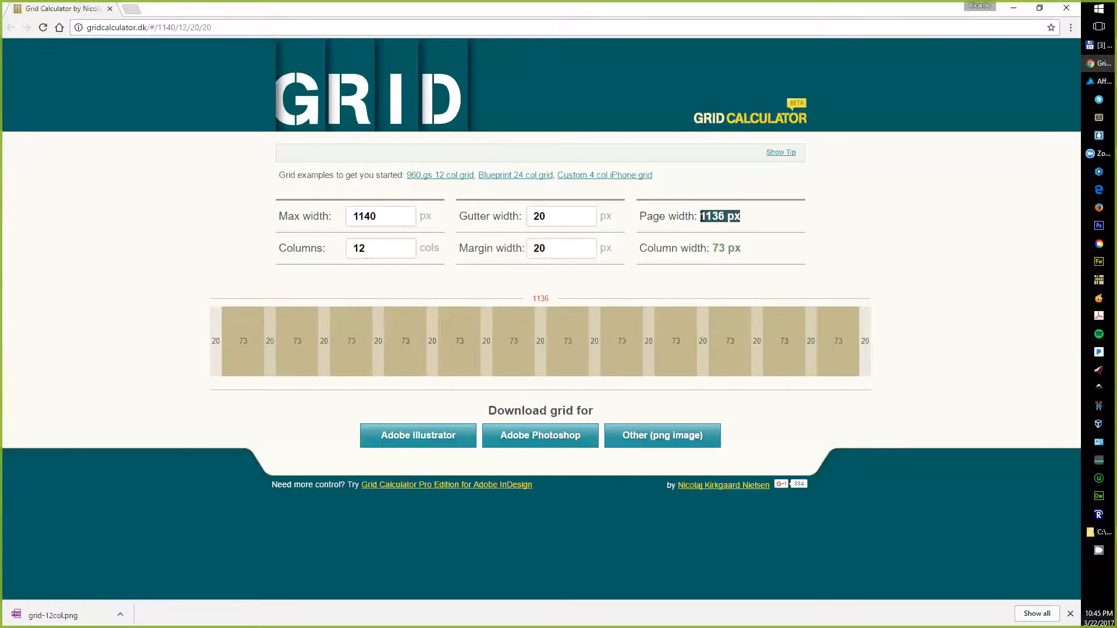
click(701, 215)
drag(739, 215, 700, 216)
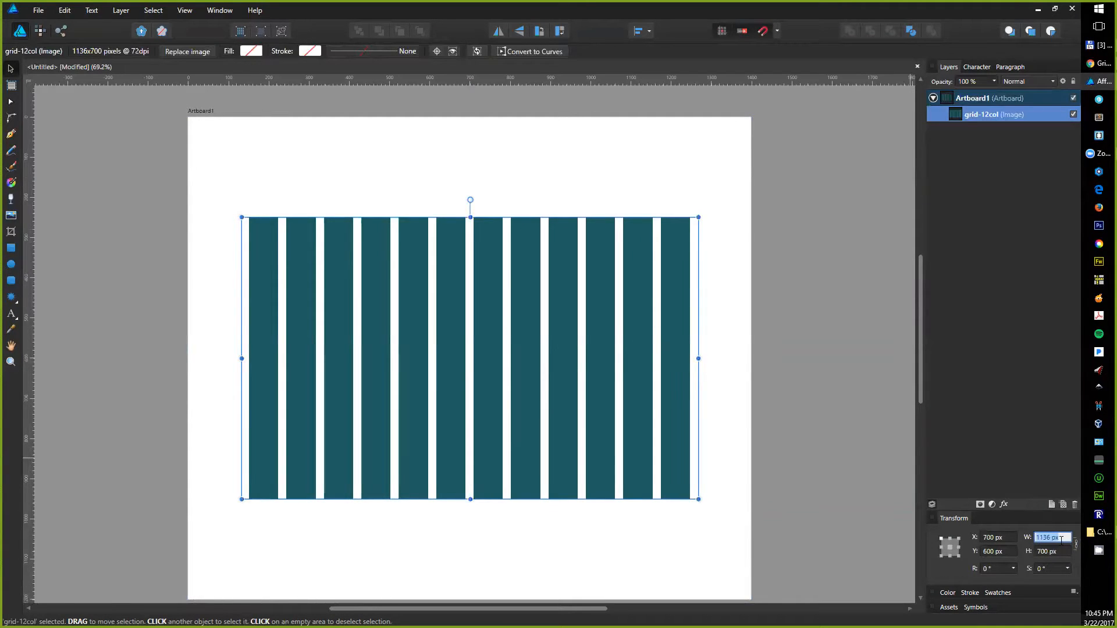
- Set the grid image width to 1136 px, view it at 100%, and hide the interface
key(Return)
key(ctrl+1)
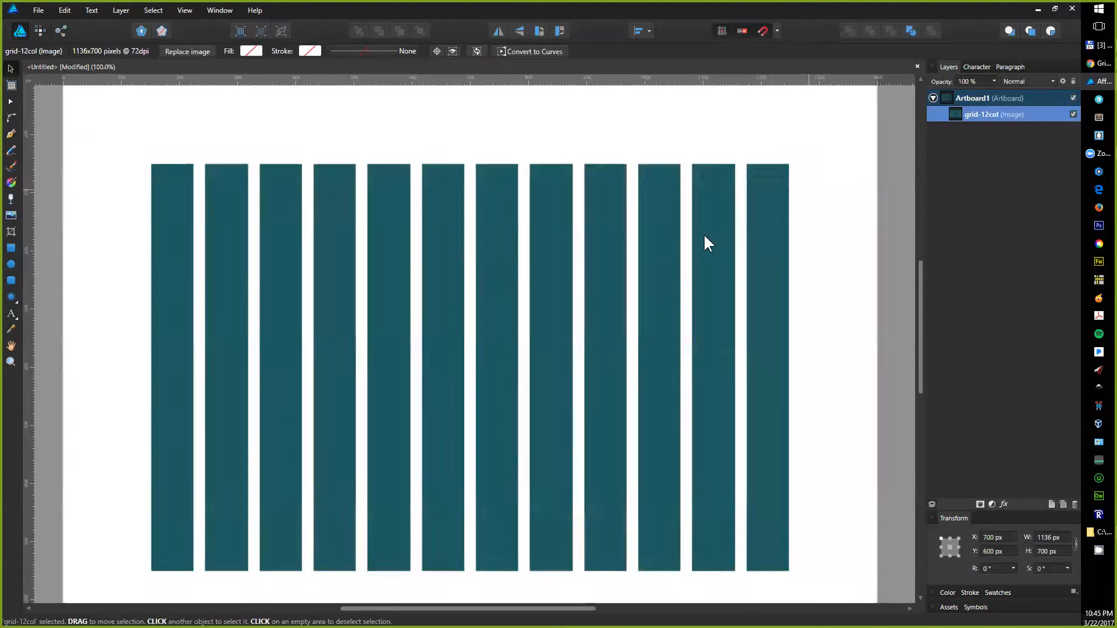
key(Tab)
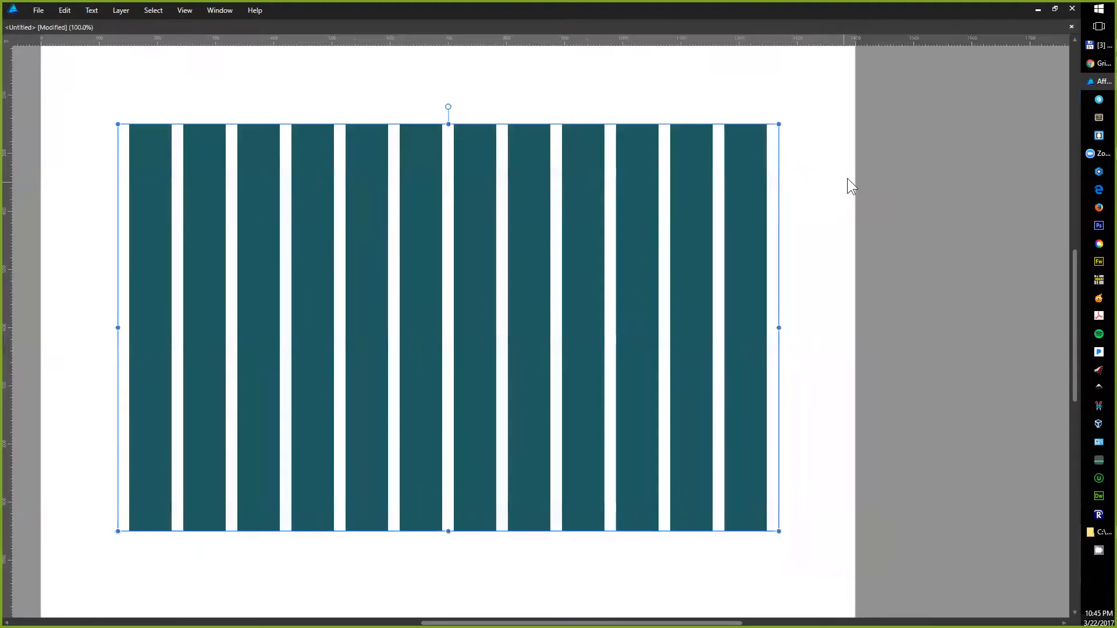
drag(837, 152, 912, 166)
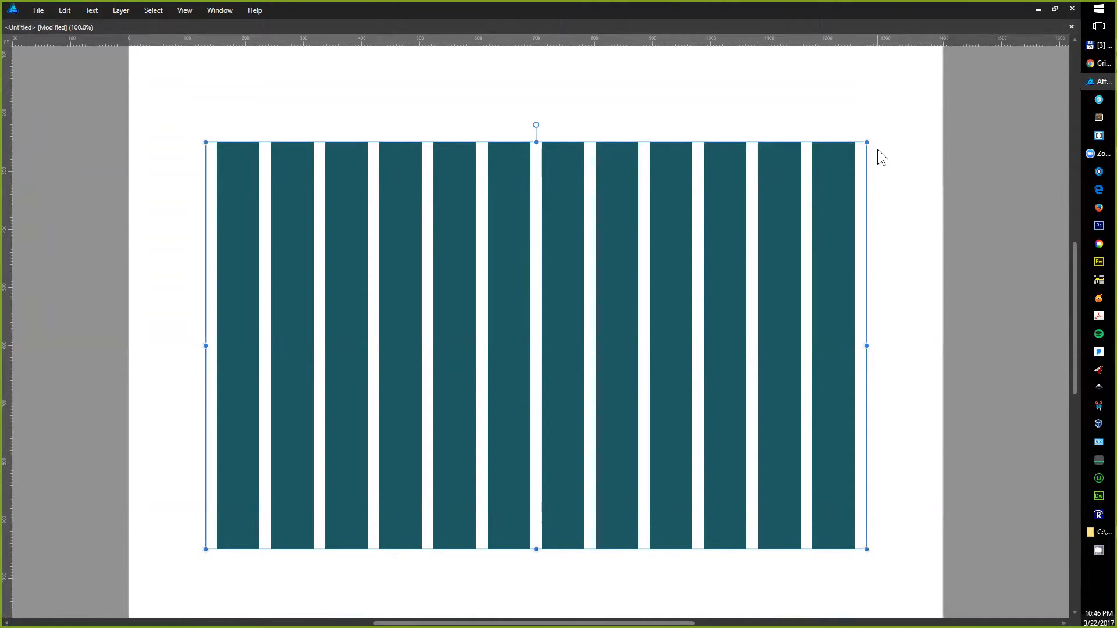
click(859, 155)
scroll(871, 147, up, 5)
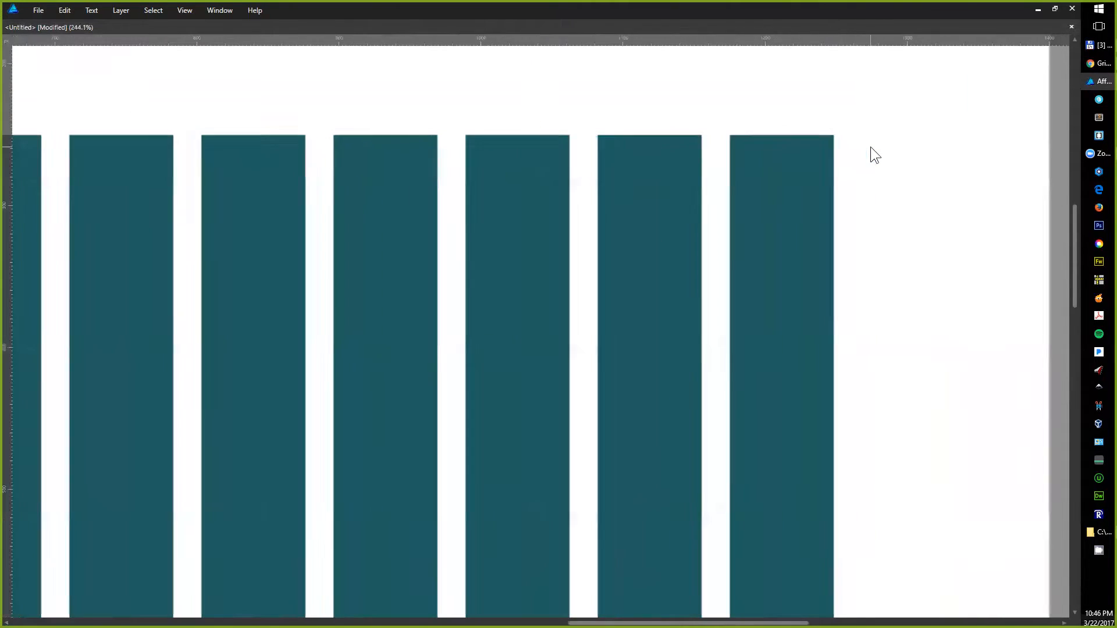
scroll(870, 147, up, 3)
- Place vertical guides at the grid's right edge and near the right columns
drag(10, 154, 851, 134)
drag(8, 109, 797, 124)
key(ctrl+1)
drag(117, 238, 476, 239)
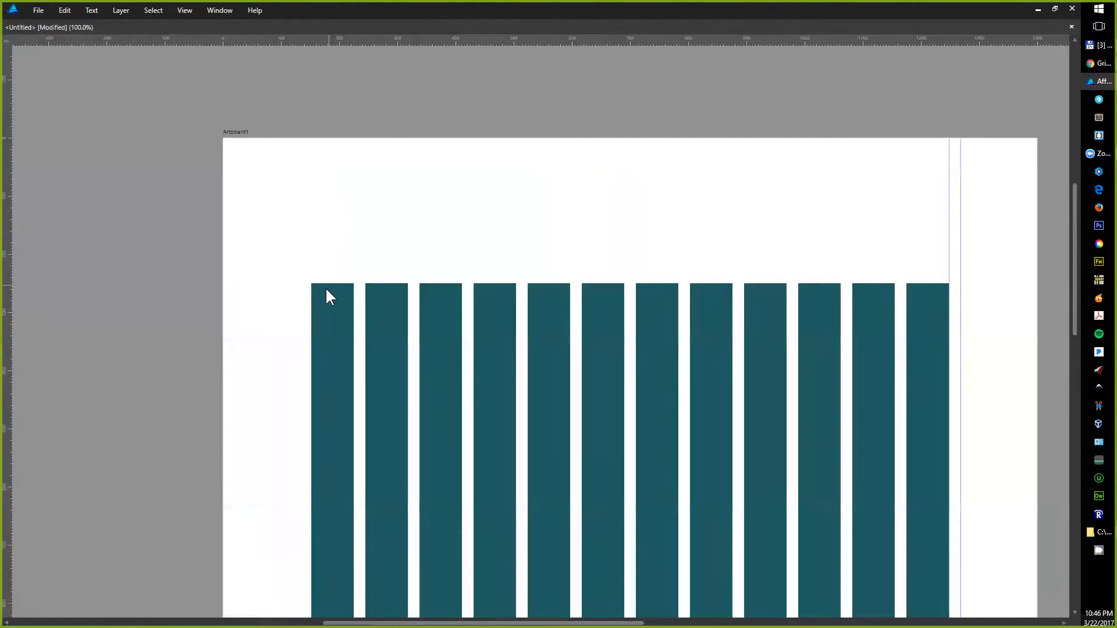
scroll(315, 291, up, 8)
- Add guides at the grid's left edge and first column's right edge, then restore the panels
drag(8, 227, 291, 238)
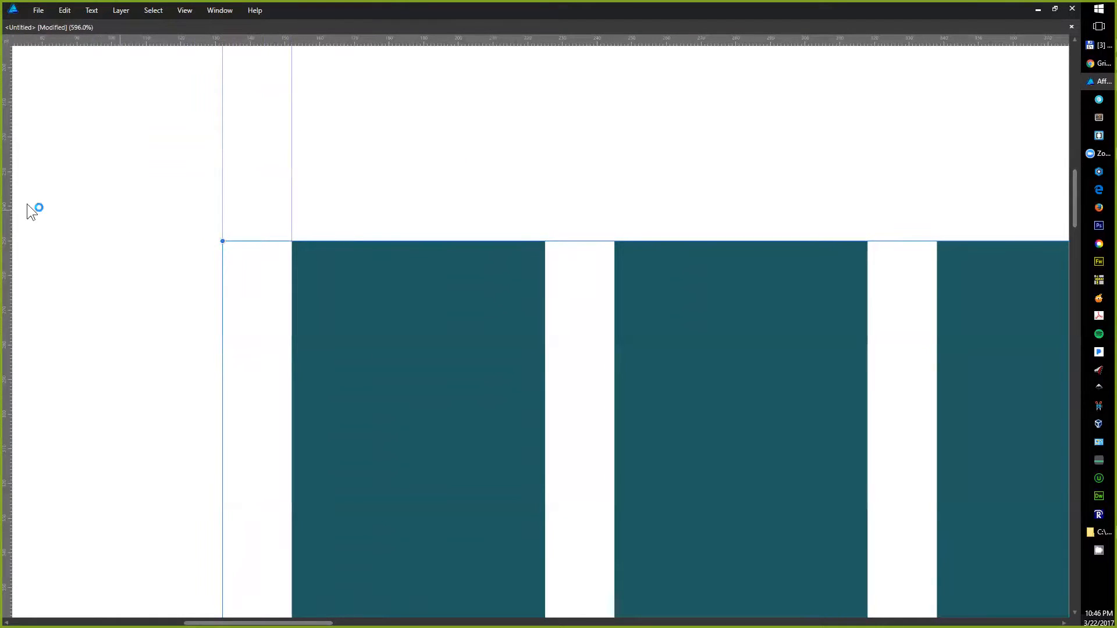
drag(8, 209, 544, 246)
scroll(509, 249, down, 5)
scroll(501, 249, down, 3)
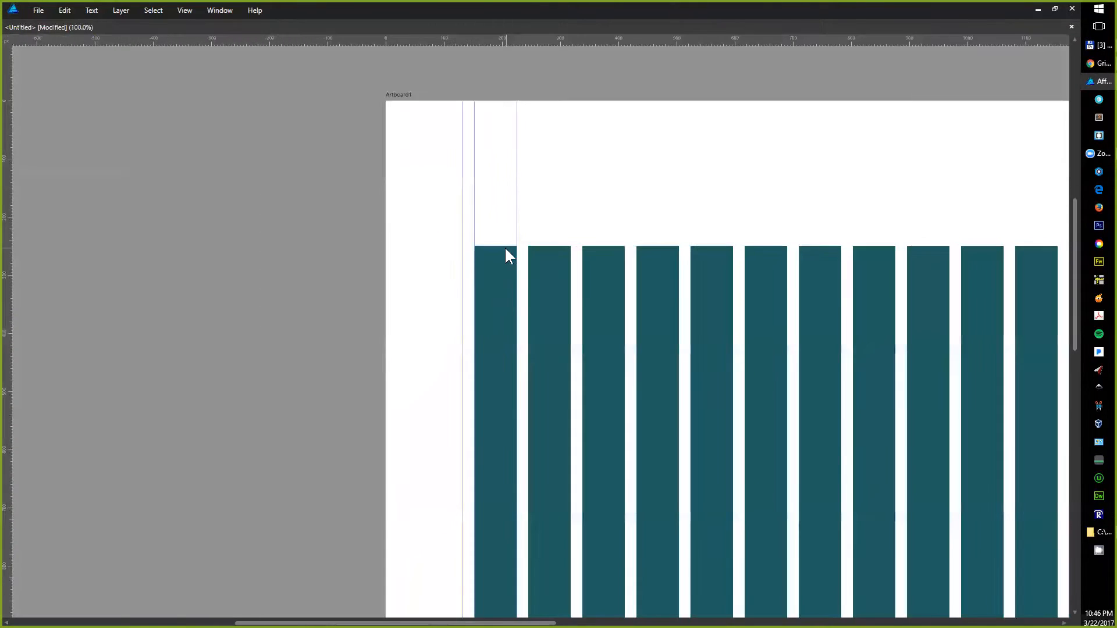
drag(530, 228, 339, 211)
click(360, 229)
click(326, 198)
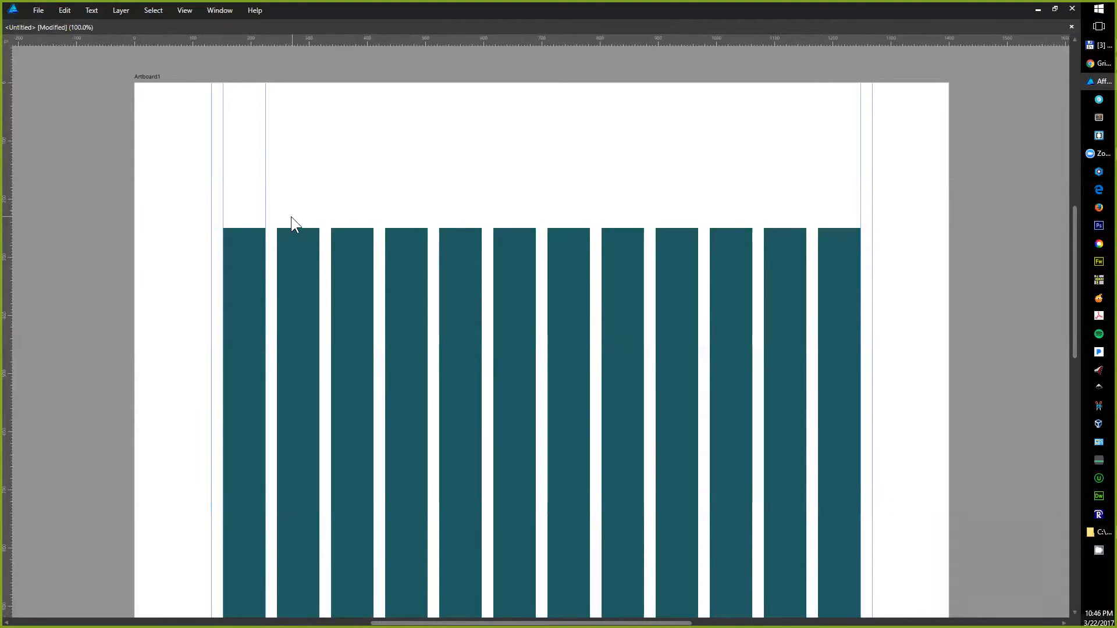
key(Tab)
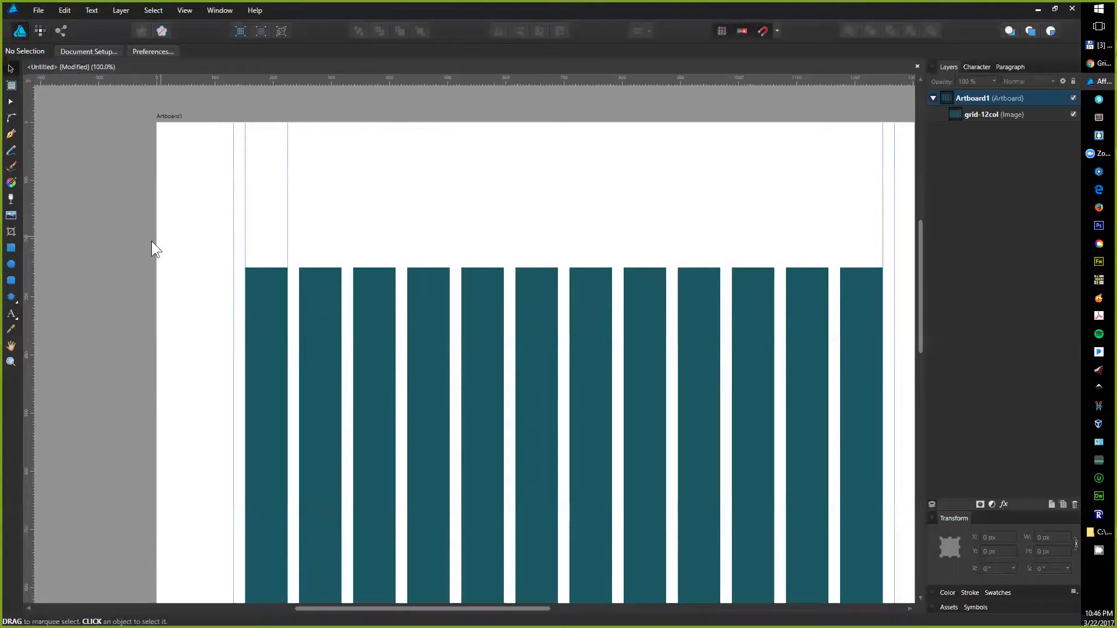
- Draw a light grey 20 × 161 px rectangle at the first column's left guide
click(11, 247)
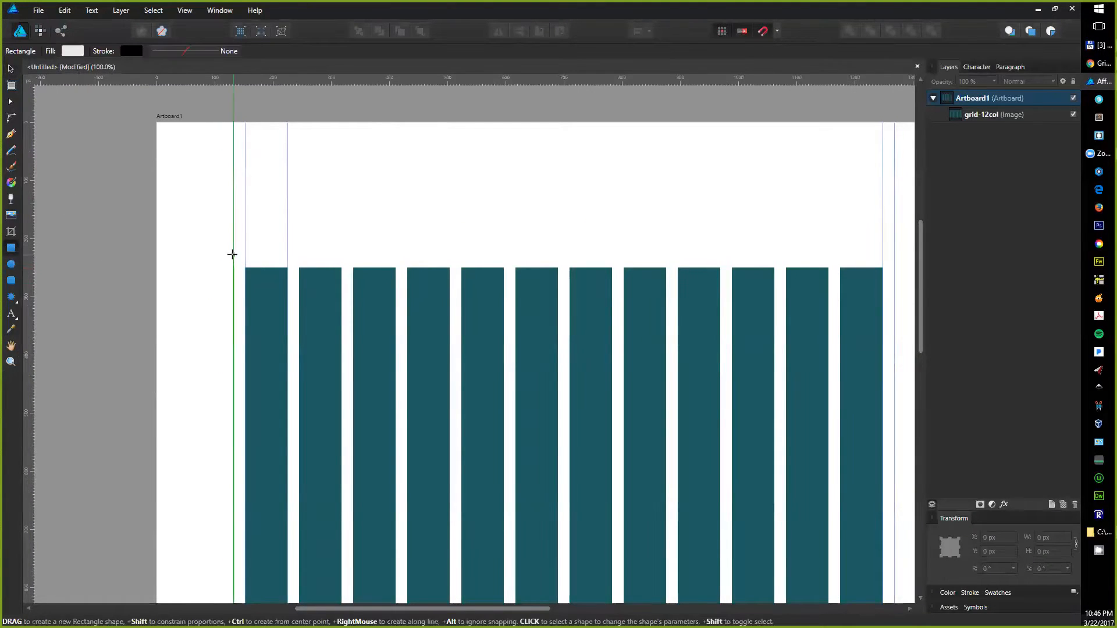
mouse_move(233, 248)
mouse_down()
mouse_move(245, 341)
mouse_move(266, 261)
mouse_move(285, 270)
mouse_move(255, 271)
mouse_up()
scroll(258, 265, up, 5)
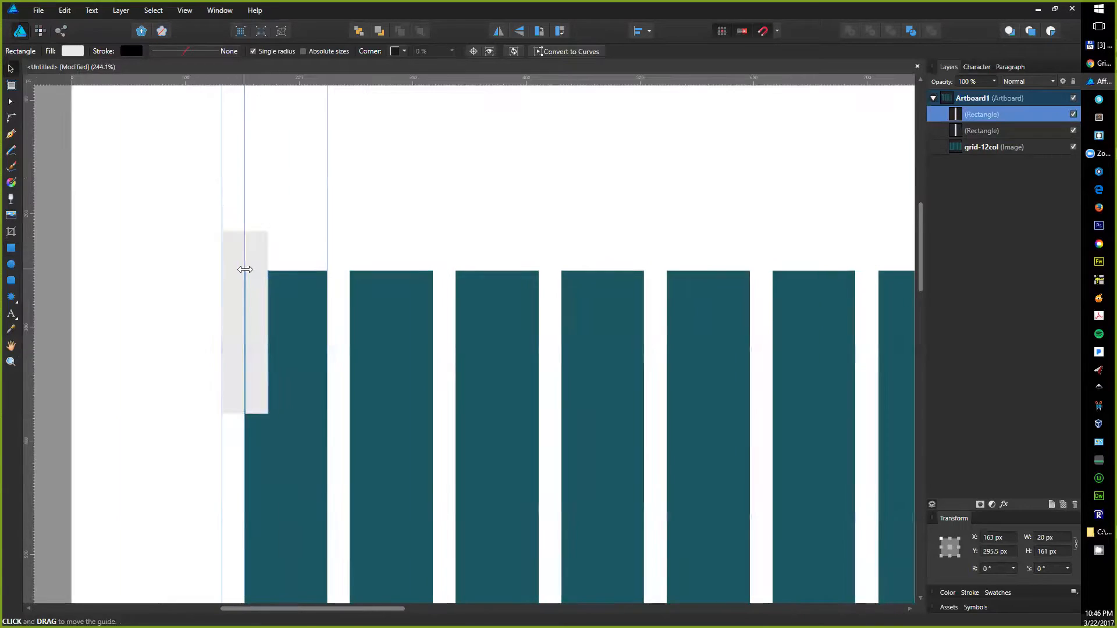
- Widen the second rectangle to 73 px across the first column, fill it pink, and also select the grey one
drag(291, 373, 406, 367)
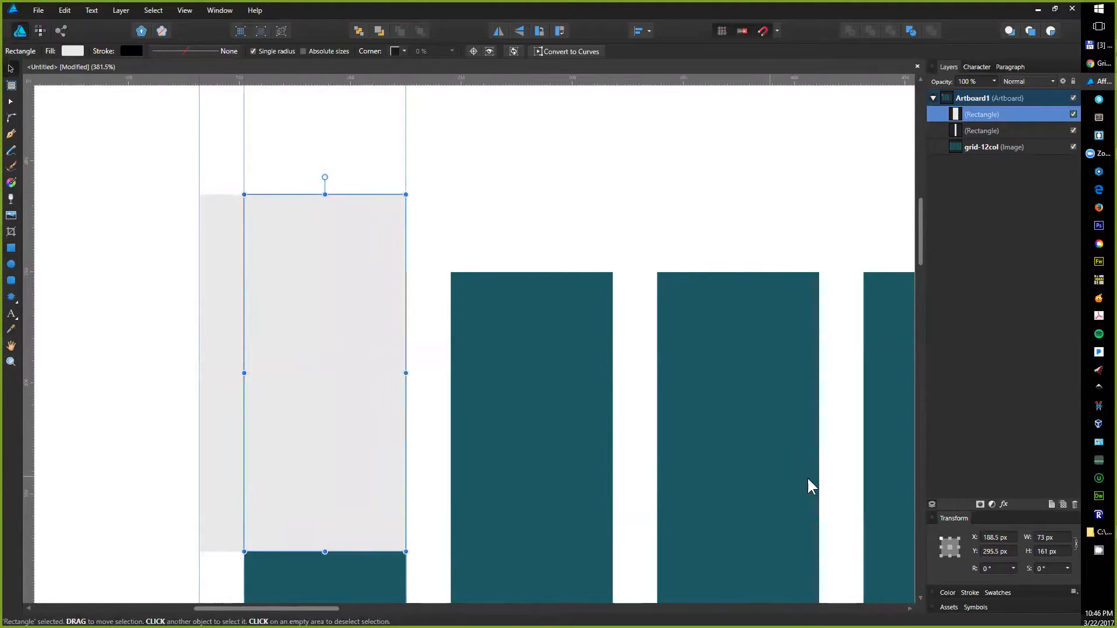
click(947, 592)
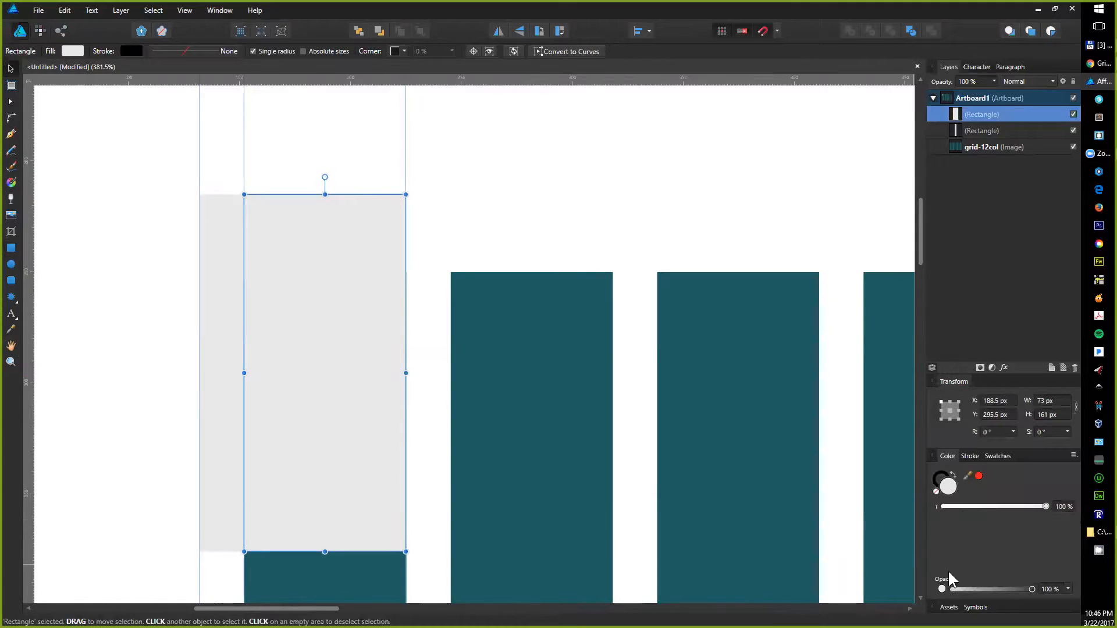
click(993, 455)
click(967, 456)
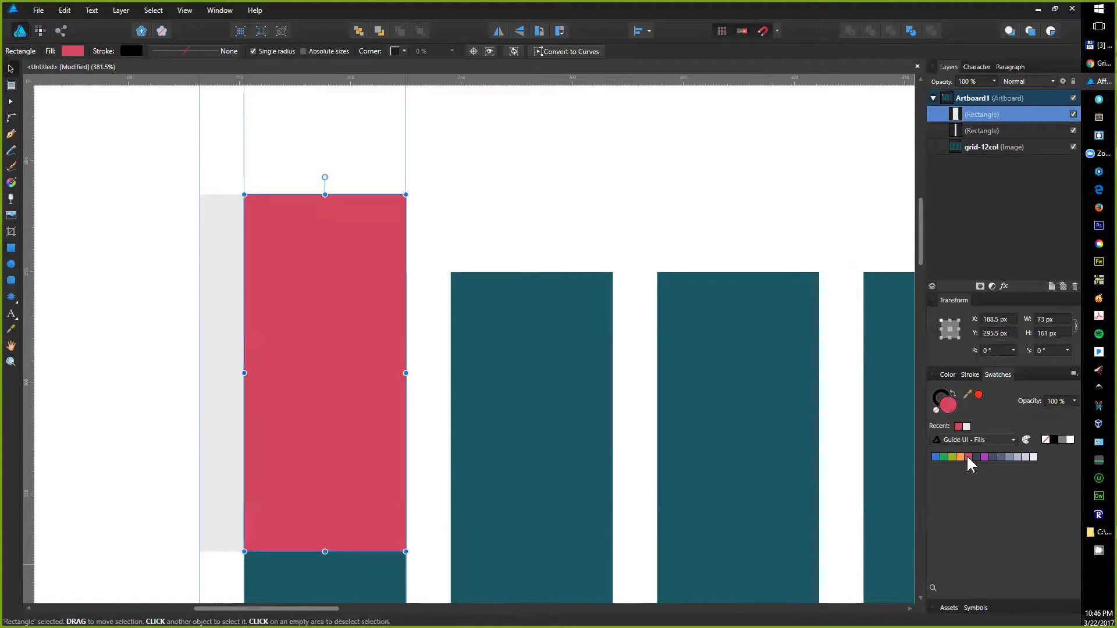
shift+click(224, 224)
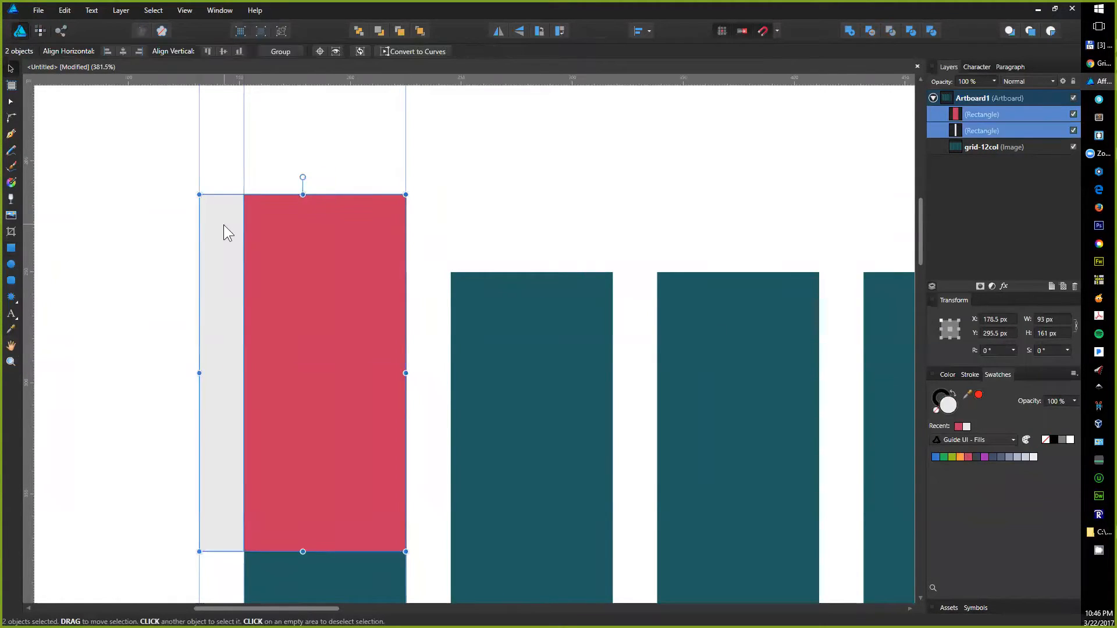
- Copy the pink/grey block pair over the second column and align the copy
drag(221, 236, 456, 246)
key(ctrl+z)
drag(229, 230, 437, 240)
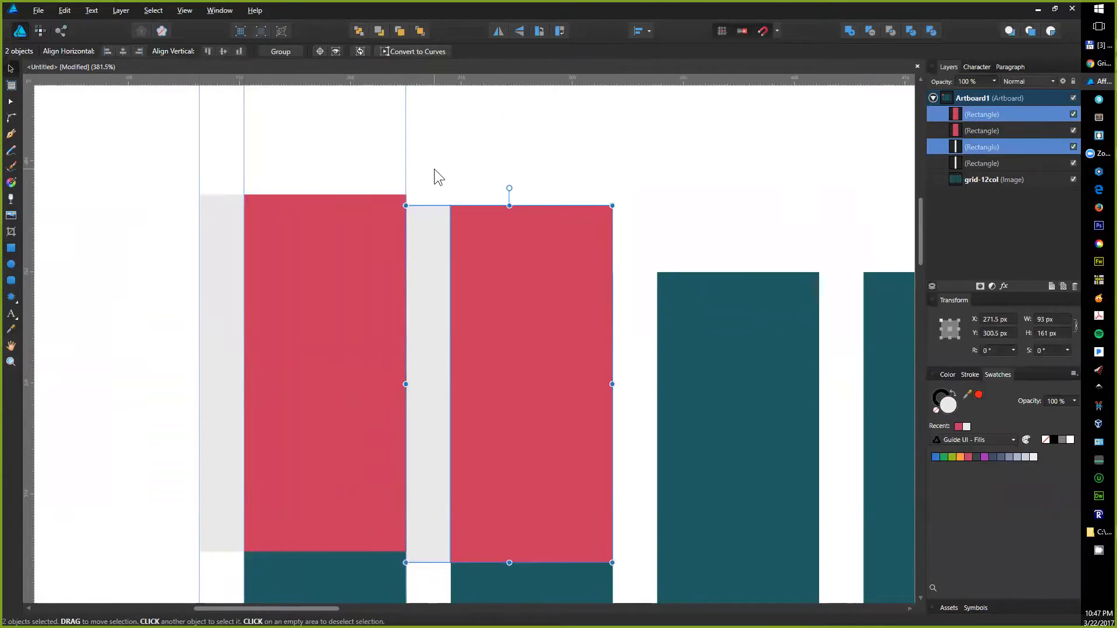
key(ctrl+z)
drag(236, 241, 437, 239)
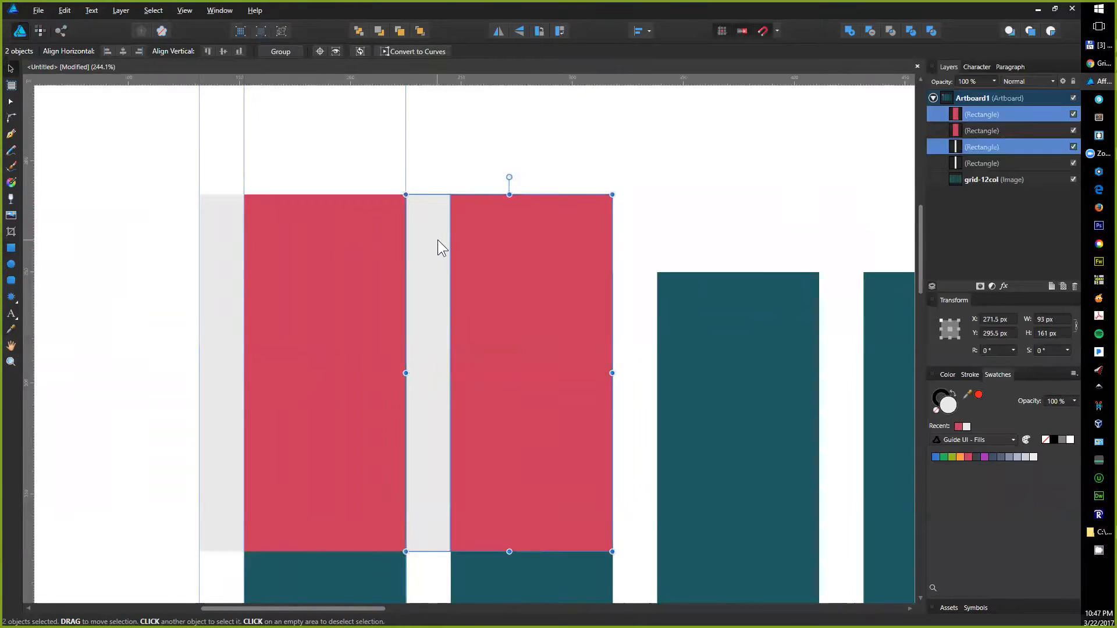
scroll(437, 240, down, 3)
key(ctrl+j)
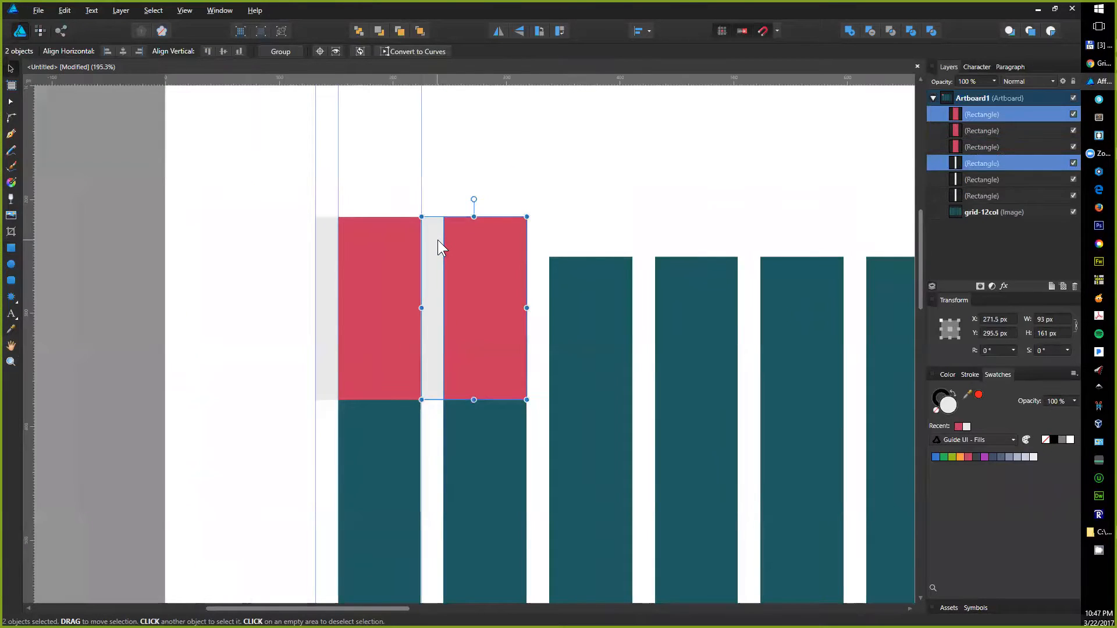
key(ctrl+j)
key(ctrl+z)
key(ctrl+z)
key(ctrl+z)
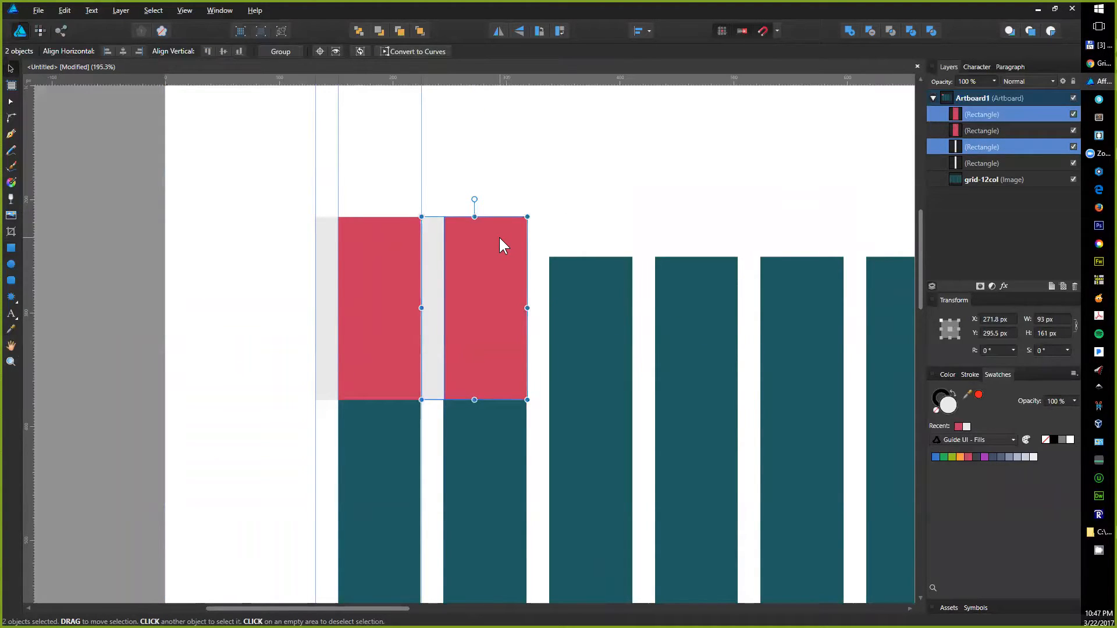
key(ctrl+shift+z)
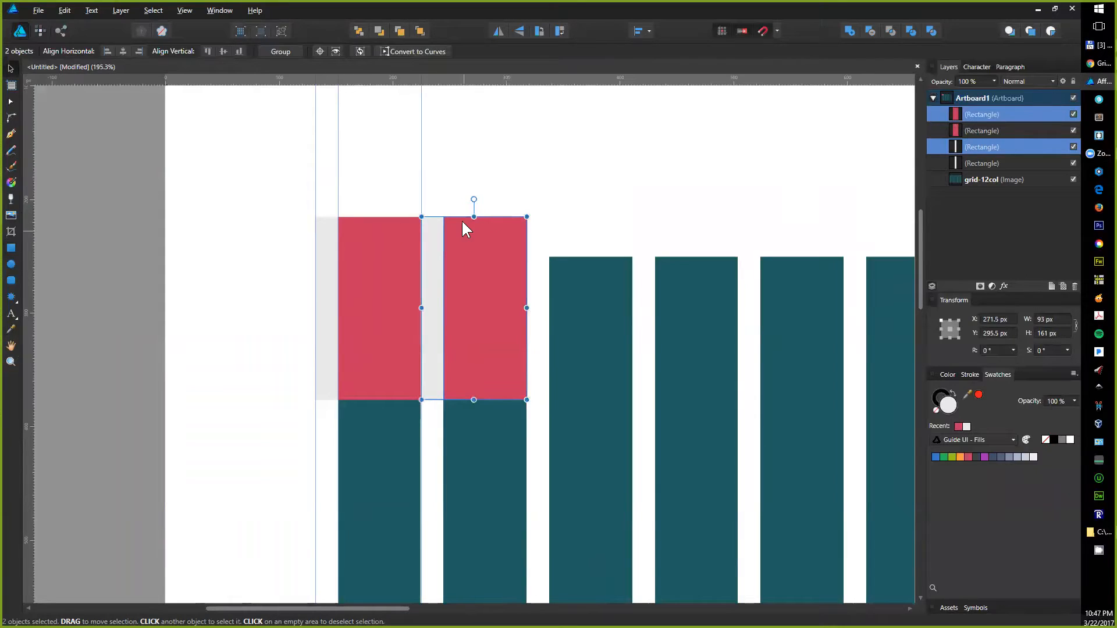
- Copy the four rectangles over the next two columns
scroll(429, 217, up, 11)
scroll(393, 140, up, 2)
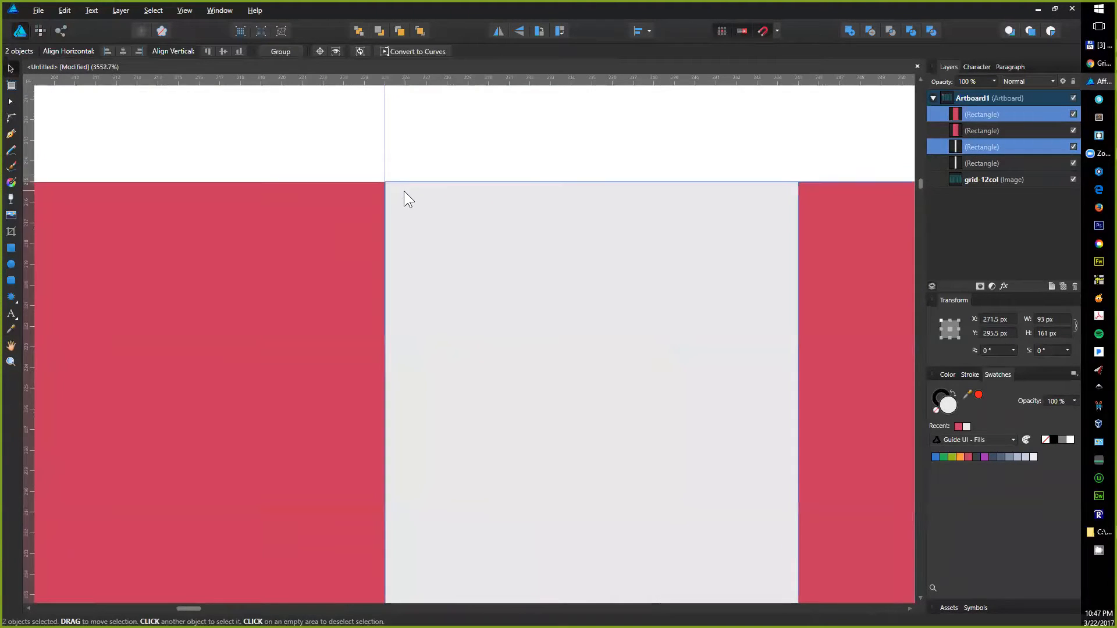
scroll(406, 202, down, 16)
scroll(373, 195, right, 5)
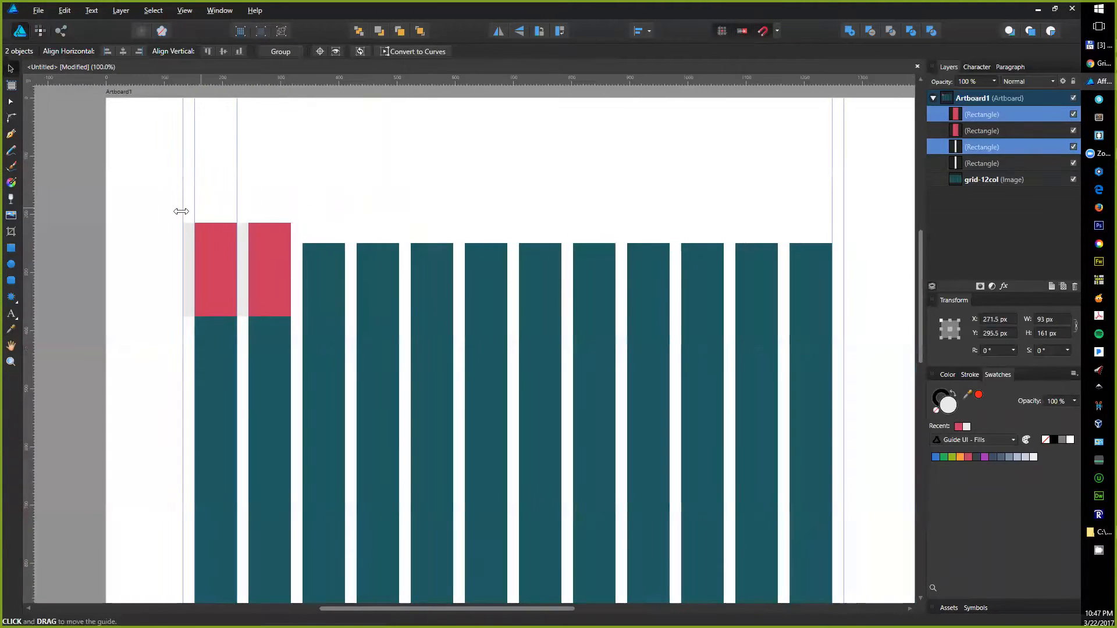
drag(168, 204, 333, 322)
drag(260, 260, 368, 269)
- Select all eight rectangles and copy them over columns five to eight
scroll(295, 232, up, 10)
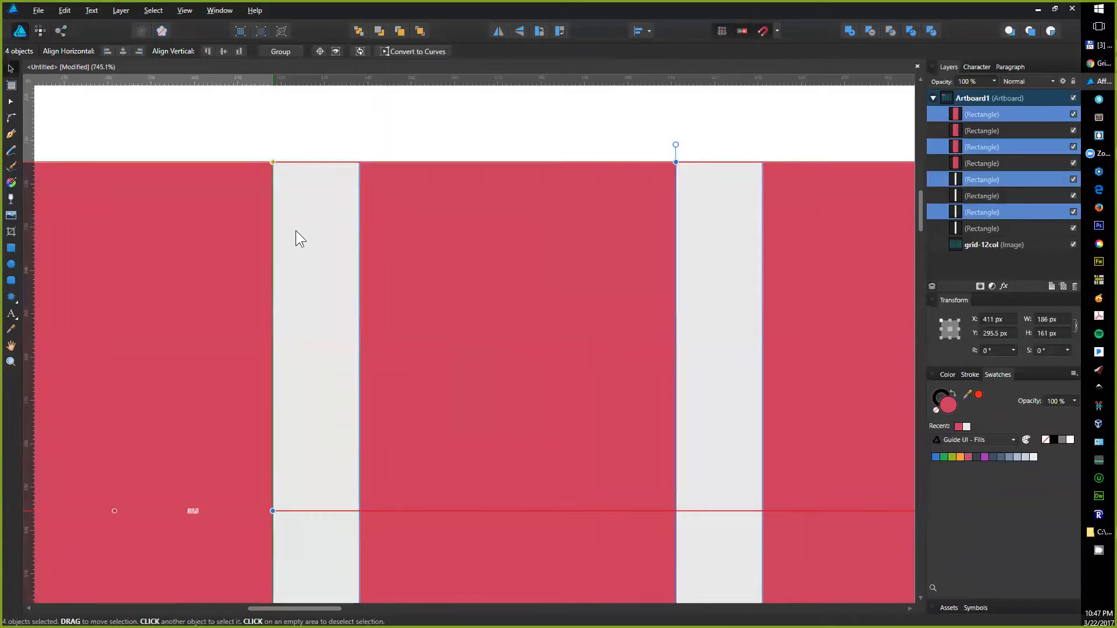
key(ctrl+1)
drag(311, 272, 629, 448)
drag(559, 315, 325, 296)
drag(164, 318, 362, 329)
key(ctrl+z)
drag(132, 326, 350, 332)
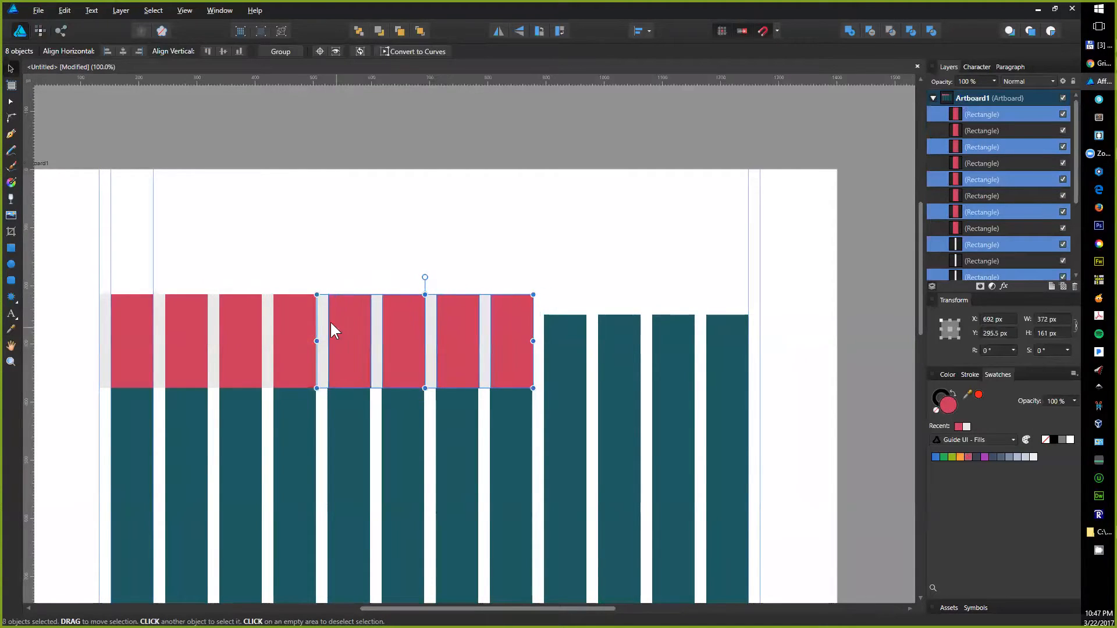
- Nudge the copied rectangles left into alignment with the grid
scroll(312, 320, up, 10)
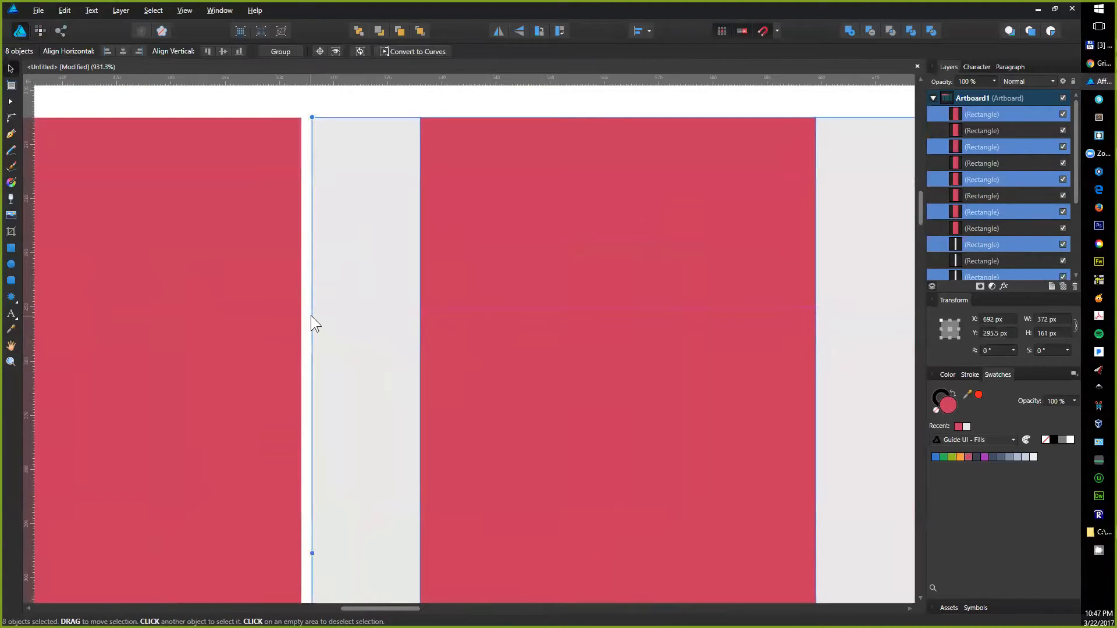
click(357, 313)
key(Left)
key(Left)
key(Left)
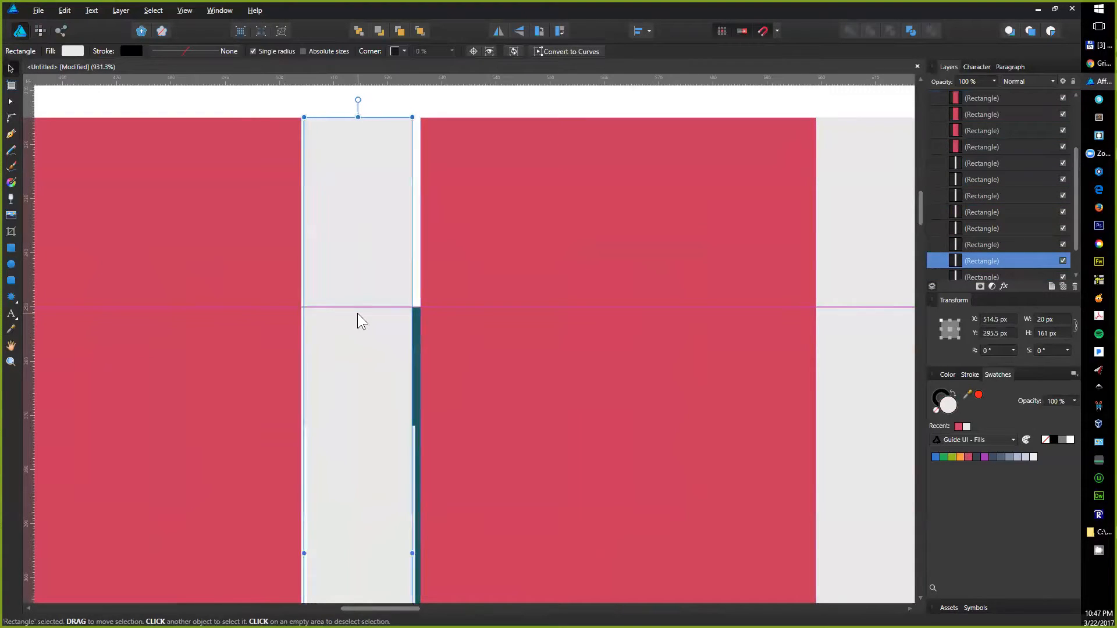
key(ctrl+z)
key(ctrl+z)
key(ctrl+z)
key(ctrl+z)
key(Left)
key(Left)
key(Left)
key(Left)
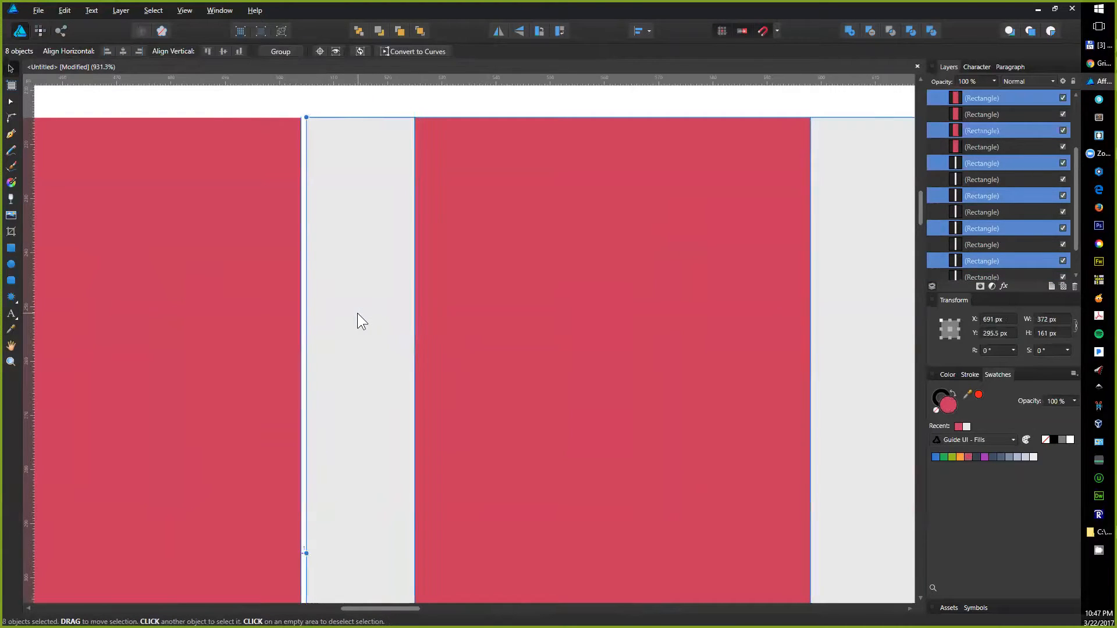
key(ctrl+1)
key(space)
- Copy the eight rectangles over the remaining right-hand columns and nudge them into place
drag(481, 309, 239, 294)
drag(344, 310, 563, 326)
scroll(419, 304, up, 10)
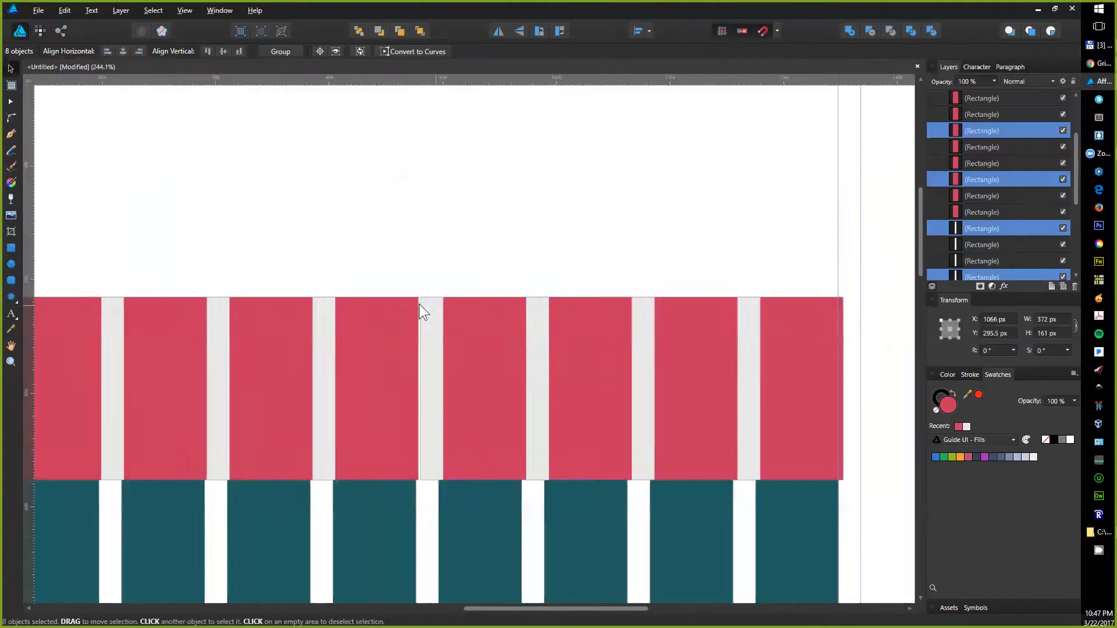
key(Left)
key(Left)
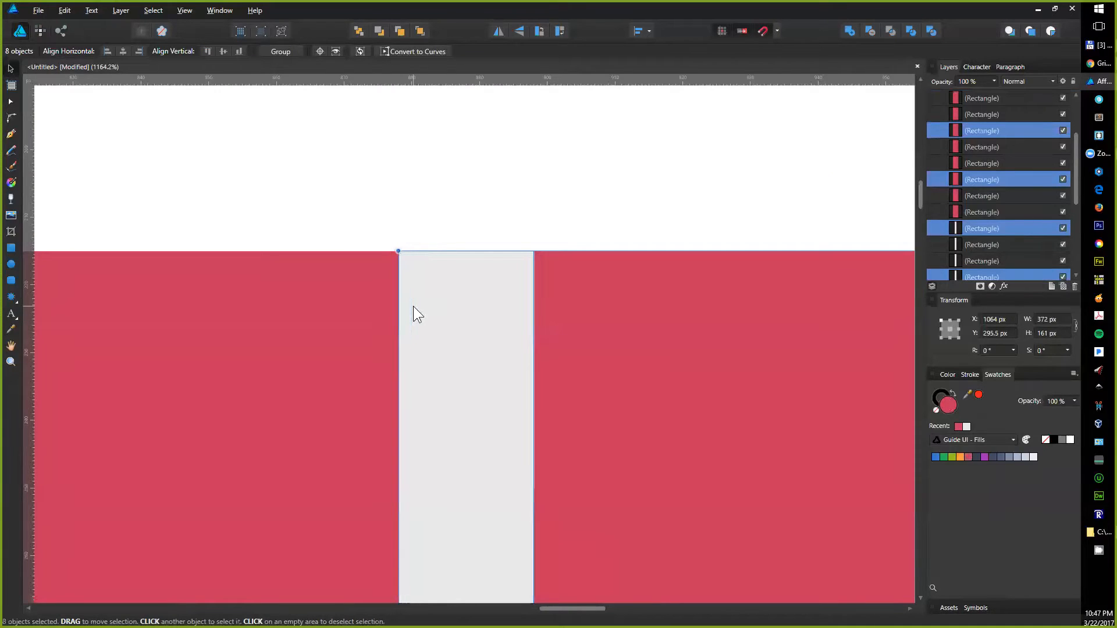
key(ctrl+1)
click(615, 295)
- Marquee-select the sixteen right-hand rectangles and nudge them 2 px left to X 876 px
key(space)
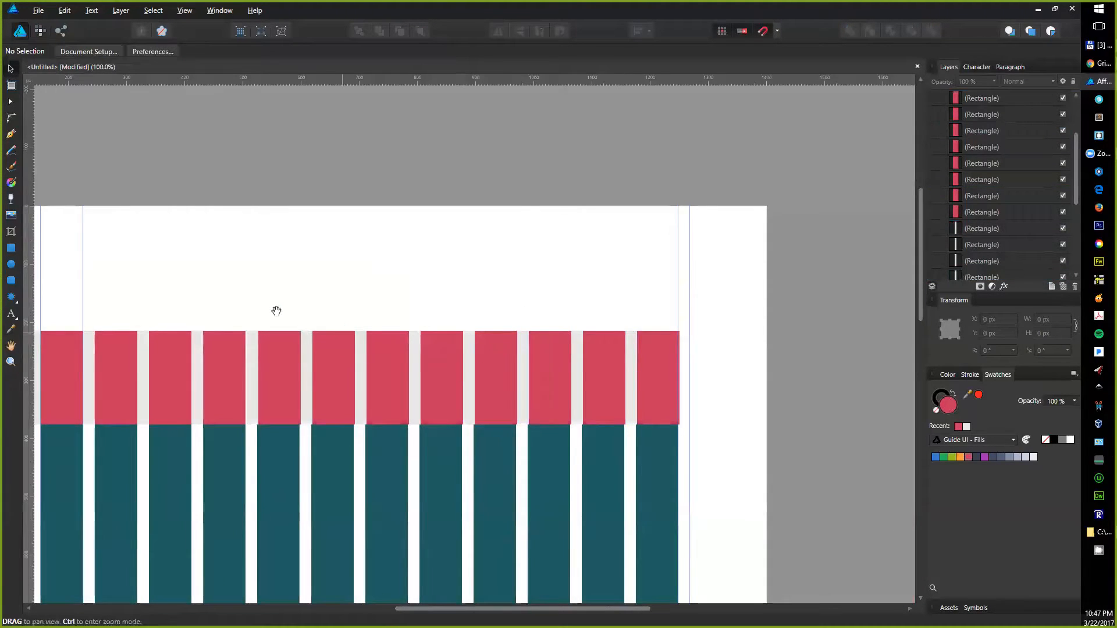
drag(276, 311, 518, 294)
scroll(456, 372, up, 4)
scroll(538, 342, up, 4)
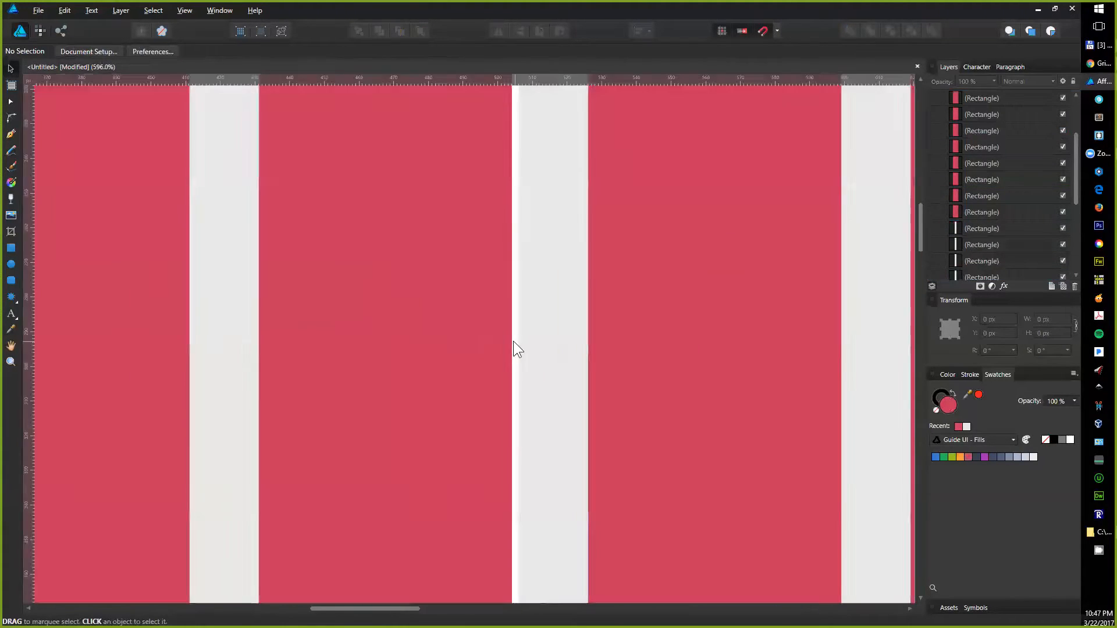
scroll(516, 341, down, 8)
key(space)
drag(648, 284, 326, 285)
drag(781, 281, 312, 412)
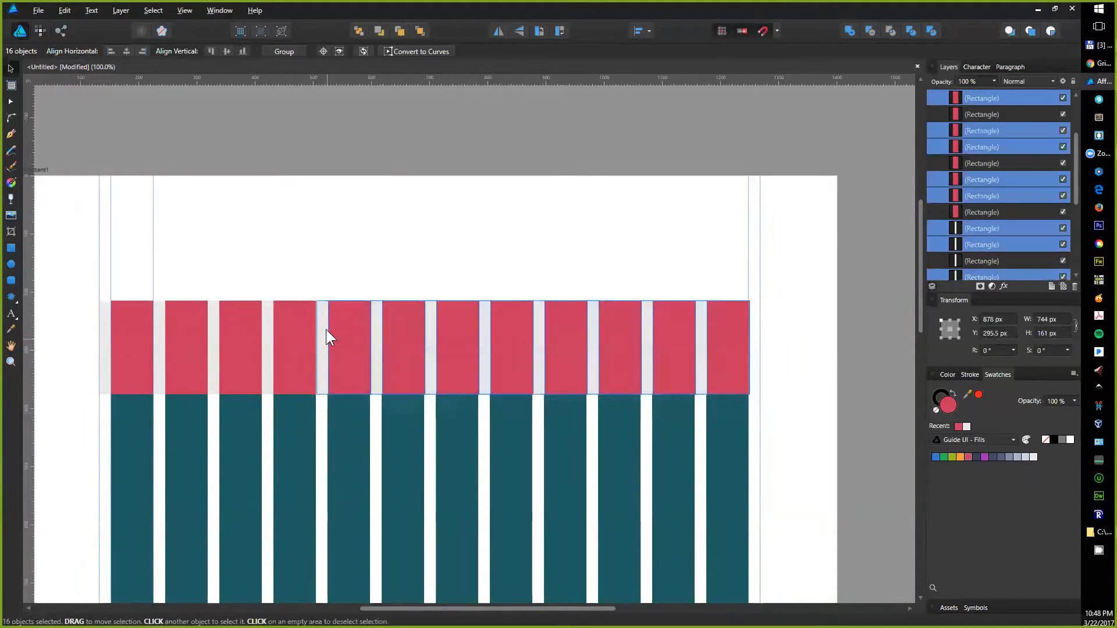
scroll(314, 303, up, 9)
key(Left)
key(Left)
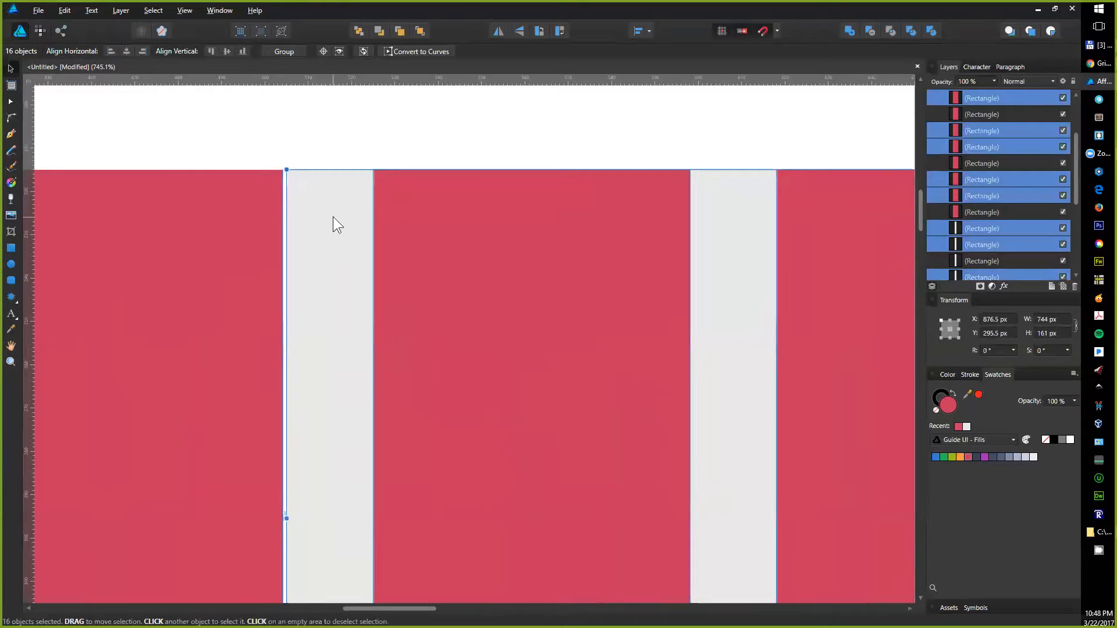
key(ctrl+1)
scroll(477, 292, right, 5)
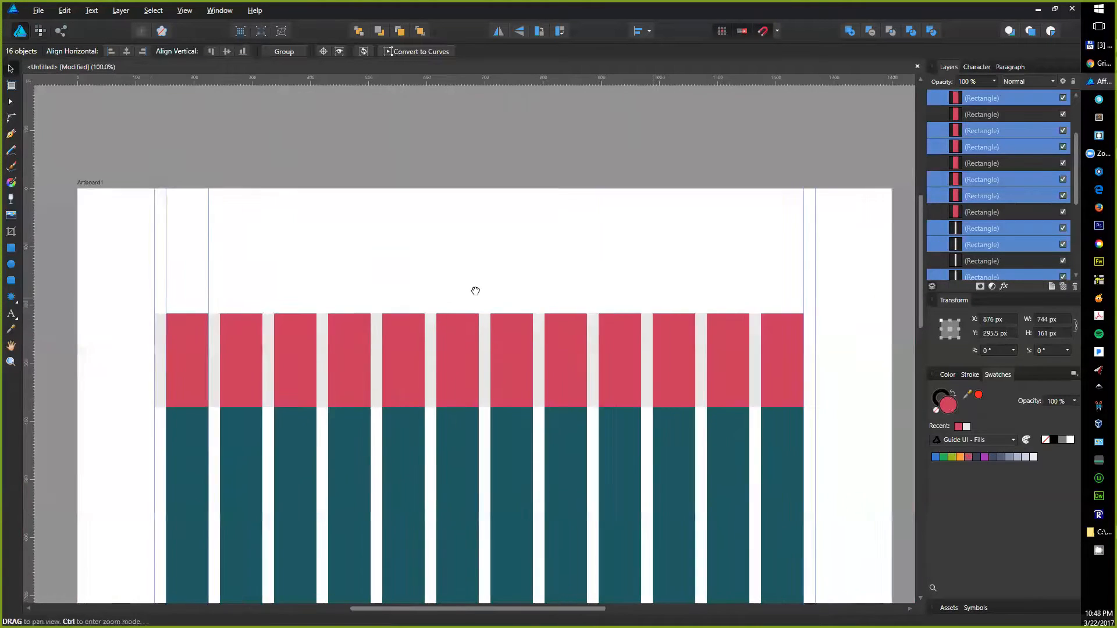
- Move the last light strip to the row's right end at X 1258 px
click(540, 315)
drag(544, 319, 591, 324)
scroll(591, 324, up, 12)
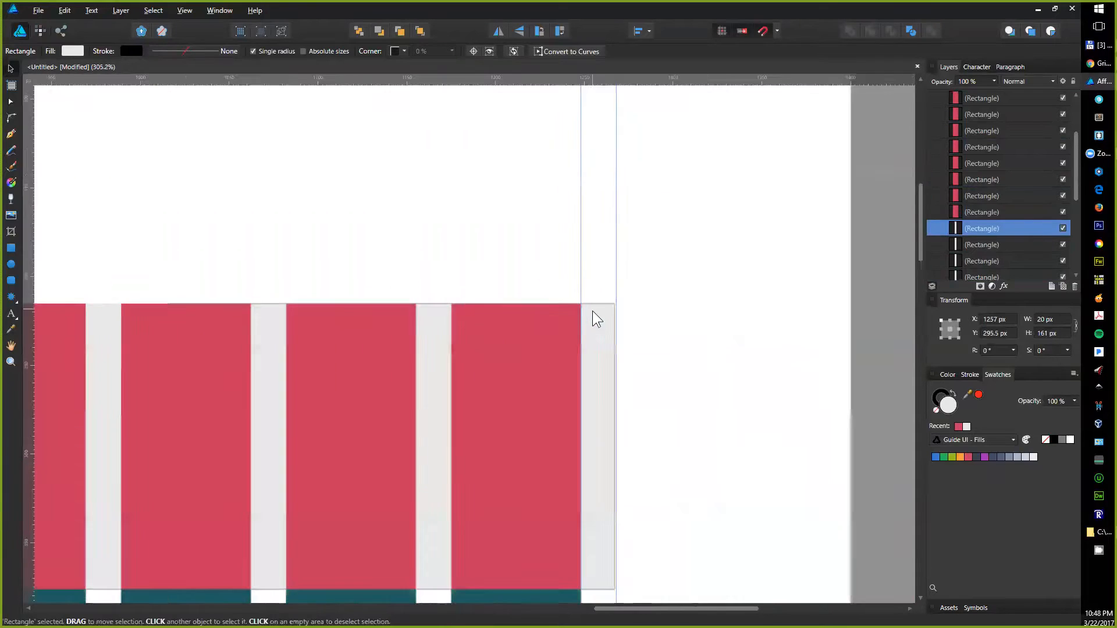
key(Right)
key(Right)
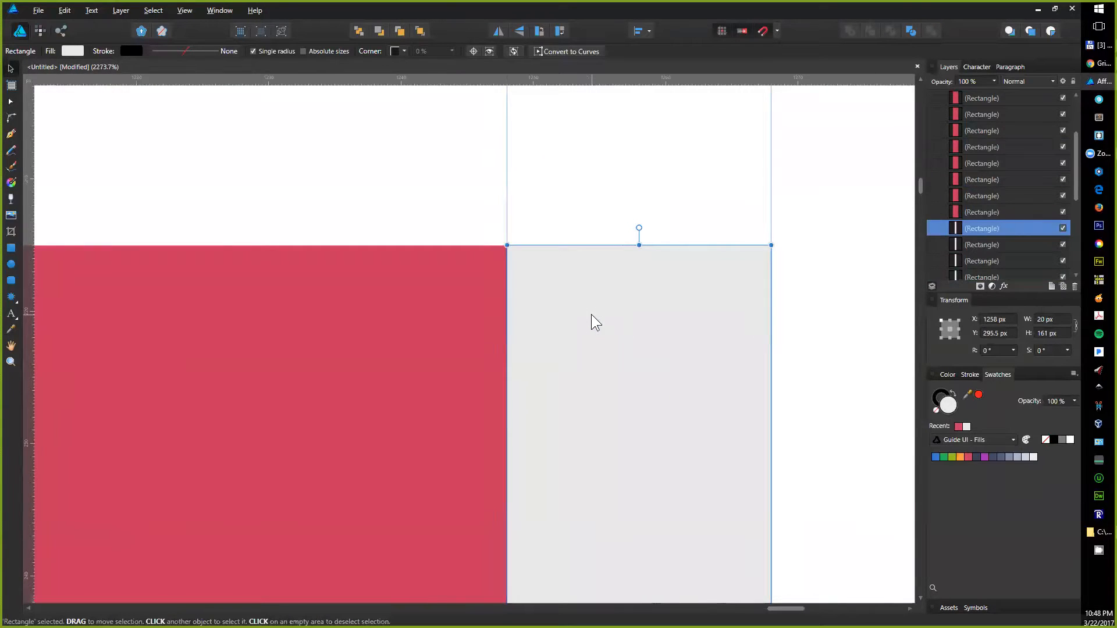
key(ctrl+1)
- Select all 25 rectangles and confirm their combined width is 1136 px
drag(537, 297, 661, 274)
drag(639, 278, 586, 309)
drag(558, 252, 720, 248)
drag(93, 281, 780, 410)
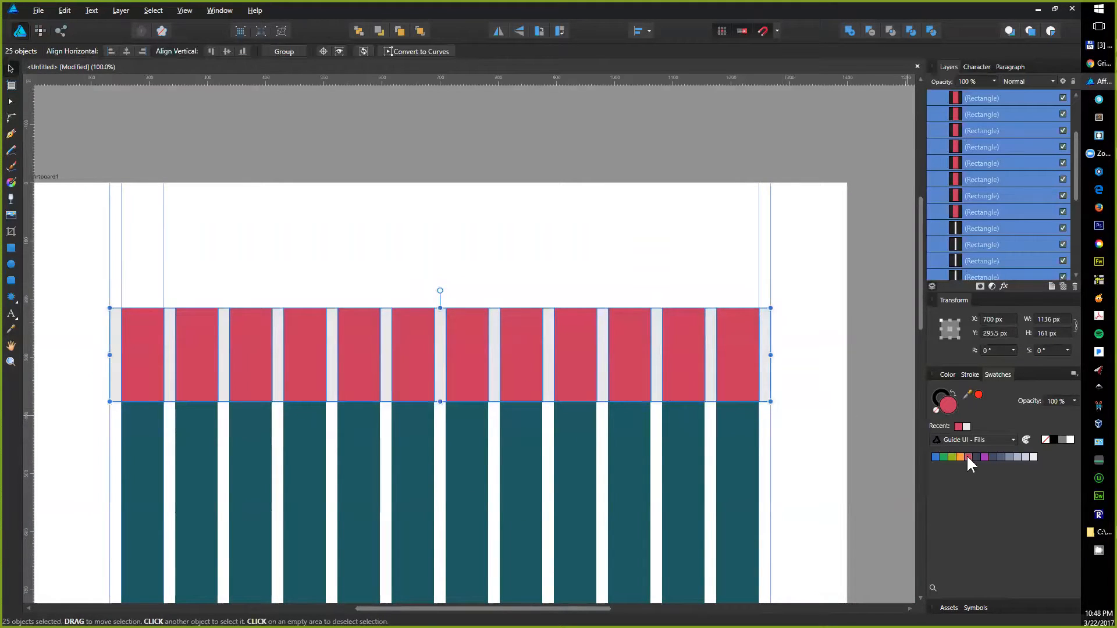
click(1050, 320)
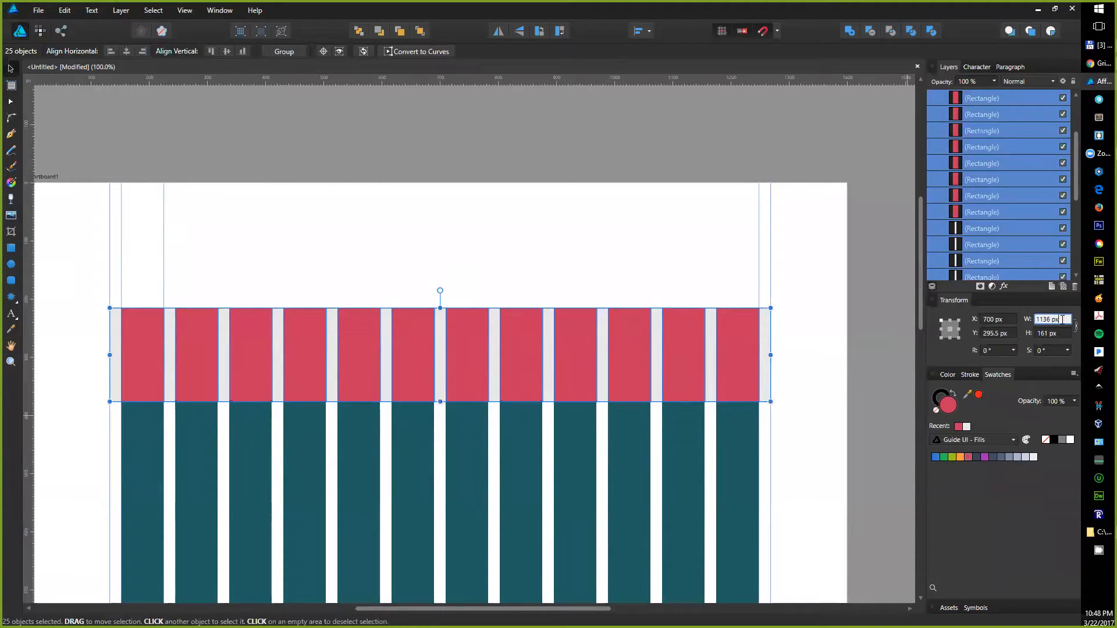
click(832, 379)
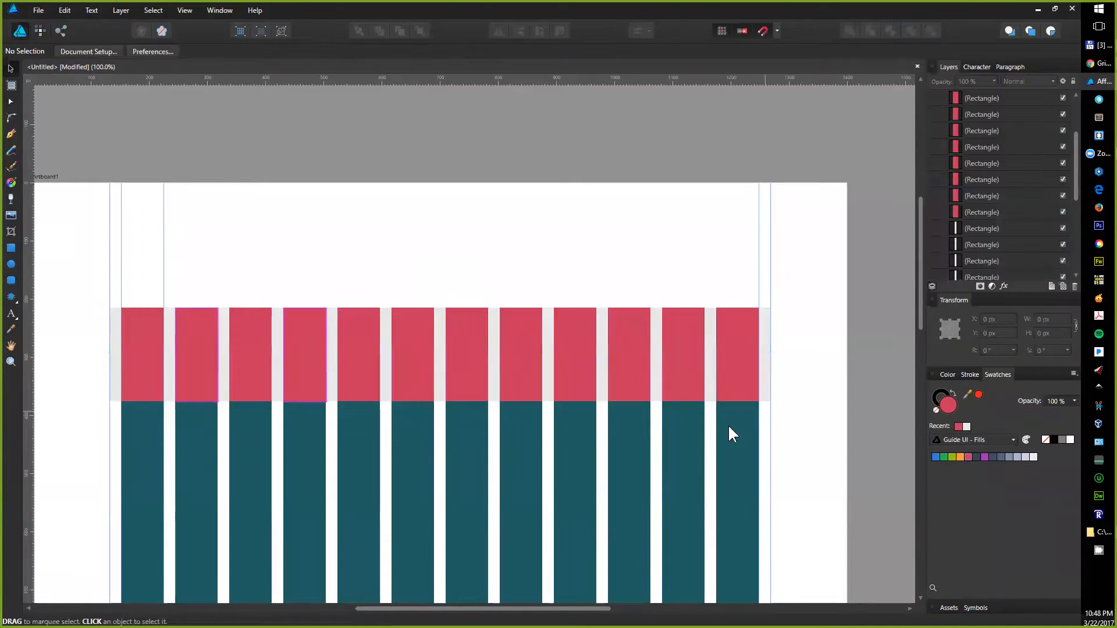
- Delete the teal grid-12col reference image from Artboard1
click(724, 428)
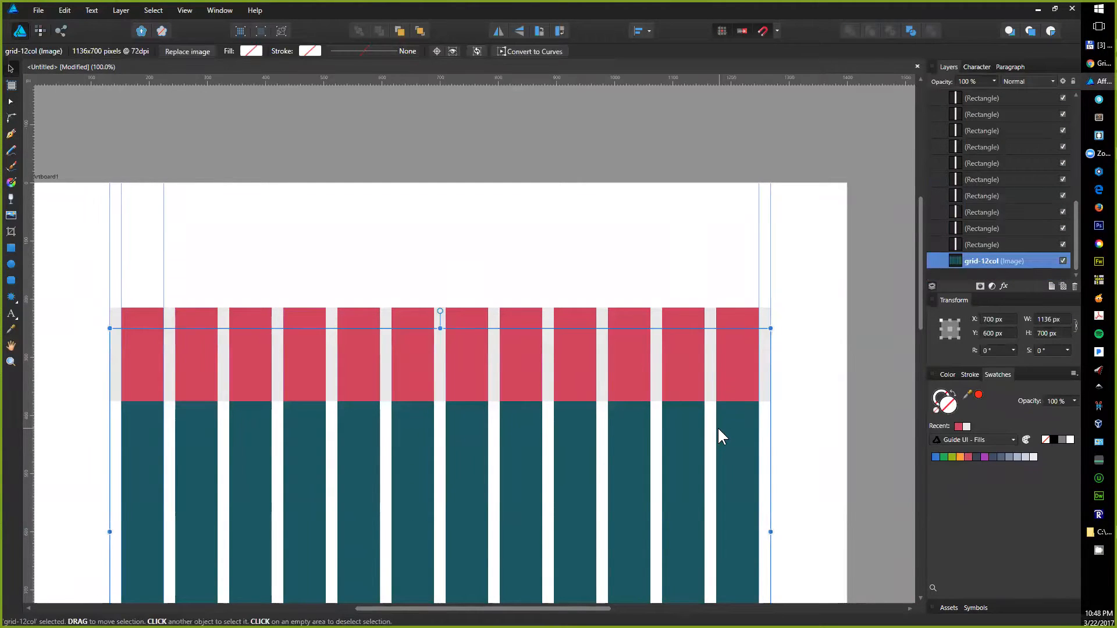
key(Delete)
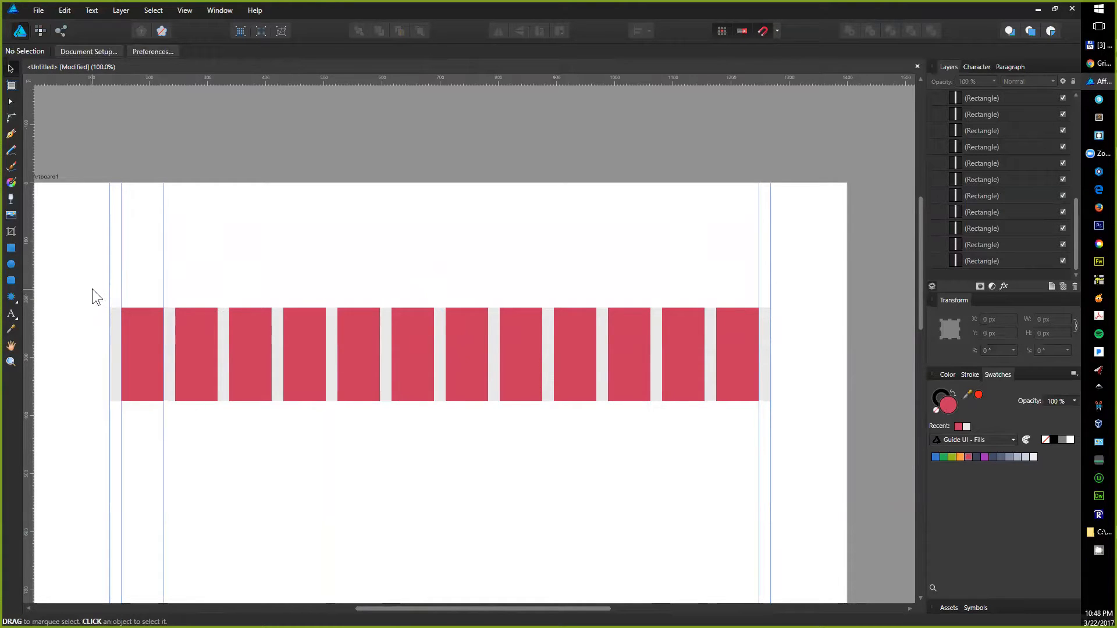
- Remove the vertical guide beside the first column and move the 25 rectangles up to Y 119.5 px
scroll(180, 319, up, 5)
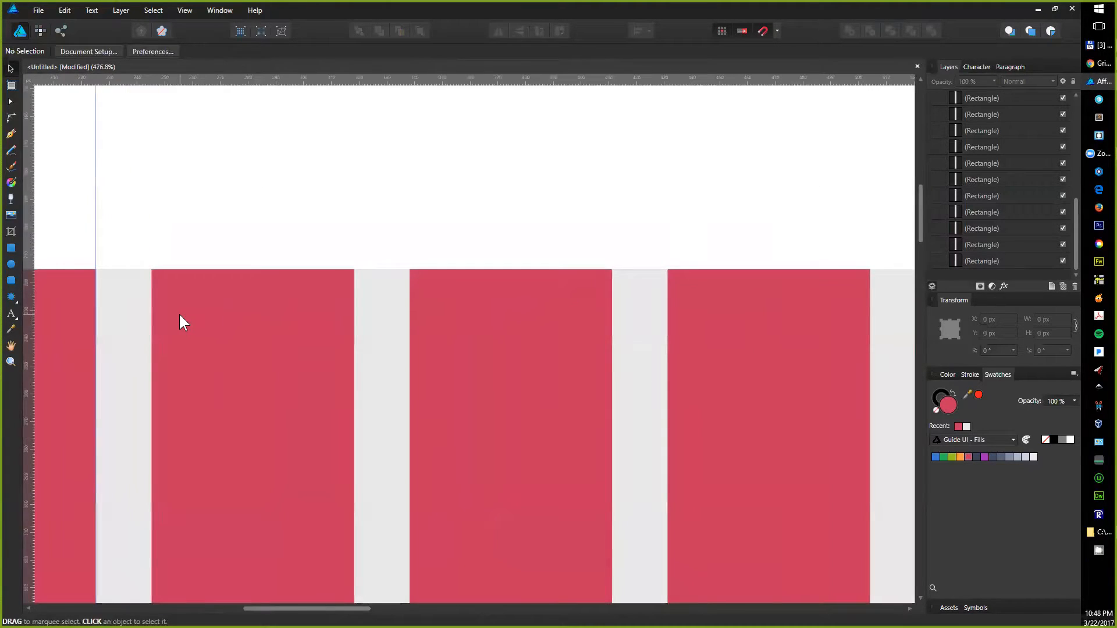
scroll(179, 312, down, 1)
scroll(177, 285, down, 3)
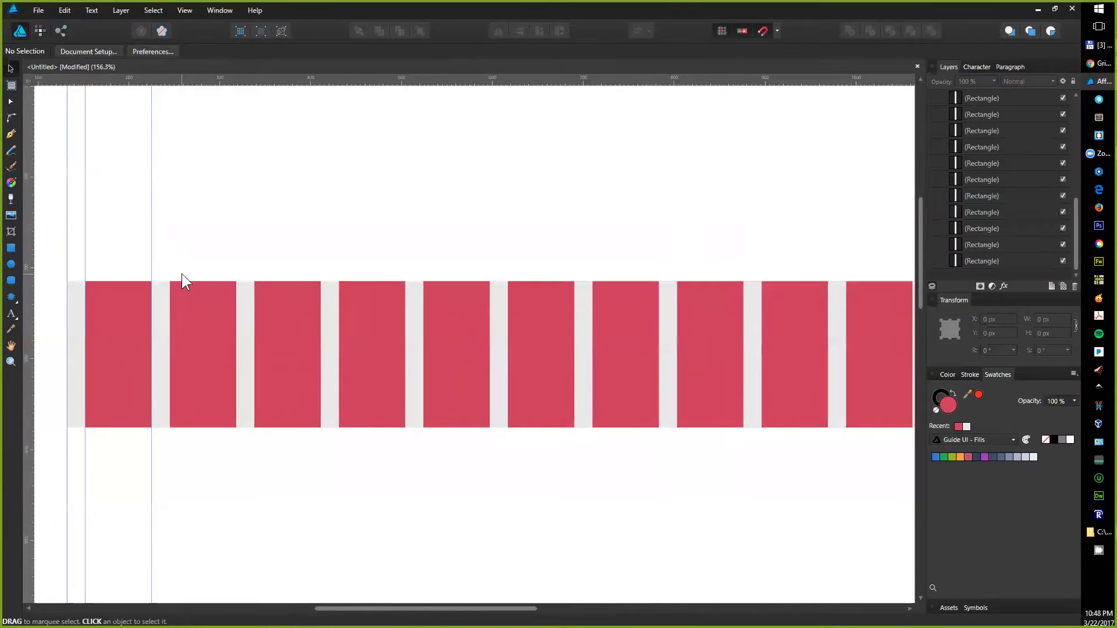
drag(207, 254, 164, 264)
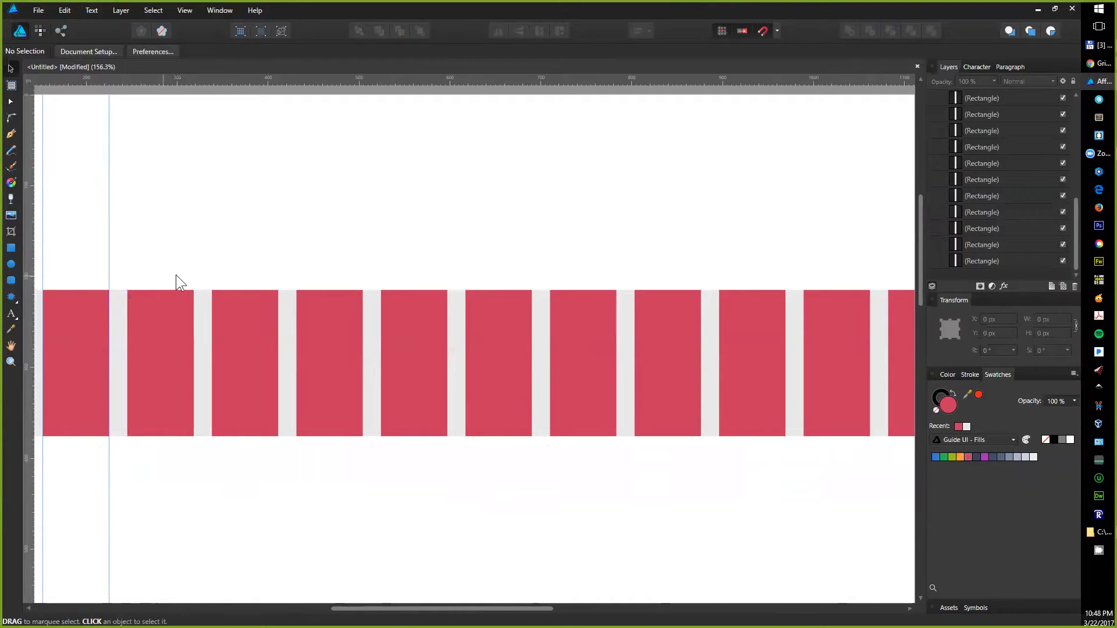
scroll(181, 274, down, 1)
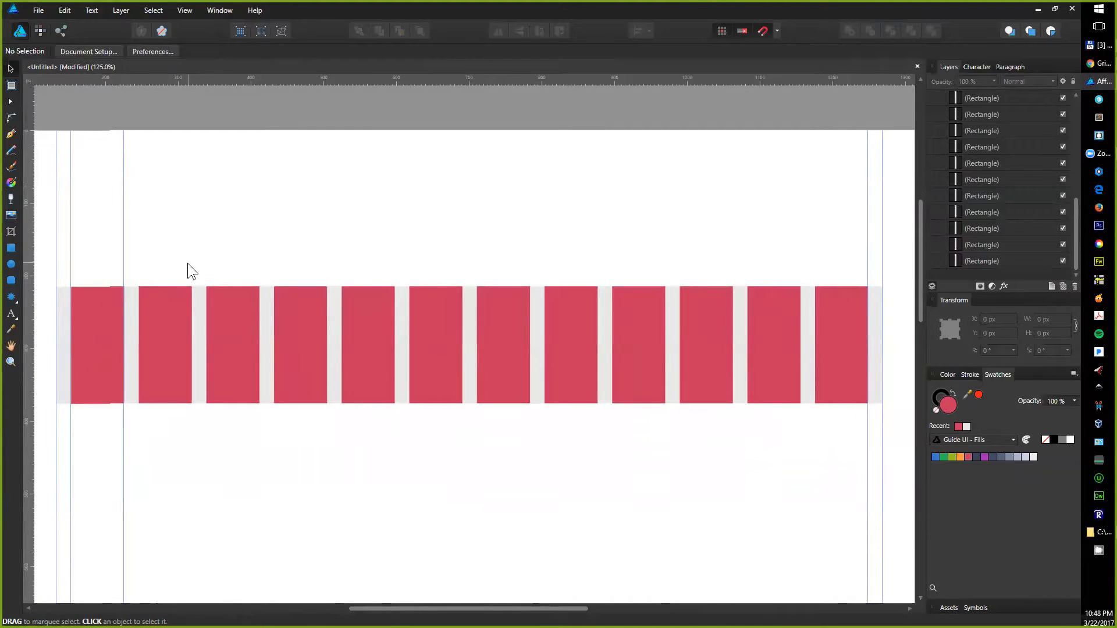
scroll(187, 264, down, 1)
scroll(187, 266, up, 1)
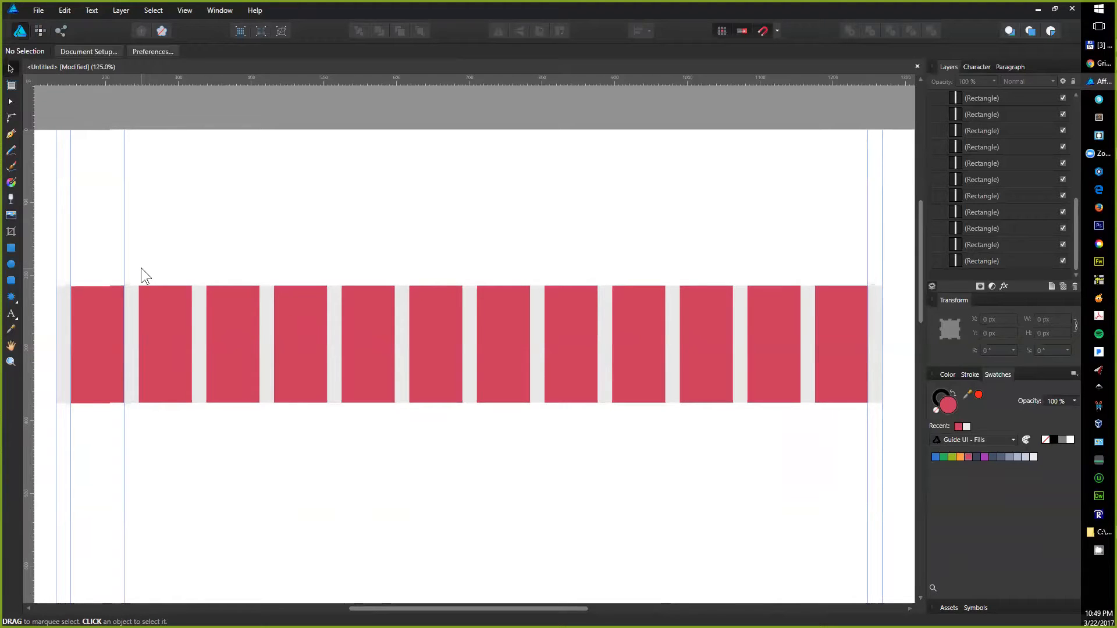
scroll(140, 268, down, 1)
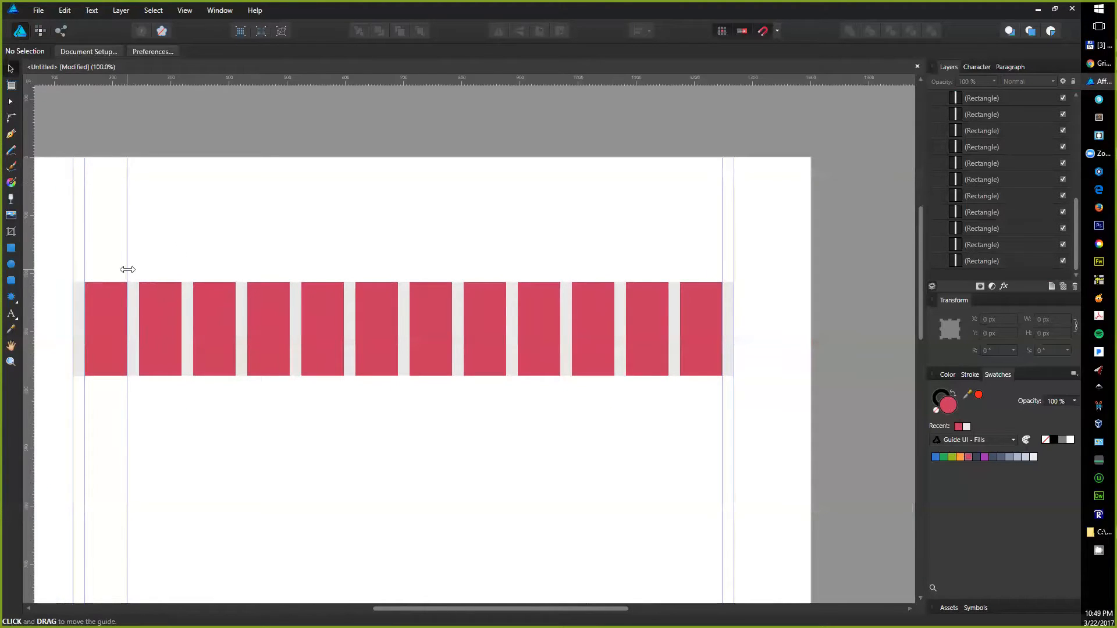
drag(127, 270, 736, 407)
drag(706, 354, 700, 250)
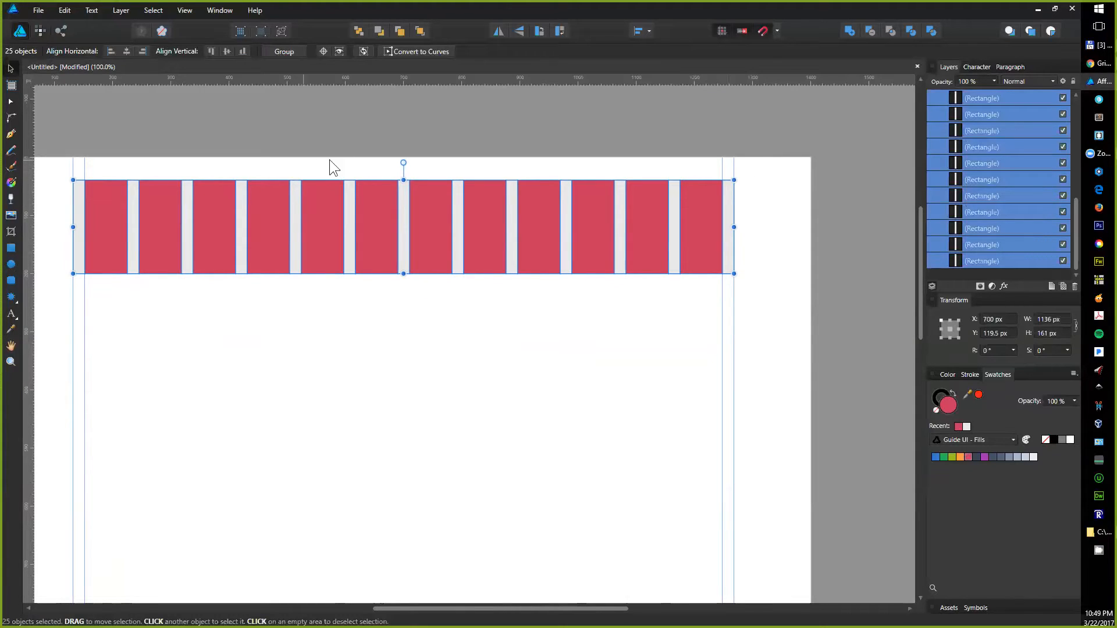
- Move the rectangles to the artboard's top edge and stretch them to 405 px tall
drag(431, 220, 430, 202)
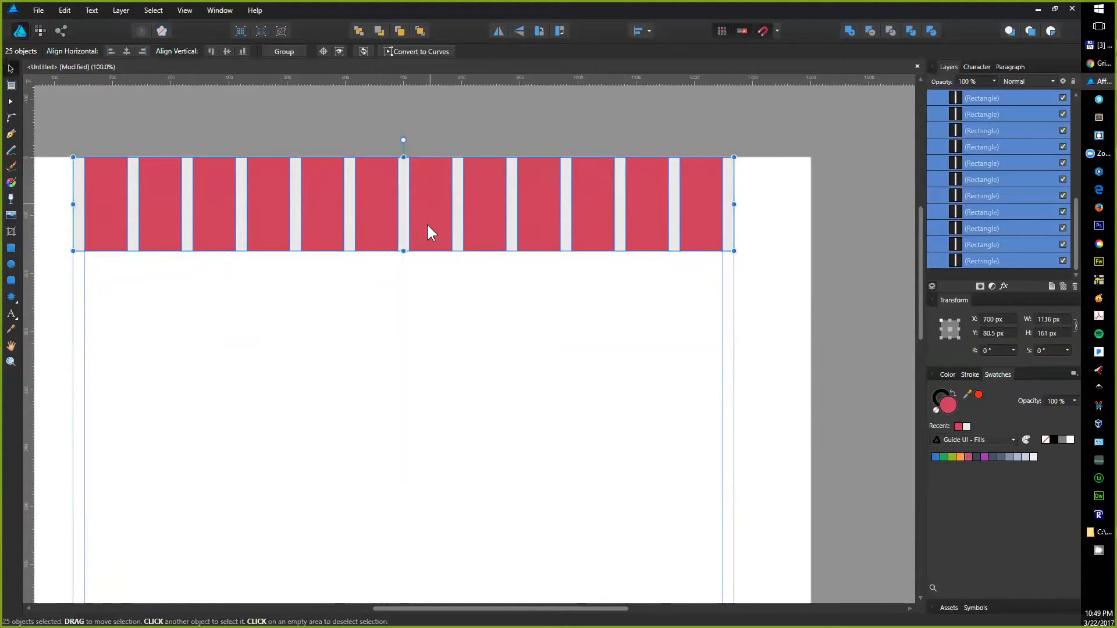
drag(403, 251, 403, 393)
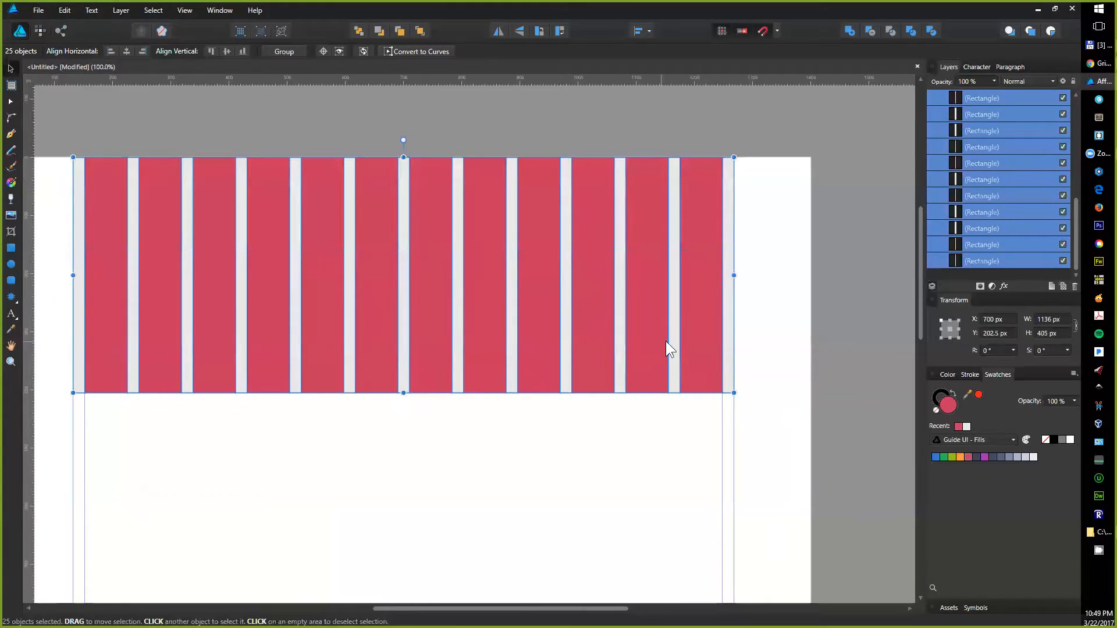
click(752, 304)
- Stretch the columns down toward the page bottom until they are 1135 px tall
scroll(158, 256, down, 3)
scroll(158, 256, left, 1)
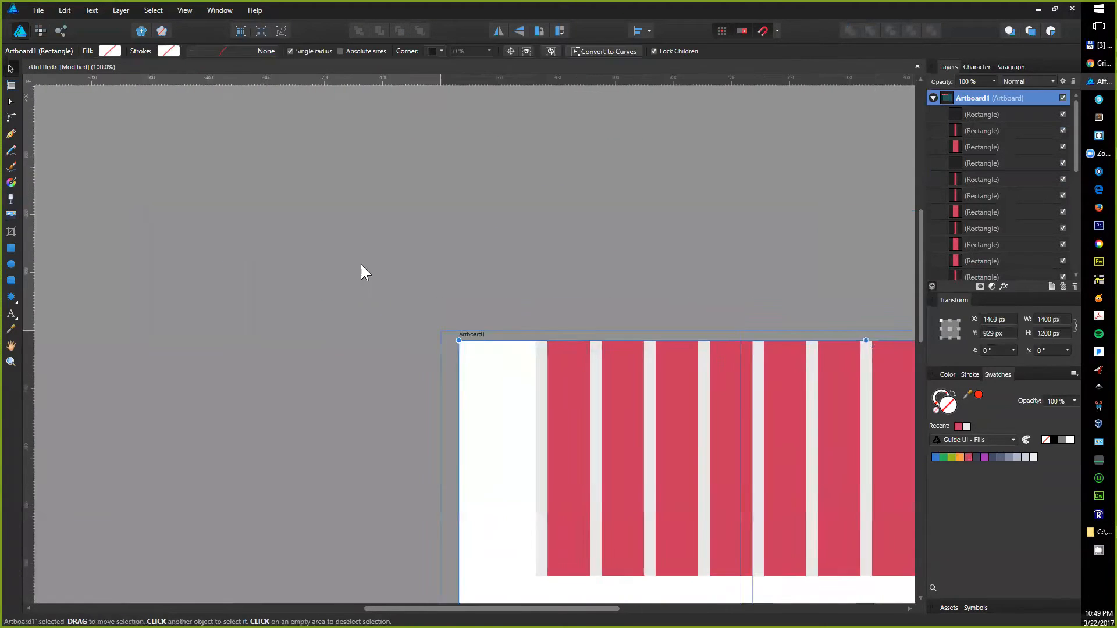
drag(122, 173, 813, 465)
drag(656, 415, 649, 310)
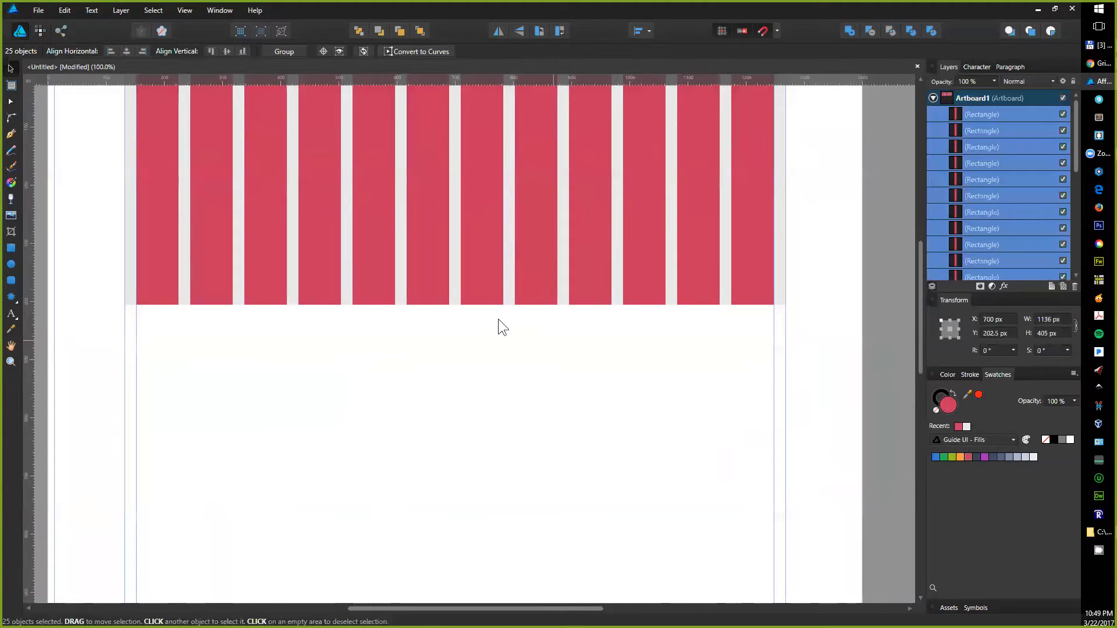
drag(455, 304, 446, 551)
scroll(616, 512, down, 3)
drag(625, 497, 557, 232)
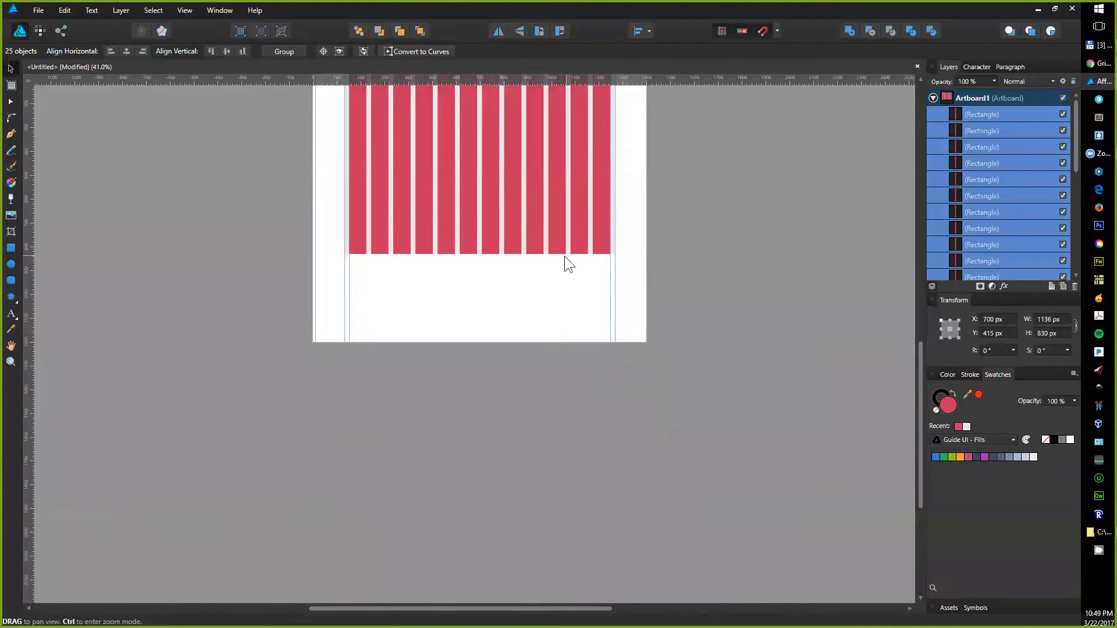
drag(478, 252, 480, 326)
drag(655, 287, 644, 348)
- Group the 25 column rectangles and set the group's opacity to 10%
key(ctrl+g)
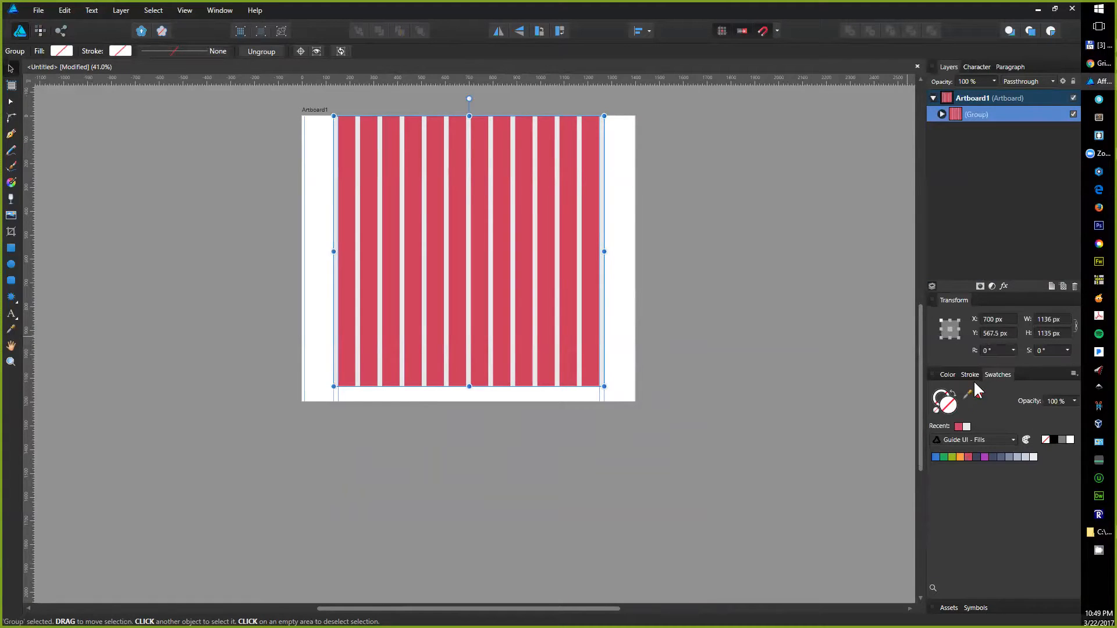
click(972, 82)
text(10)
key(Return)
click(748, 201)
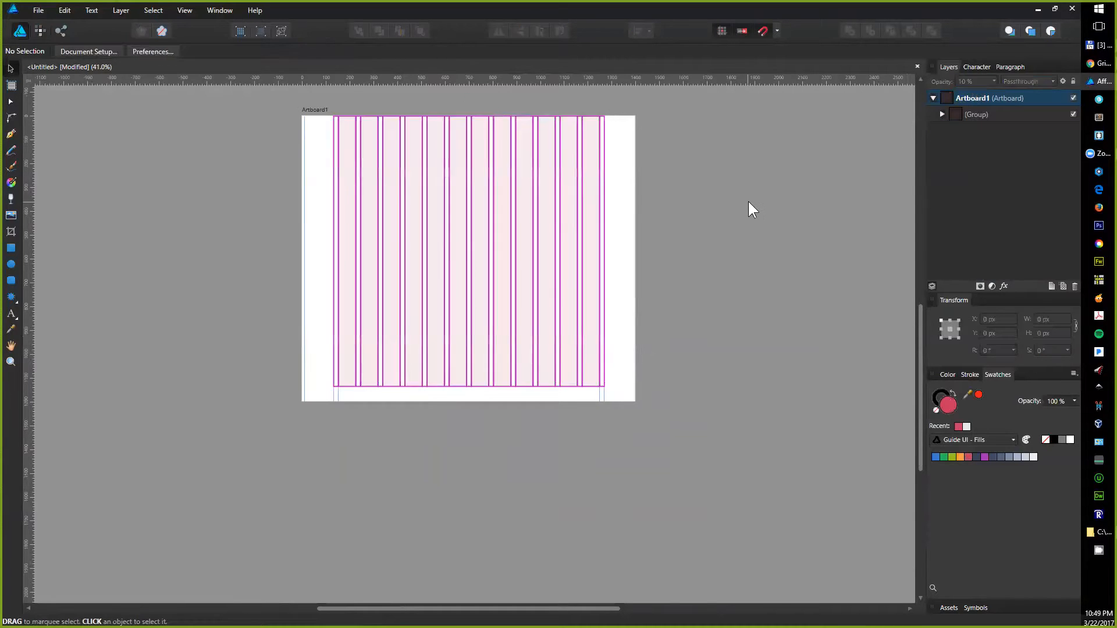
- Remove the guide at the artboard's left edge
key(ctrl+1)
drag(643, 149, 610, 389)
mouse_move(583, 198)
mouse_down()
mouse_move(671, 315)
mouse_move(563, 274)
mouse_move(634, 267)
mouse_up()
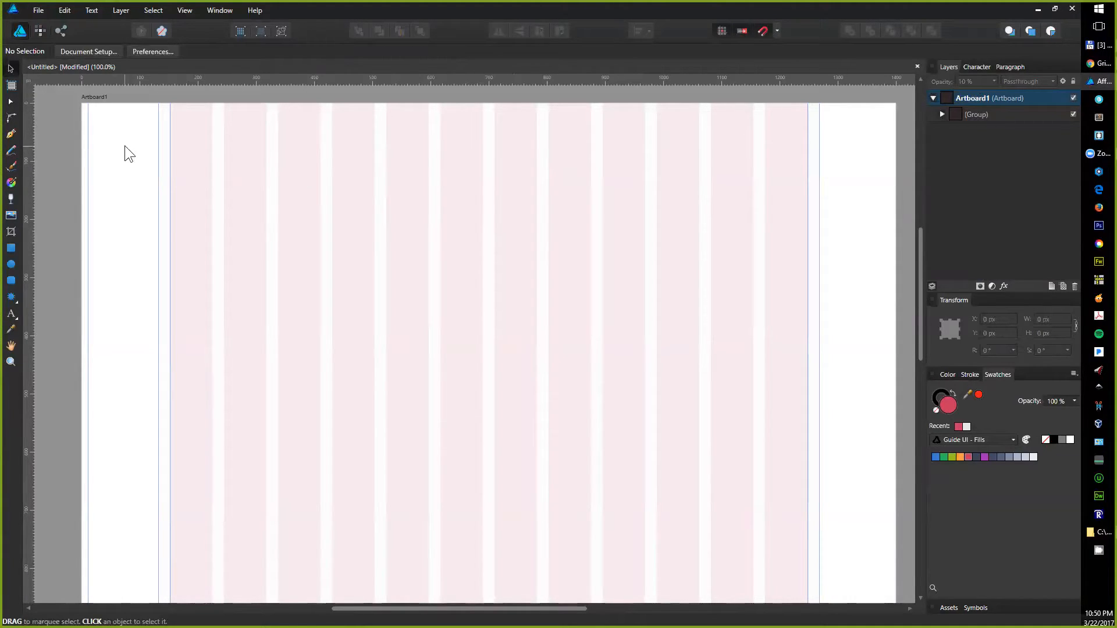
drag(89, 133, 42, 132)
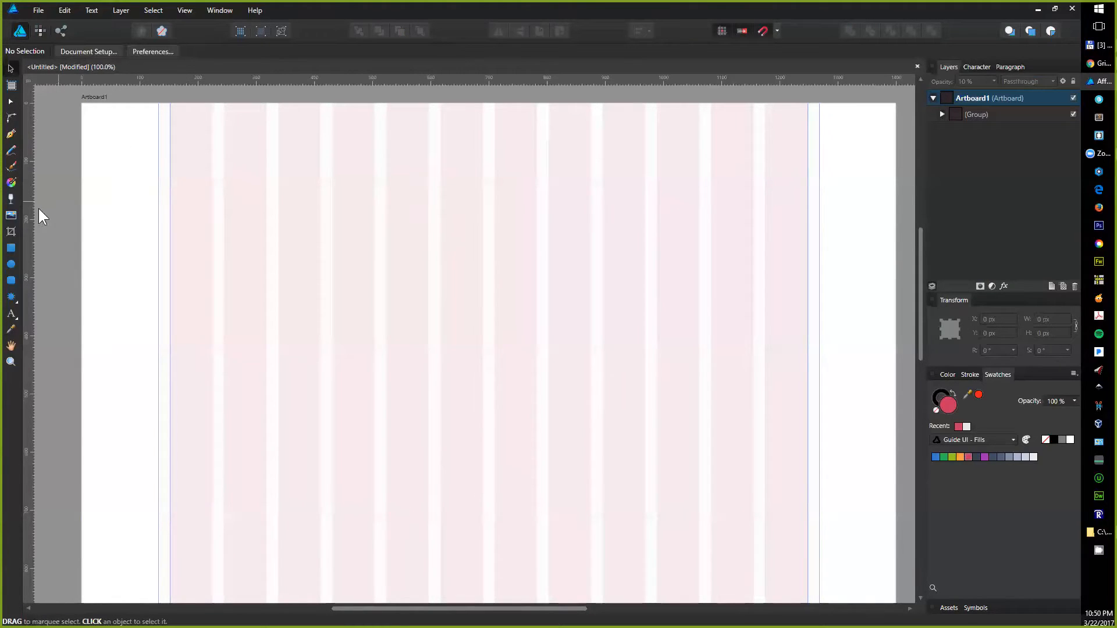
- Draw a trial 259 × 231.5 px red rectangle over the first columns, then delete it
click(12, 247)
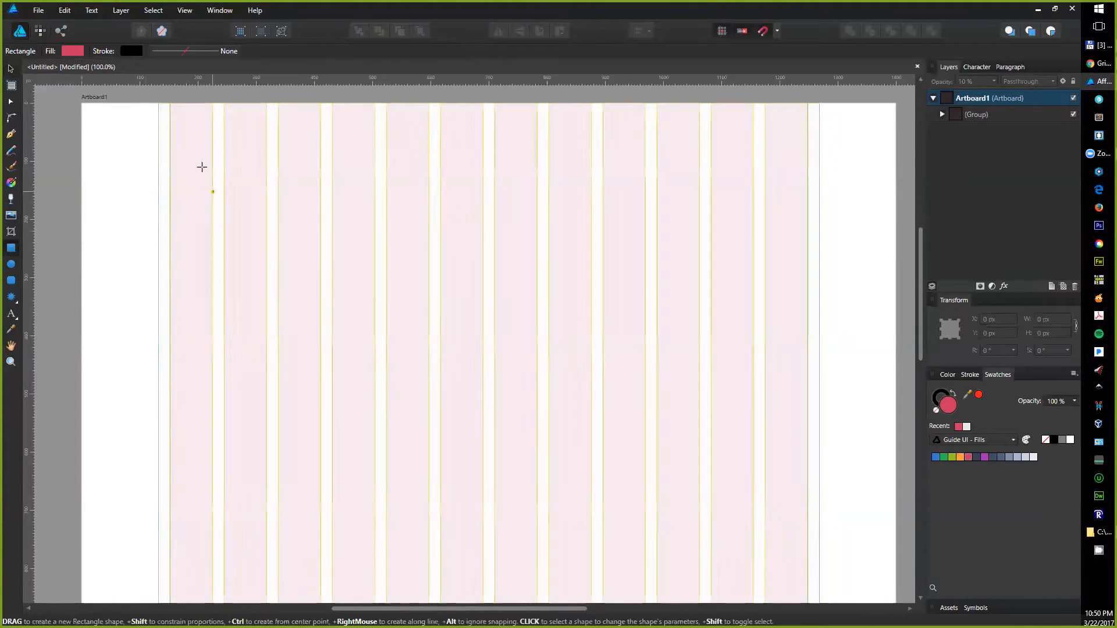
drag(169, 128, 322, 262)
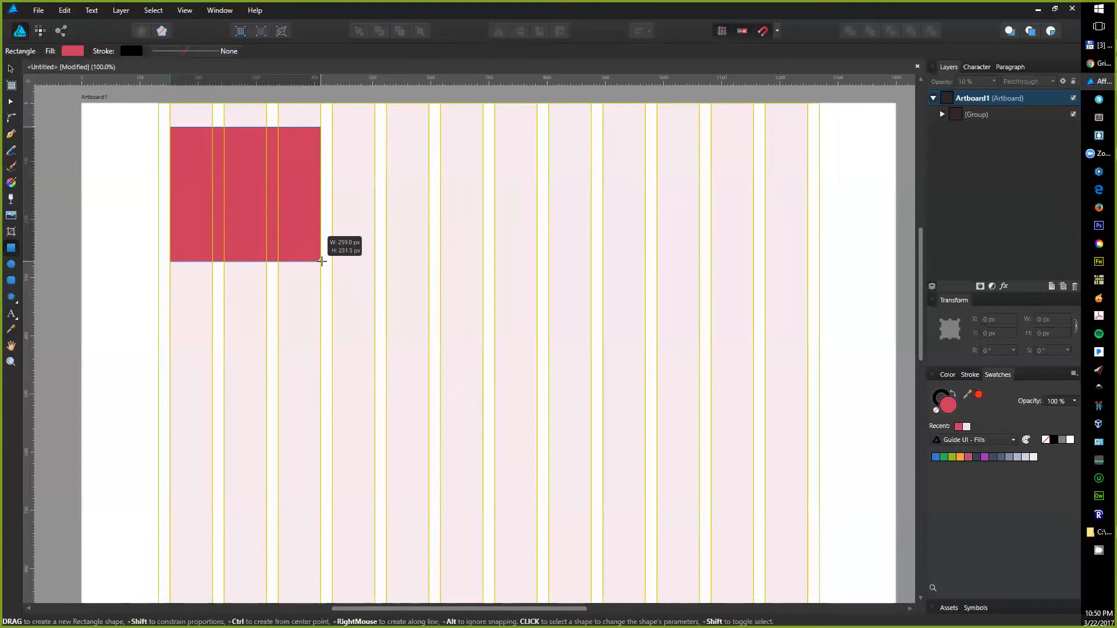
drag(321, 261, 321, 261)
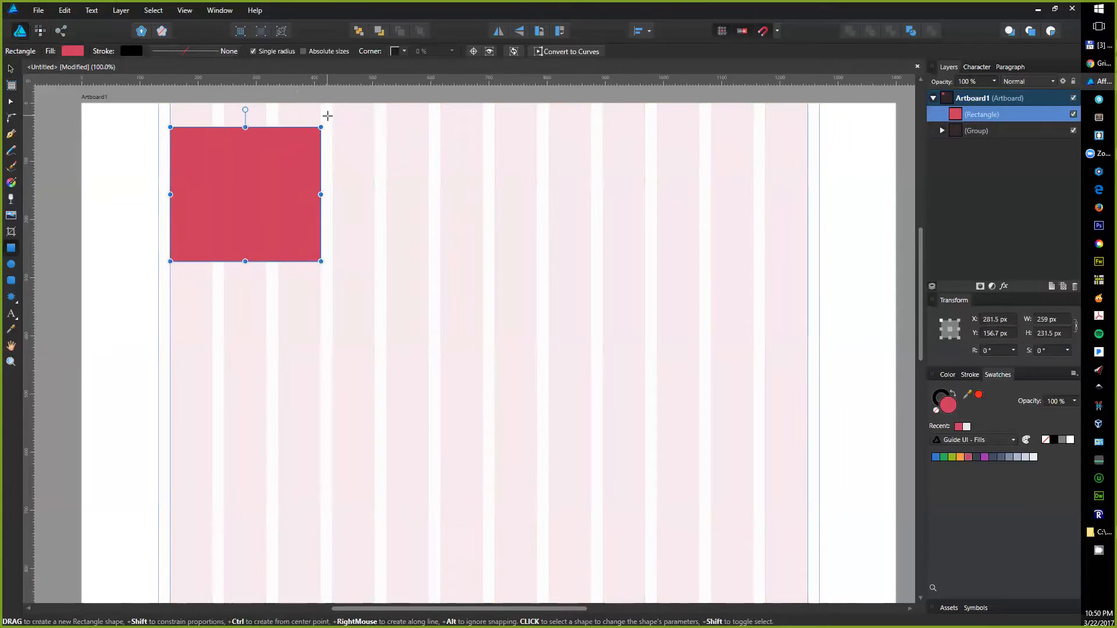
key(v)
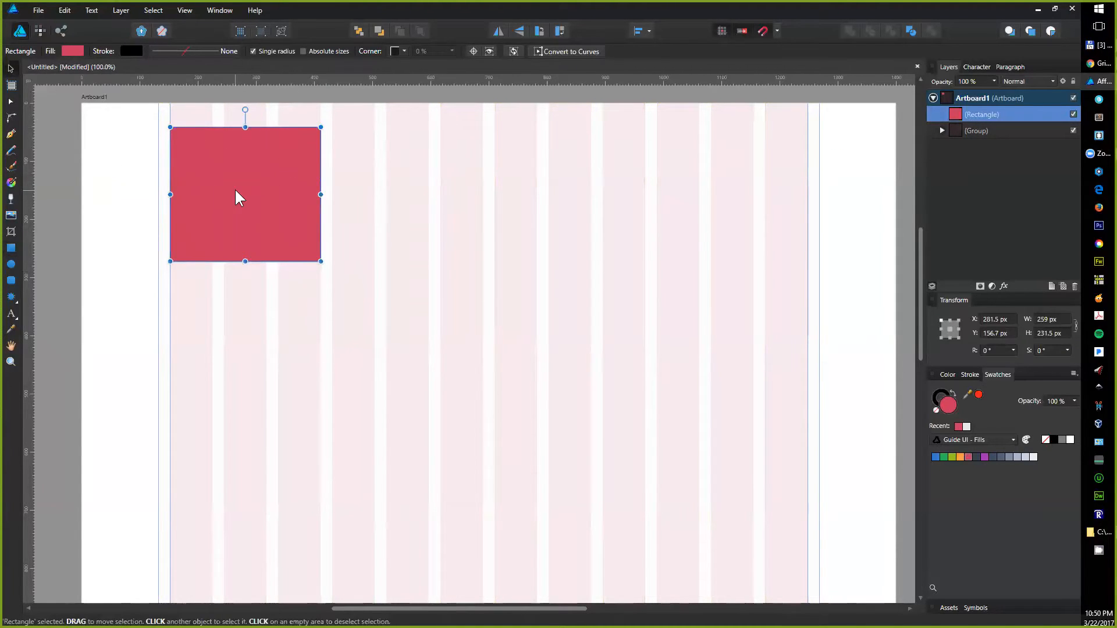
key(Delete)
- Draw a 227 × 227 px red circle and move it onto the grid at X 278.5, Y 164.5 px
click(11, 264)
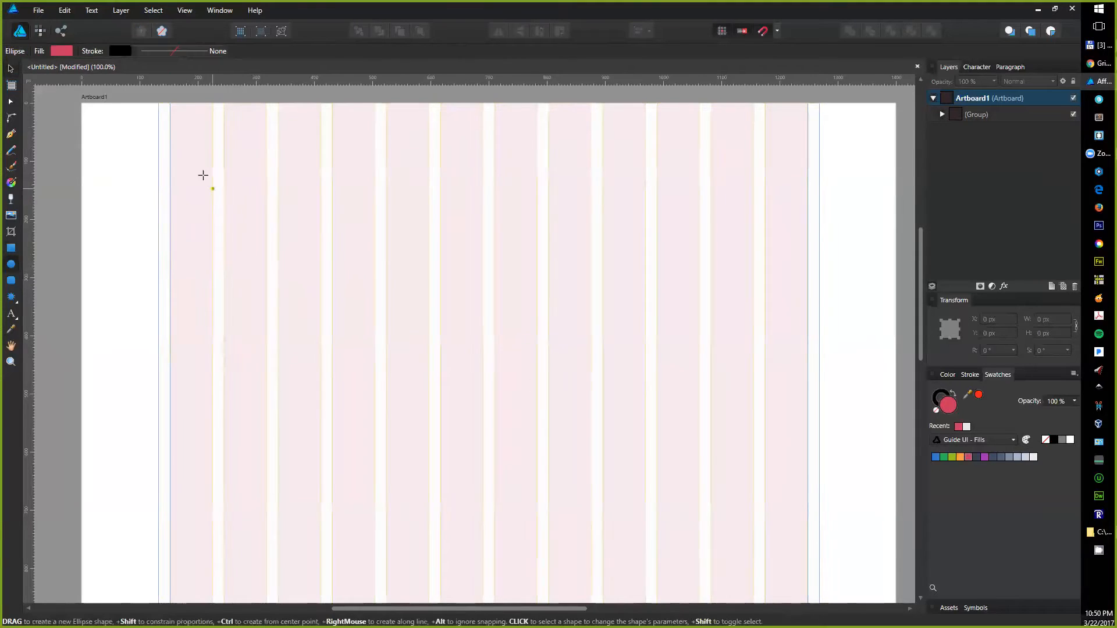
drag(184, 146, 315, 278)
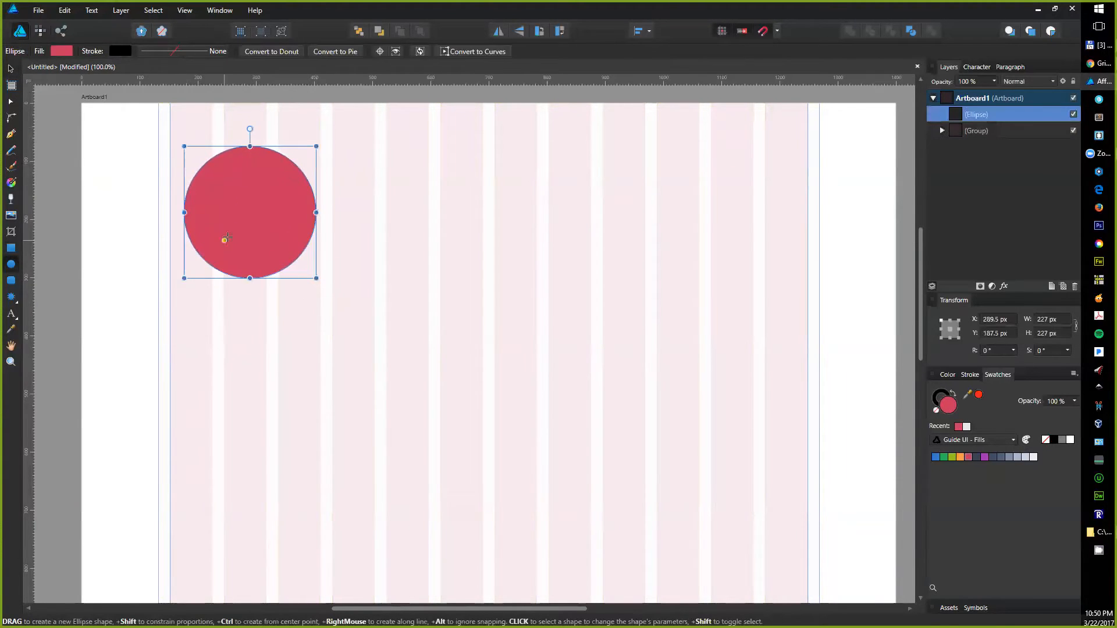
key(v)
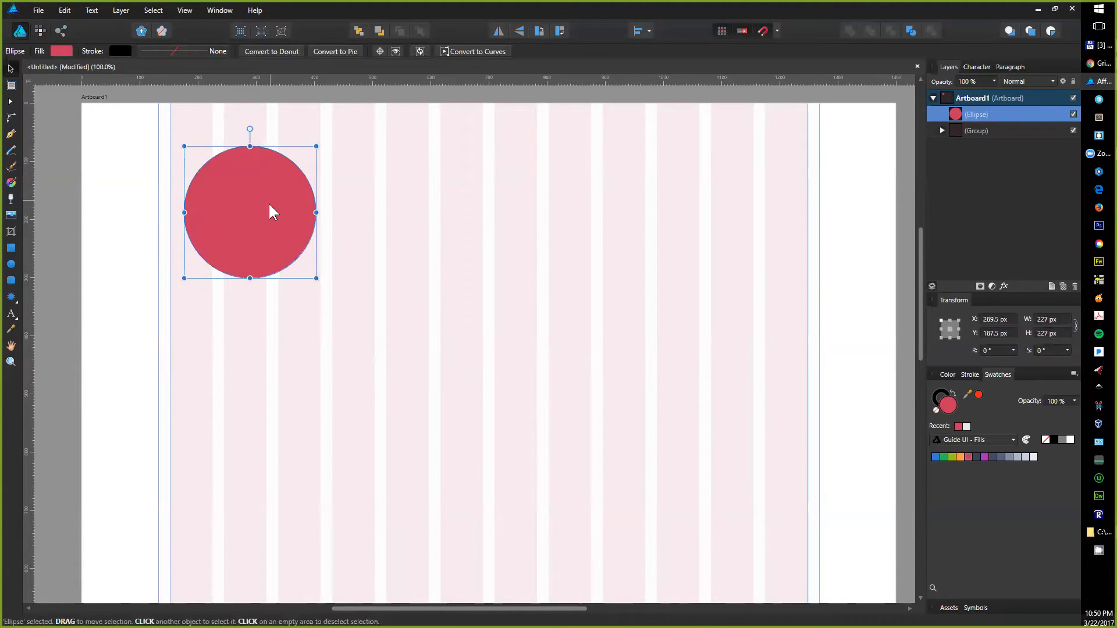
drag(264, 213, 258, 200)
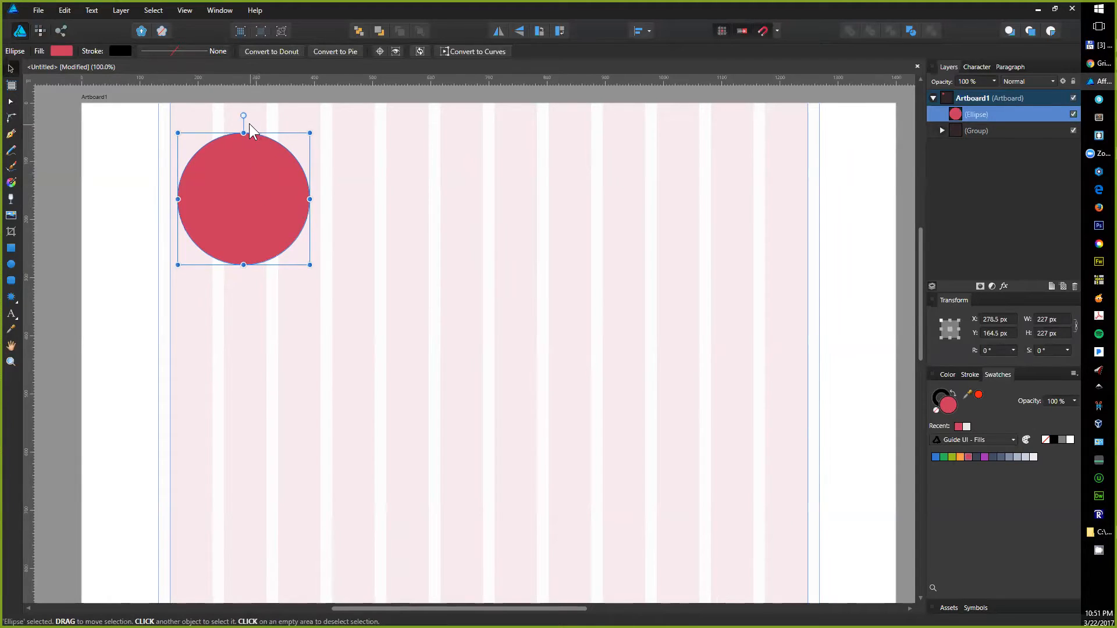
- Draw a temporary rectangle from the artboard's top-left corner and centre the circle horizontally to it
scroll(249, 123, up, 6)
drag(291, 164, 409, 277)
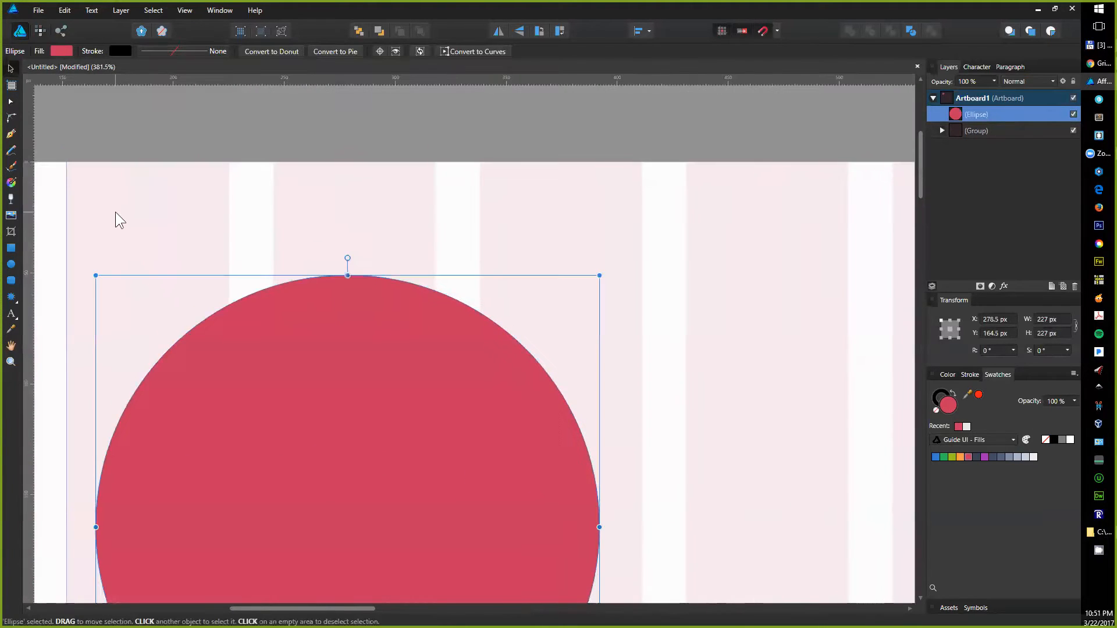
click(11, 247)
drag(67, 162, 661, 233)
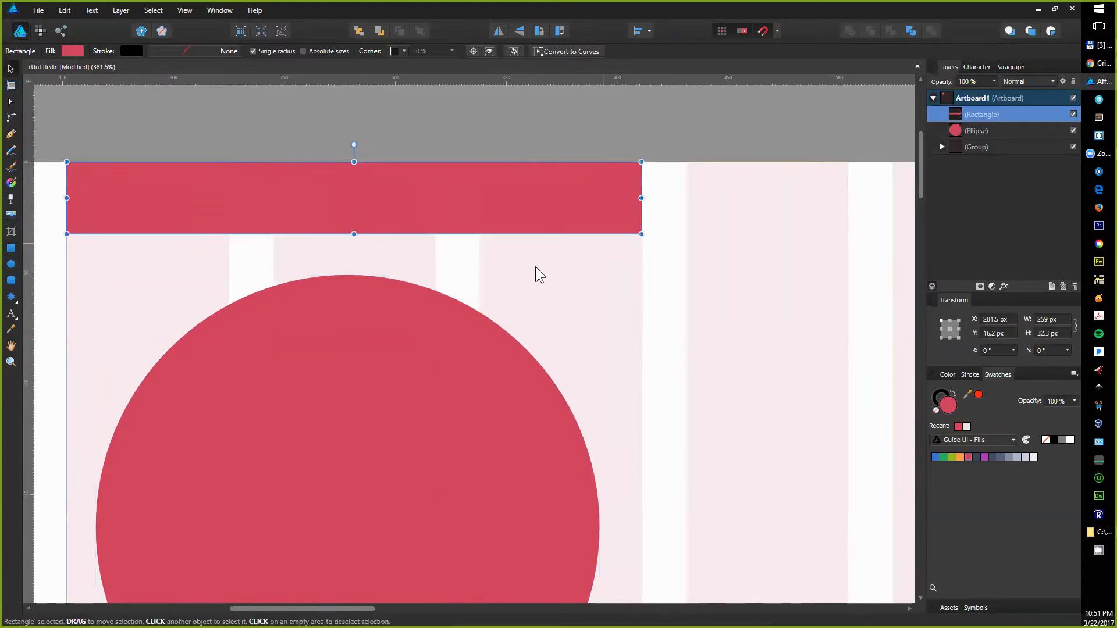
click(416, 330)
shift+click(396, 217)
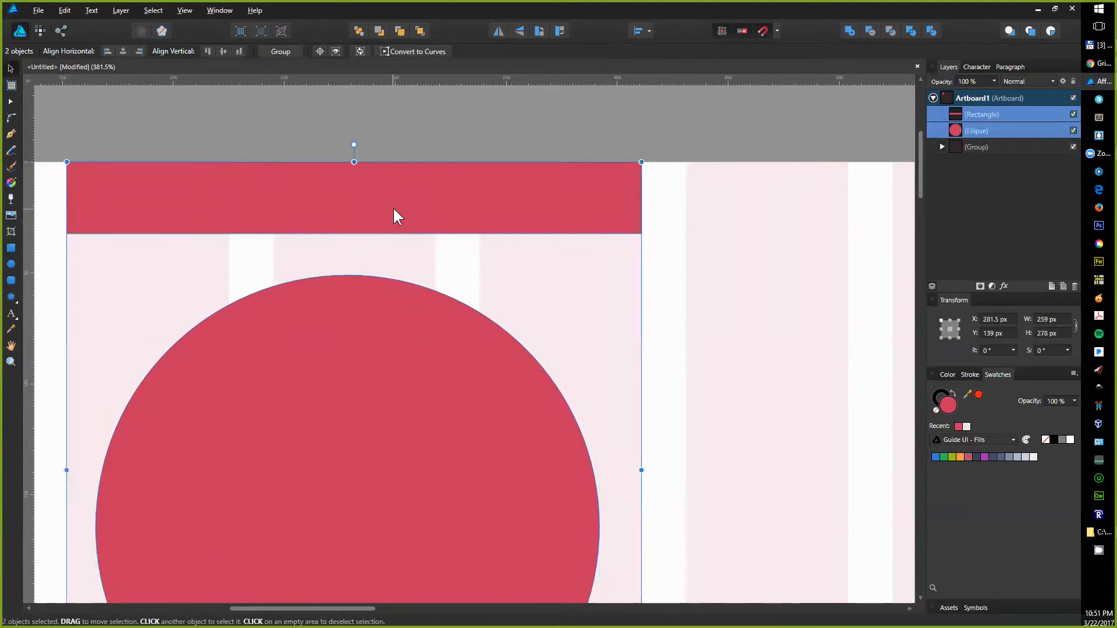
key(ctrl+alt+2)
click(389, 144)
click(405, 197)
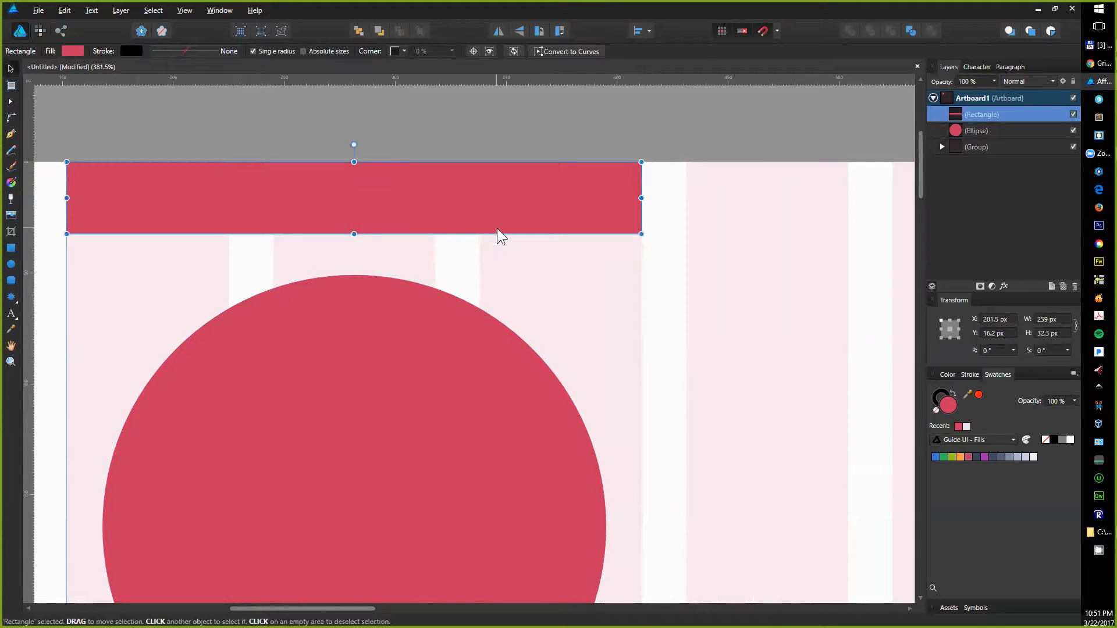
- Delete the temporary rectangle and open the save dialog to save under a new name
click(394, 340)
click(390, 220)
key(Delete)
key(ctrl+1)
drag(555, 242, 372, 152)
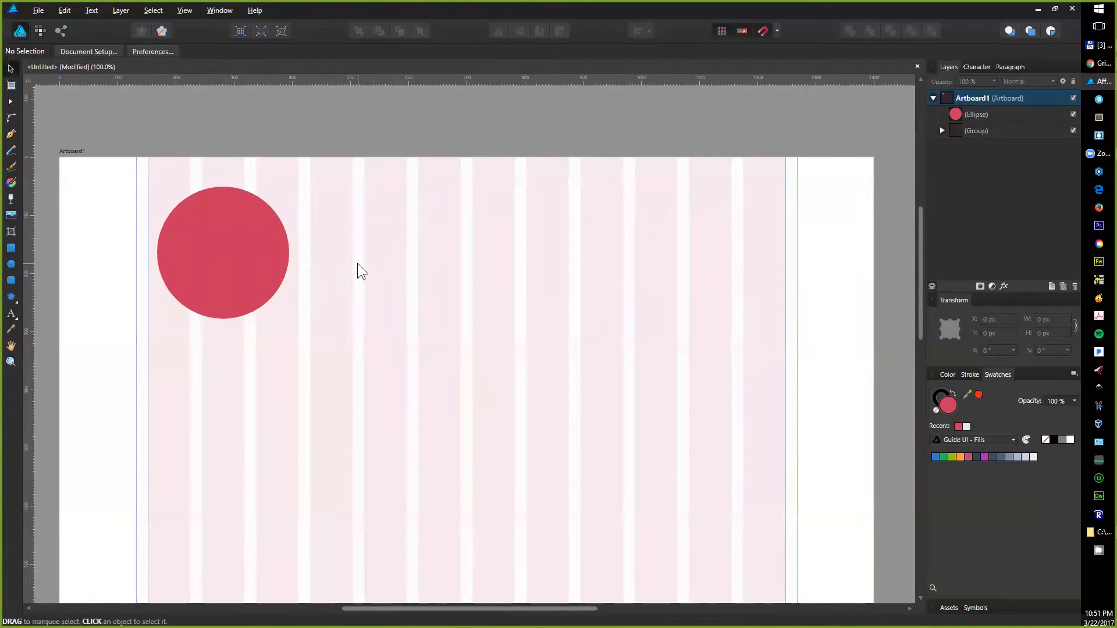
key(ctrl+s)
- Save the file as 'example-demo-grid' in Z:\Design with a grid, then reselect the red circle
click(257, 31)
click(155, 32)
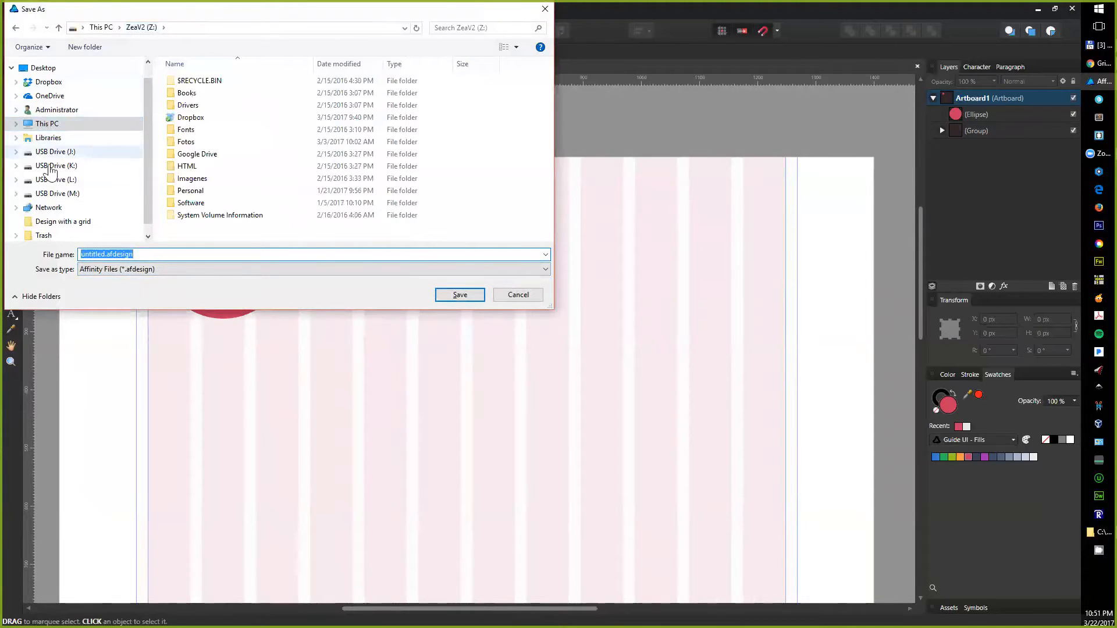
click(62, 221)
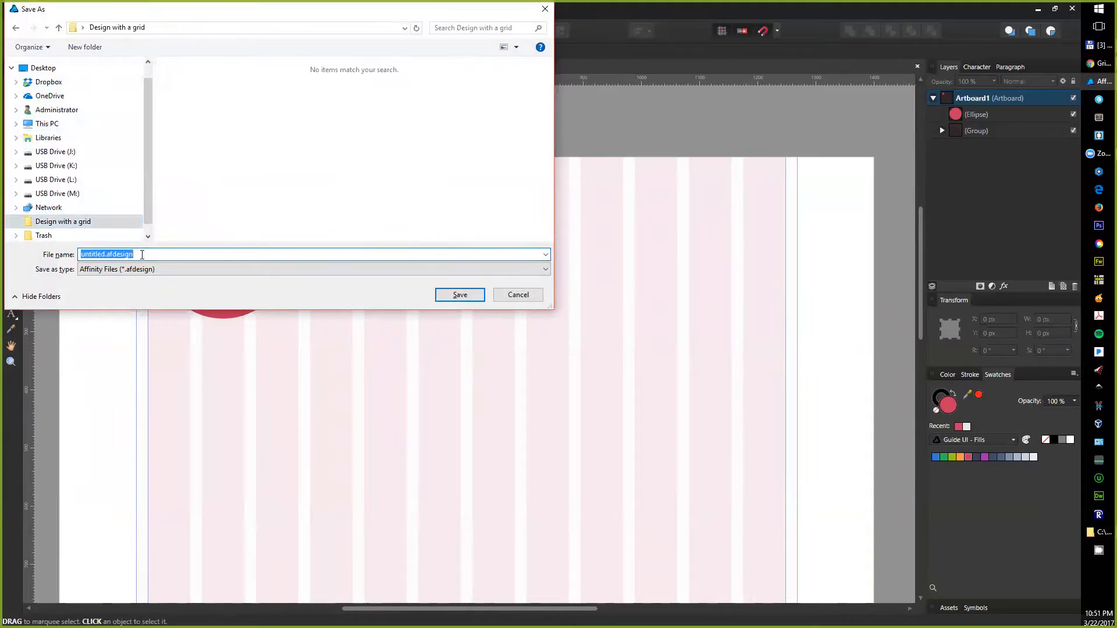
text(exmaple)
key(BackSpace)
key(BackSpace)
key(BackSpace)
key(BackSpace)
key(BackSpace)
text(ample-demo-grid)
key(Return)
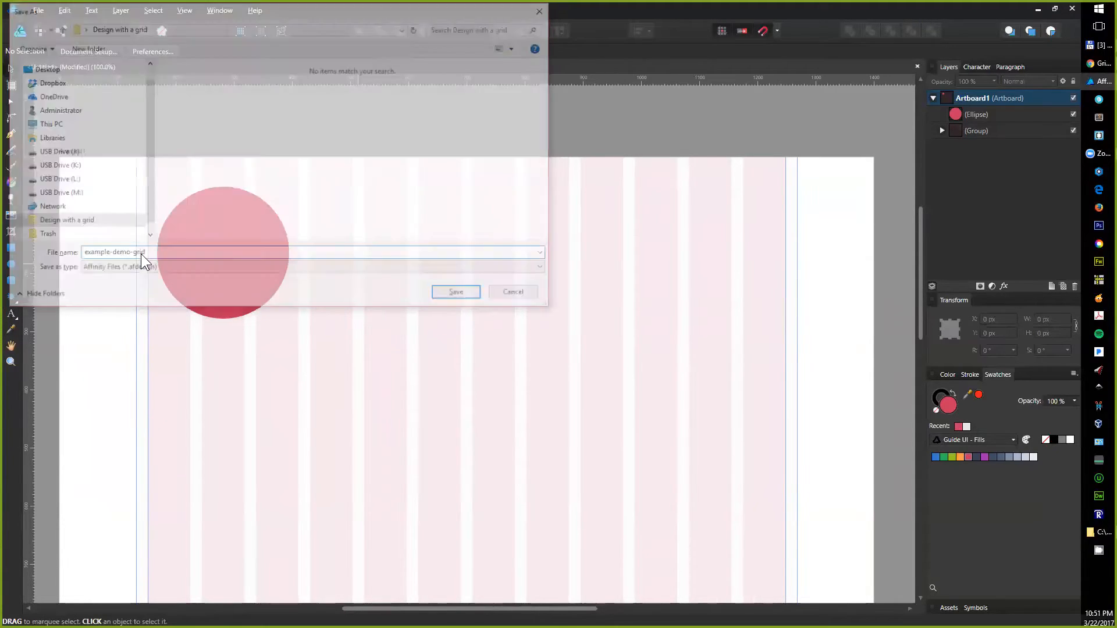
click(216, 251)
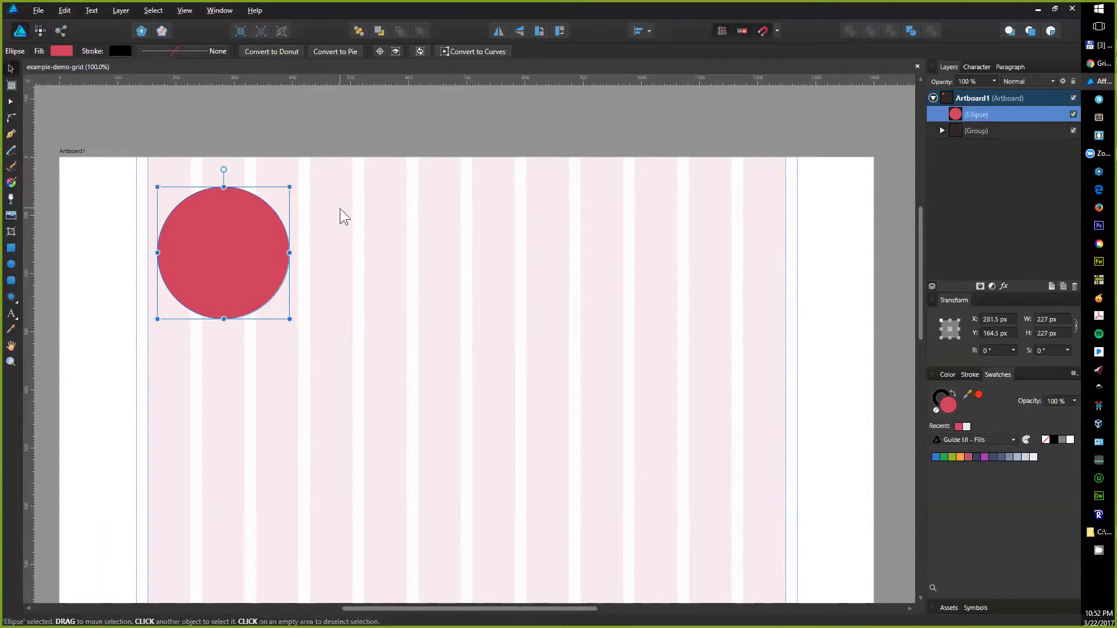
- Add a 'Link 1' text label right of the red circle at 18 px font size
click(114, 206)
click(10, 317)
click(392, 225)
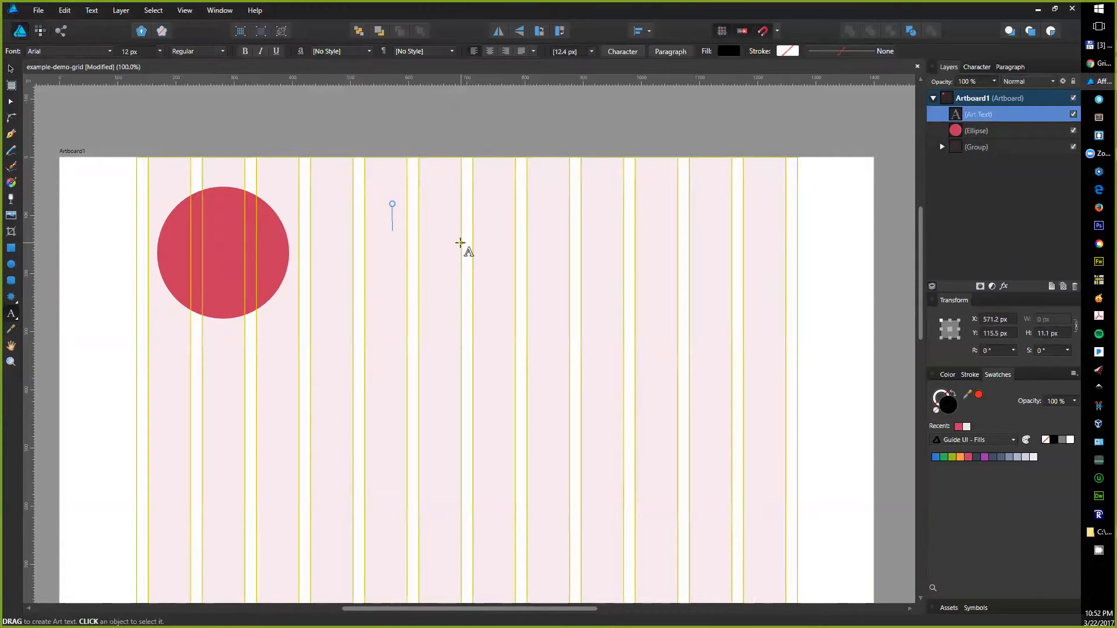
text(Link 1)
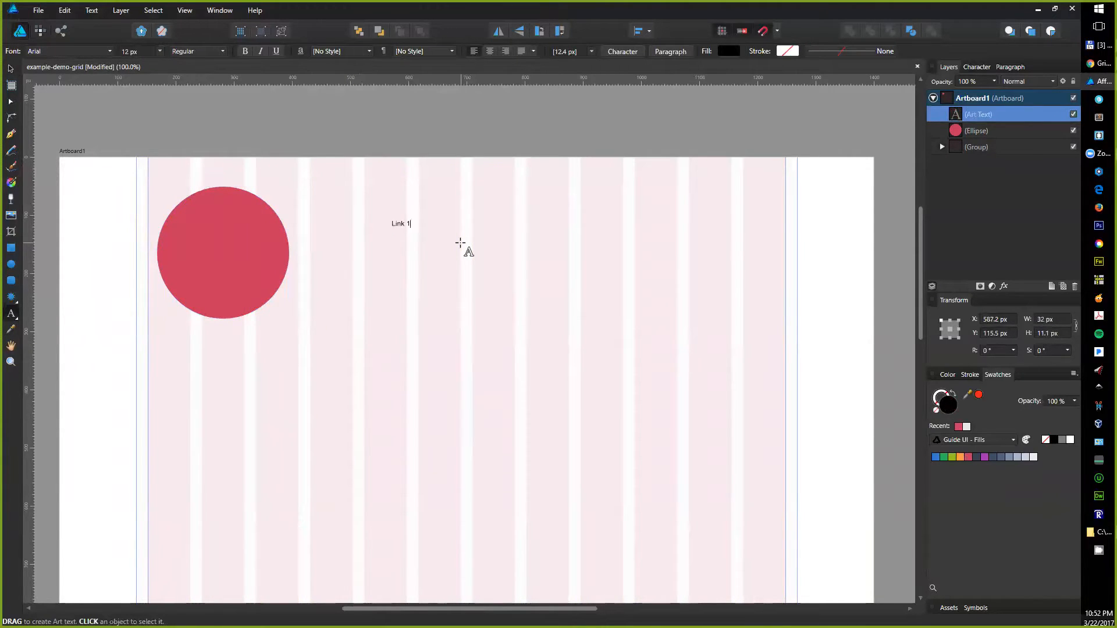
key(Escape)
click(399, 225)
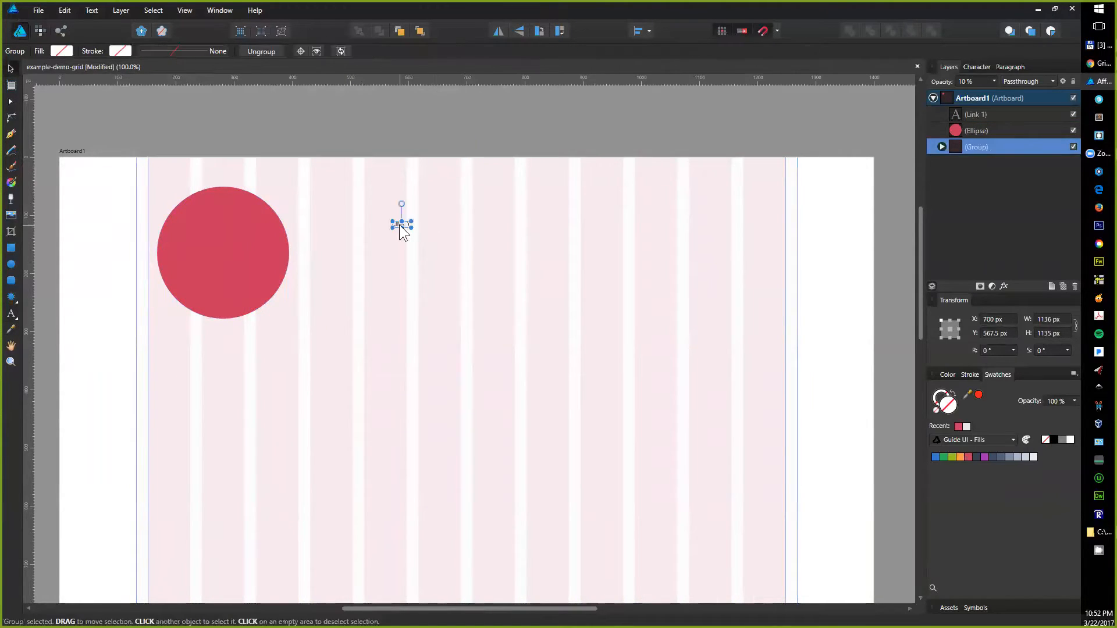
click(137, 52)
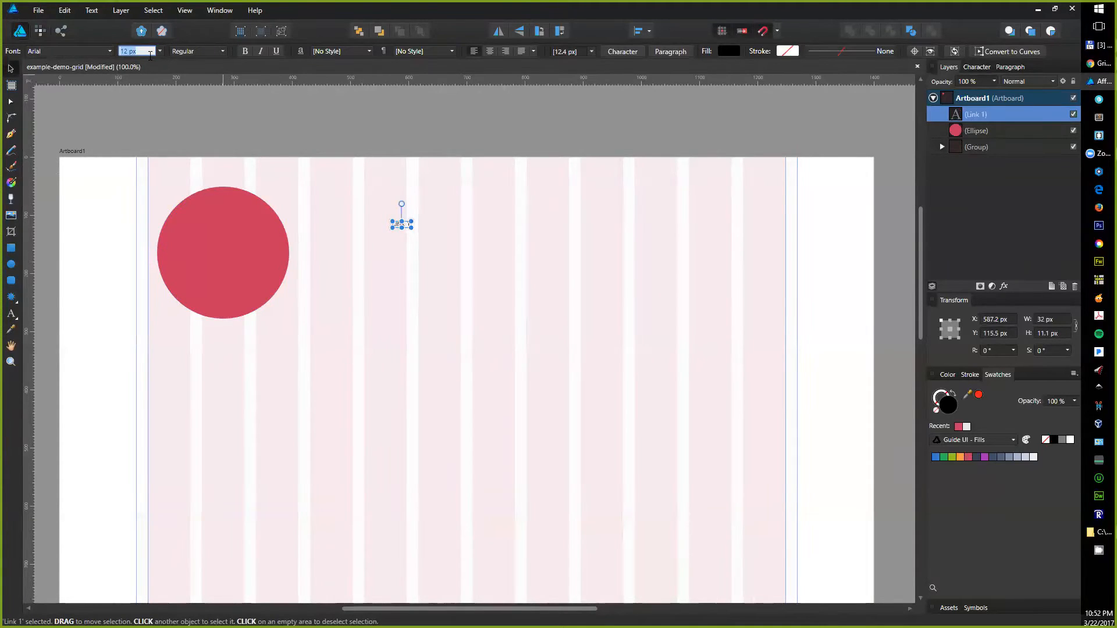
text(18)
key(Return)
- Move the label beside the circle and draw a red 138.6 × 63 px rectangle over it
click(359, 132)
drag(407, 230, 351, 216)
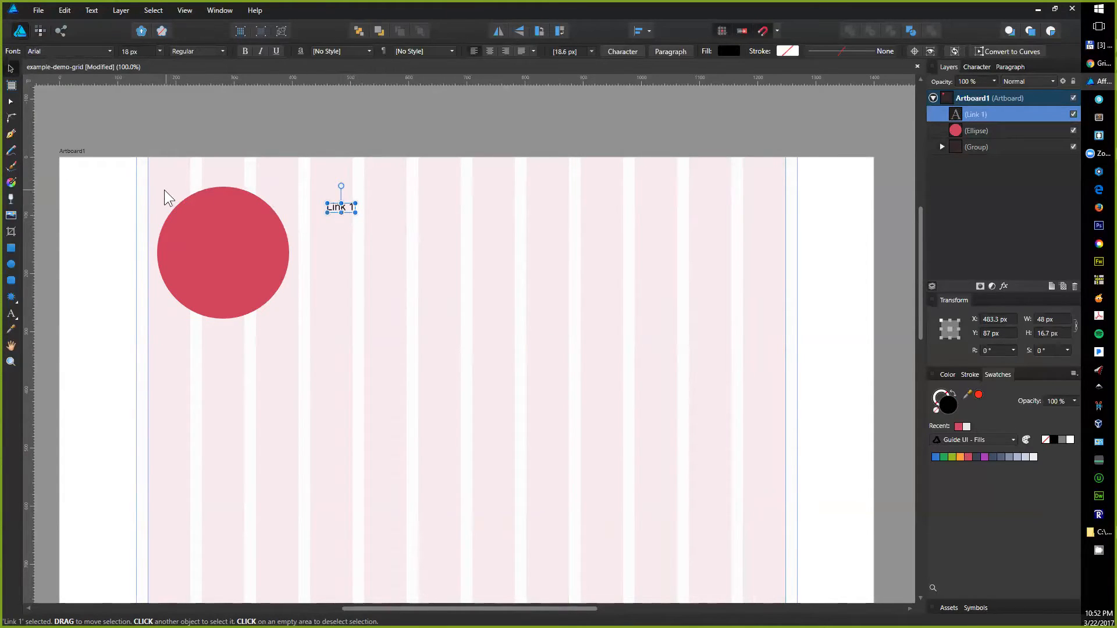
click(10, 248)
drag(310, 186, 388, 223)
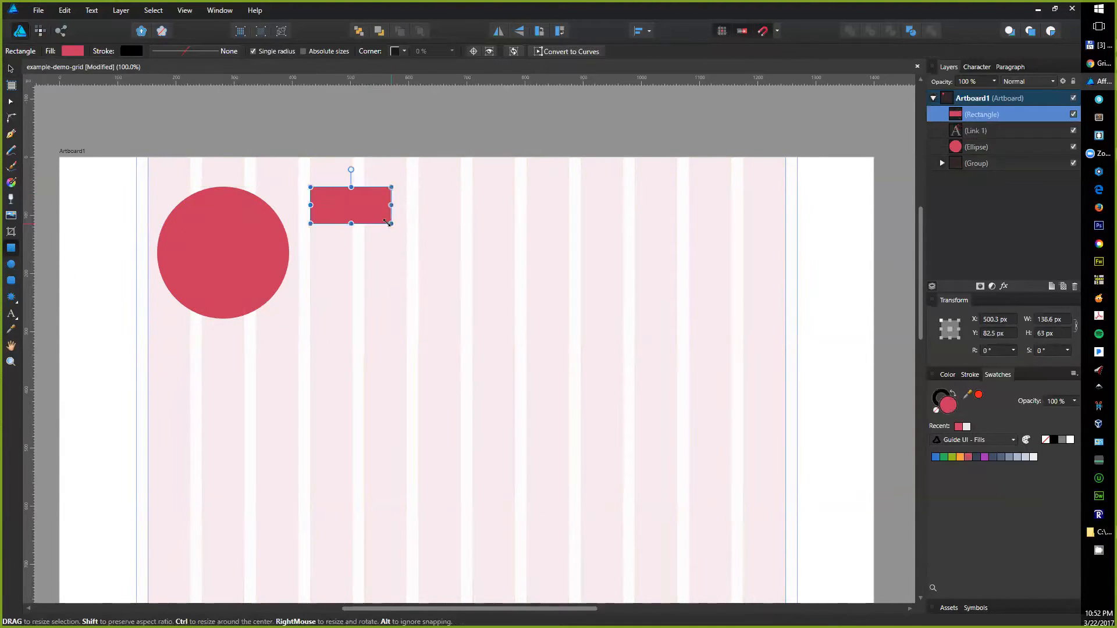
- Centre the Link 1 text horizontally on the button rectangle
click(336, 206)
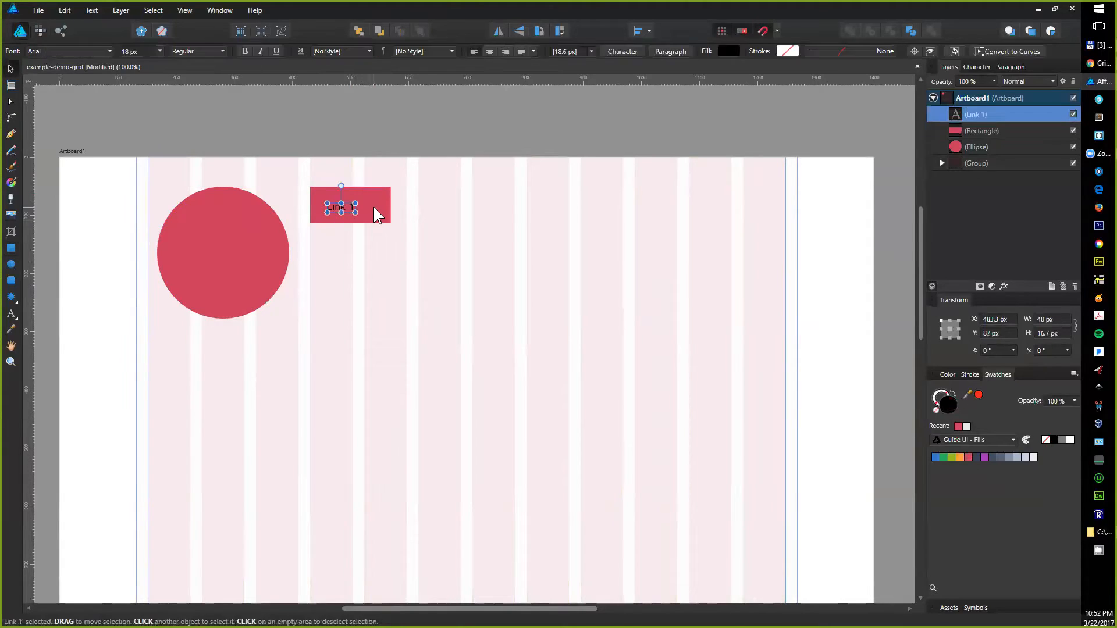
shift+click(374, 207)
key(ctrl+alt+2)
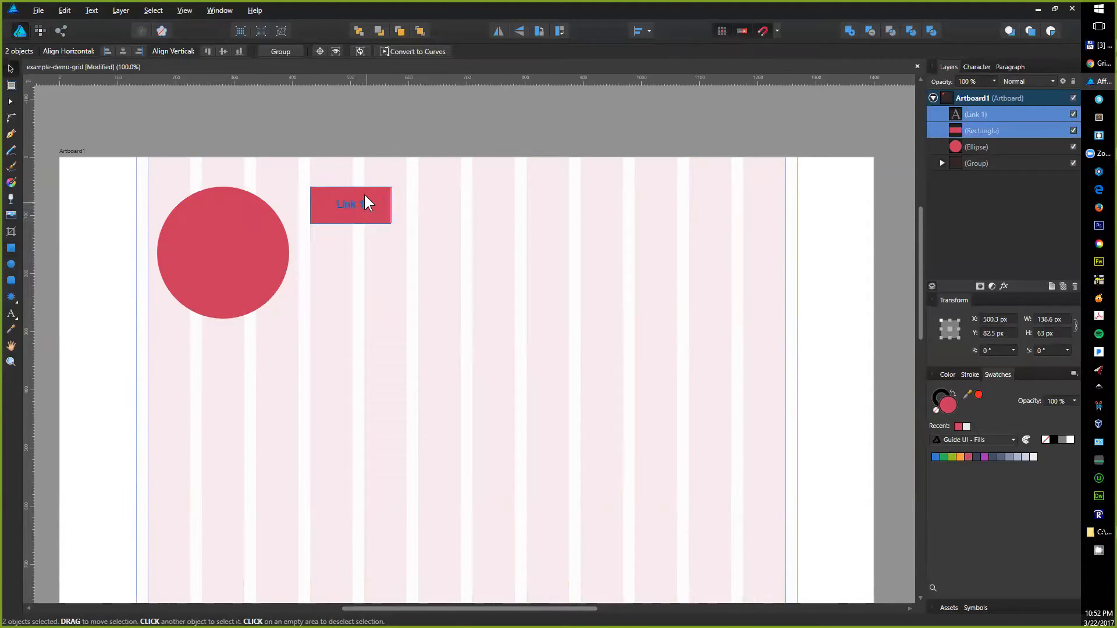
click(355, 162)
click(373, 207)
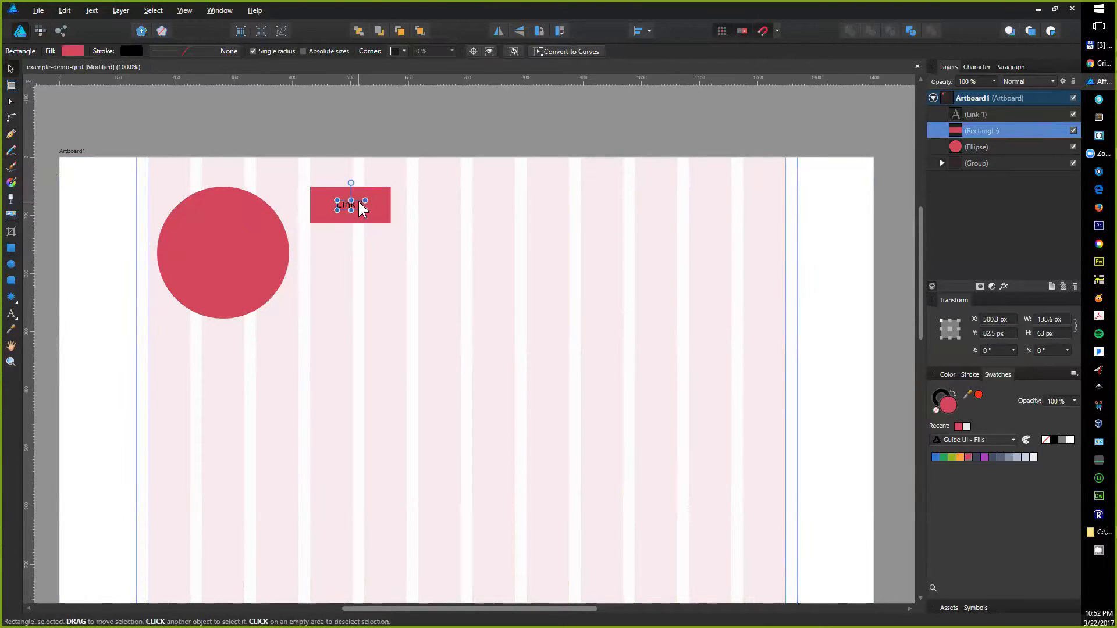
click(358, 200)
click(389, 216)
- Fill the rectangle slate grey-blue and shrink it to about 88.7 × 42.4 px
click(1008, 457)
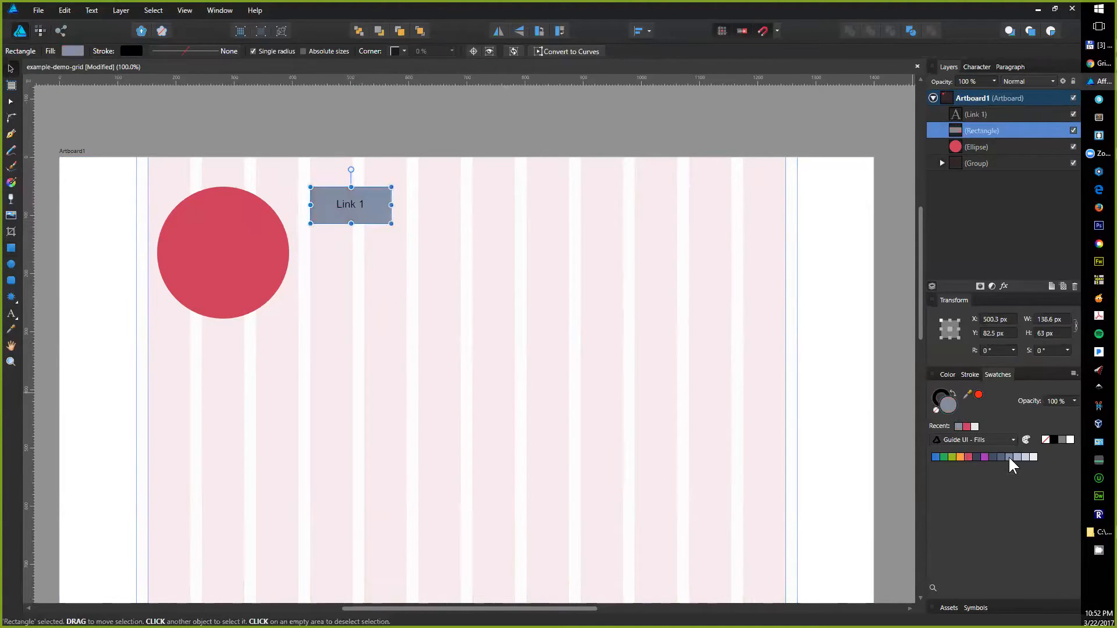
scroll(353, 204, up, 5)
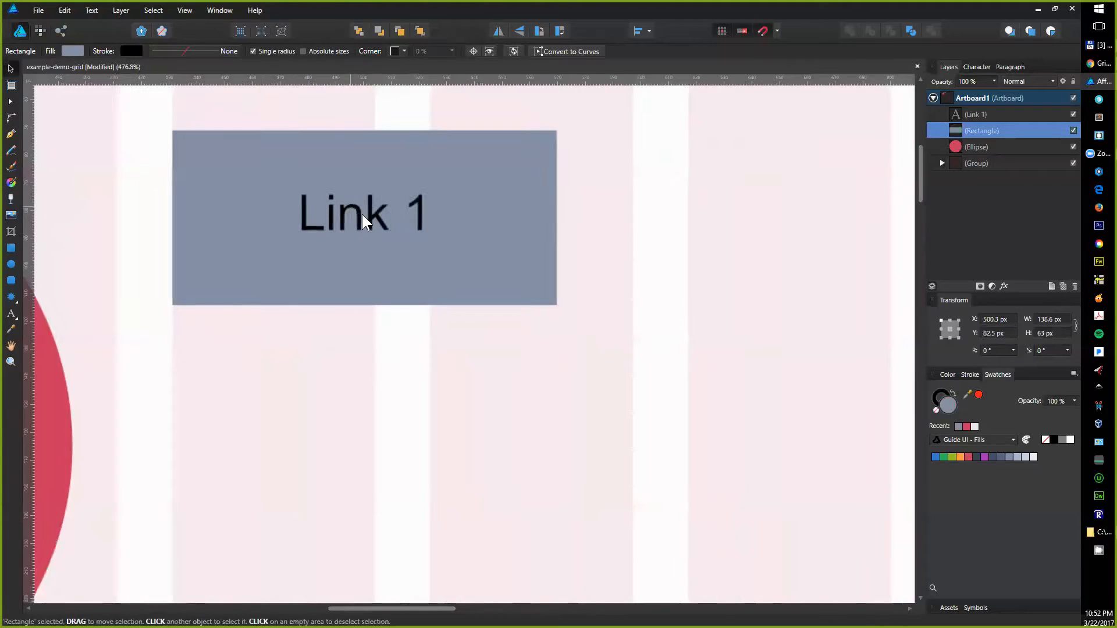
drag(364, 305, 364, 276)
drag(556, 217, 488, 216)
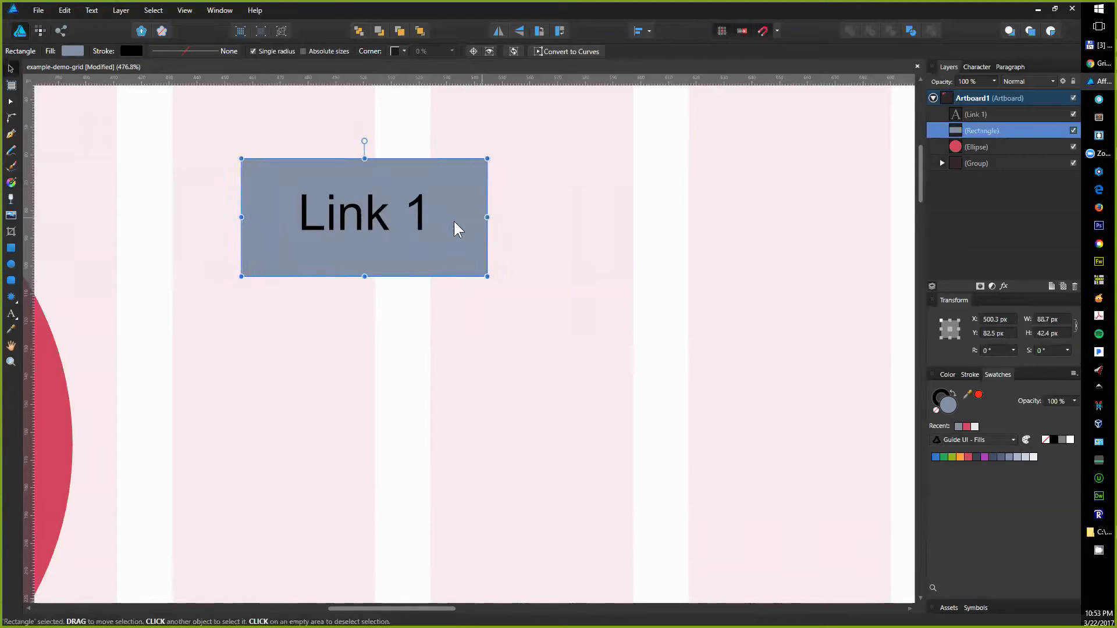
- Zoom out to the whole artboard and select the column grid group
key(ctrl+1)
click(463, 221)
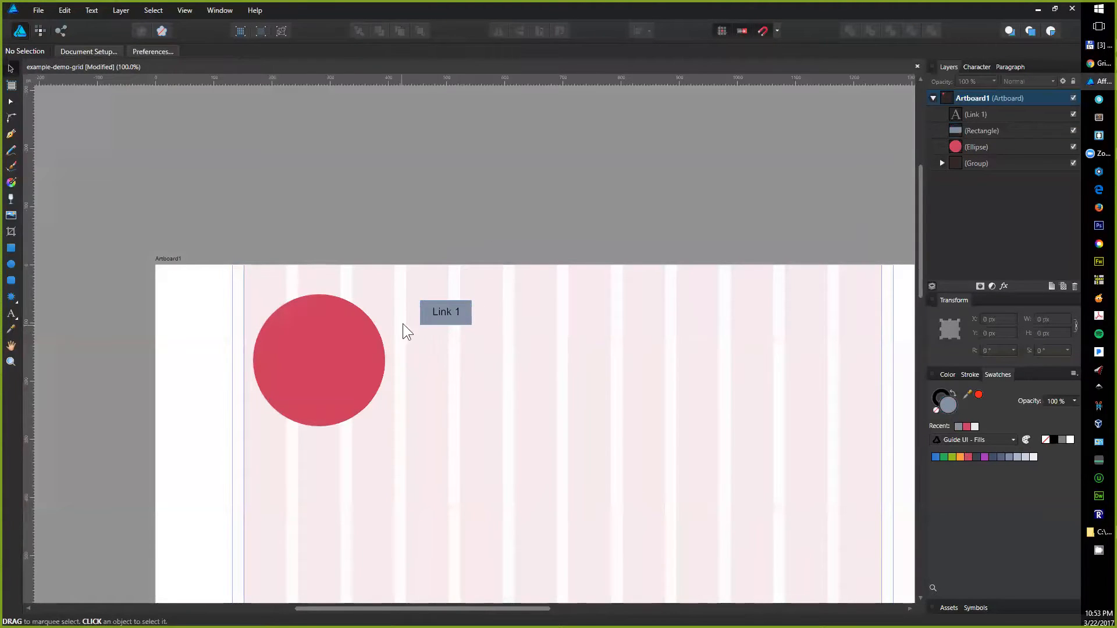
drag(483, 242, 362, 164)
click(367, 252)
- Snap the column grid group back to the artboard's top edge and lock it
drag(366, 253, 273, 168)
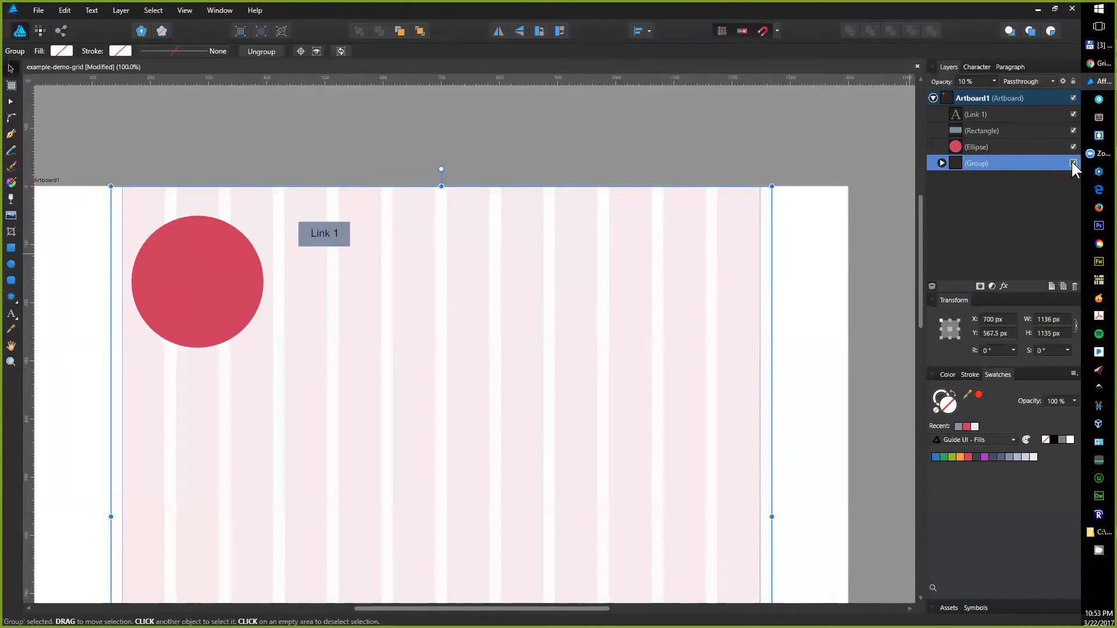
double_click(1050, 162)
key(ctrl+l)
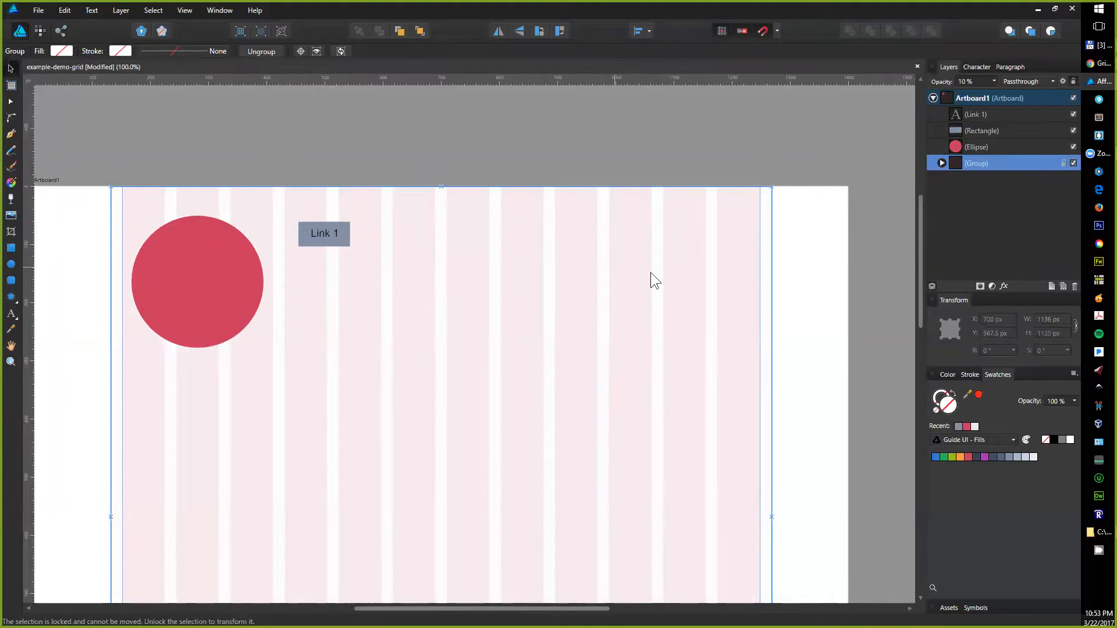
click(1064, 162)
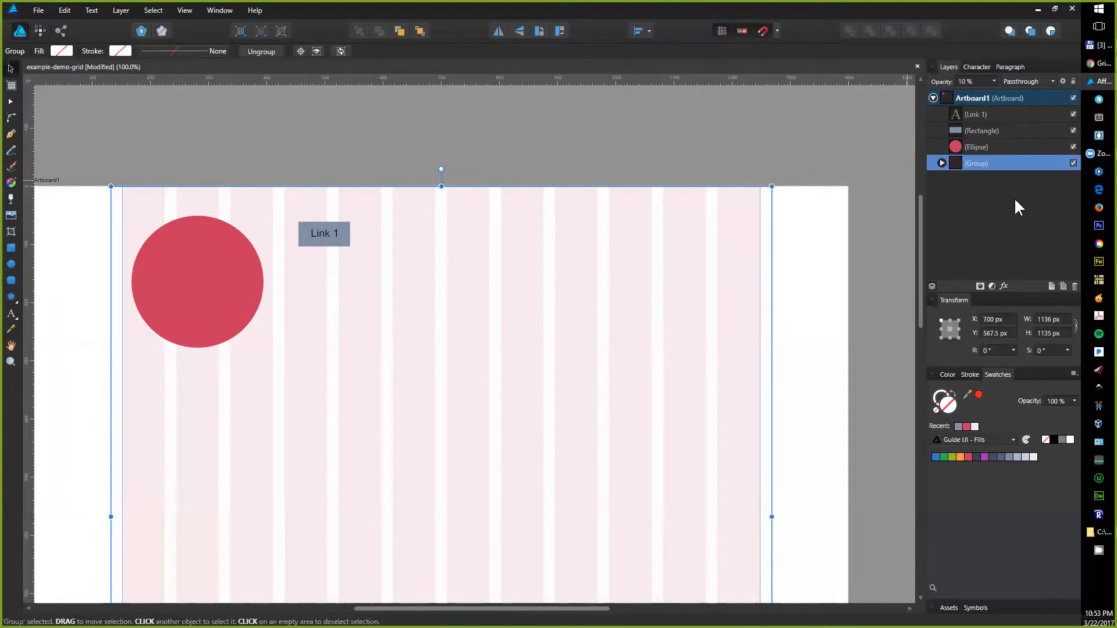
key(ctrl+l)
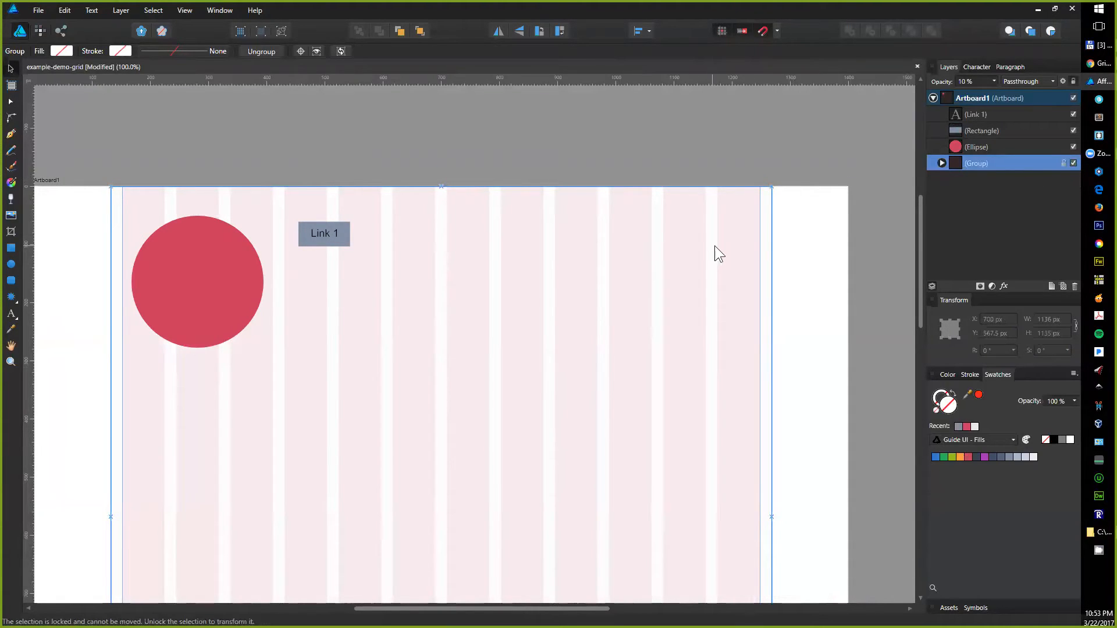
- Select the Link 1 text and its button rectangle, then clear the selection
click(330, 231)
drag(286, 211, 387, 248)
click(384, 248)
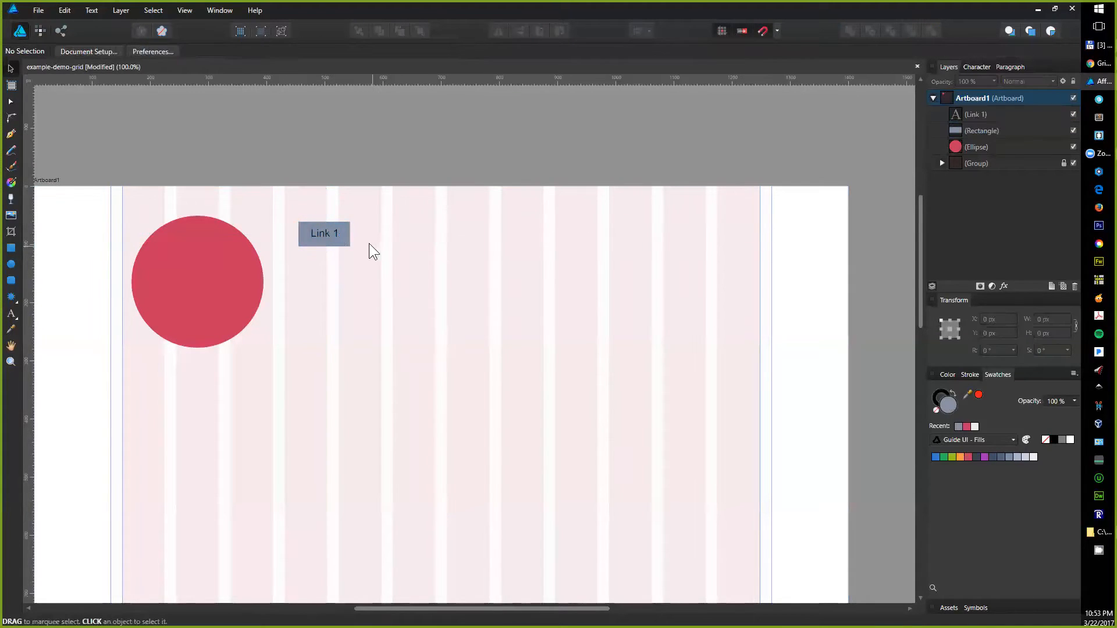
- Make the Link 1 text white and group it with its rectangle
click(331, 233)
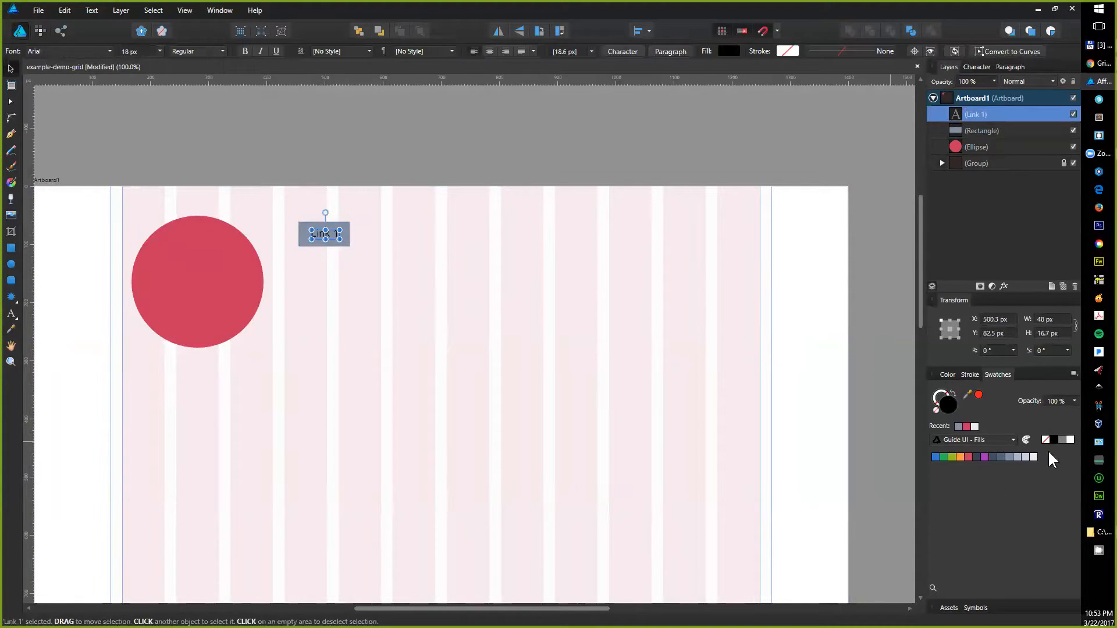
click(1069, 440)
drag(287, 202, 387, 255)
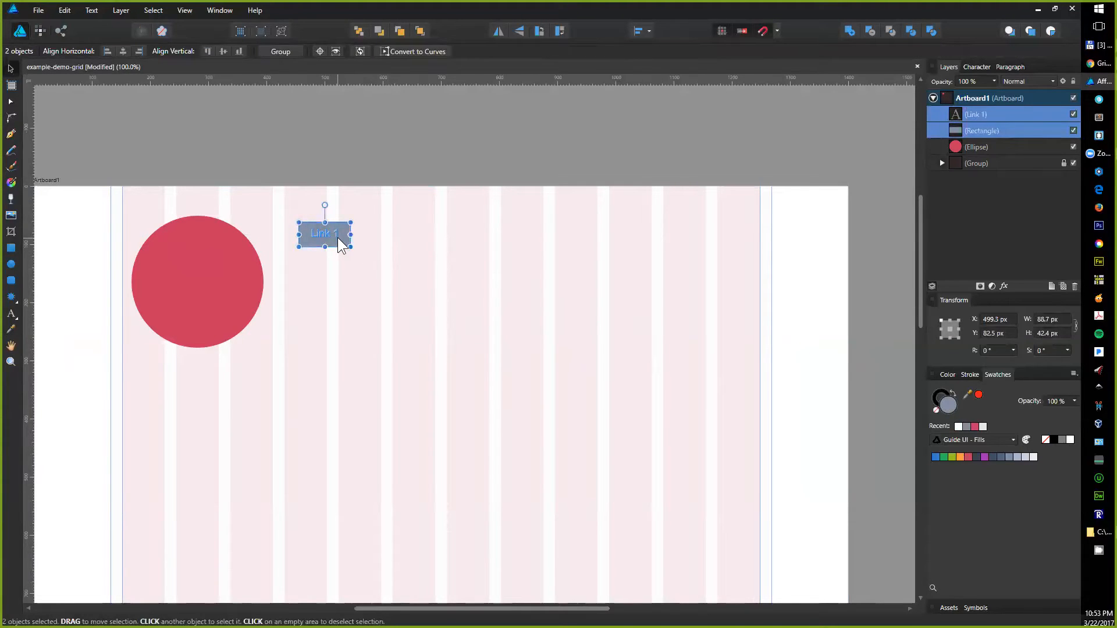
key(ctrl+g)
- Duplicate the button into five, move the last to the row's right end, and select all five
drag(328, 235, 405, 240)
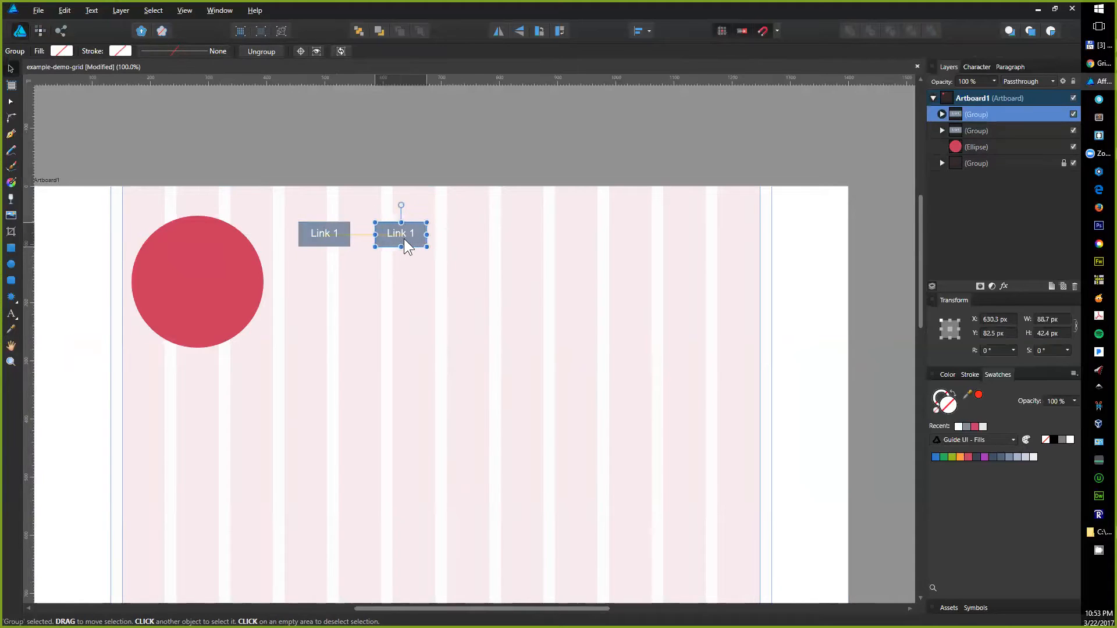
key(ctrl+j)
key(ctrl+j)
key(ctrl+j)
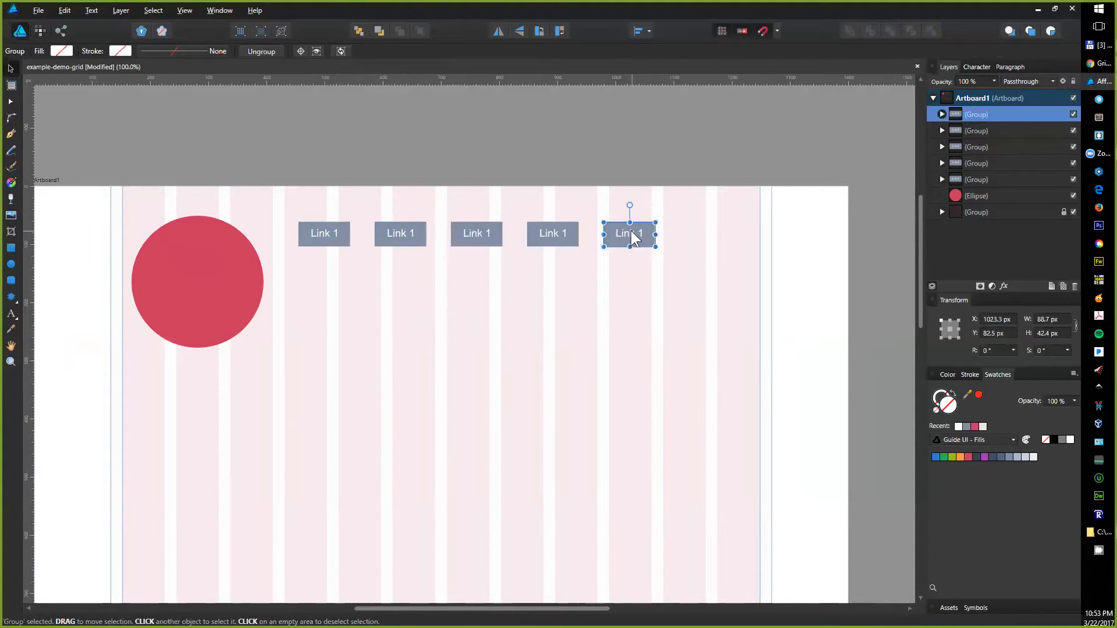
drag(636, 238, 720, 245)
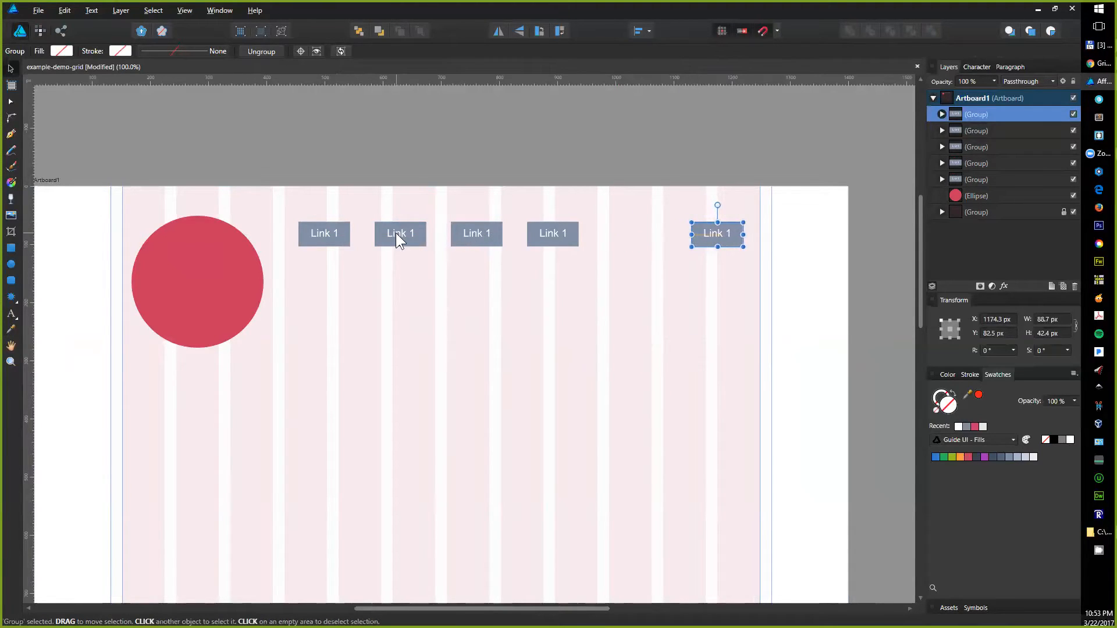
click(338, 239)
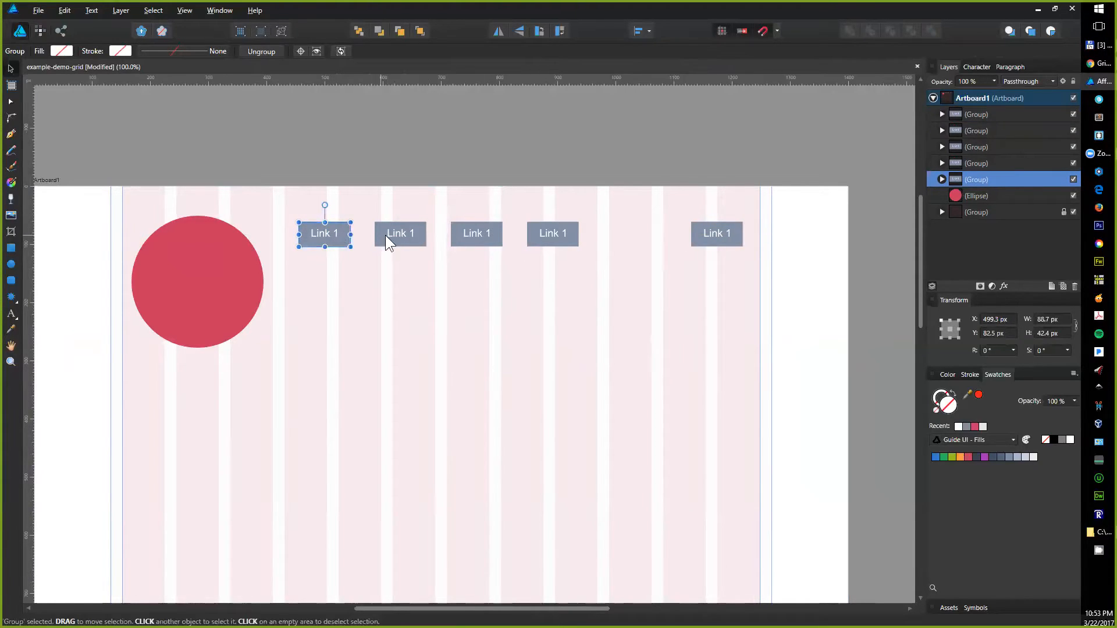
shift+click(407, 238)
shift+click(480, 239)
shift+click(557, 241)
shift+click(724, 239)
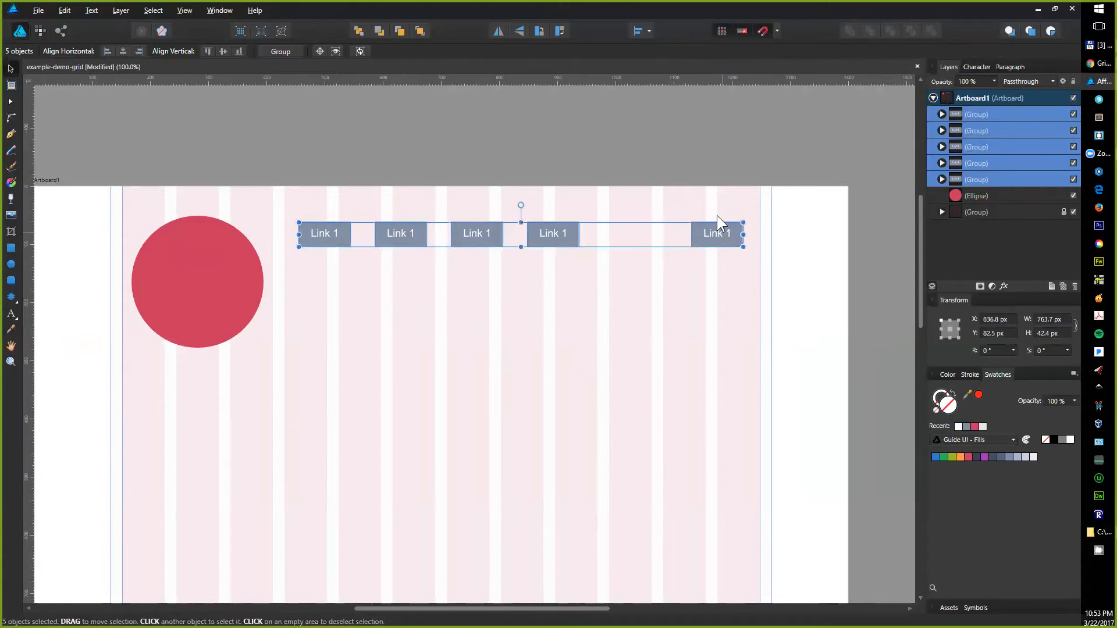
- Space the five Link buttons evenly, move the row down, and group them
click(642, 35)
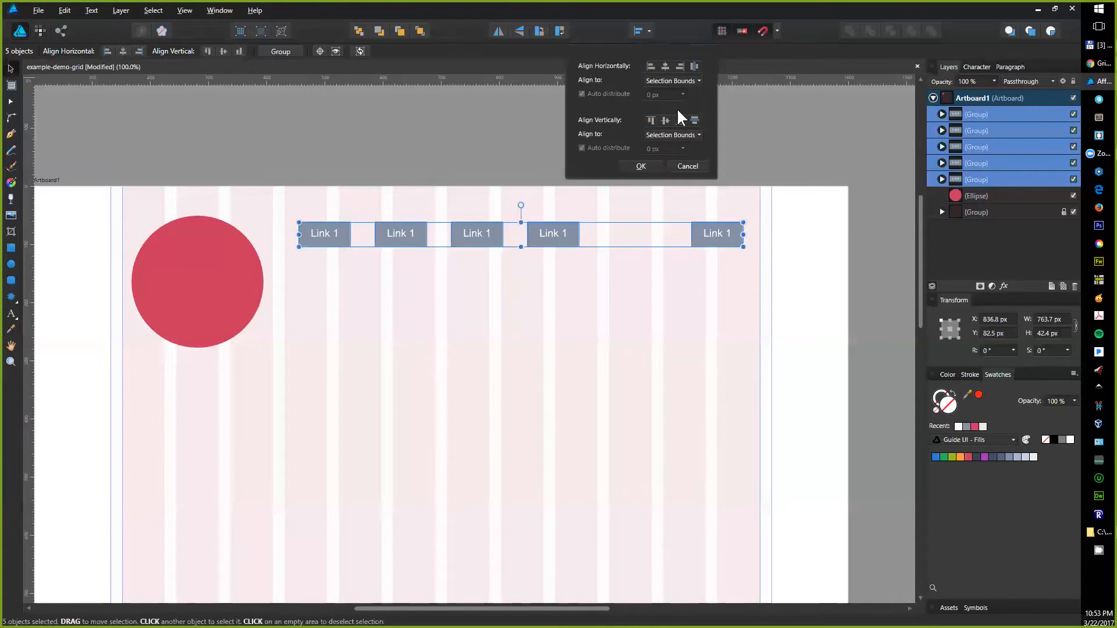
click(695, 66)
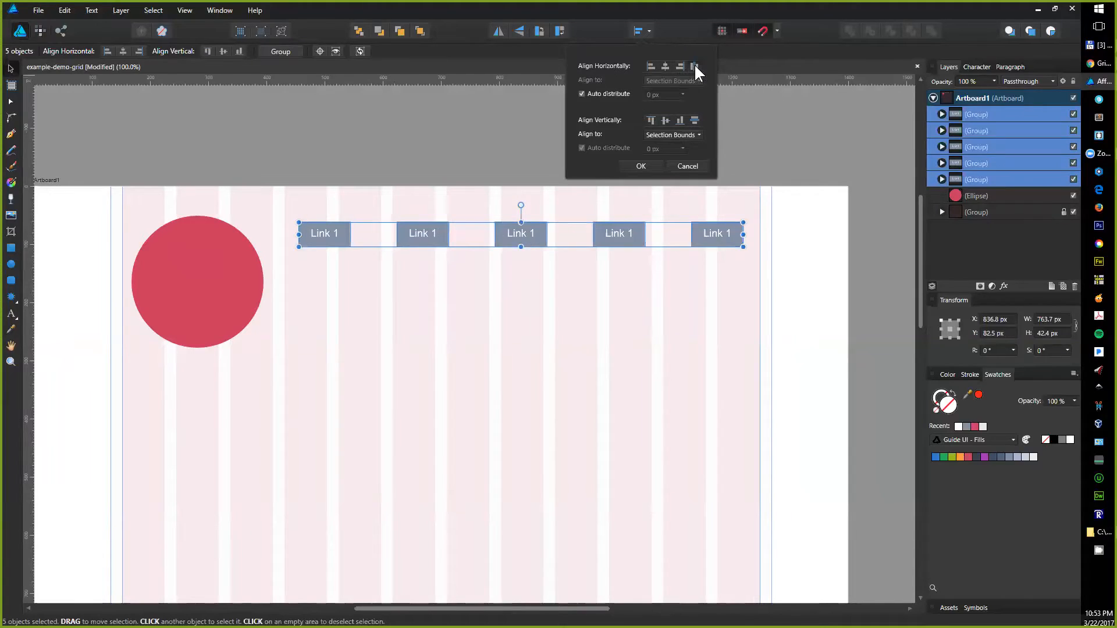
click(641, 165)
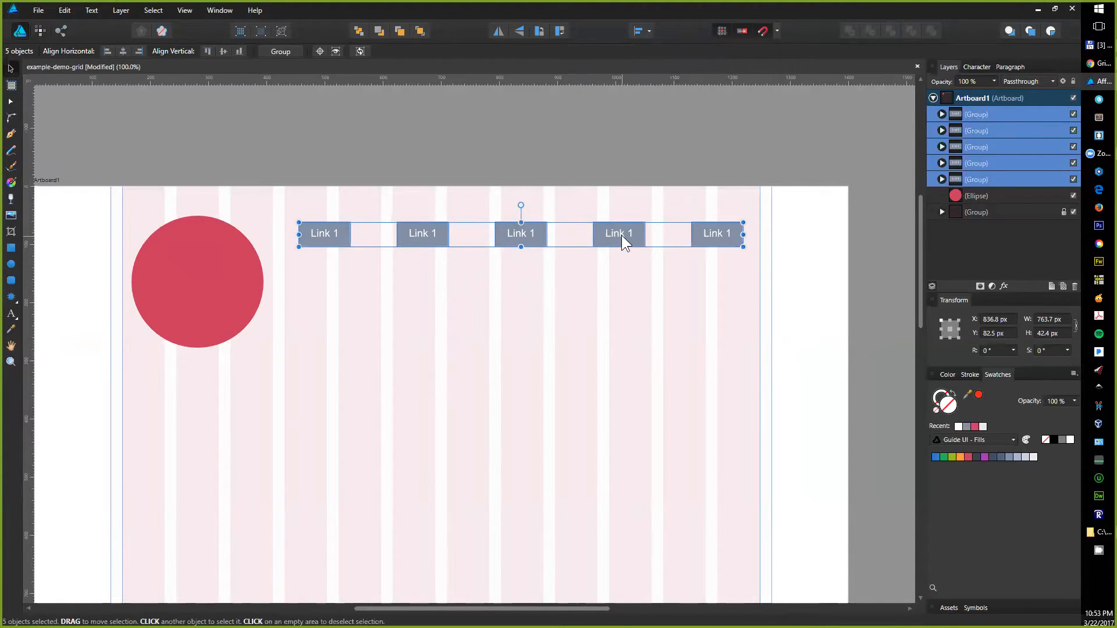
drag(622, 235, 610, 274)
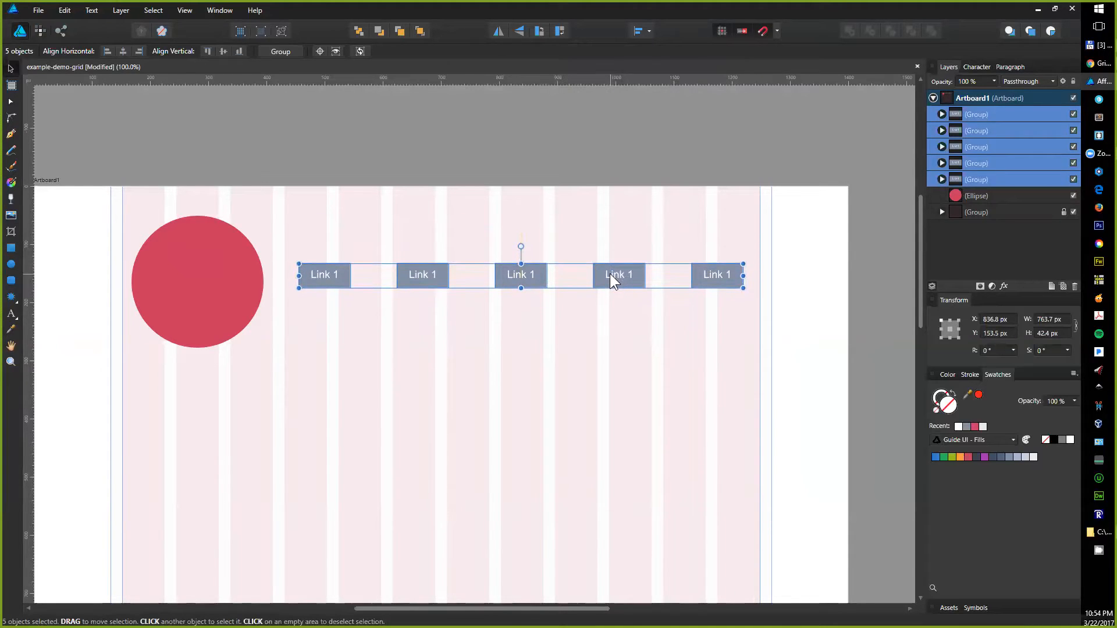
key(ctrl+g)
- Centre the Link group vertically on the red circle and save the document
mouse_move(324, 277)
mouse_down()
mouse_move(322, 287)
mouse_move(337, 276)
mouse_move(328, 284)
mouse_up()
key(ctrl+z)
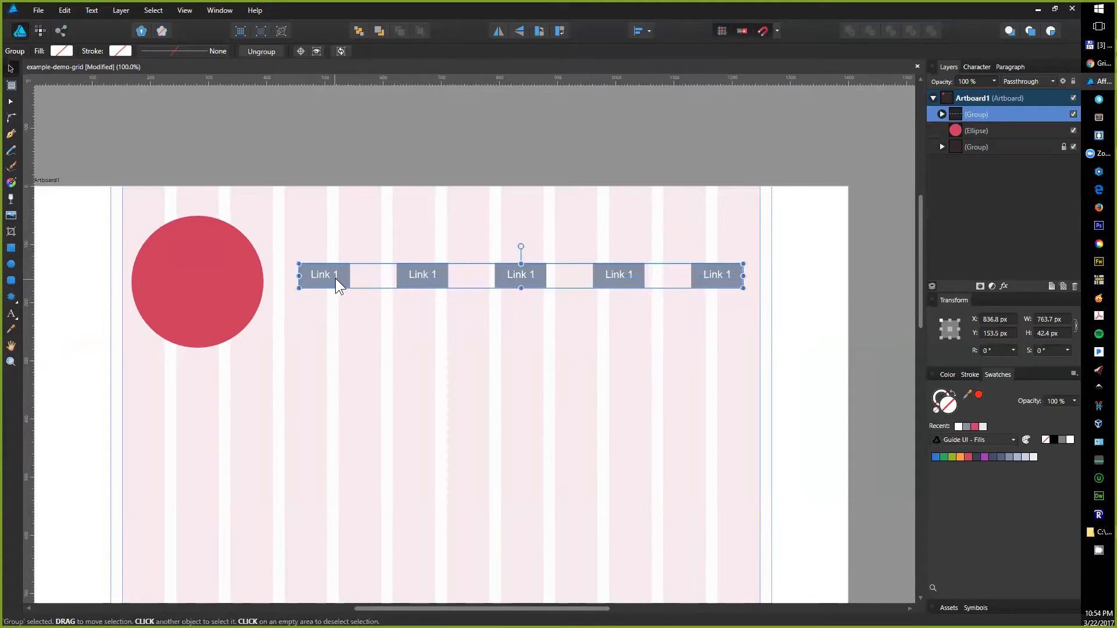
shift+click(232, 270)
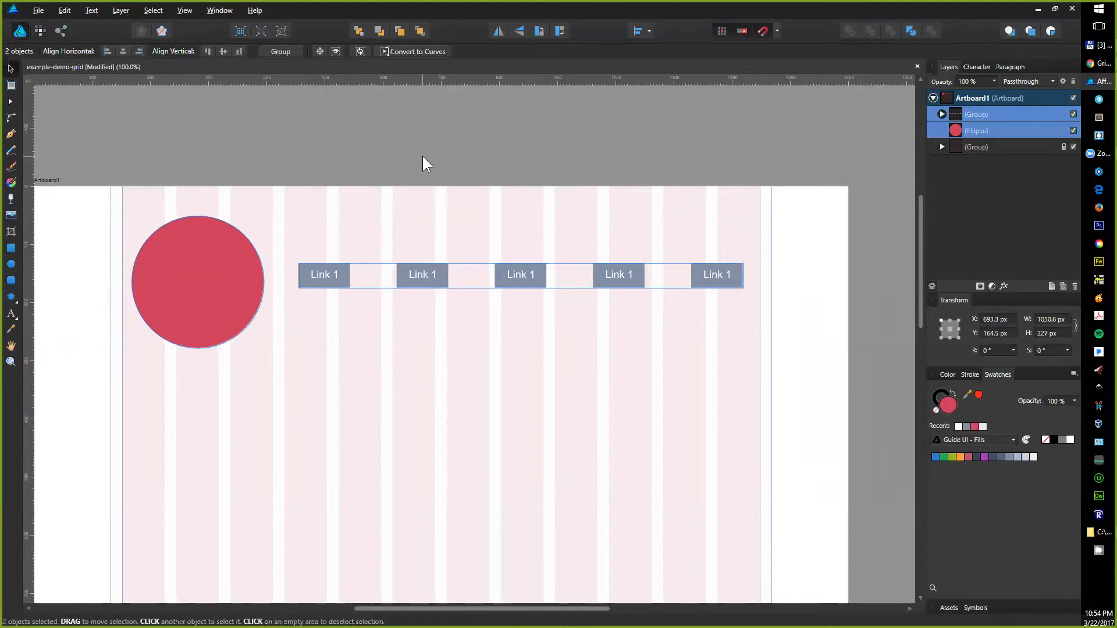
key(alt+shift+m)
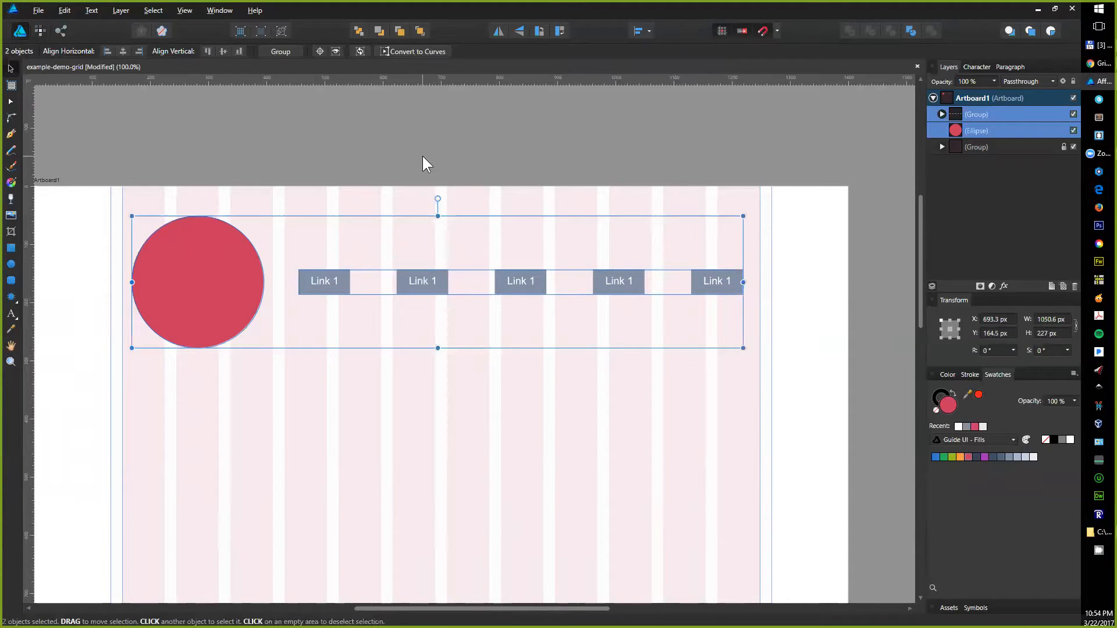
click(422, 156)
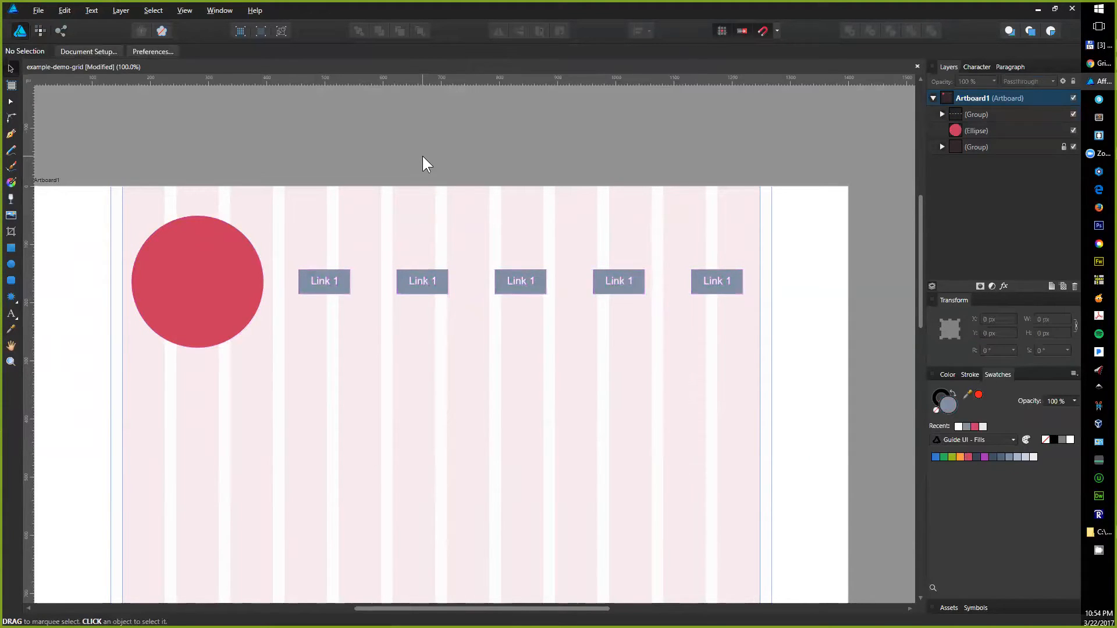
key(ctrl+s)
- Pan the view below the header and return to the design document, ready to draw
drag(417, 307, 444, 230)
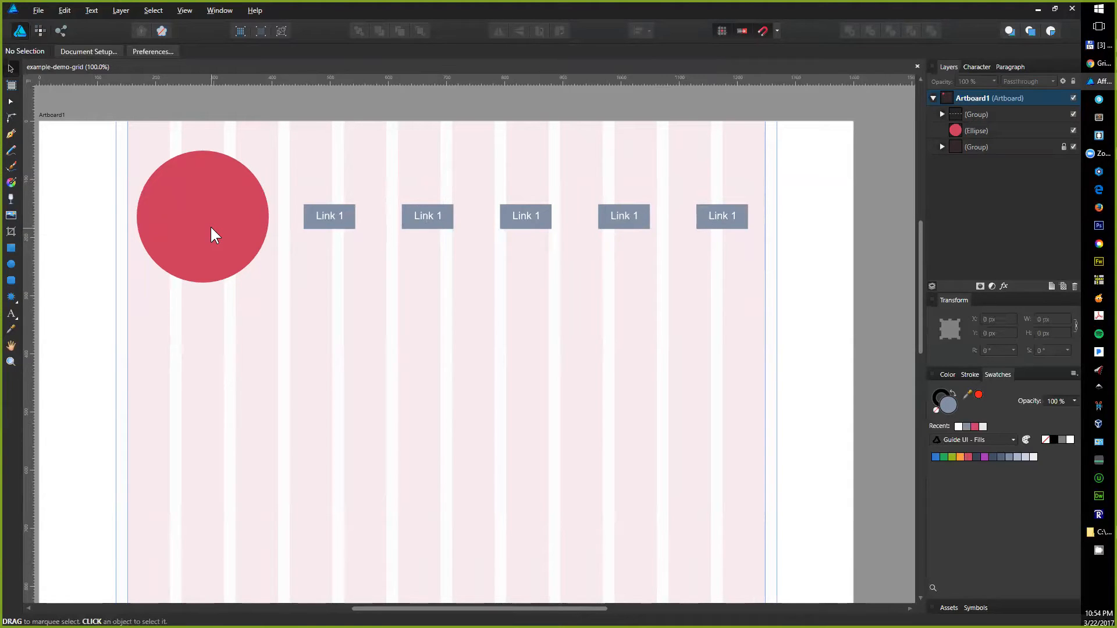
scroll(231, 217, down, 2)
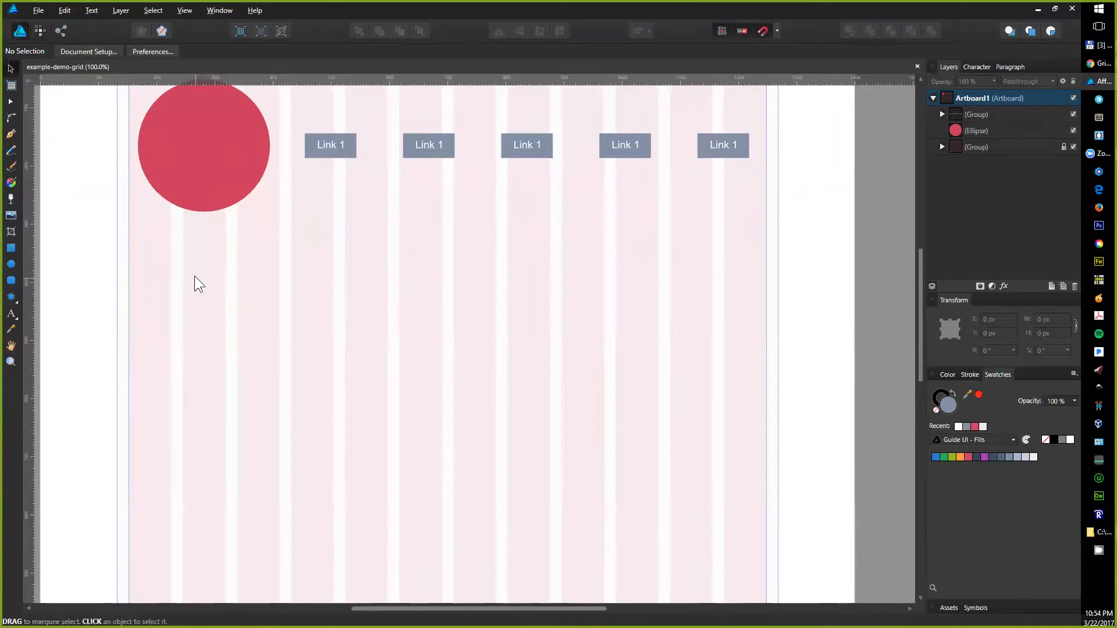
key(alt+Tab)
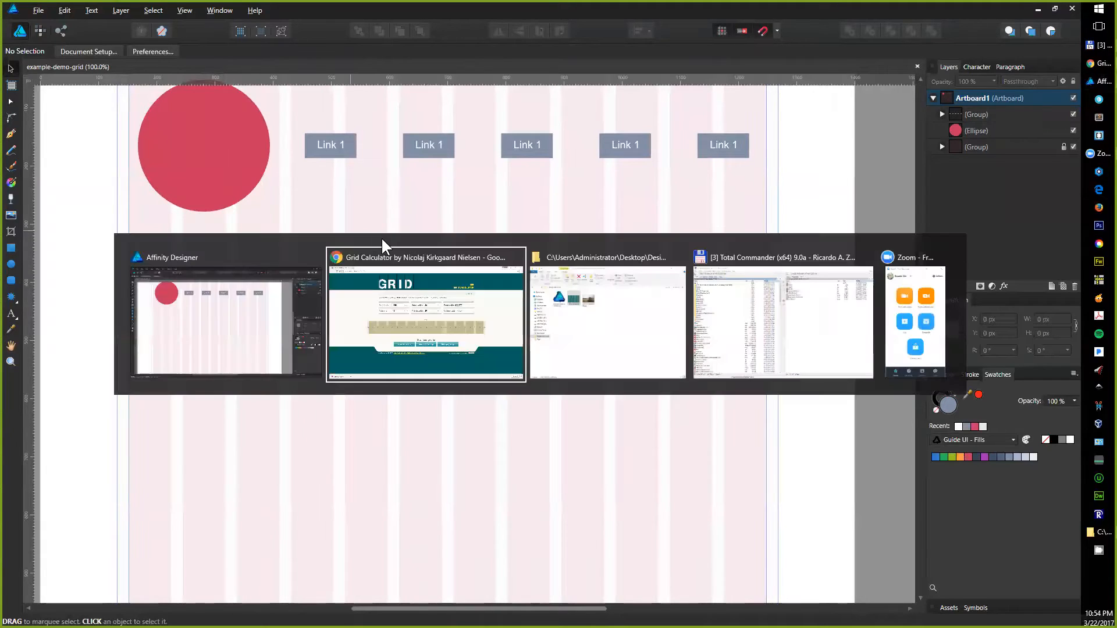
key(alt+shift+Tab)
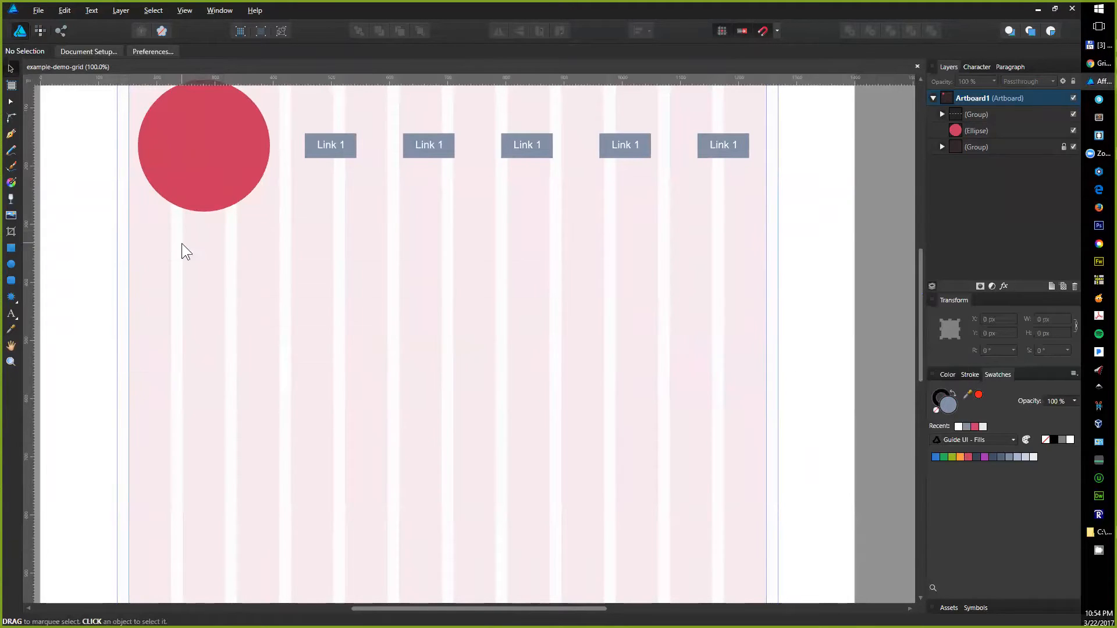
click(11, 248)
- Draw a grey-blue 1096 × 311 px rectangle across the grid under the header and reselect it
drag(128, 218, 766, 400)
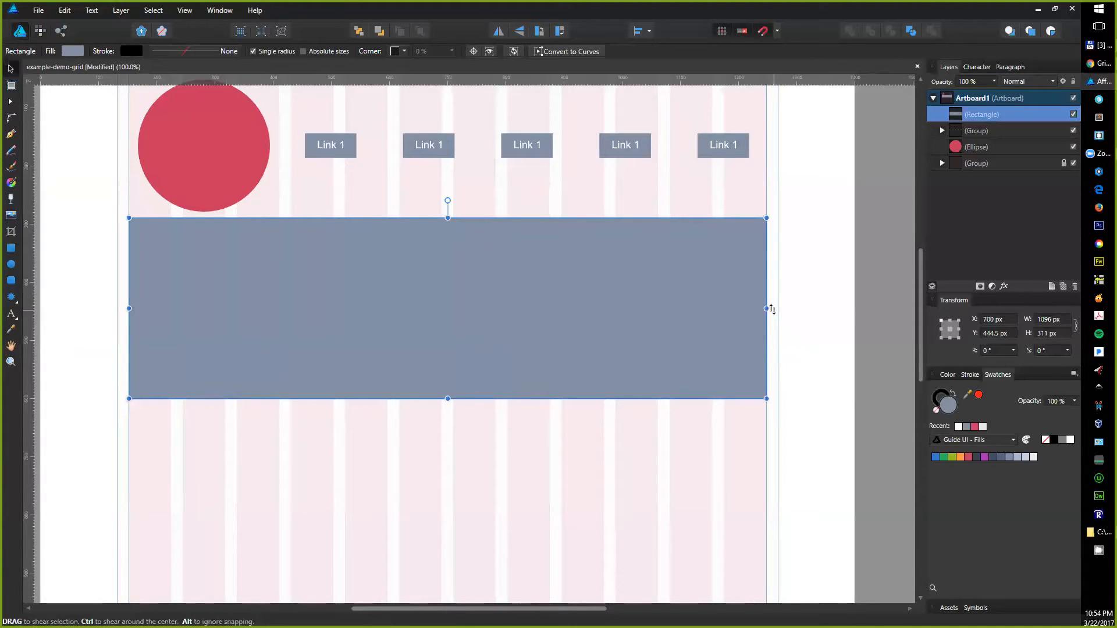
click(807, 308)
click(717, 299)
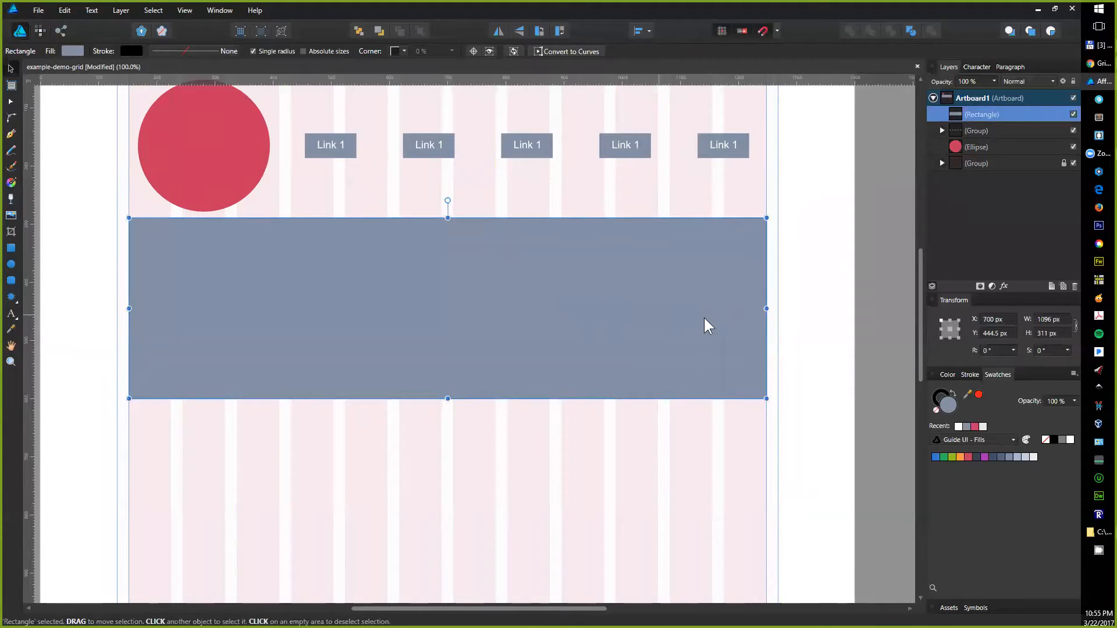
key(alt+Tab)
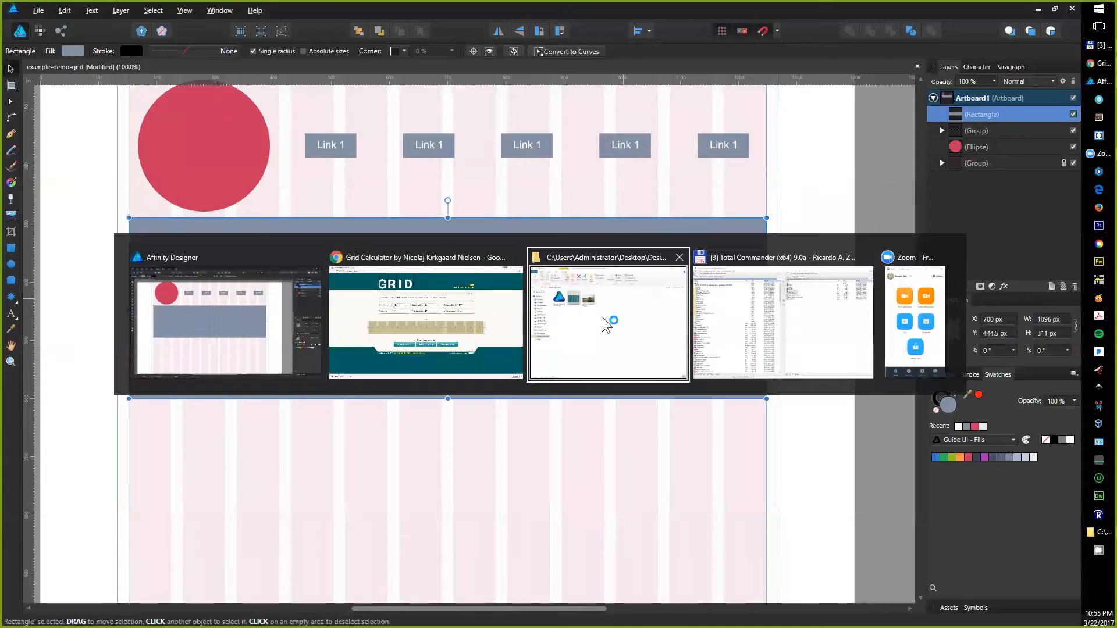
- Drag jamie-r-mink-67789.jpg from the Design with a grid folder onto the artboard
click(605, 324)
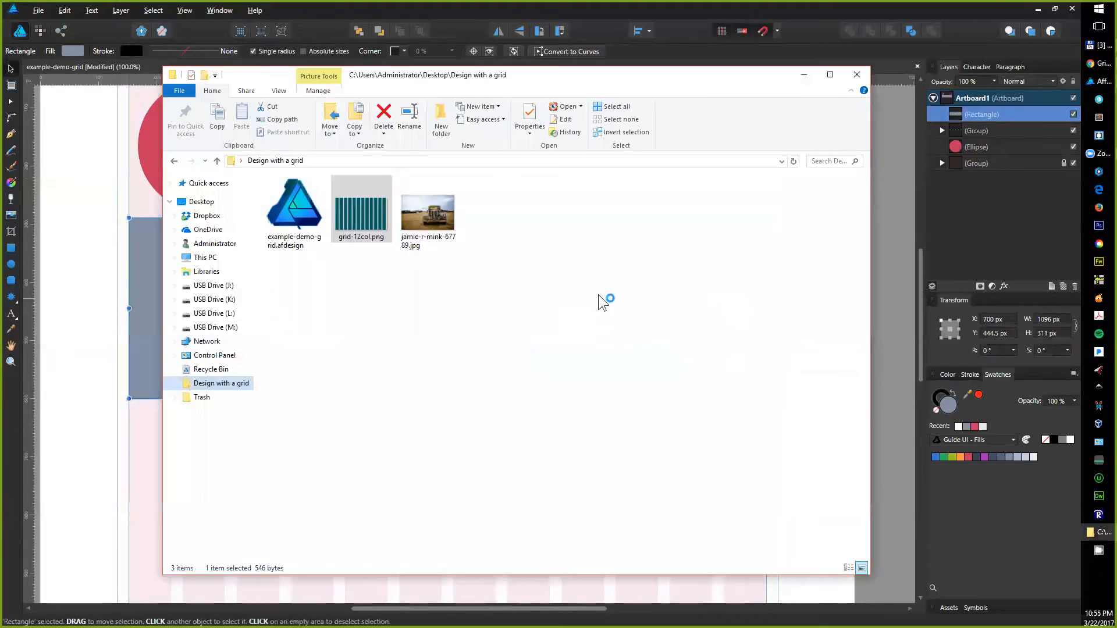
drag(434, 221, 149, 285)
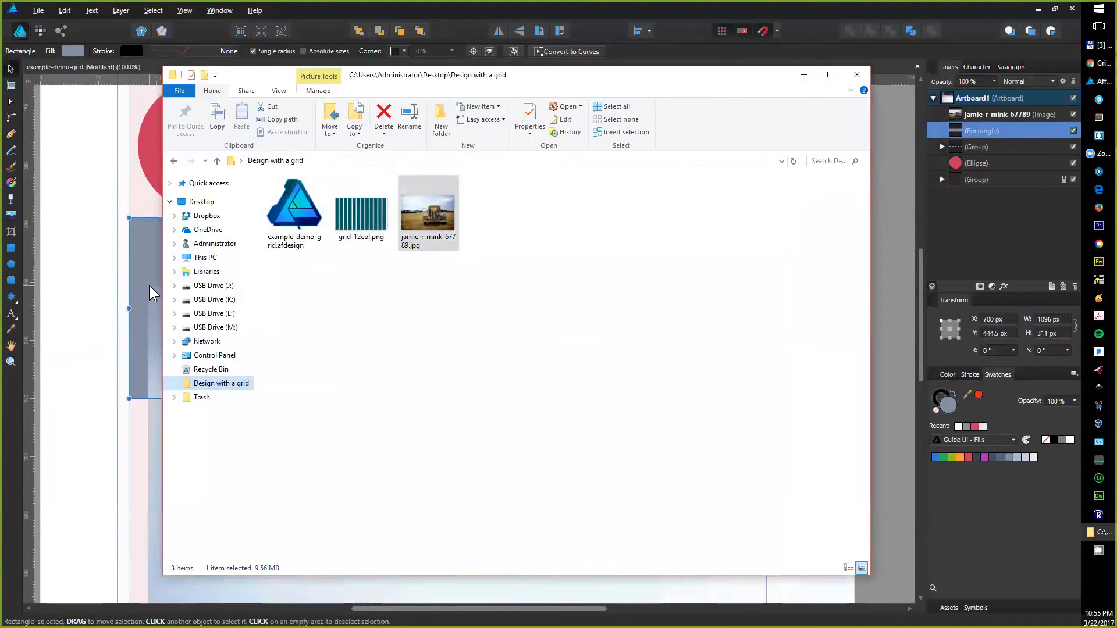
scroll(452, 353, down, 5)
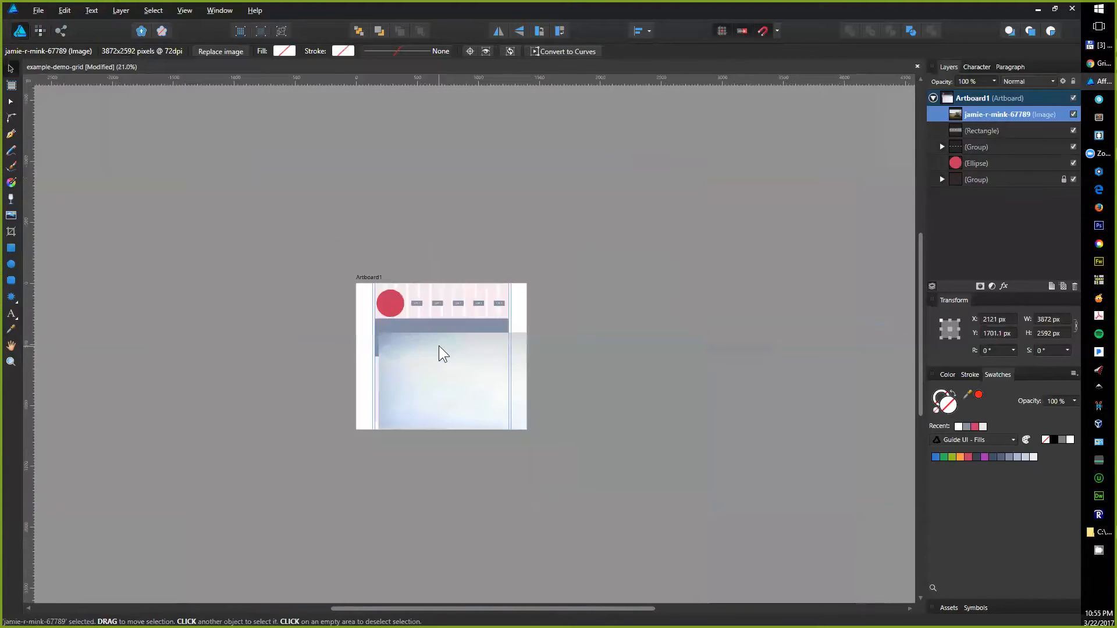
- Scale the truck photo to 1116 × 747.1 px across the grid and move it under the header
drag(378, 333, 422, 354)
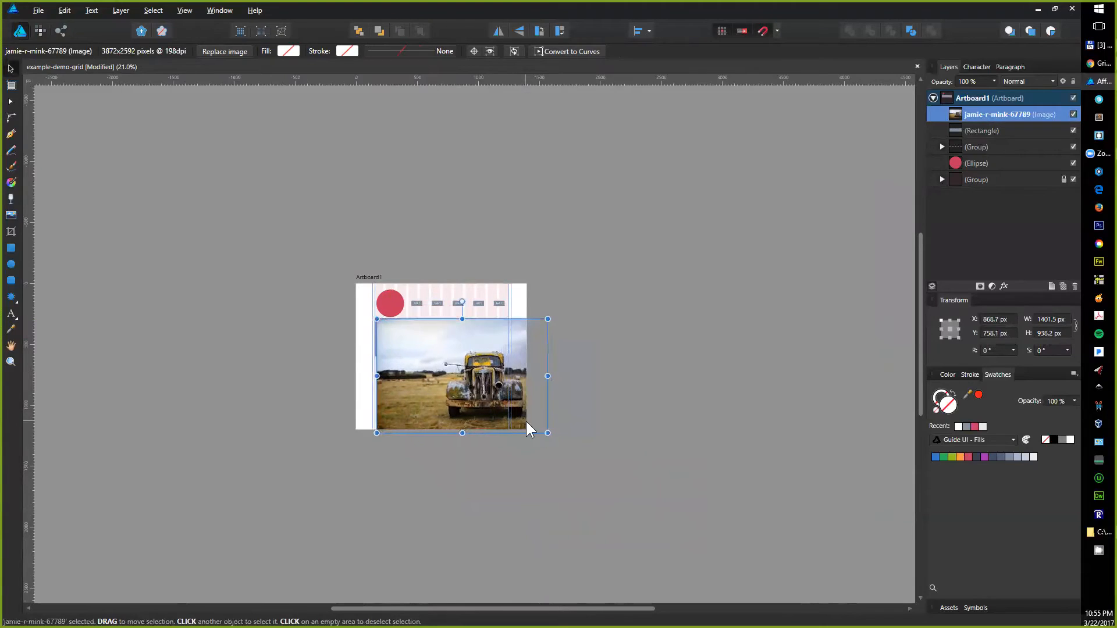
drag(548, 433, 512, 405)
scroll(488, 379, up, 6)
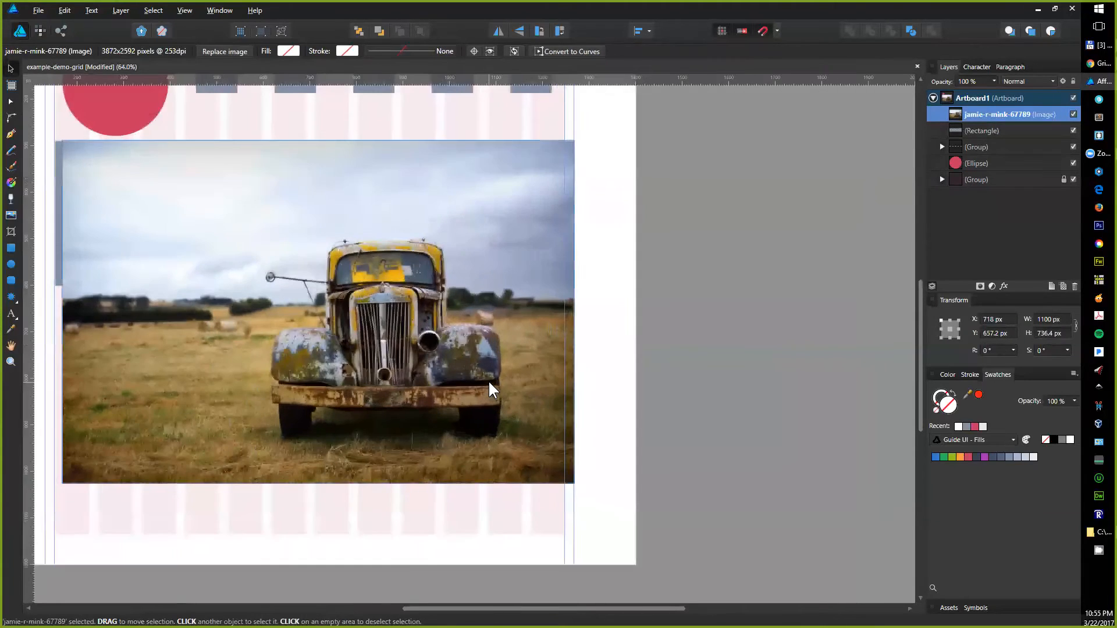
scroll(488, 379, down, 1)
drag(148, 462, 141, 466)
drag(396, 341, 396, 288)
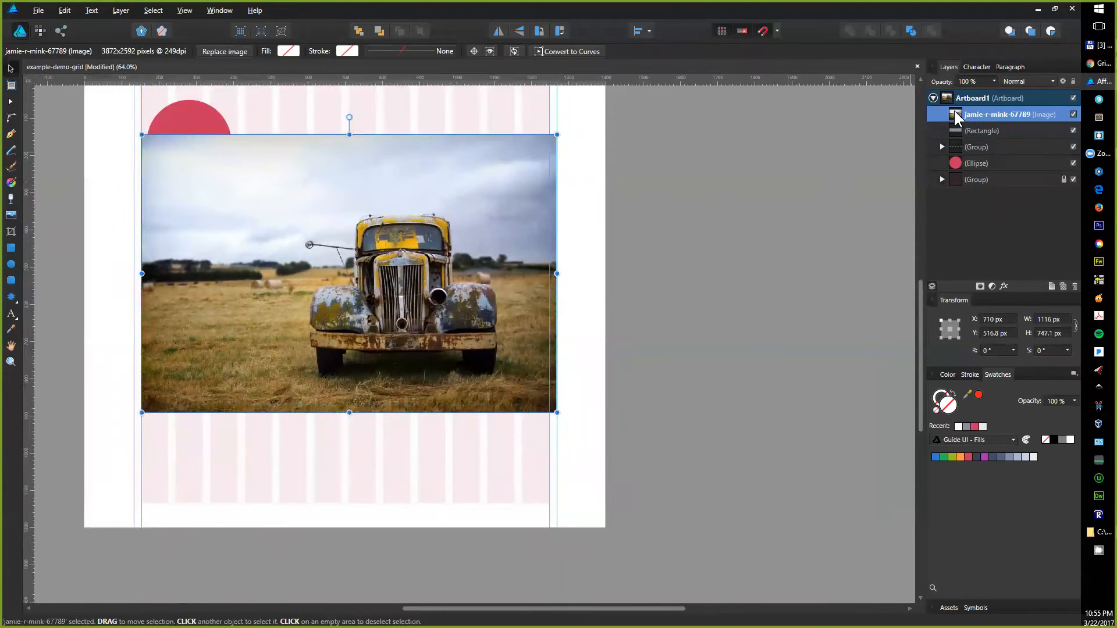
- Nest the truck photo inside the blue-grey rectangle's layer
drag(954, 111, 961, 133)
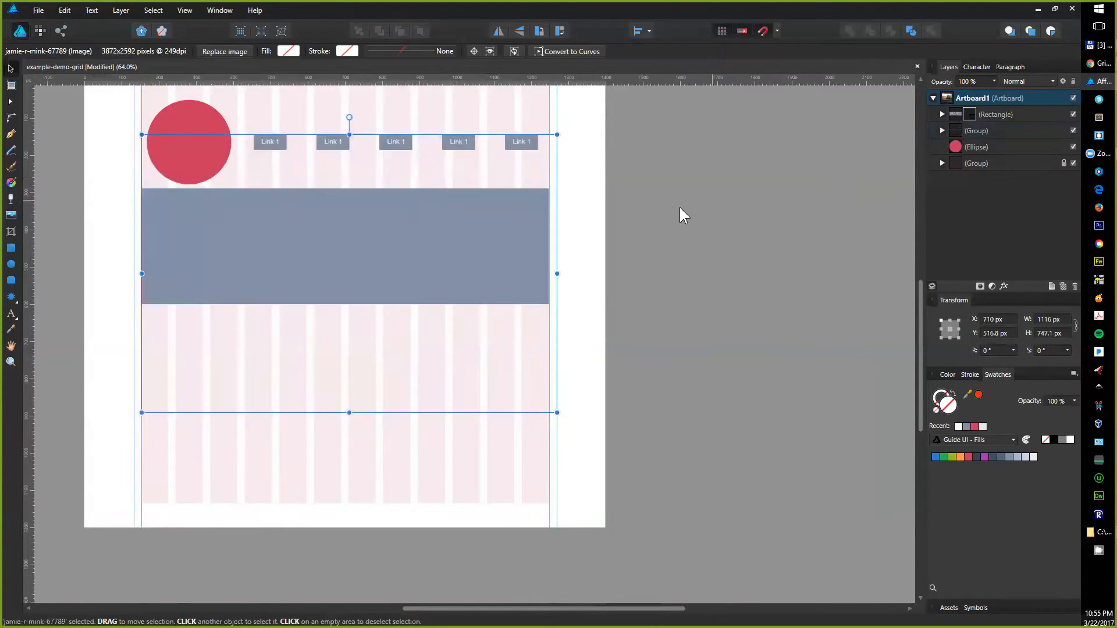
key(ctrl+z)
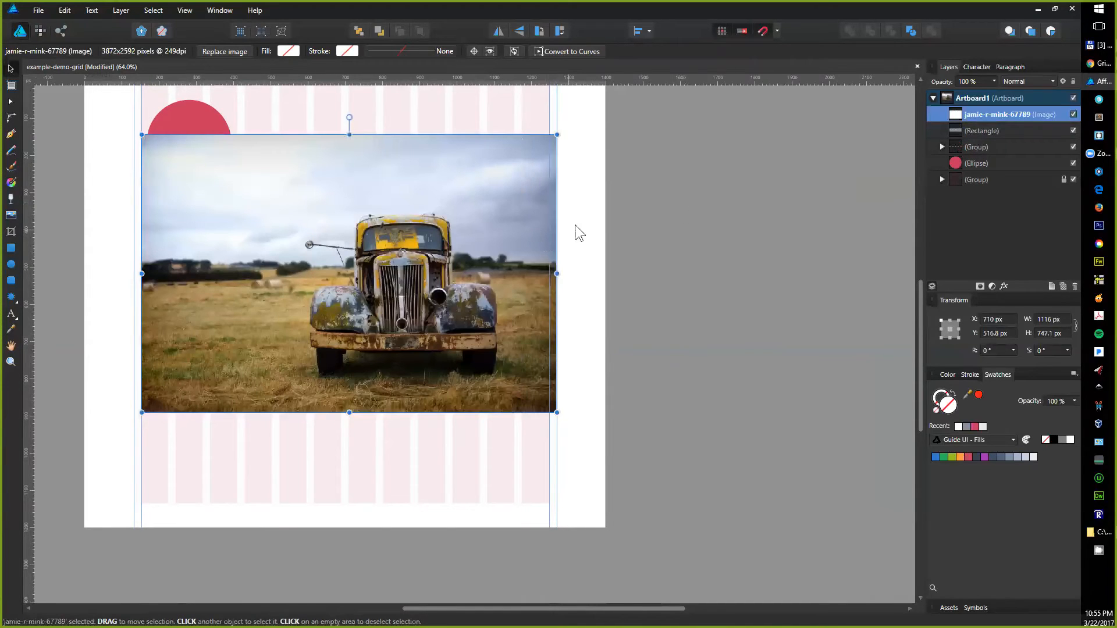
drag(969, 116, 961, 131)
click(733, 161)
click(491, 188)
drag(477, 251, 408, 315)
key(ctrl+z)
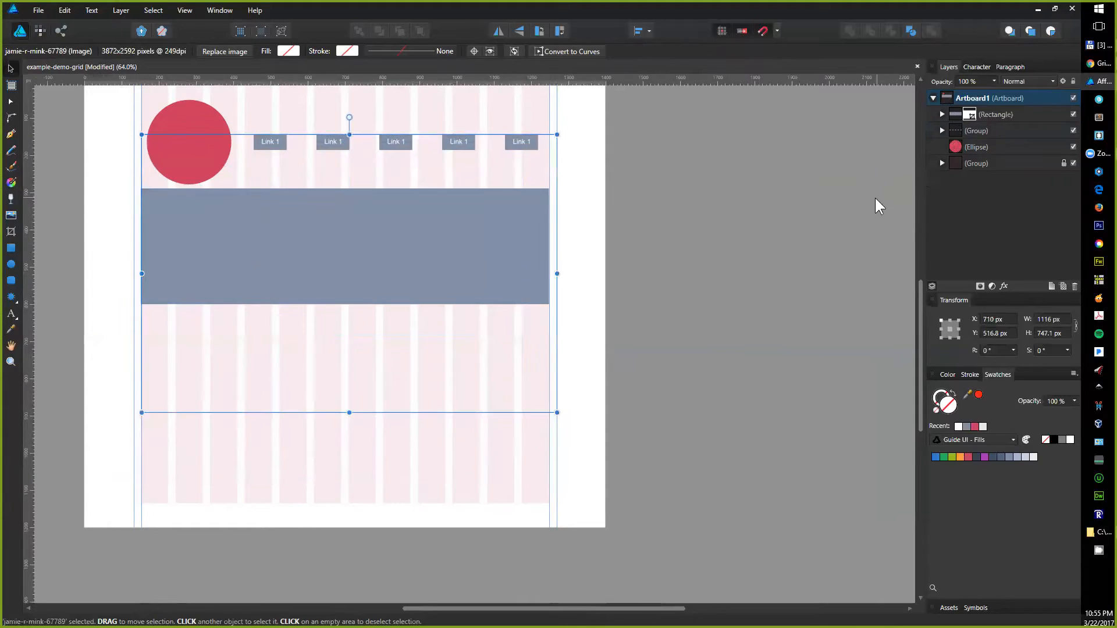
- Unclip the truck photo and crop it to 1096 px wide by about 421 px tall
click(674, 205)
key(ctrl+z)
key(ctrl+z)
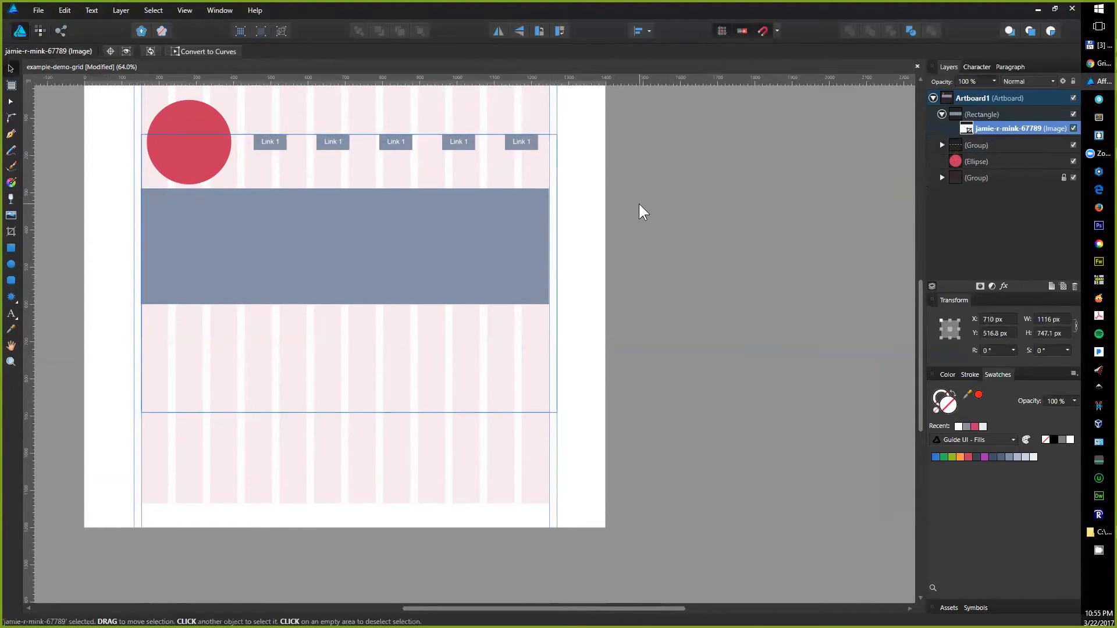
click(637, 210)
click(501, 225)
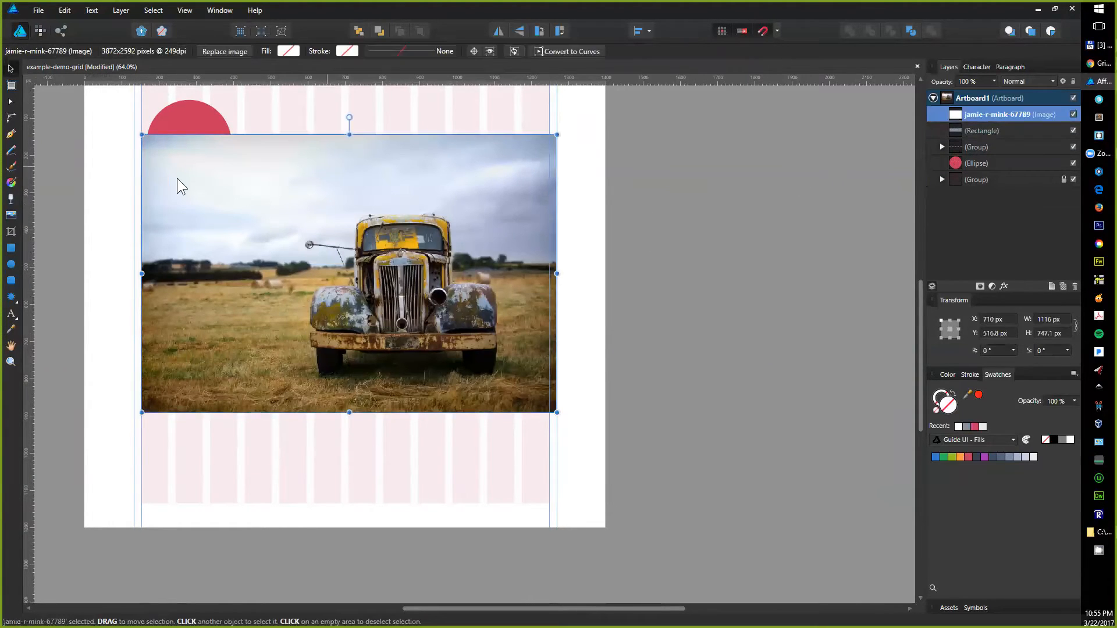
click(12, 232)
drag(349, 136, 361, 189)
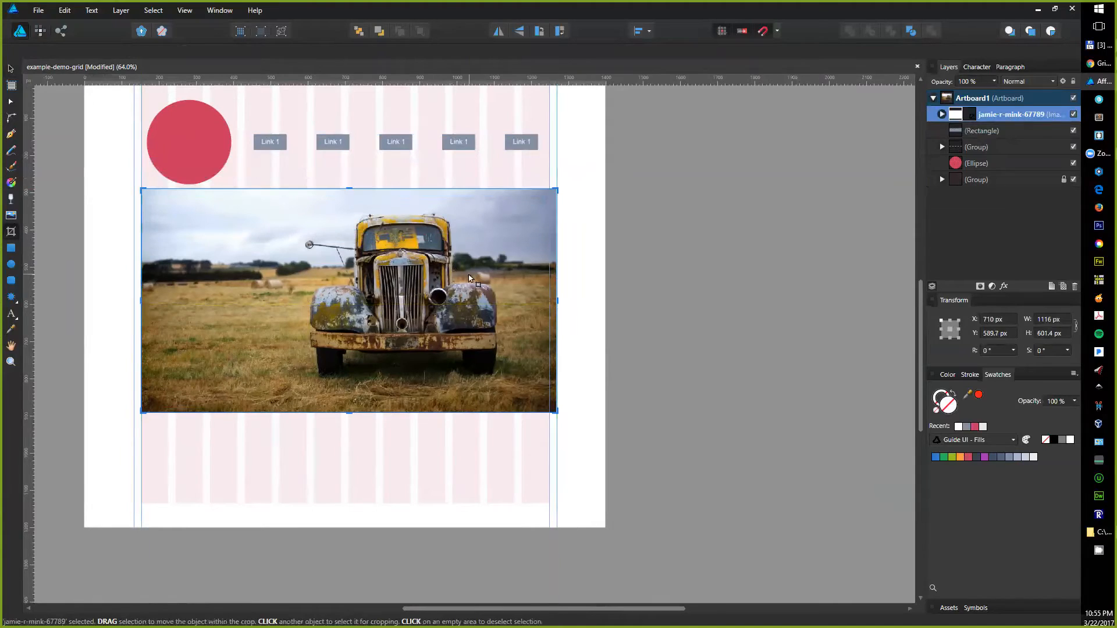
mouse_move(355, 374)
mouse_down()
mouse_move(366, 300)
mouse_move(361, 414)
mouse_move(361, 358)
mouse_move(362, 367)
mouse_up()
drag(351, 188, 351, 211)
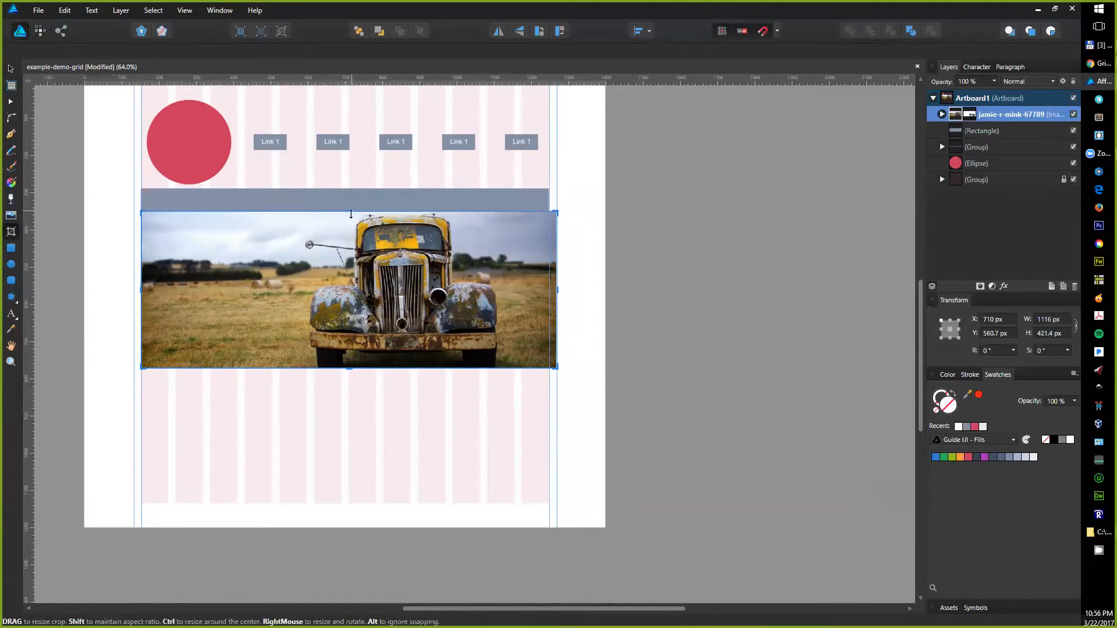
mouse_move(349, 368)
mouse_down()
mouse_move(348, 353)
mouse_move(349, 375)
mouse_move(349, 366)
mouse_up()
drag(556, 290, 550, 291)
- Delete the grey bar above the photo and move the photo up under the header
key(v)
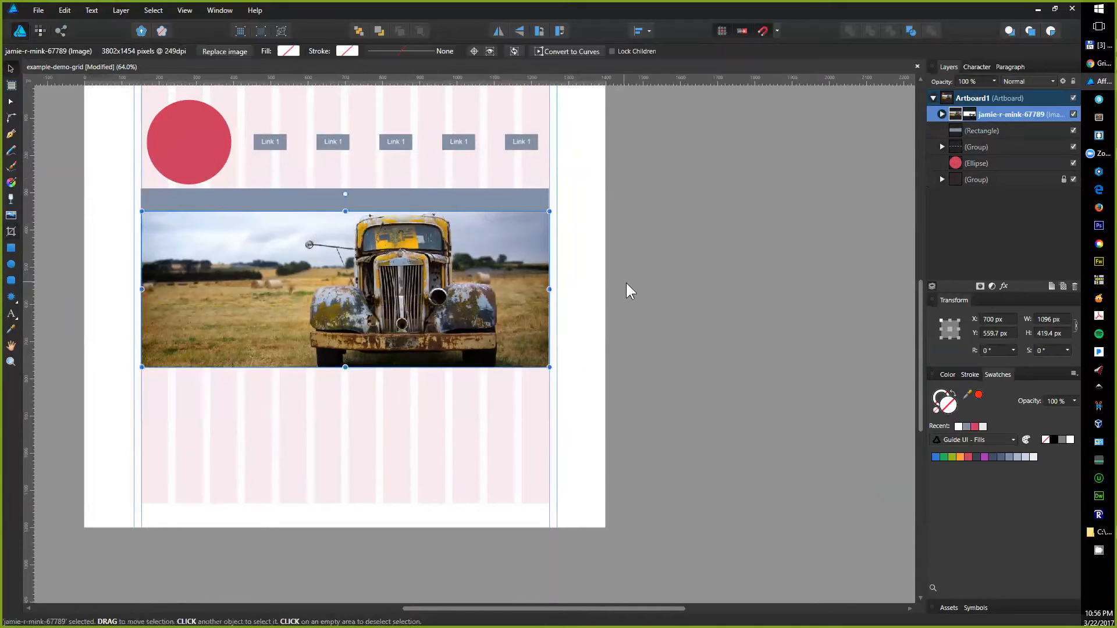
click(626, 283)
click(527, 202)
key(Delete)
drag(489, 277, 482, 265)
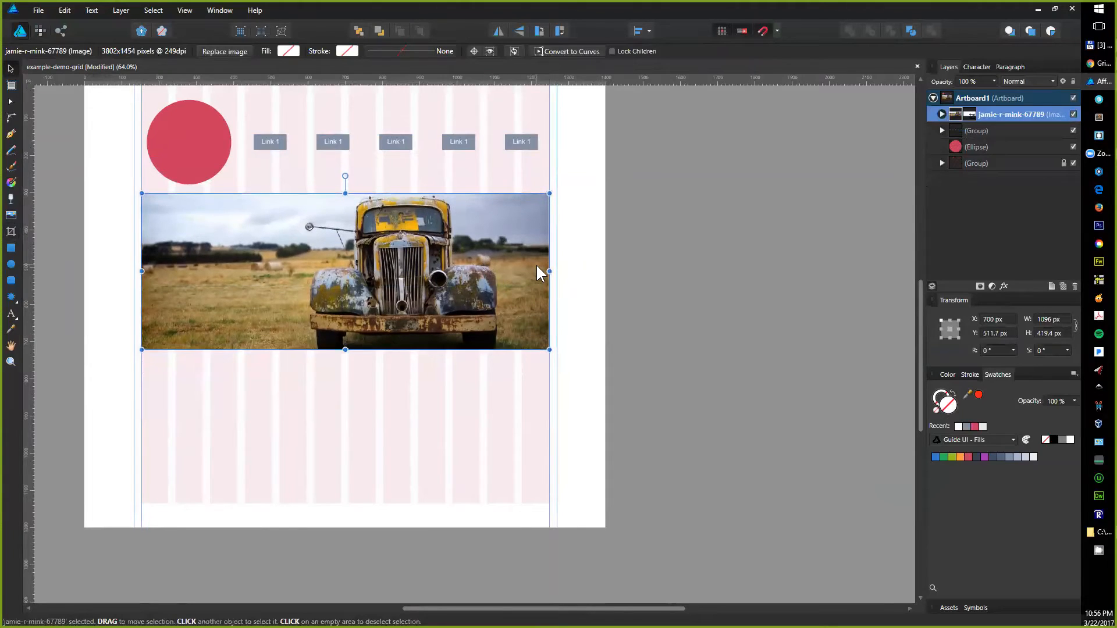
key(ctrl+1)
click(619, 263)
key(space)
drag(633, 260, 519, 260)
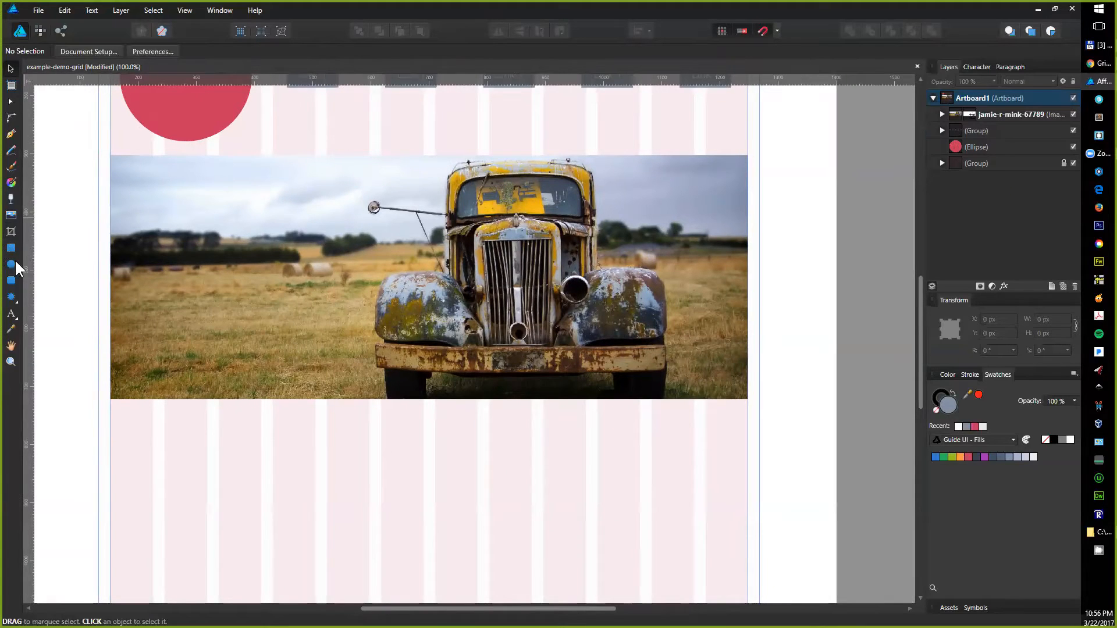
- Add placeholder artistic text on the truck photo, size it 35 px, and move it toward the photo's top-left
click(11, 314)
click(246, 240)
text(dwqdwqdwq)
ctrl+click(285, 267)
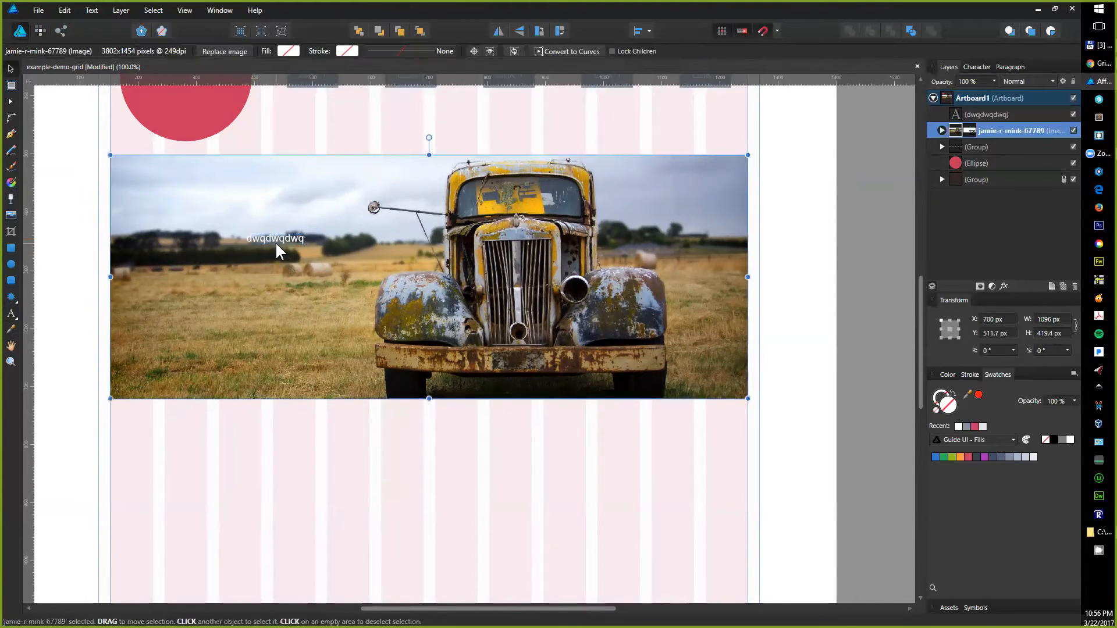
ctrl+click(282, 240)
click(133, 51)
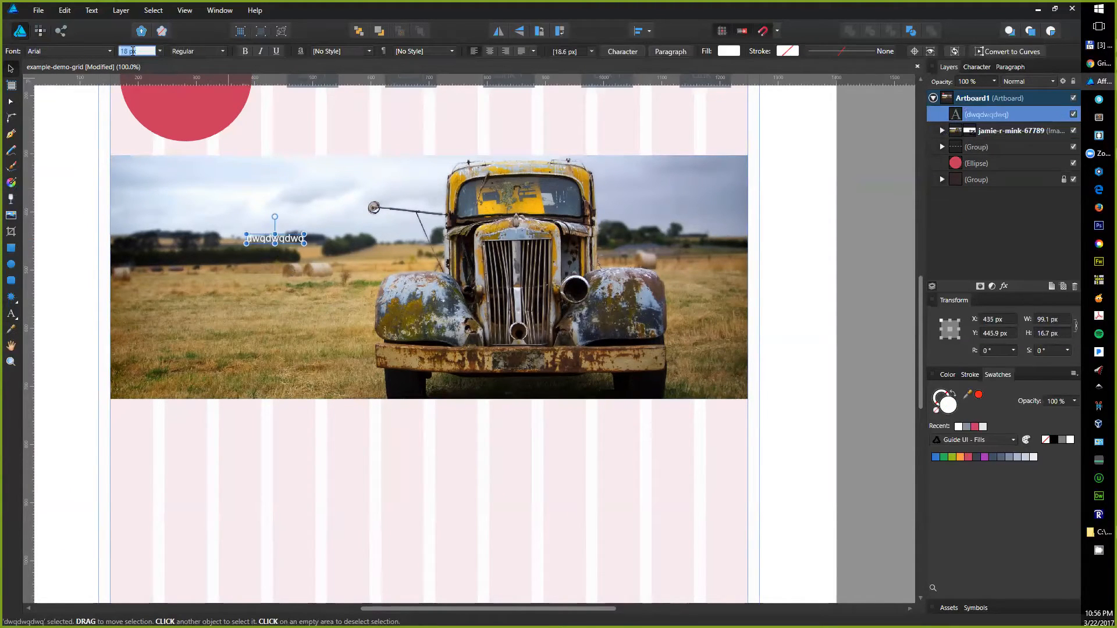
text(35)
key(Return)
drag(331, 246, 279, 212)
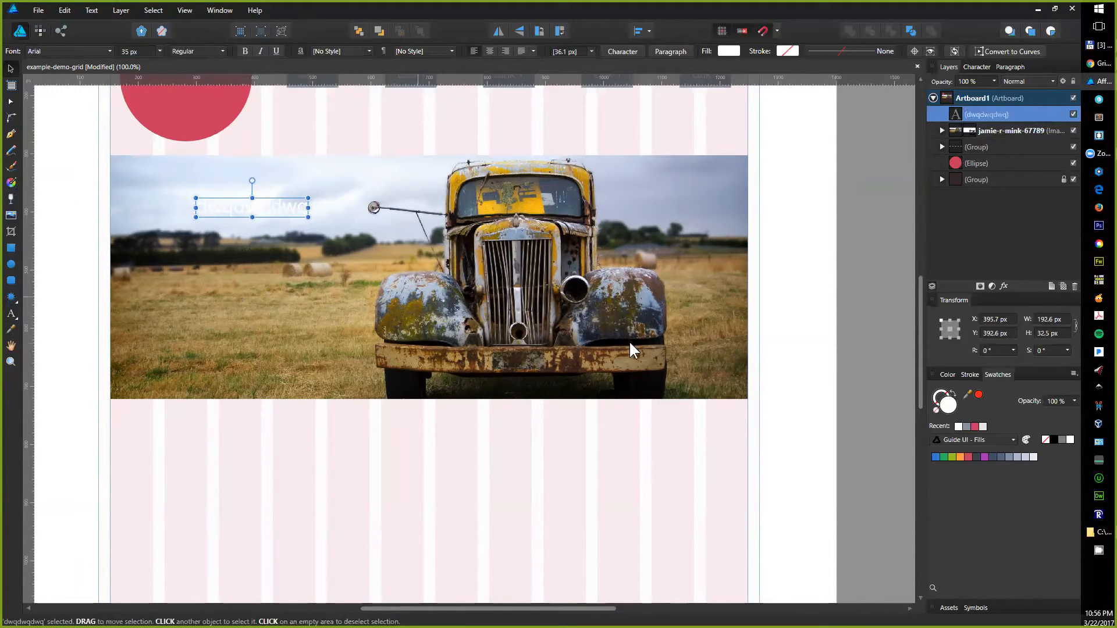
- Make the text black and replace it with the two-line headline 'Hero text with awesome phrase for my marketing pl…'
click(1053, 439)
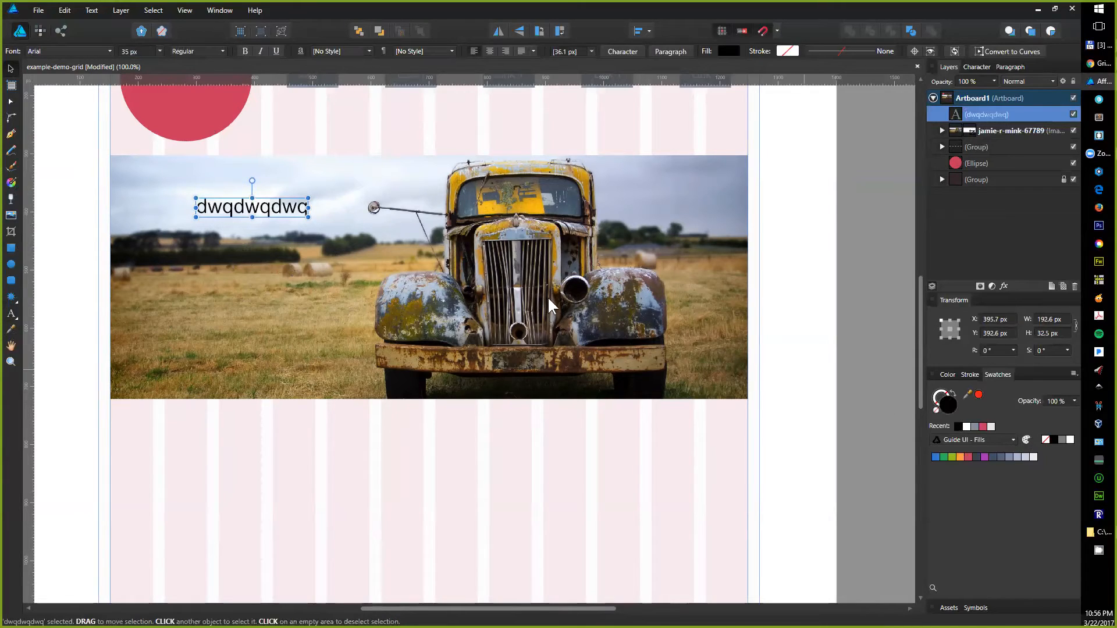
double_click(300, 209)
double_click(301, 210)
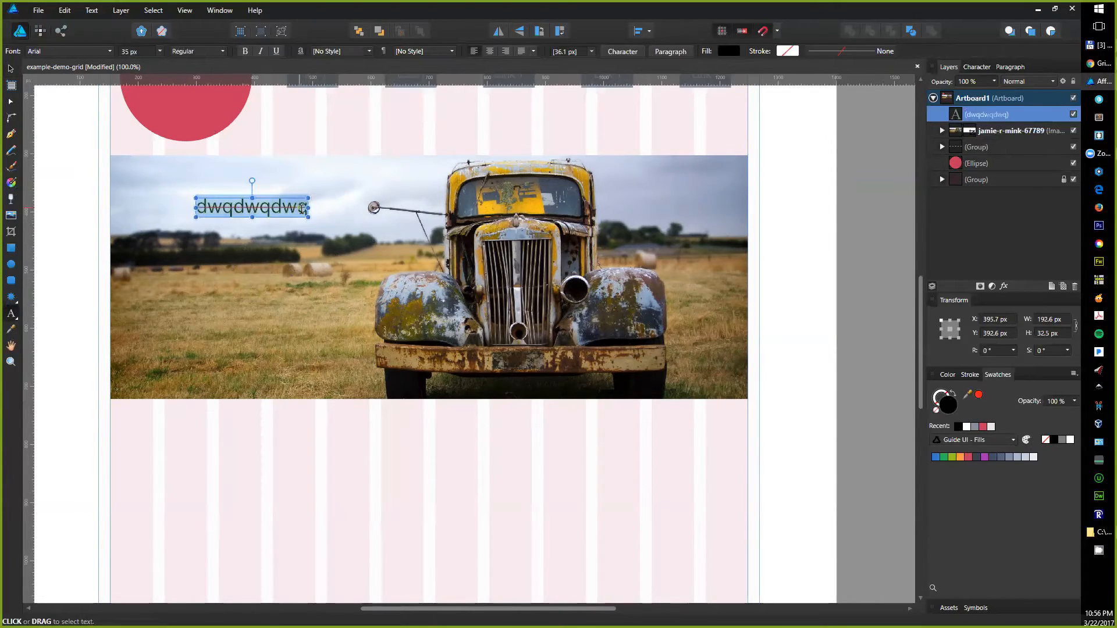
text(Her)
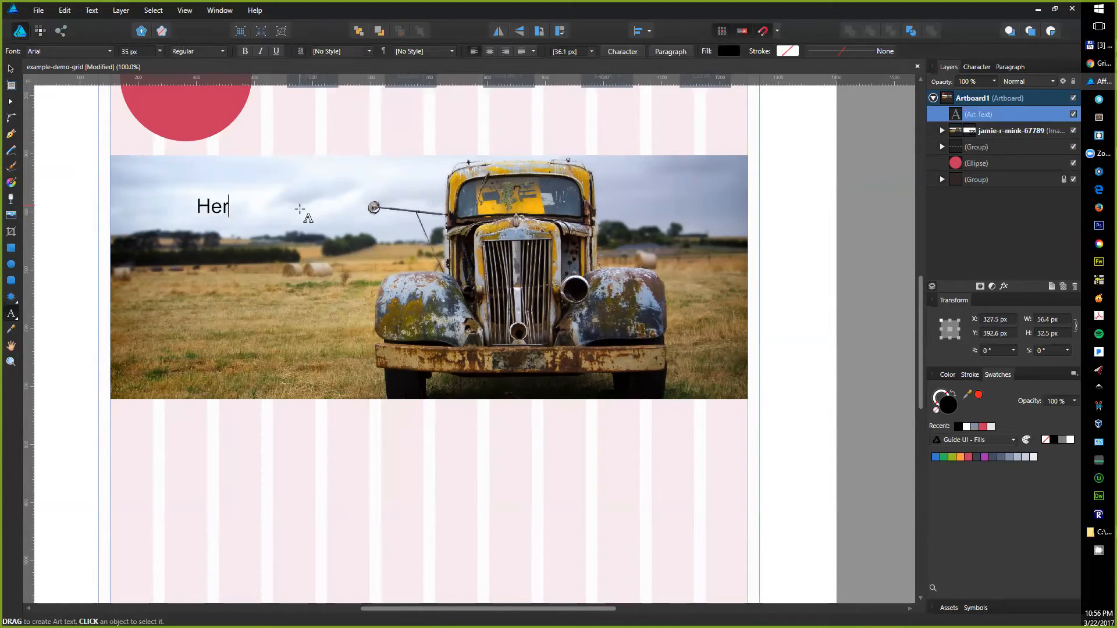
text(o Text)
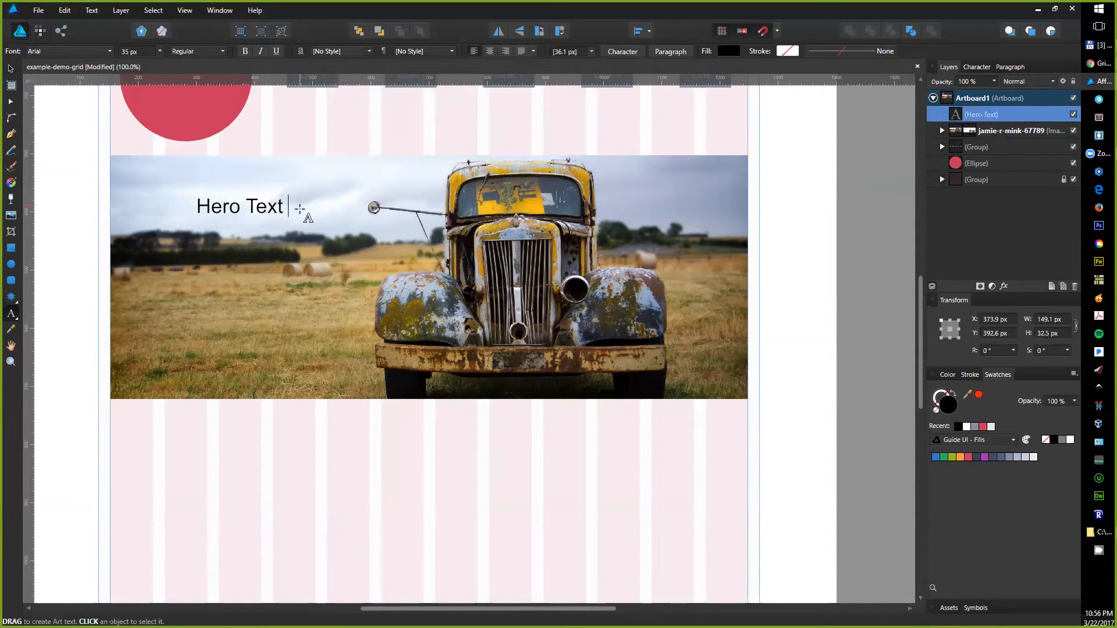
text( with)
key(BackSpace)
key(BackSpace)
key(BackSpace)
key(BackSpace)
key(BackSpace)
key(BackSpace)
text(text with awesome)
key(Return)
text(pha)
text(rase)
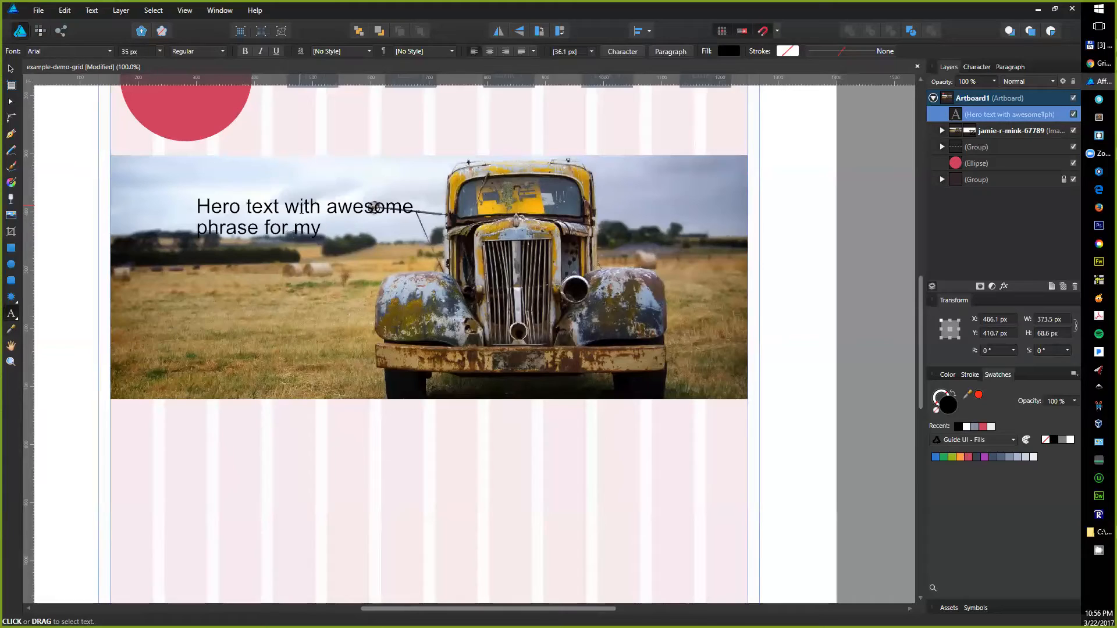
text(for my marketing)
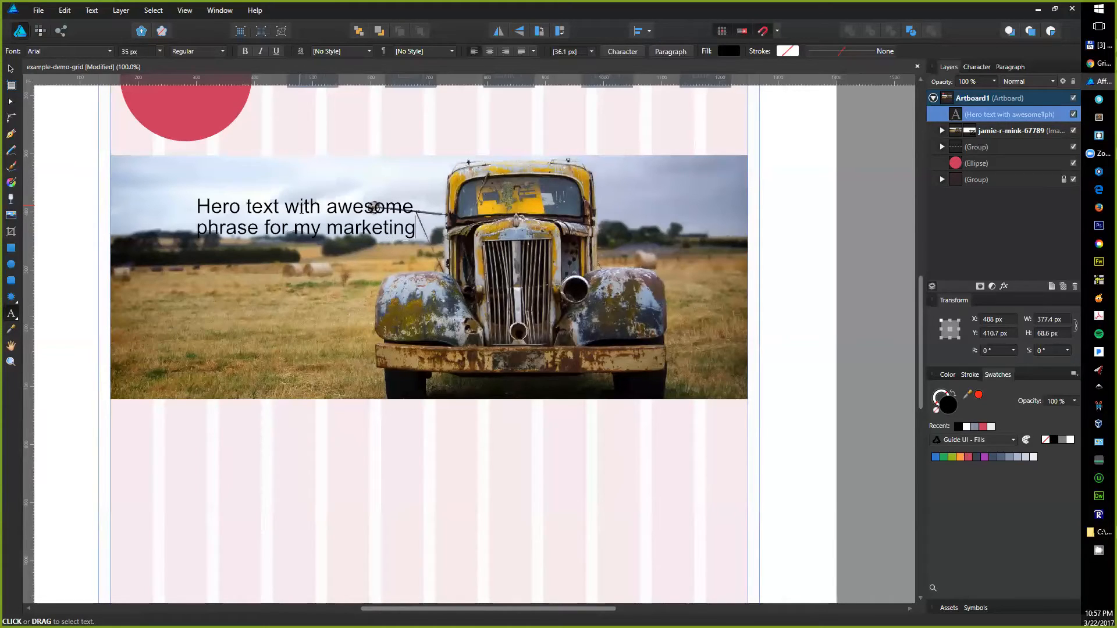
text( s)
key(BackSpace)
key(BackSpace)
key(BackSpace)
key(BackSpace)
text(pla)
ctrl+click(347, 312)
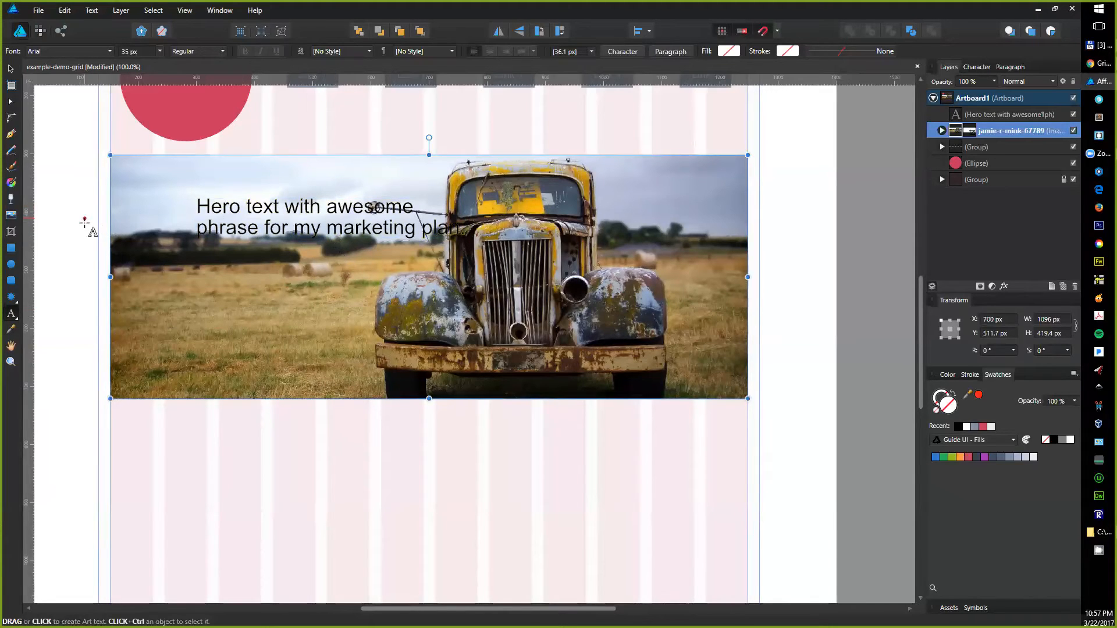
- Drag the hero headline up and left toward the photo's top-left corner, then deselect it
click(85, 221)
key(v)
click(259, 236)
drag(259, 235, 208, 218)
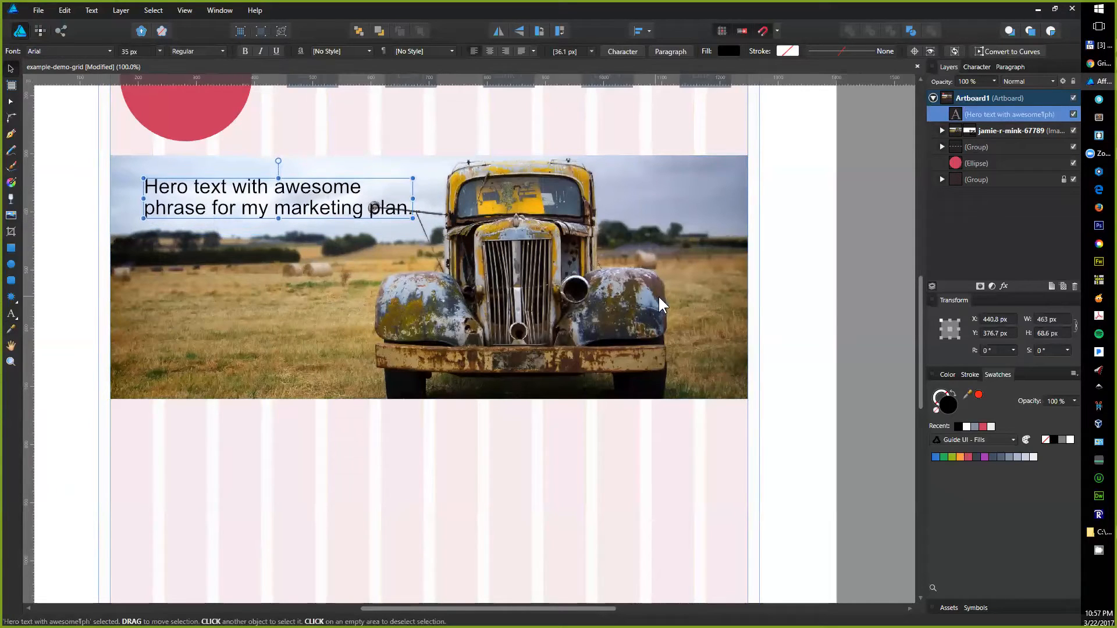
click(802, 291)
- Pan the view down to centre the whole artboard
key(space)
drag(578, 296, 601, 240)
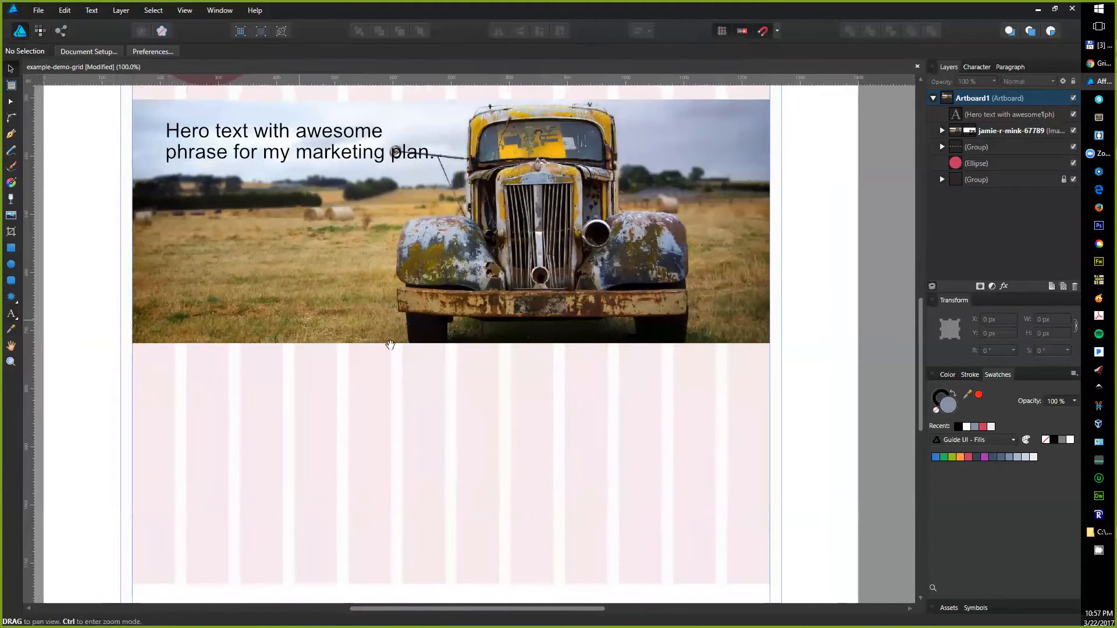
drag(386, 342, 407, 174)
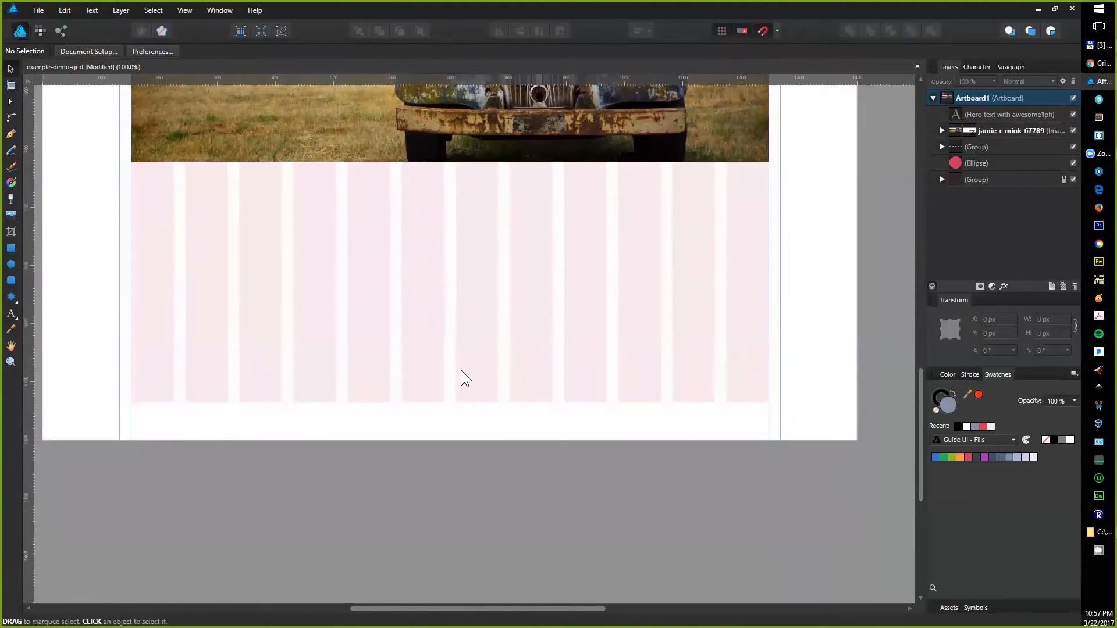
scroll(449, 372, down, 3)
key(space)
drag(381, 404, 313, 553)
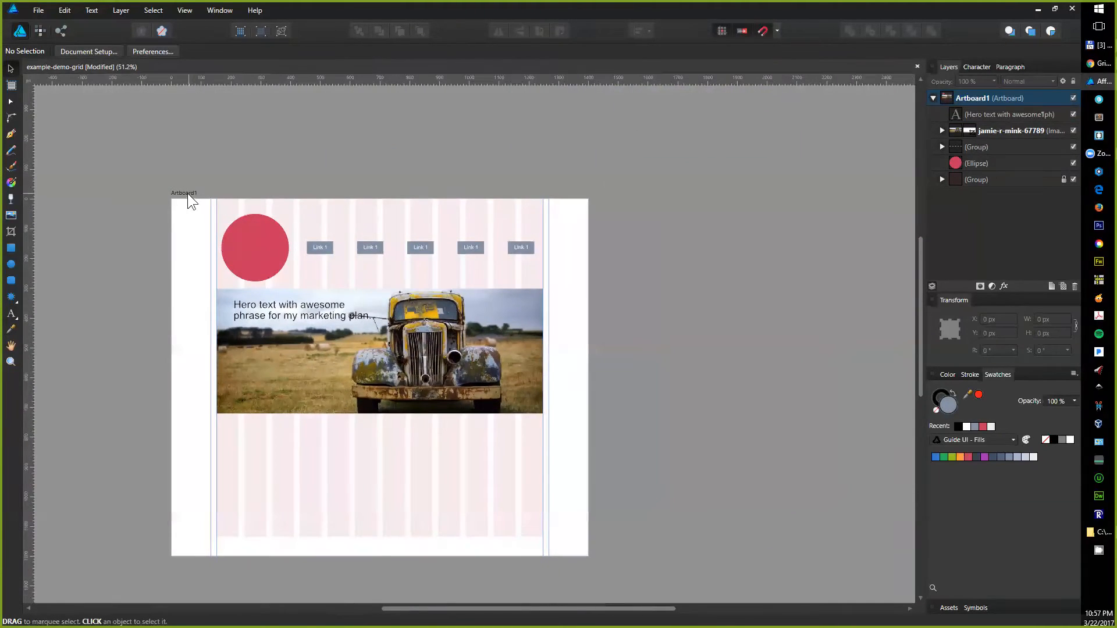
- Stretch Artboard1 downward to make it 1964 px tall
click(188, 194)
key(space)
drag(305, 384, 331, 179)
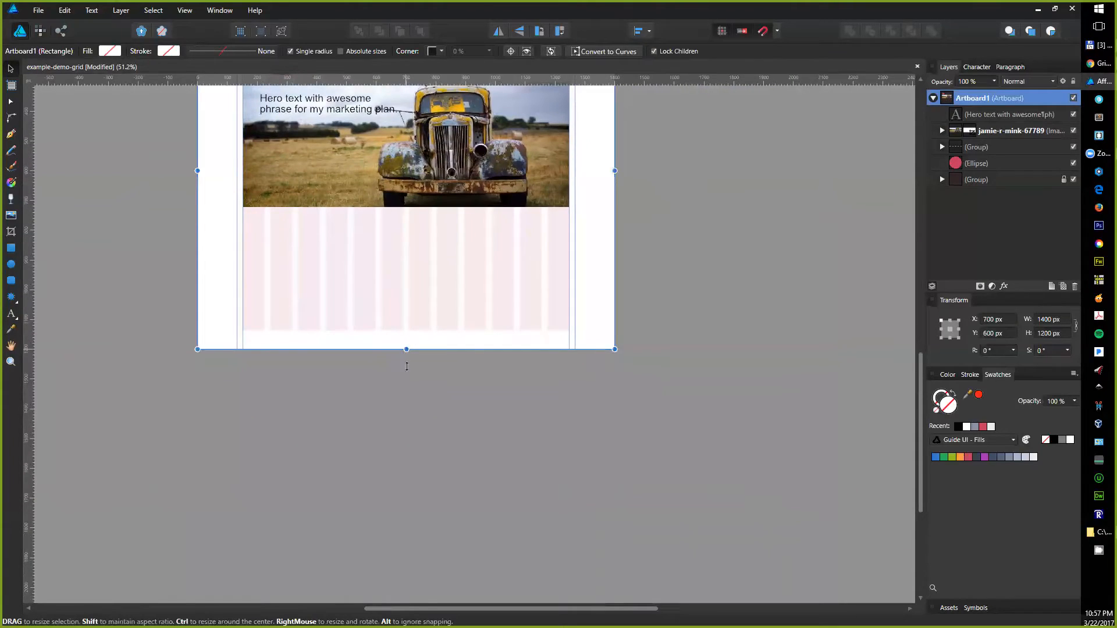
drag(406, 349, 407, 576)
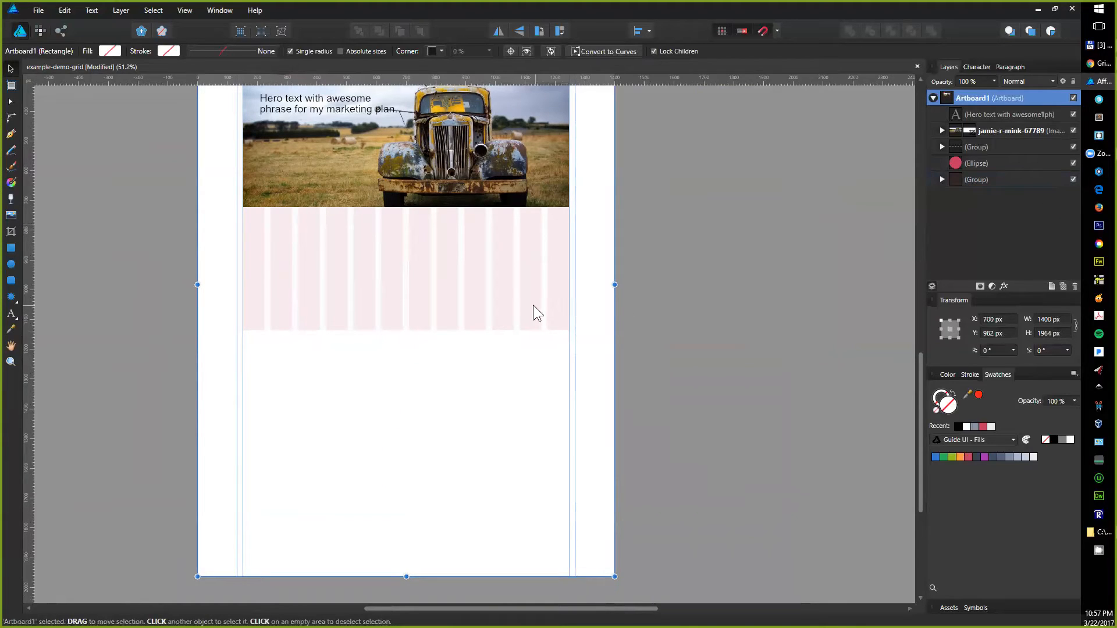
- Extend the pink column grid down to the artboard's new bottom edge and save the document
click(506, 305)
drag(406, 329, 406, 579)
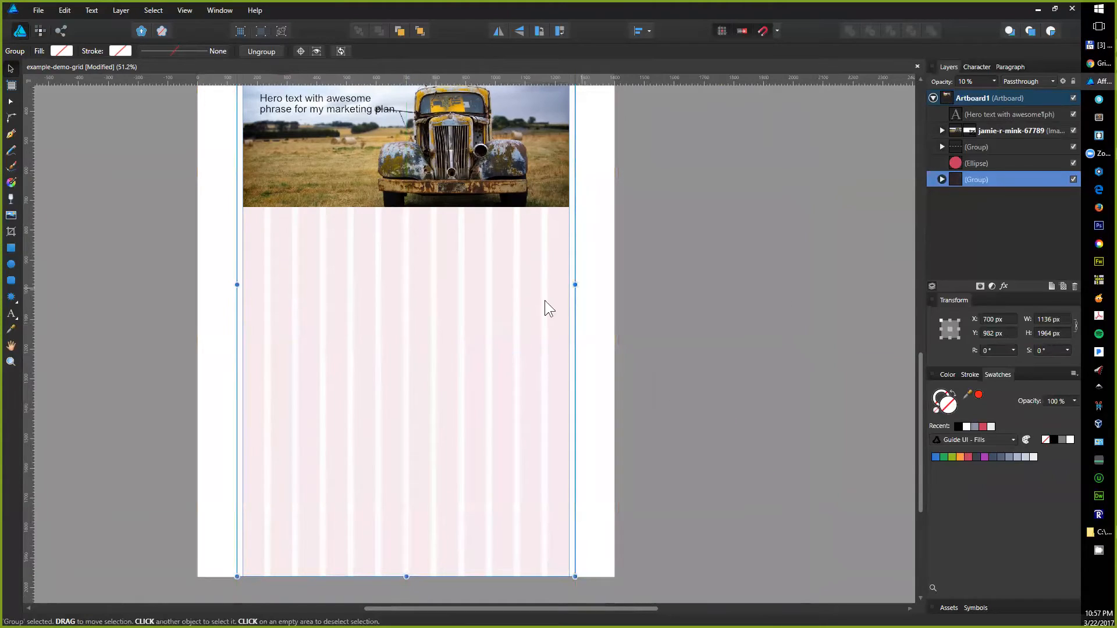
click(542, 271)
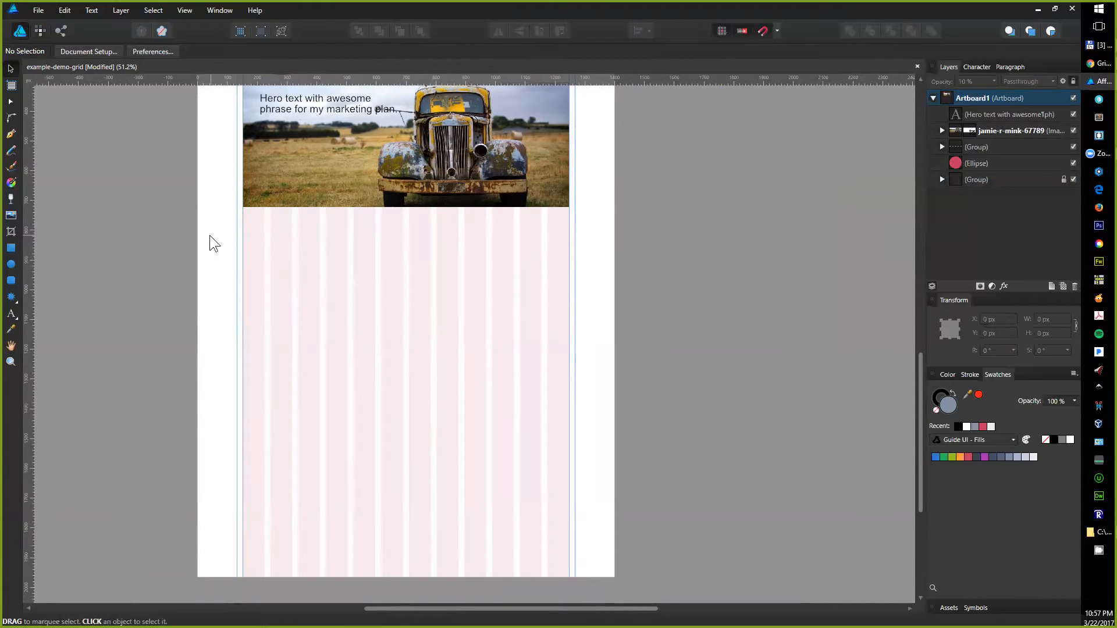
scroll(310, 275, up, 2)
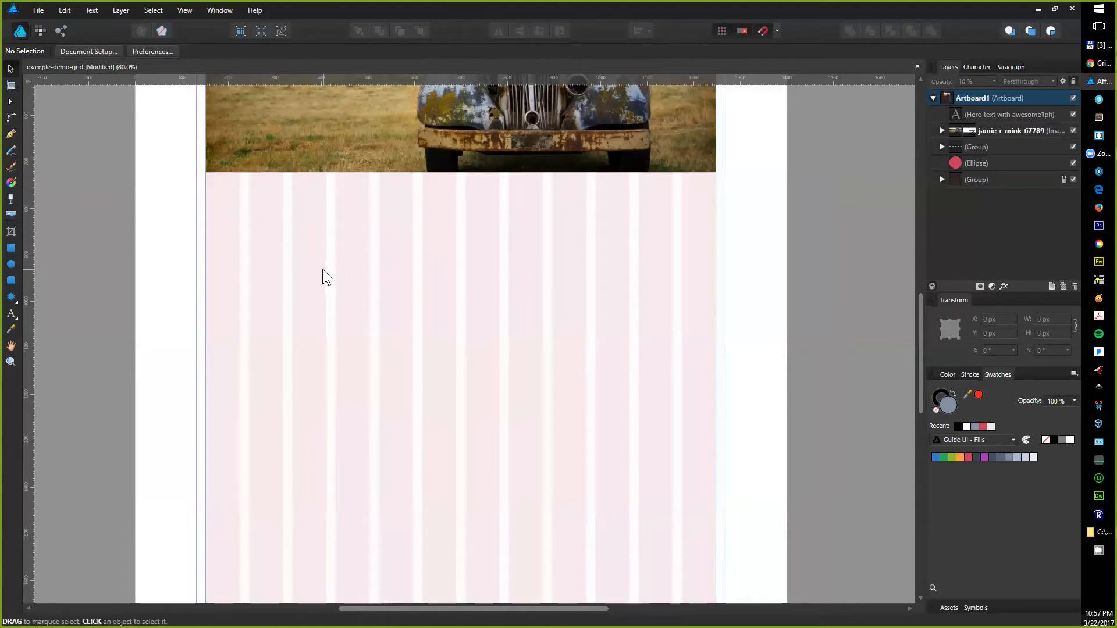
key(ctrl+s)
- Draw a grey placeholder rectangle over the left columns and place a copy to its right
click(11, 247)
mouse_move(205, 232)
mouse_down()
mouse_move(259, 290)
mouse_move(368, 314)
mouse_move(370, 385)
mouse_up()
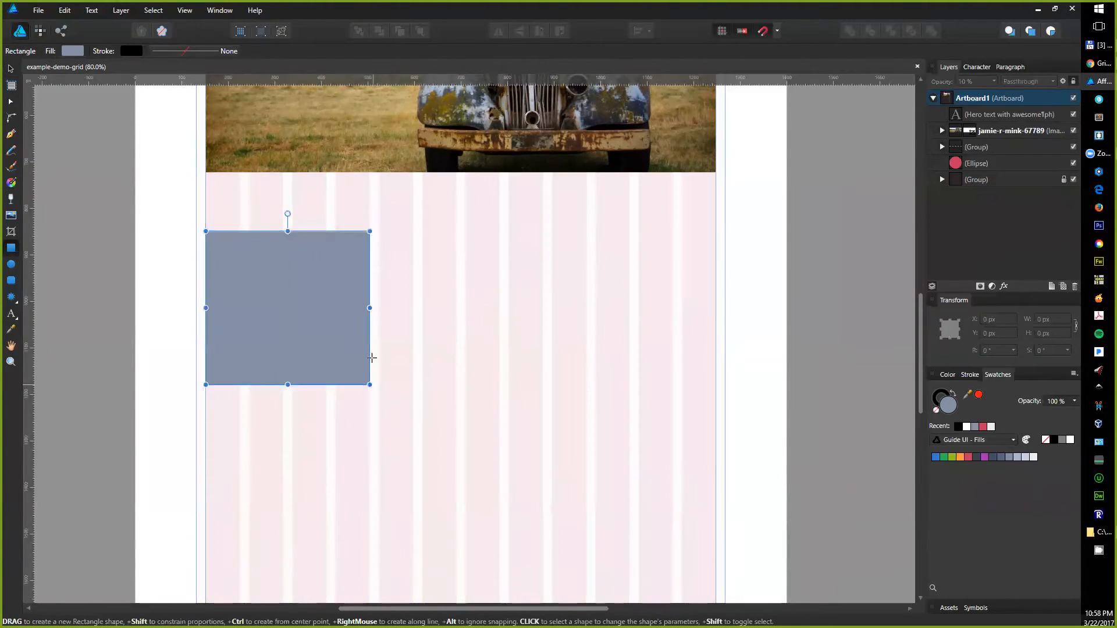
key(v)
drag(287, 281, 481, 280)
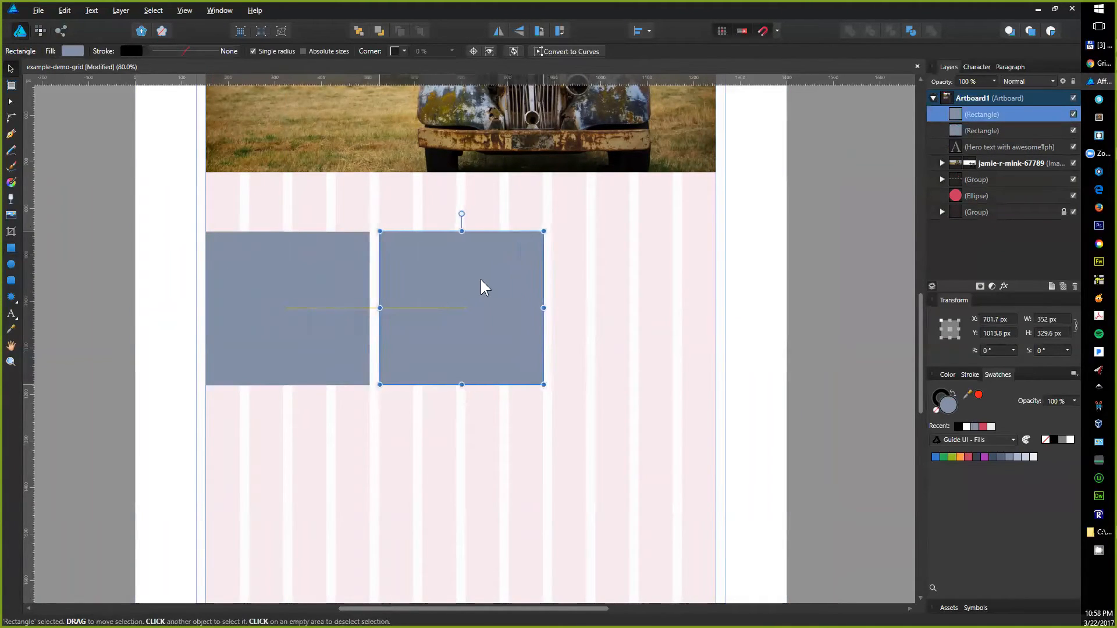
shift+click(488, 146)
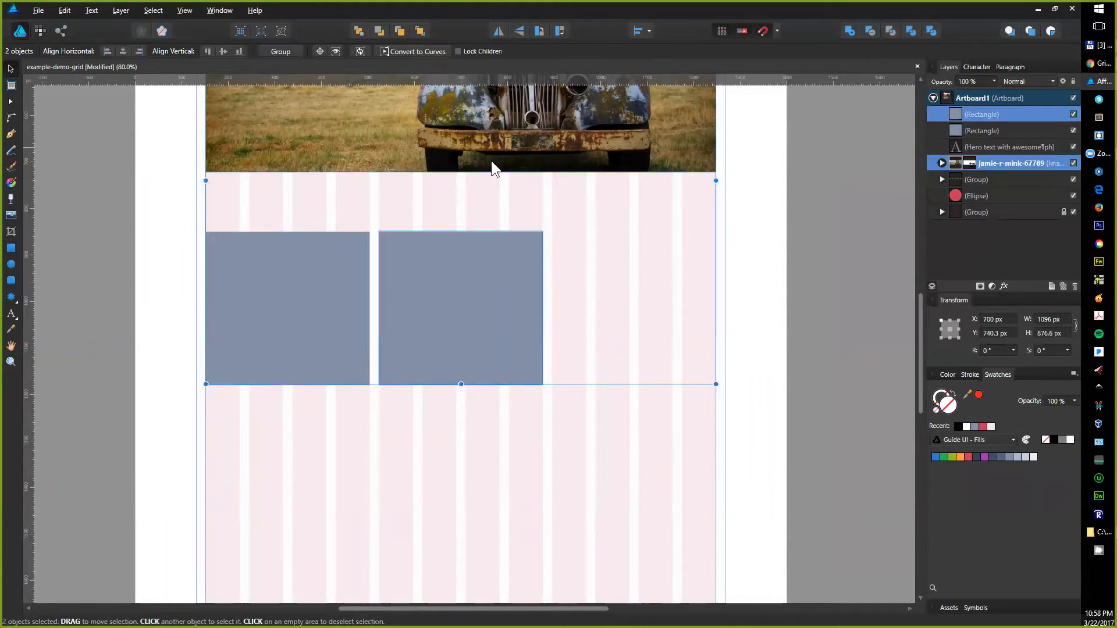
click(775, 254)
scroll(533, 241, up, 11)
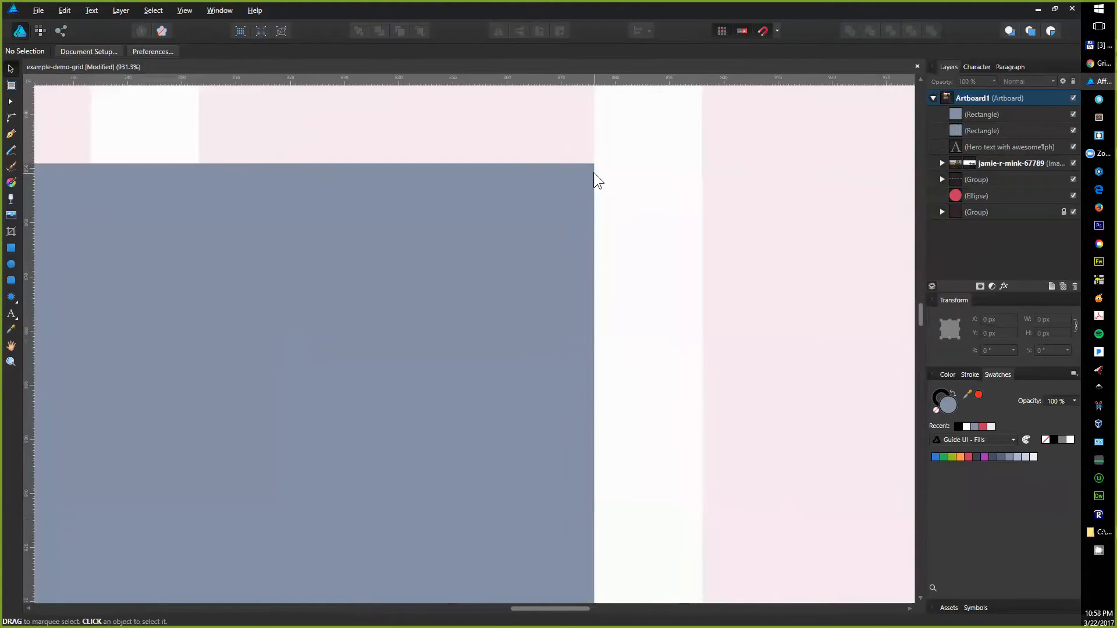
scroll(593, 175, down, 4)
scroll(584, 219, down, 7)
- Repeat the copy with the same spacing for a third rectangle and line it up with the others
click(459, 247)
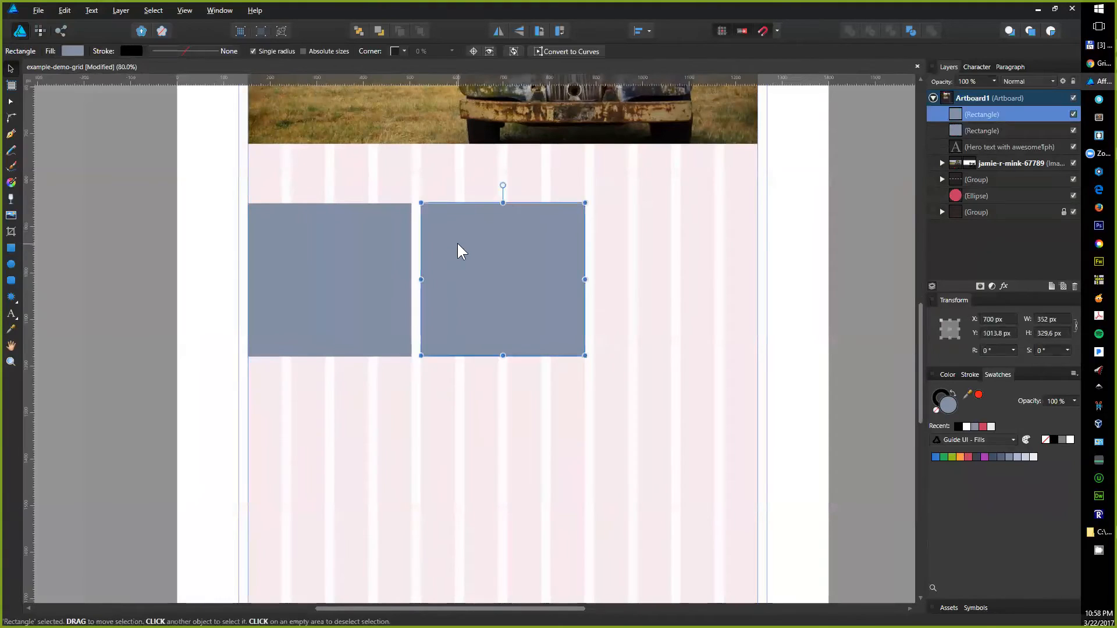
key(ctrl+j)
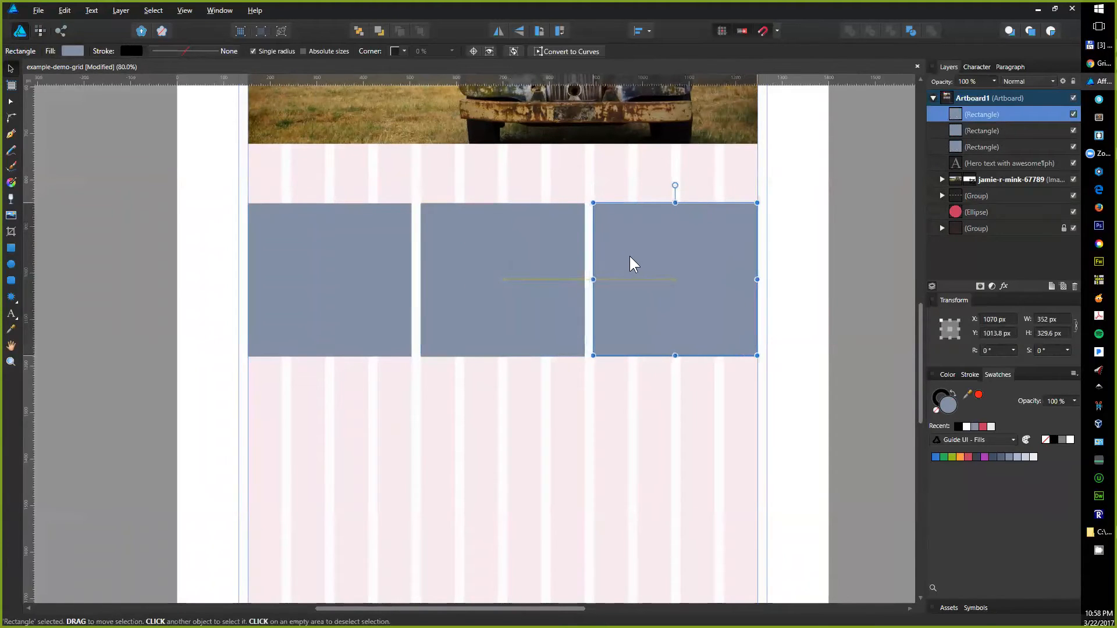
mouse_move(630, 257)
mouse_down()
mouse_move(619, 247)
mouse_move(628, 235)
mouse_up()
click(793, 262)
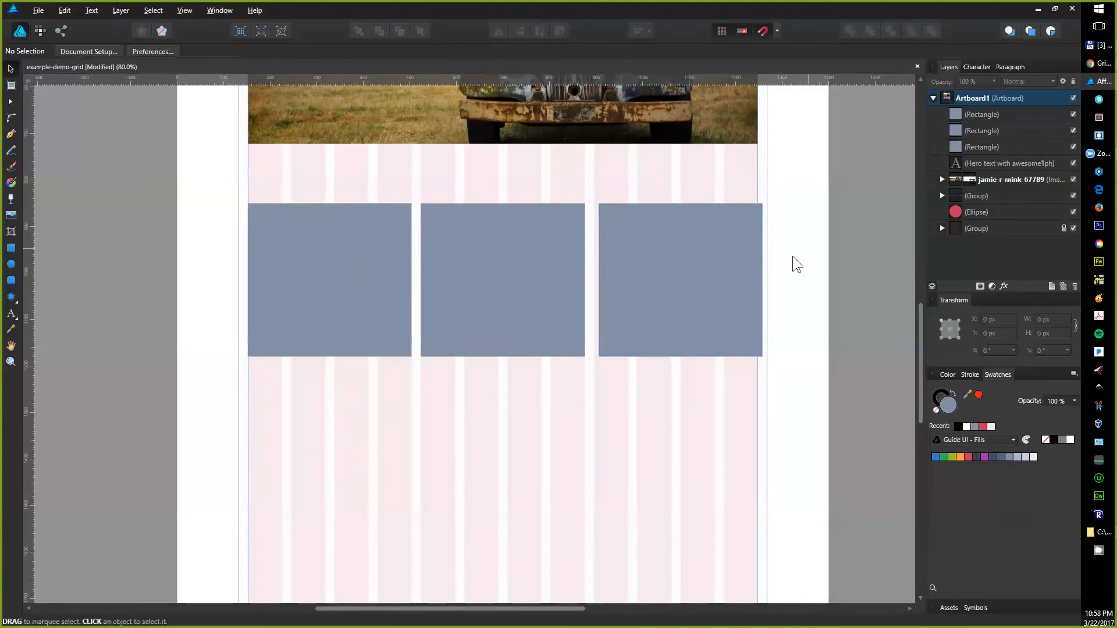
drag(685, 316, 679, 310)
click(800, 281)
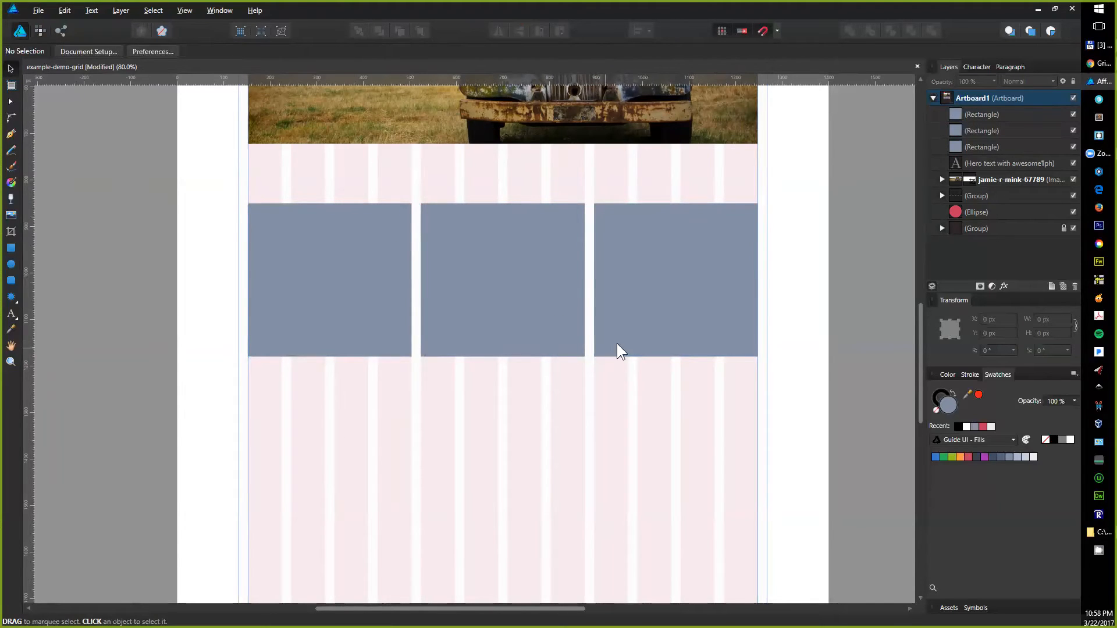
scroll(411, 211, up, 5)
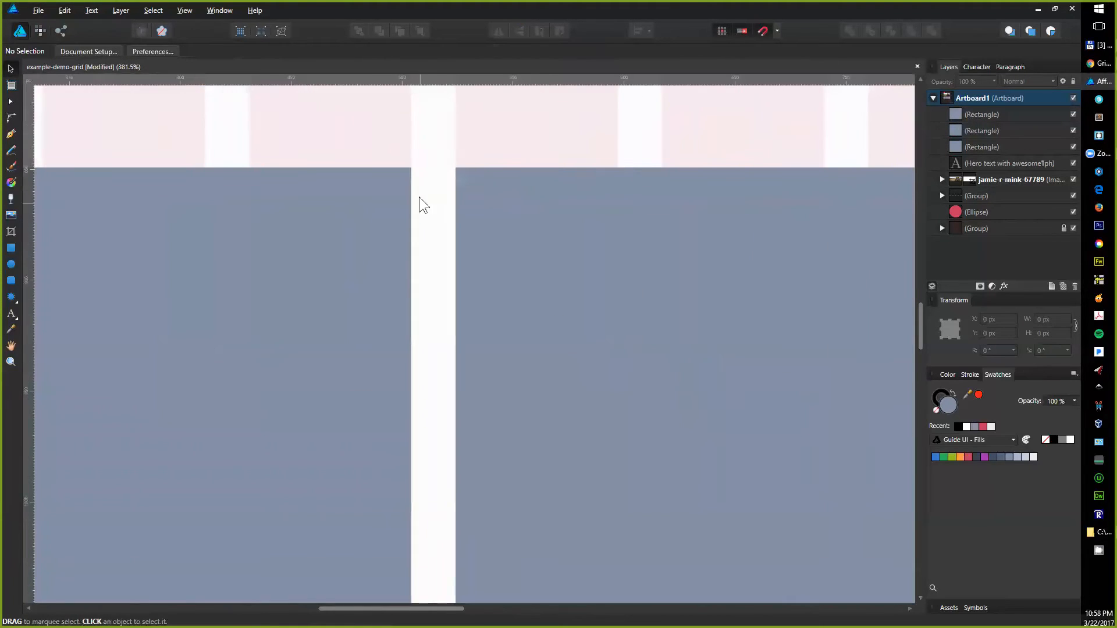
scroll(302, 210, down, 8)
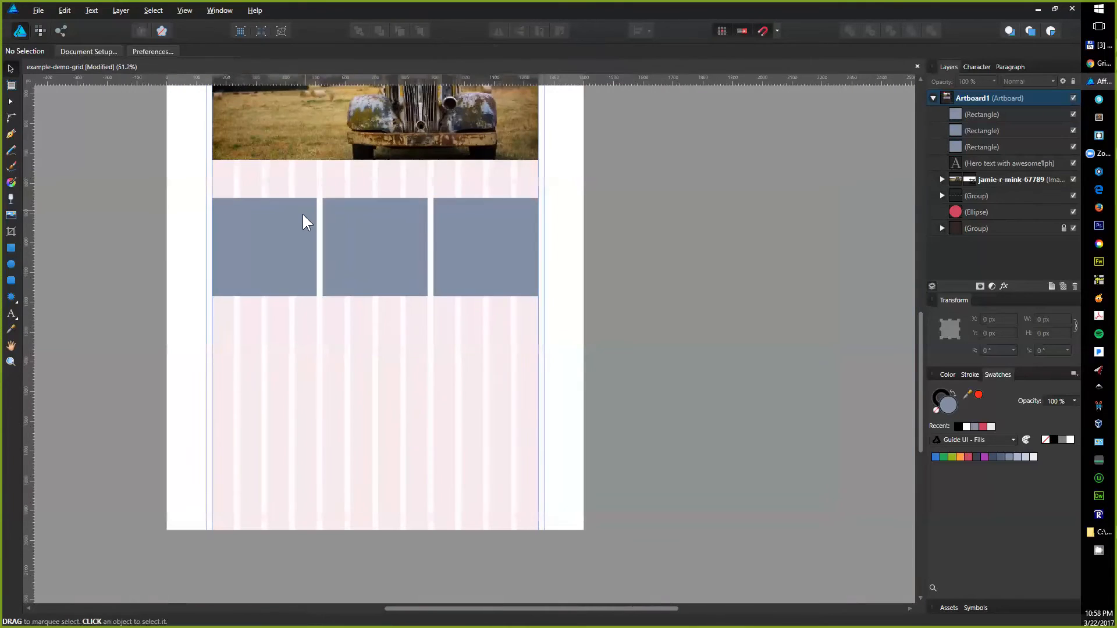
- Select all three rectangles, undo an accidental delete, and zoom toward the gutter between them
click(305, 219)
shift+click(354, 241)
shift+click(478, 249)
key(Delete)
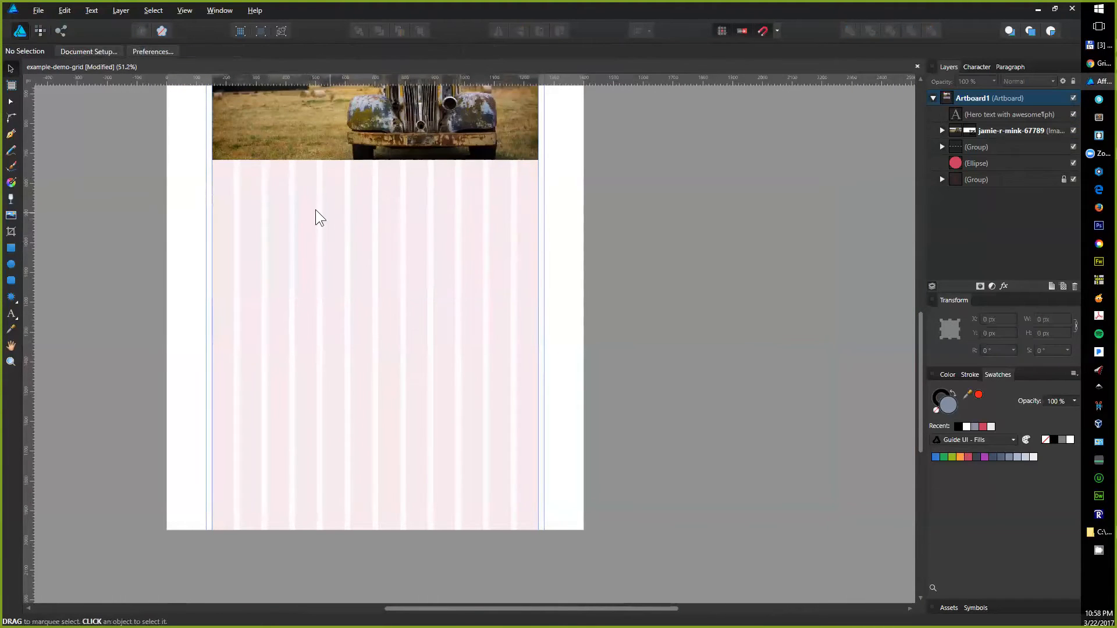
scroll(318, 215, up, 4)
key(ctrl+z)
scroll(343, 300, up, 12)
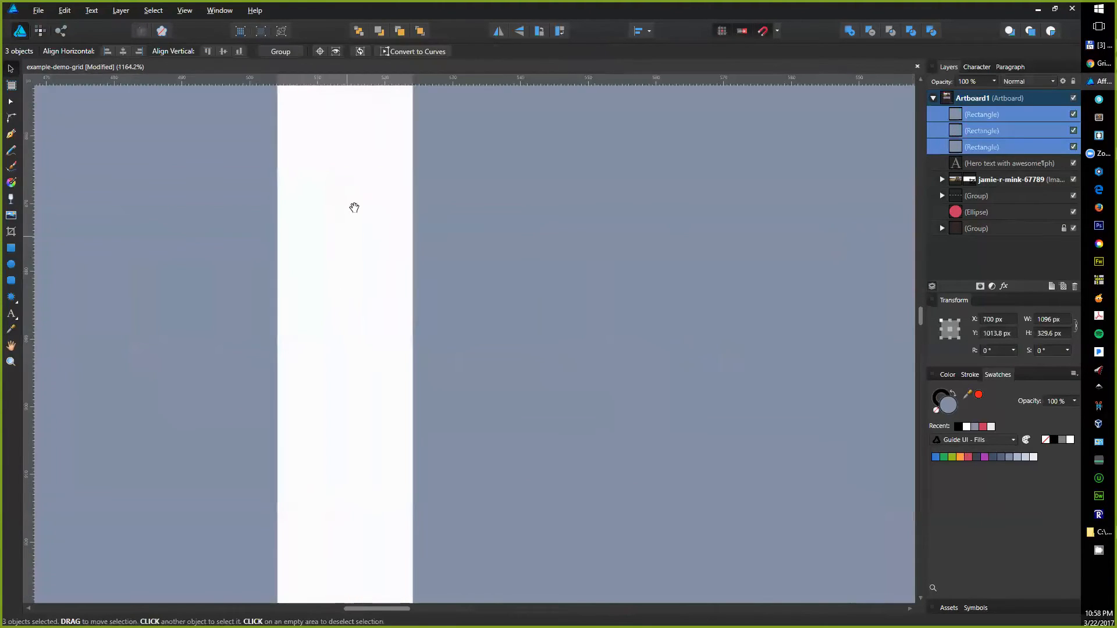
scroll(361, 374, up, 2)
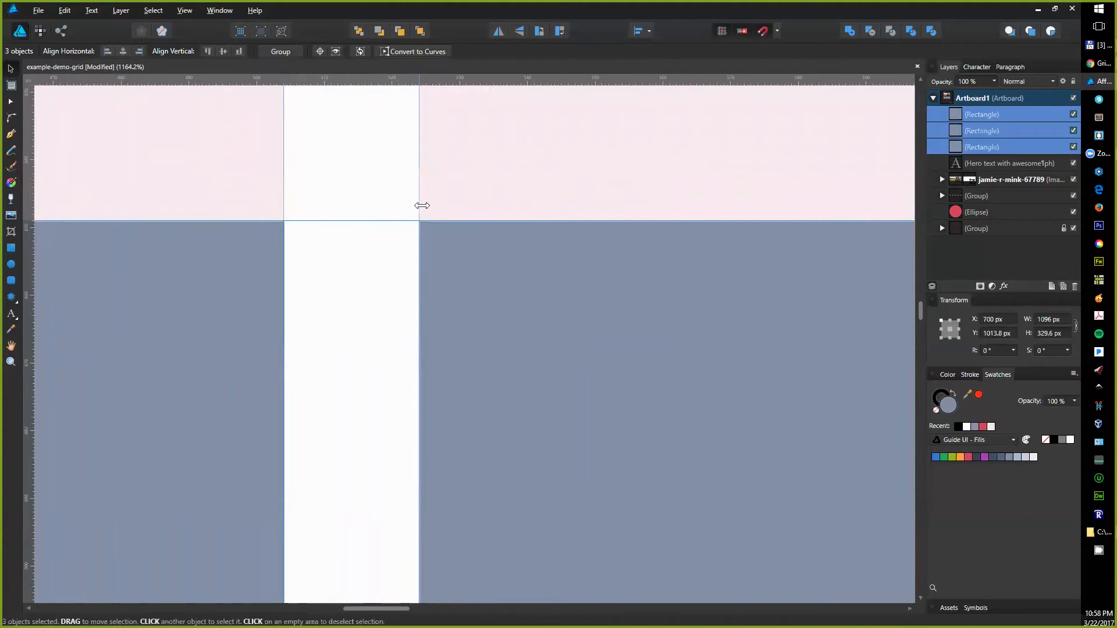
- Place vertical guides on the left and right edges of the column gutter
key(ctrl+1)
drag(645, 332, 516, 332)
scroll(516, 326, up, 5)
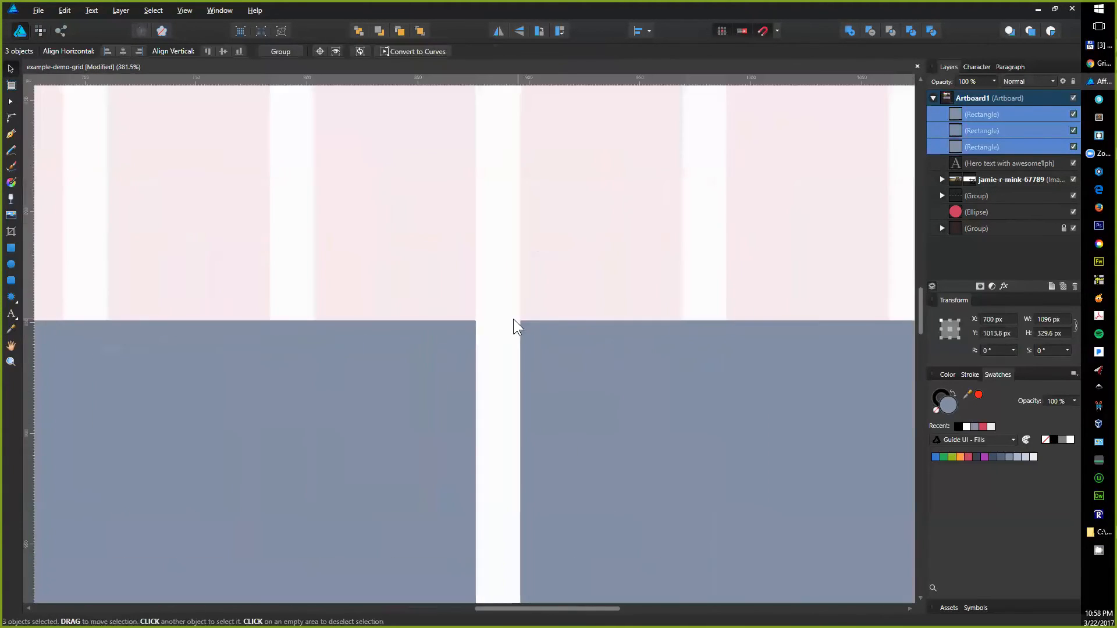
drag(29, 271, 475, 299)
drag(30, 272, 518, 276)
key(ctrl+1)
- Delete the three grey placeholder rectangles
click(502, 357)
shift+click(349, 367)
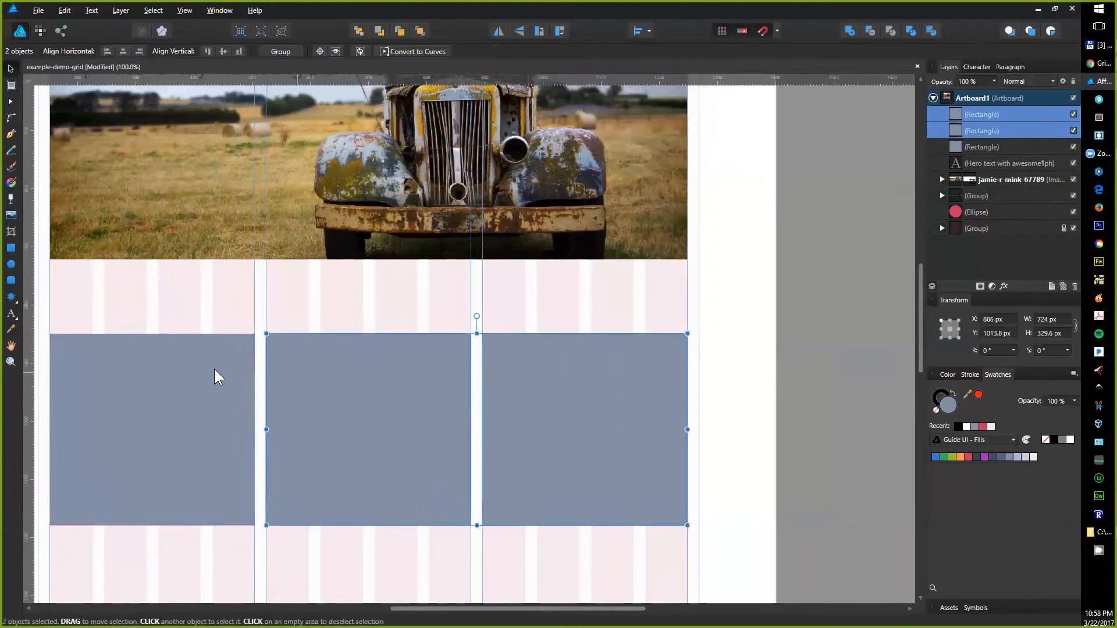
shift+click(215, 369)
key(Delete)
drag(223, 367, 411, 324)
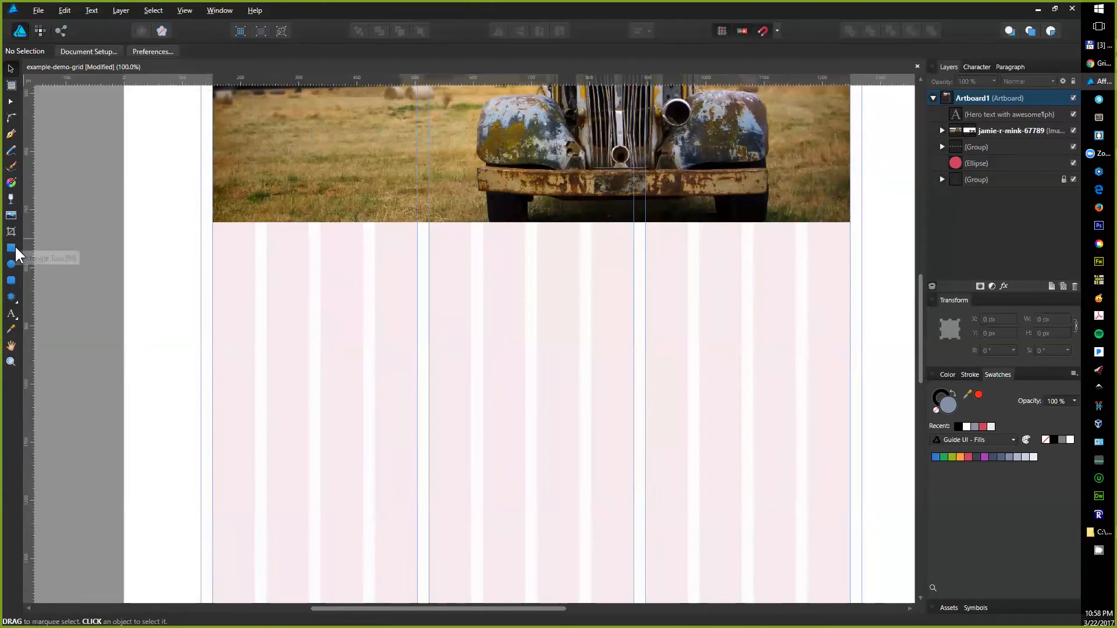
- Add the artistic text 'Heading A' and align it to the left column guide
key(t)
click(231, 284)
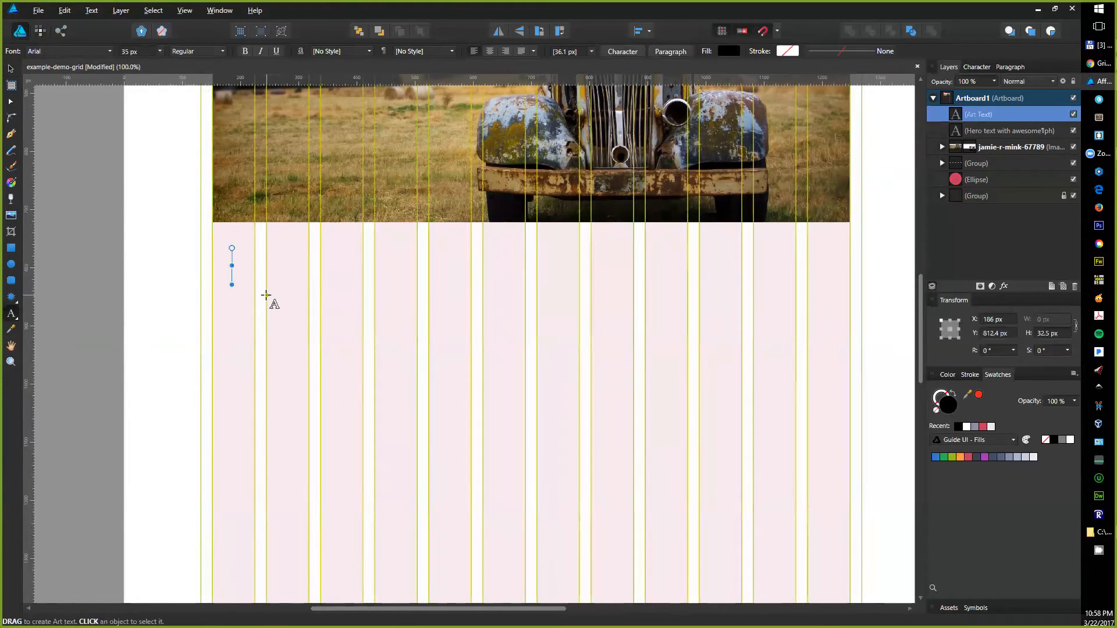
text(Heading A)
key(Escape)
key(Escape)
drag(282, 276, 347, 286)
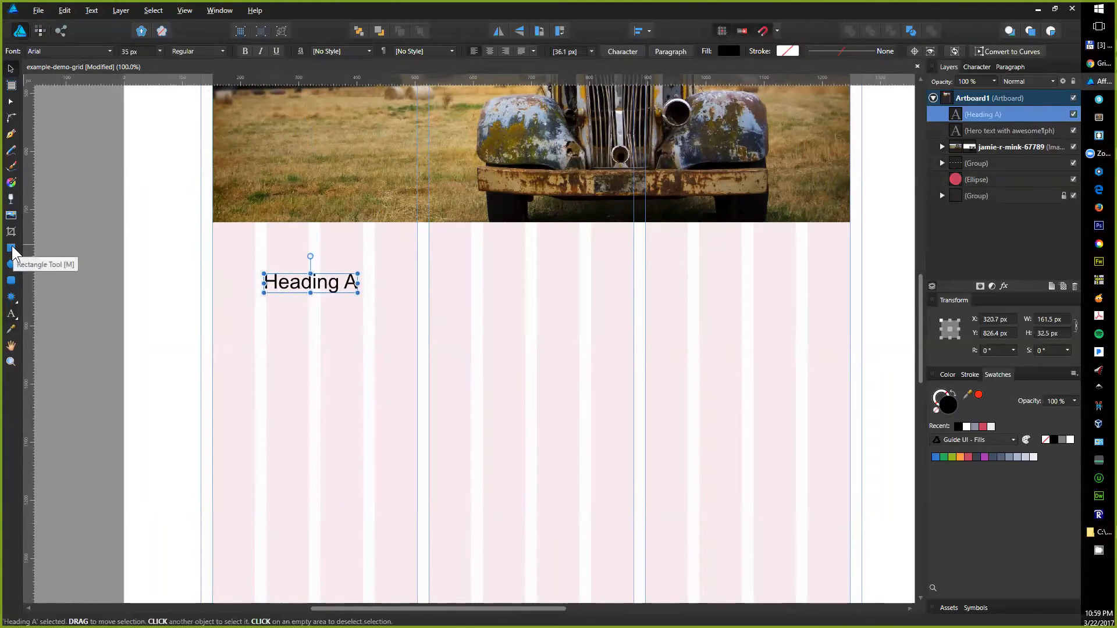
drag(297, 289, 244, 285)
- Set the Heading A title's font size to 30 px
click(129, 51)
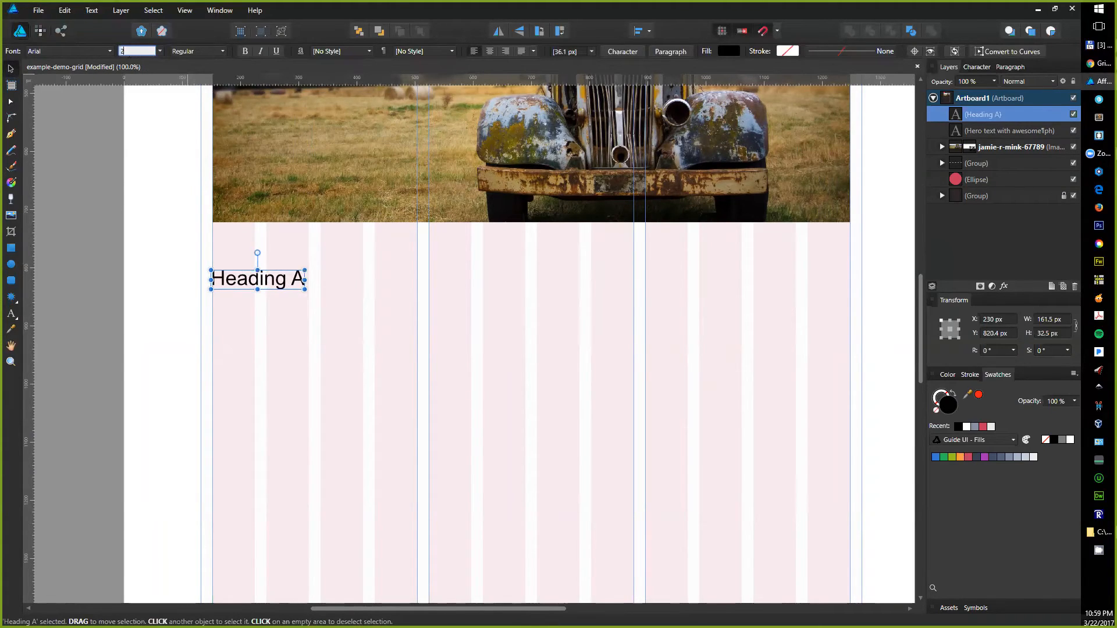
text(24)
key(Return)
click(175, 221)
drag(187, 233, 178, 278)
click(161, 353)
click(129, 52)
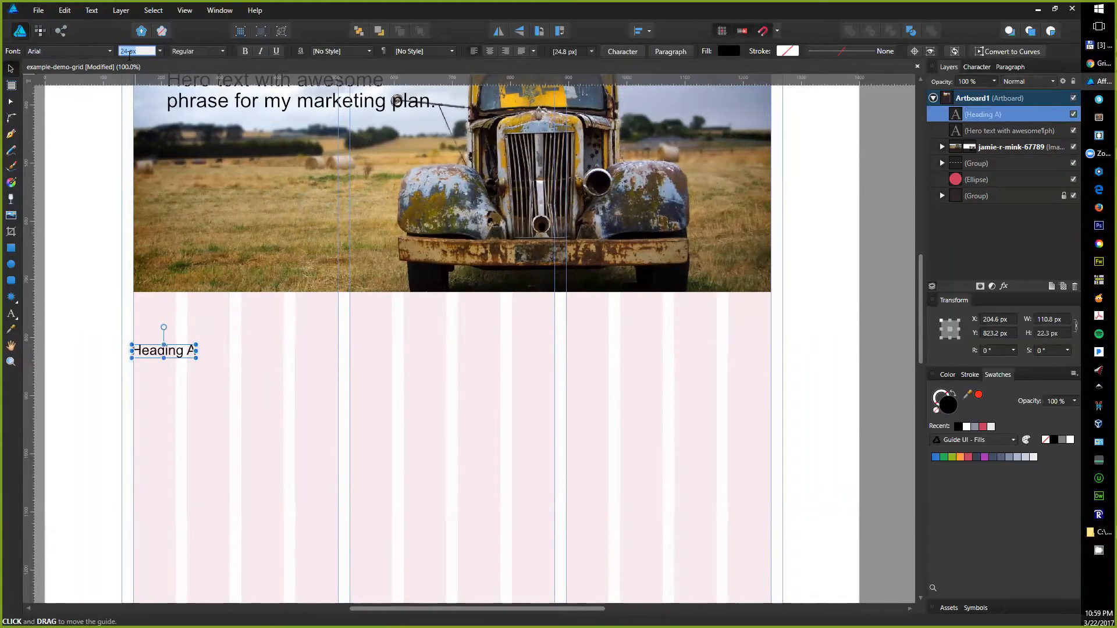
text(3)
key(Return)
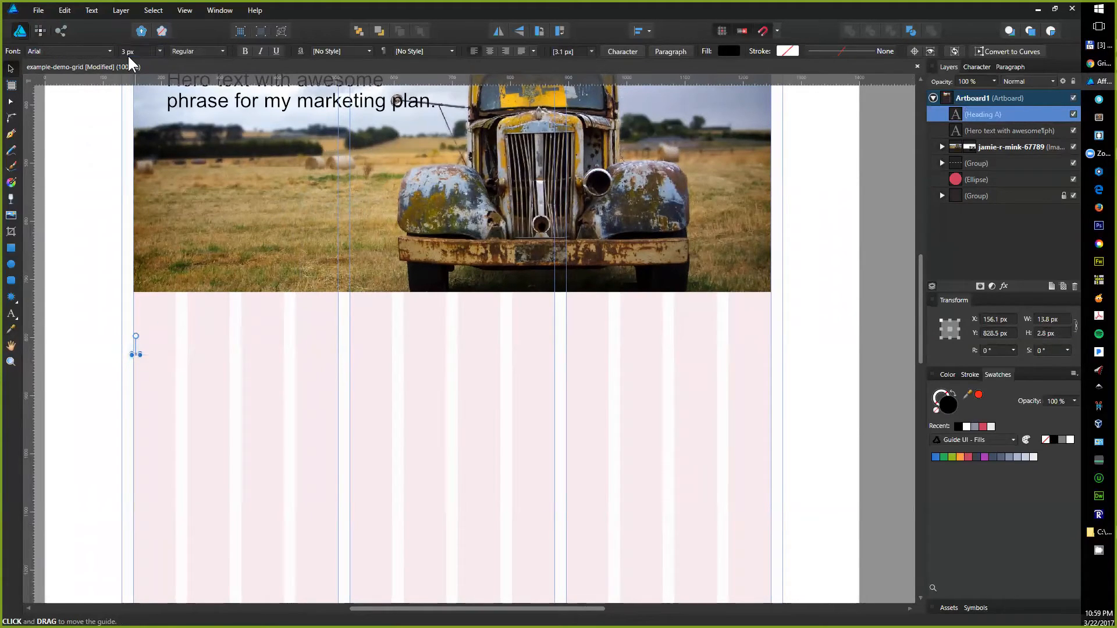
click(128, 53)
text(30)
key(Return)
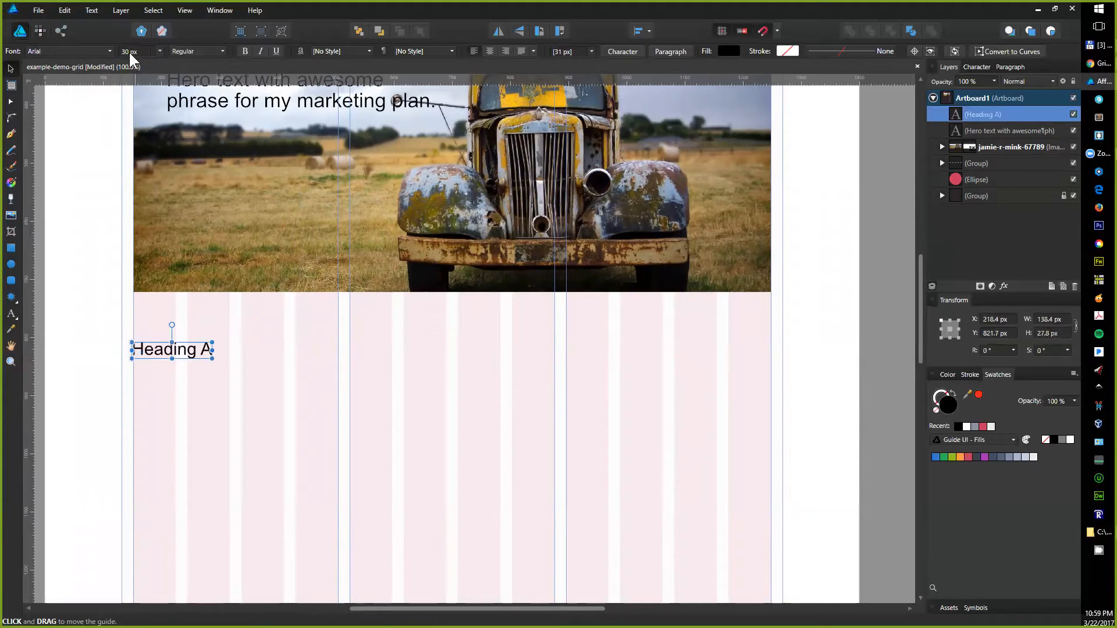
click(82, 235)
- Draw a roughly 352 × 126 px grey placeholder rectangle under Heading A
scroll(182, 259, down, 3)
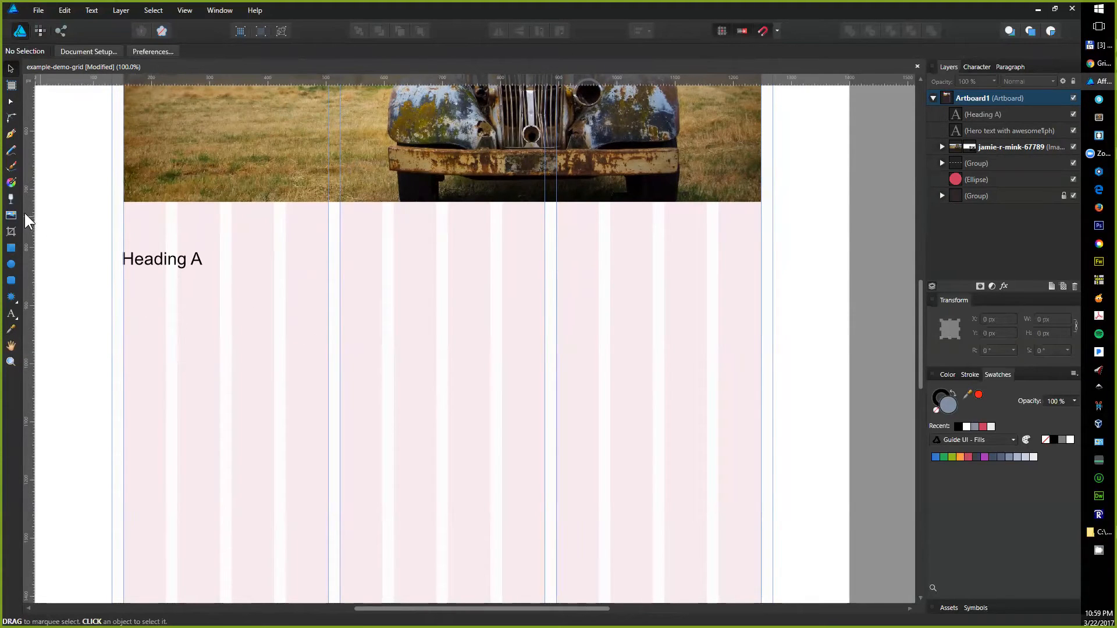
click(10, 248)
drag(123, 281, 326, 338)
drag(327, 342, 328, 351)
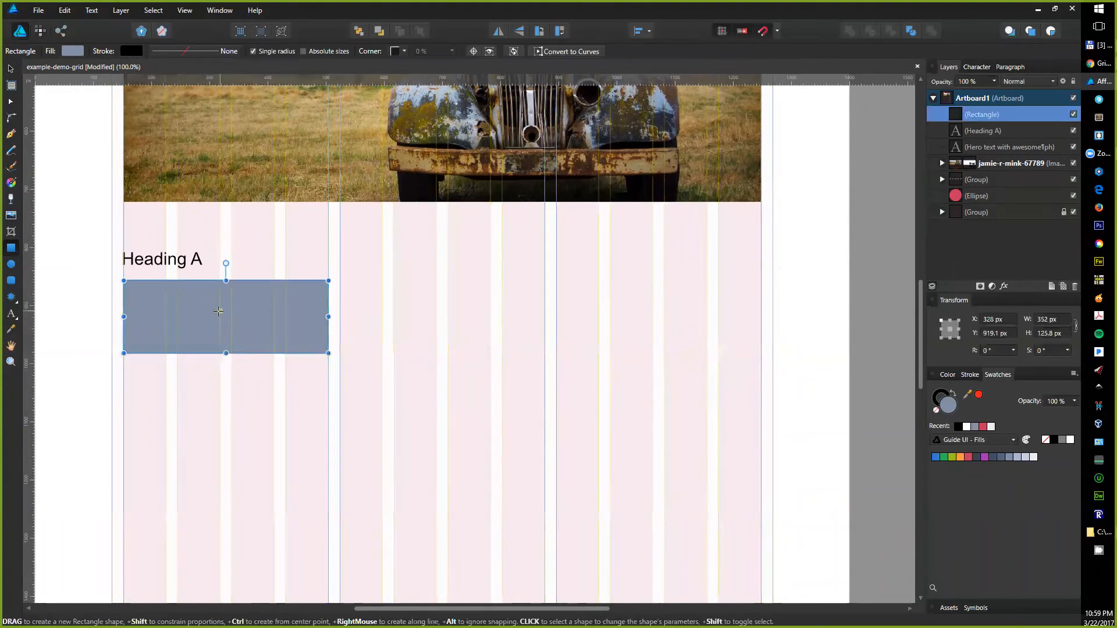
click(63, 259)
key(alt+Tab)
key(alt+Tab)
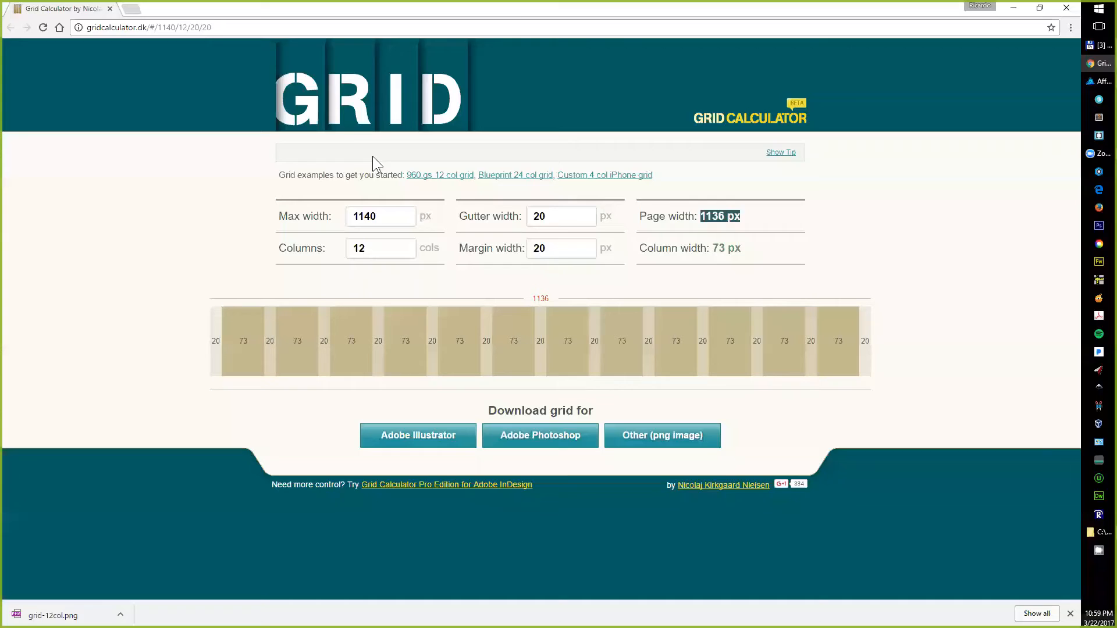
- Search Google for 'lorem ipsum' and open the lipsum.com site
click(215, 28)
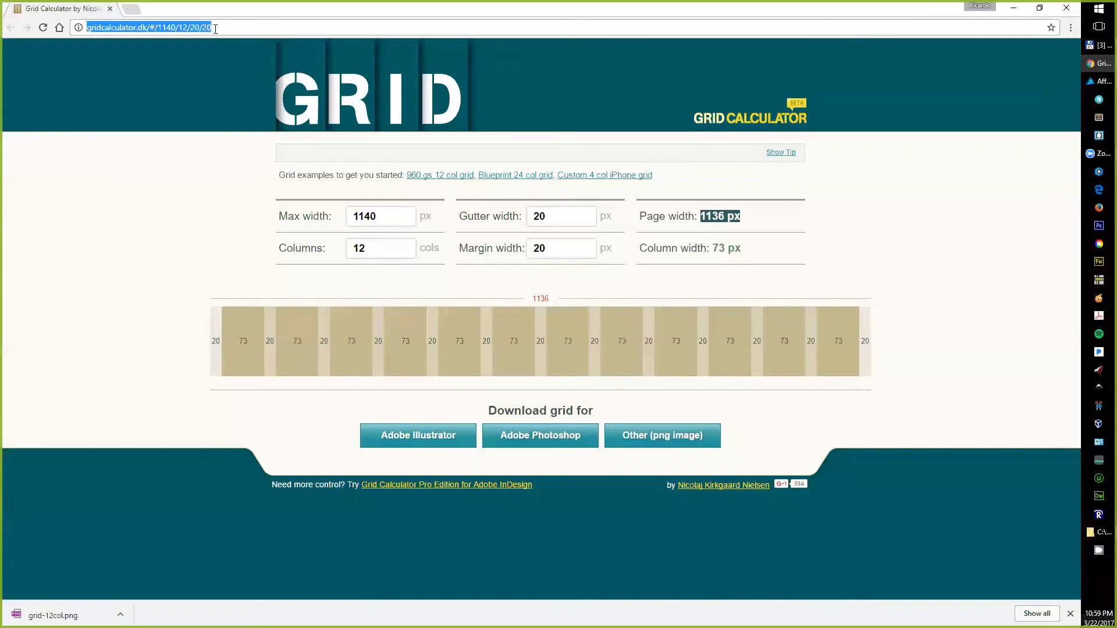
text(lorem)
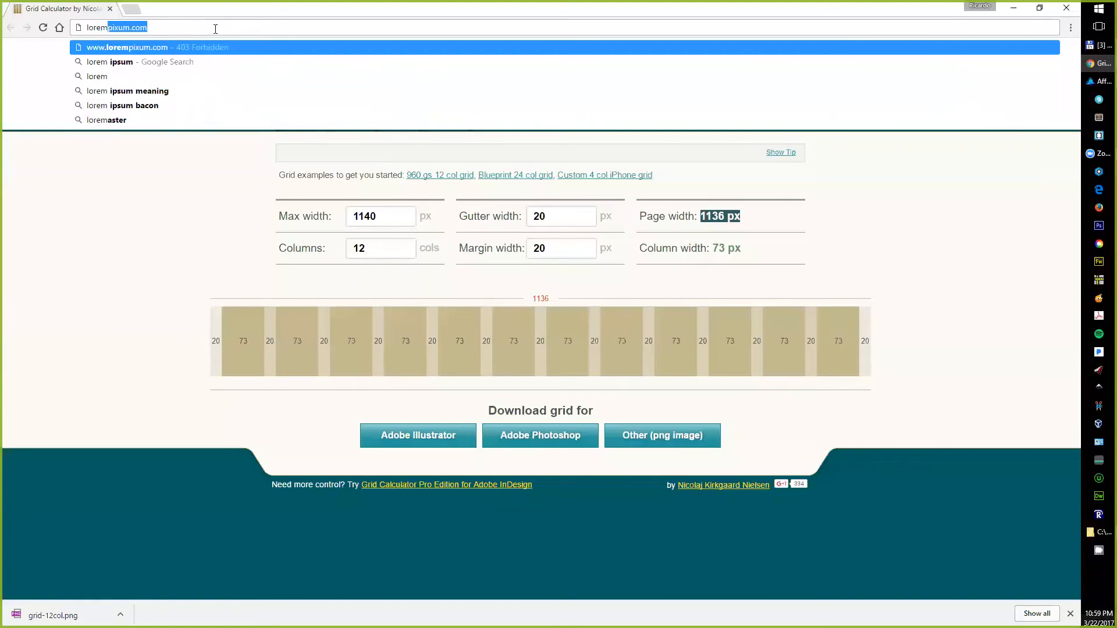
text( ipsum)
key(Return)
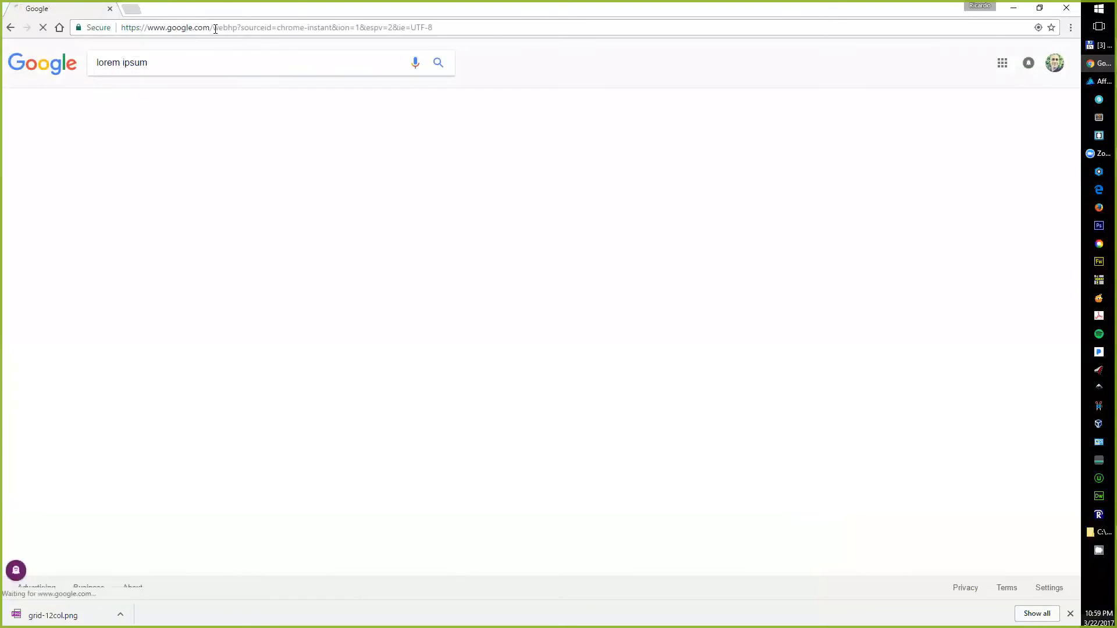
click(170, 144)
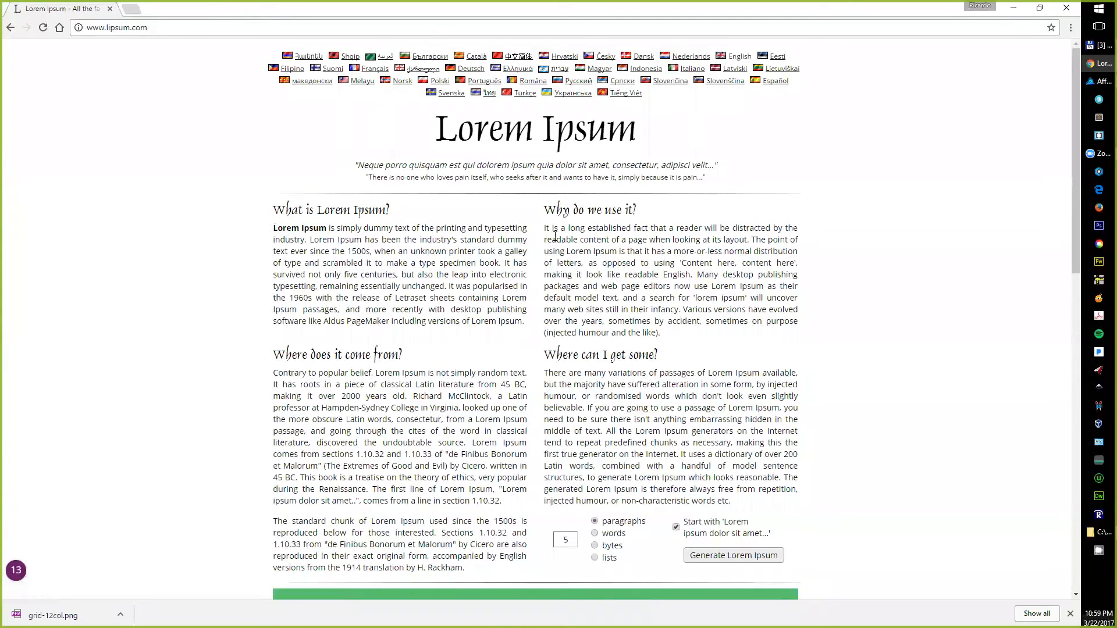
- Select the first two lines of the standard Lorem Ipsum passage to copy
scroll(538, 376, down, 3)
scroll(537, 375, up, 3)
scroll(363, 355, down, 10)
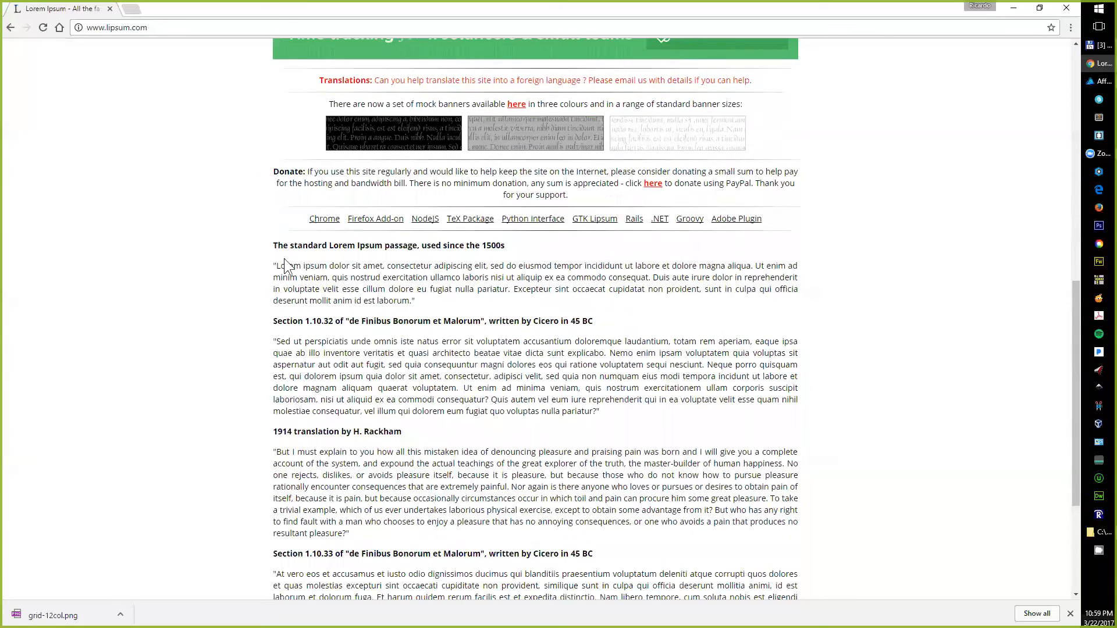
drag(274, 266, 415, 299)
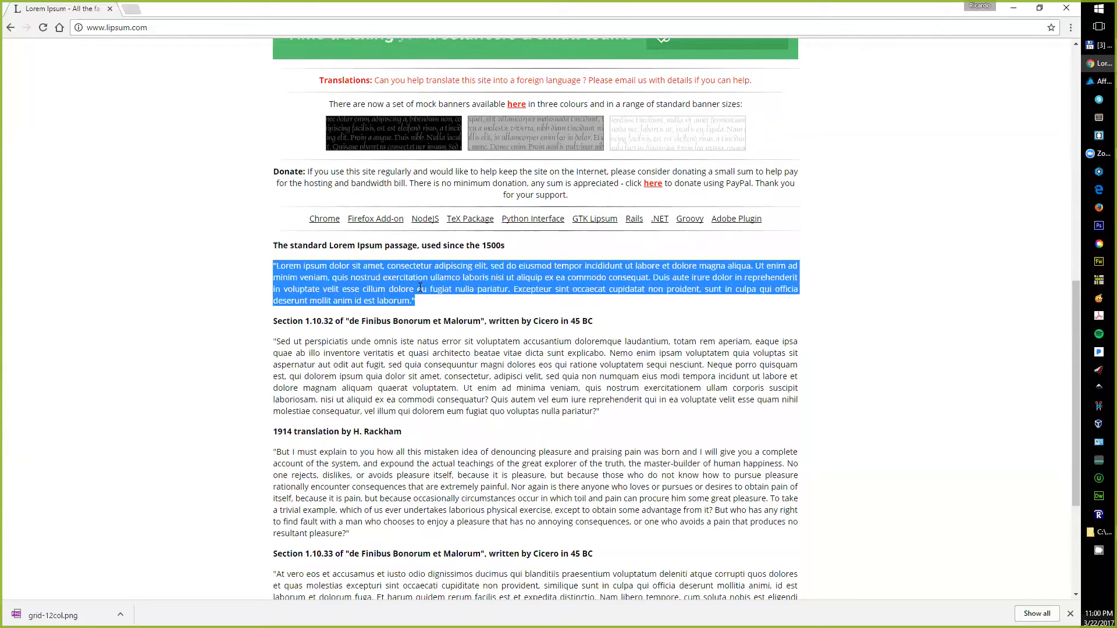
click(279, 265)
drag(278, 266, 649, 278)
key(ctrl+c)
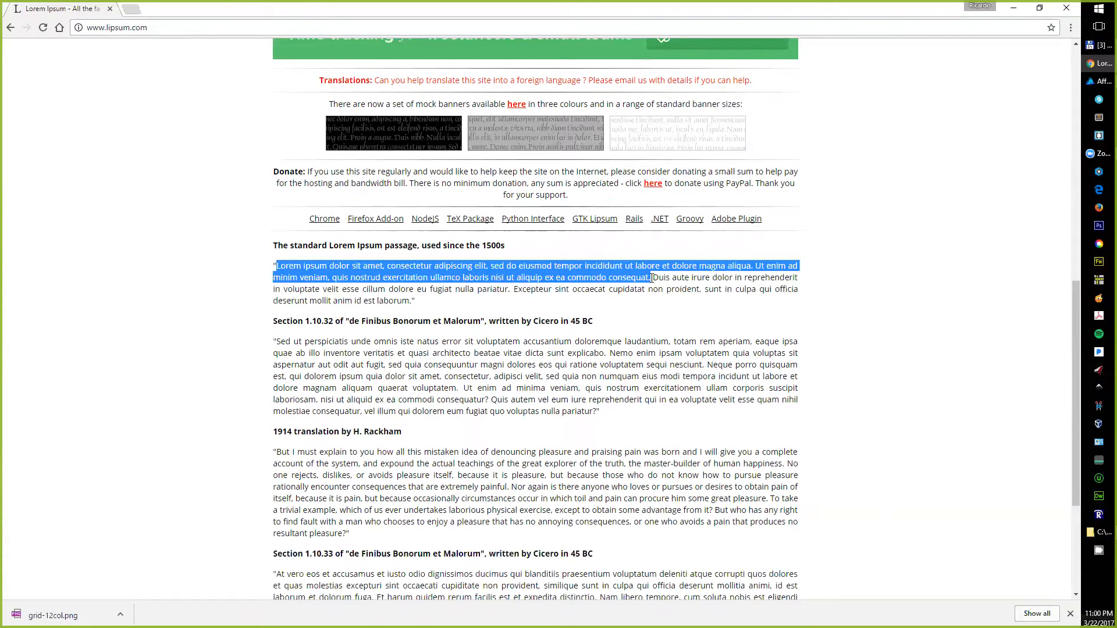
key(alt+Tab)
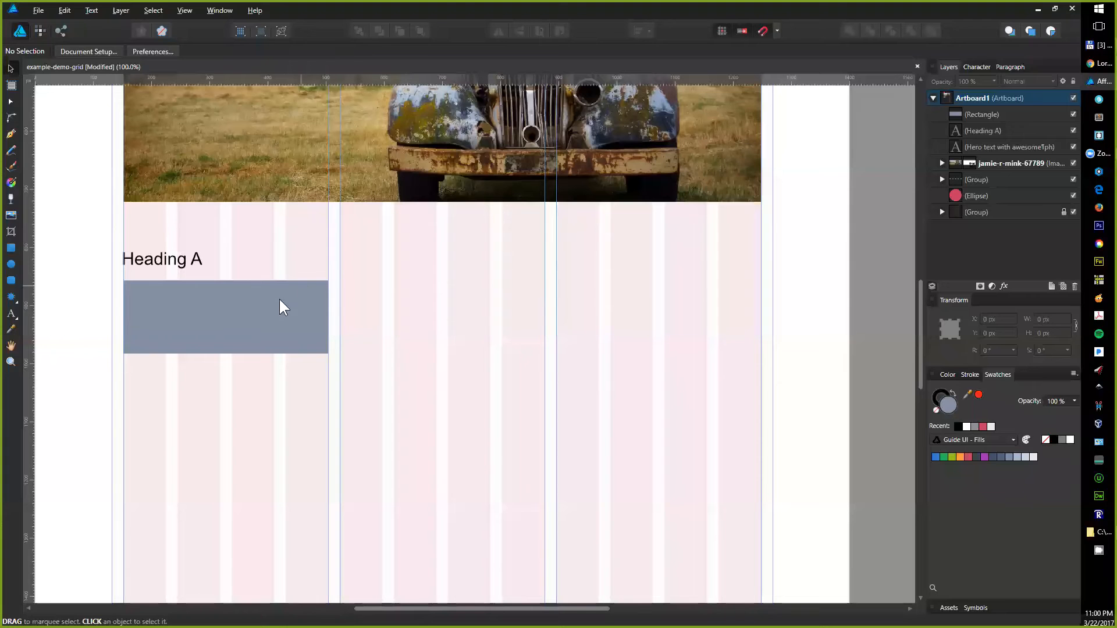
- Draw a frame text box below the grey rectangle and paste the Lorem ipsum text into it
click(11, 314)
click(16, 319)
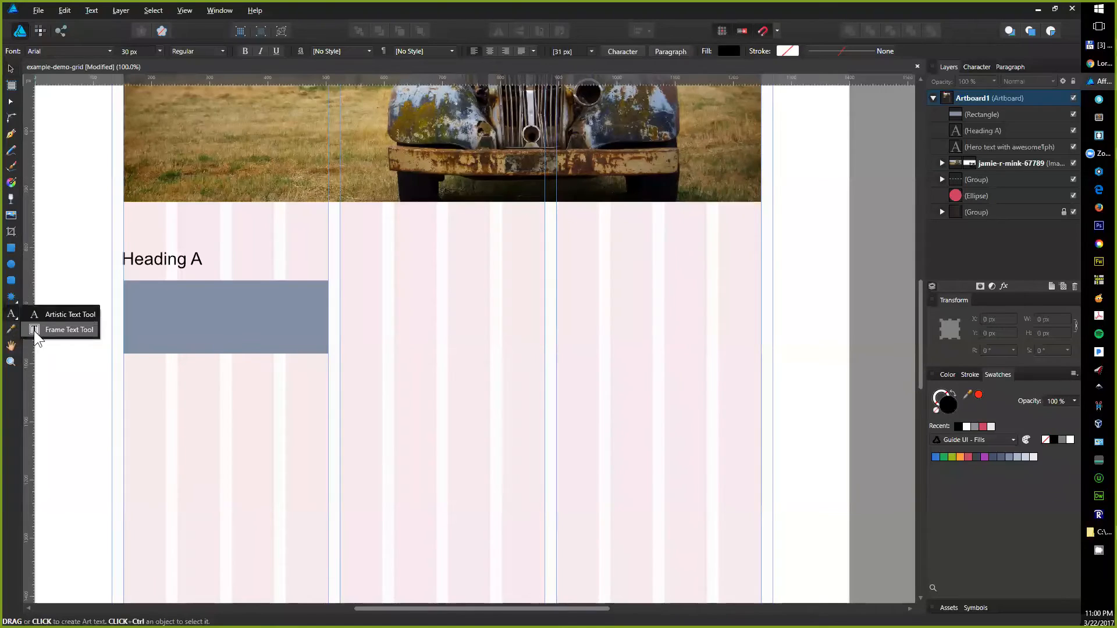
click(35, 329)
drag(125, 367, 330, 476)
key(ctrl+v)
key(Escape)
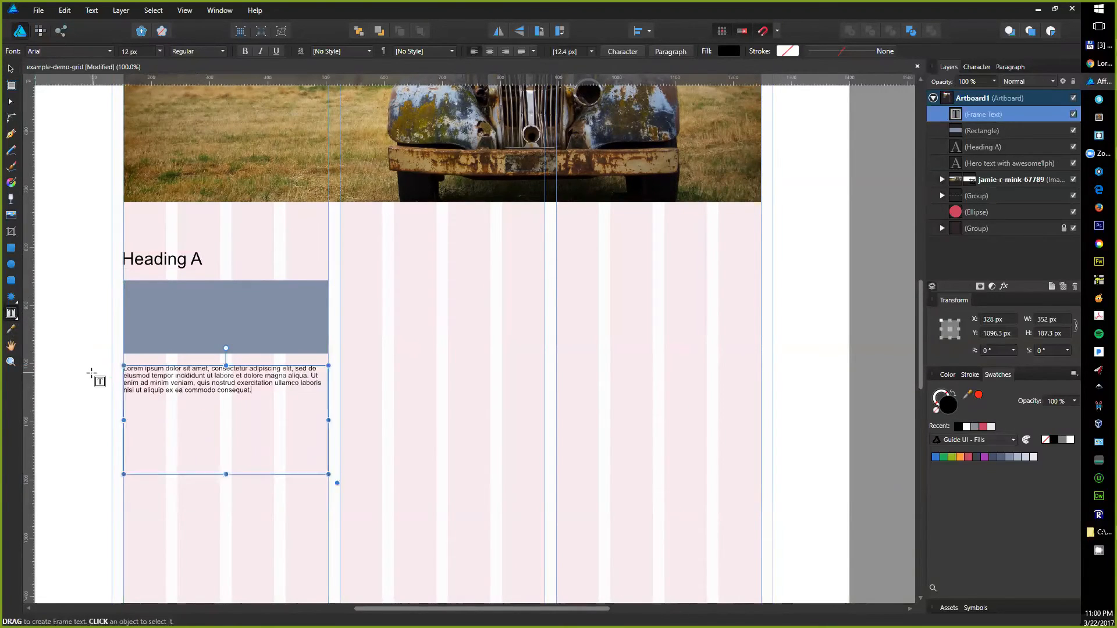
key(Escape)
- Set the Lorem ipsum body text frame to 16 px
key(v)
click(226, 400)
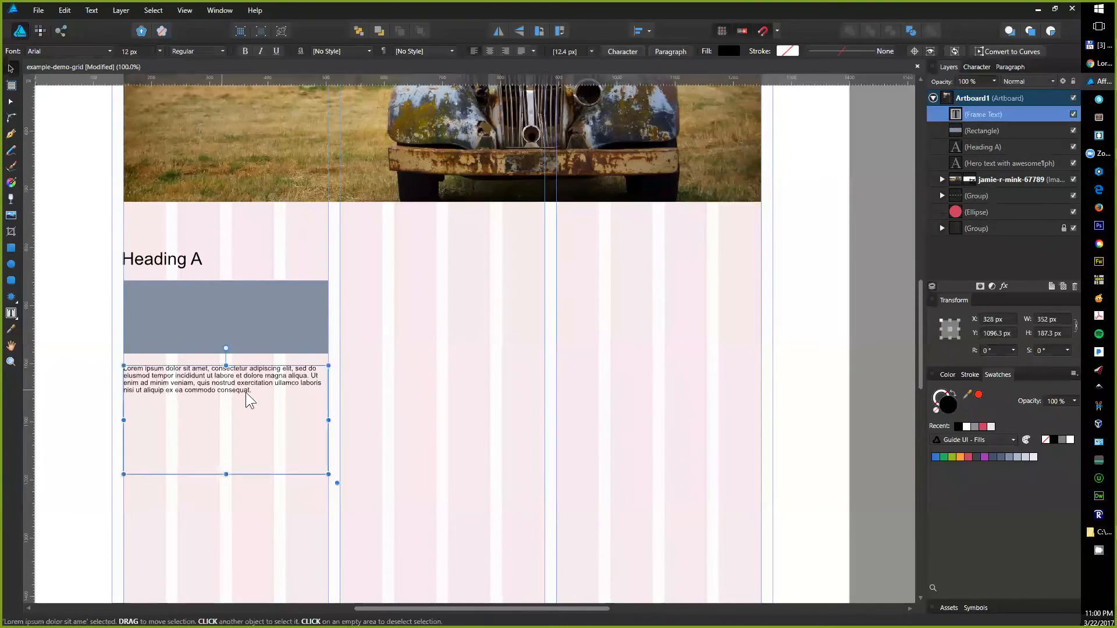
click(134, 51)
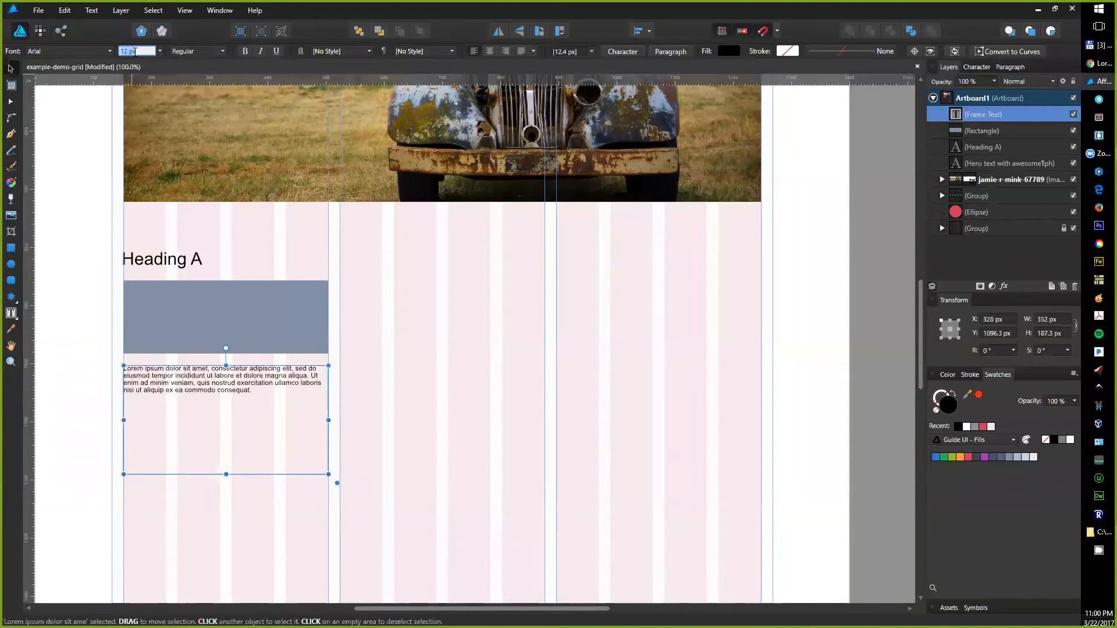
text(16)
key(Return)
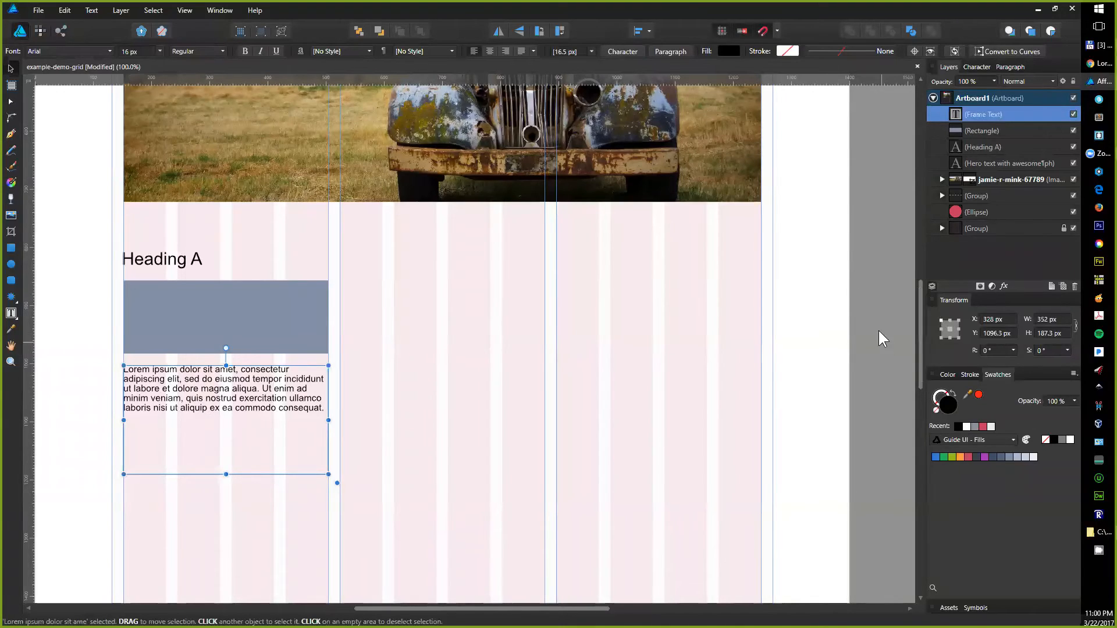
- Set the Lorem ipsum paragraph's leading to 24 px and shorten its frame to fit the text
click(975, 67)
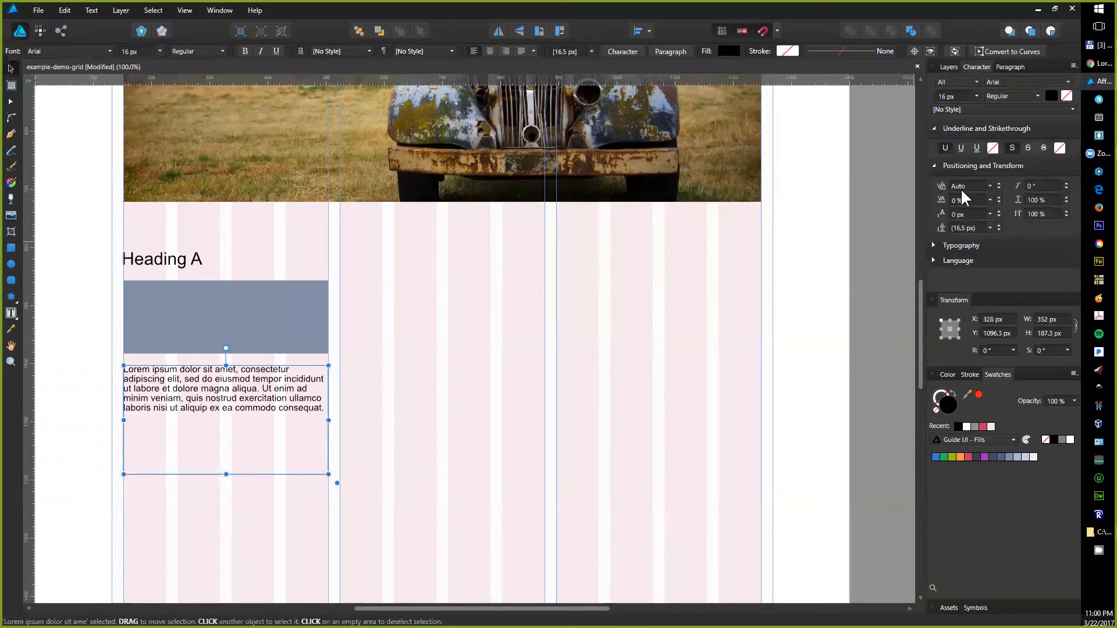
click(960, 228)
text(24)
key(Return)
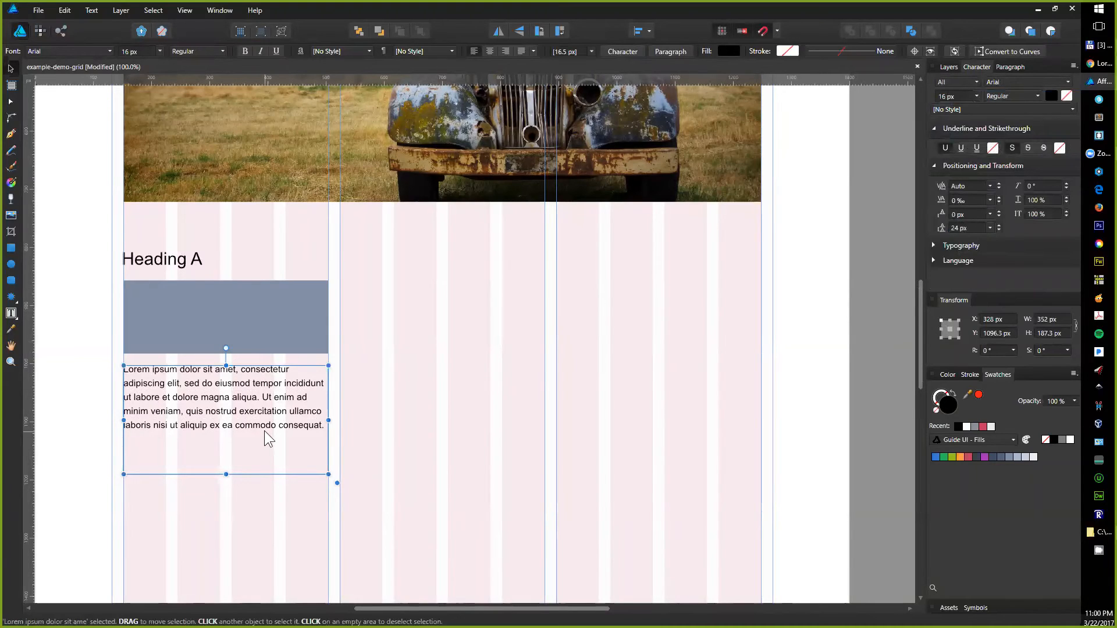
drag(225, 474, 230, 439)
- Duplicate the Heading A column (heading, grey box, paragraph) into the second column and snap it to the guide
click(99, 399)
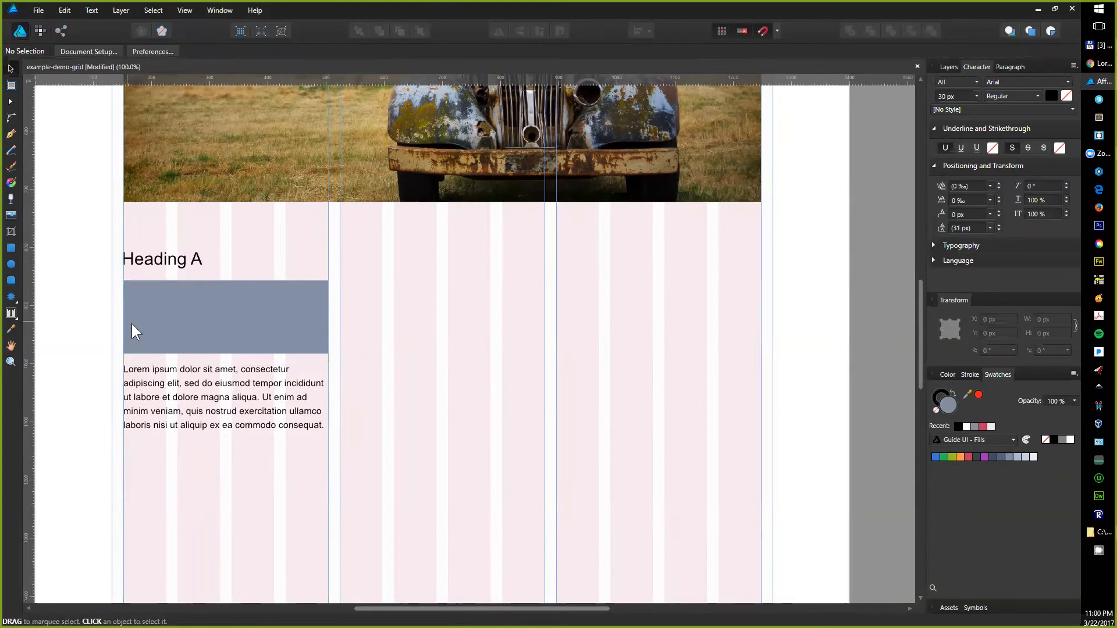
drag(91, 232, 368, 448)
drag(192, 336, 401, 339)
scroll(361, 299, up, 7)
drag(363, 299, 359, 298)
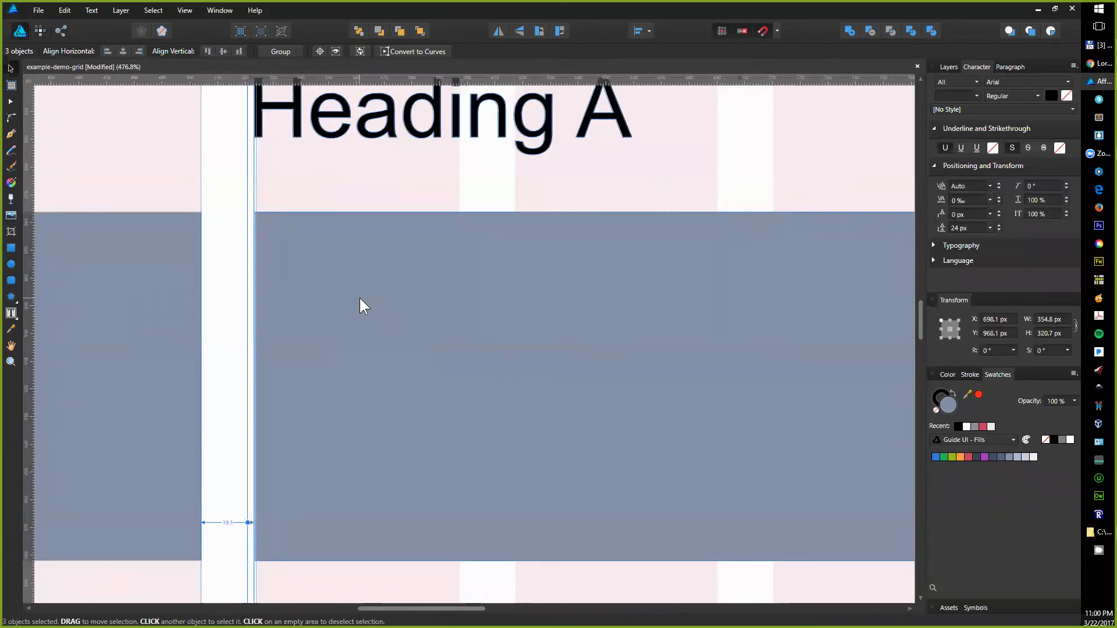
scroll(267, 239, up, 8)
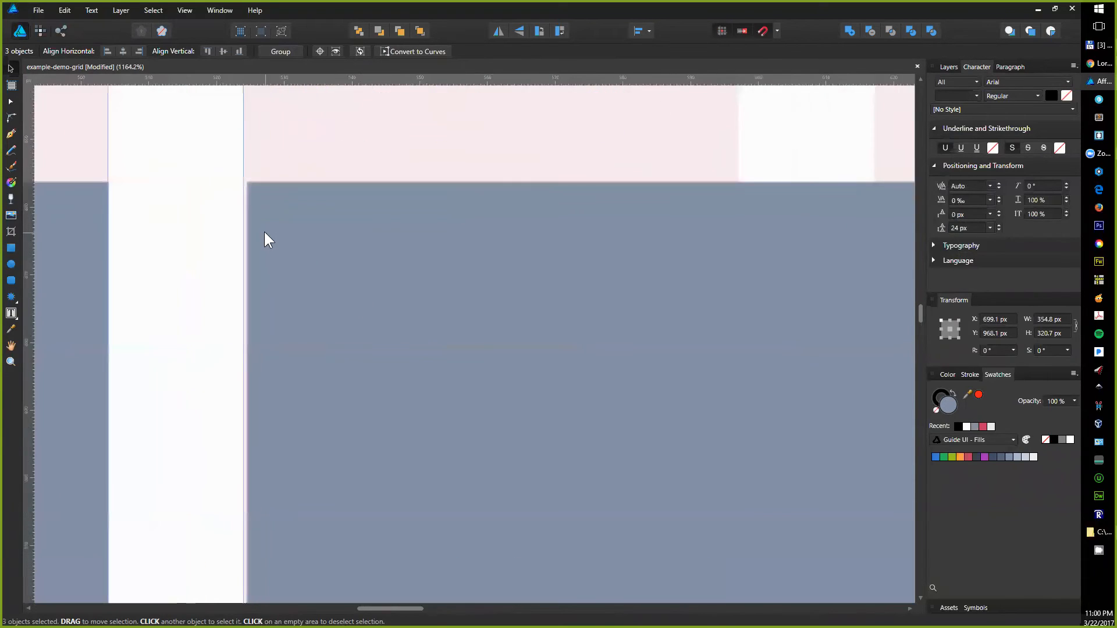
key(Left)
drag(261, 216, 263, 217)
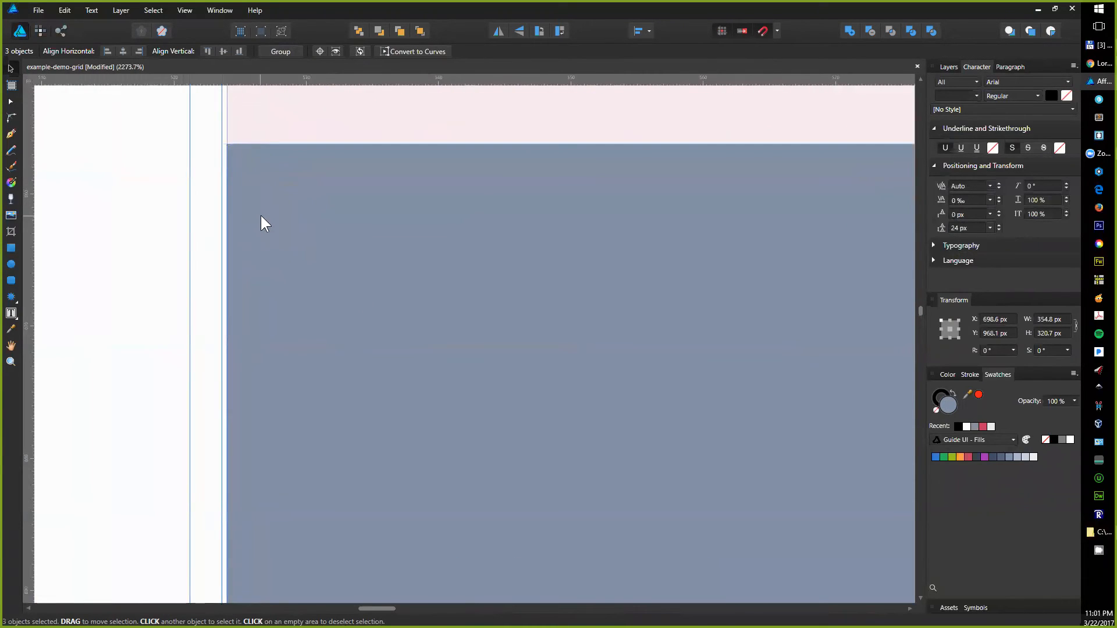
key(ctrl+1)
- Align the copied heading with its column edge
click(460, 298)
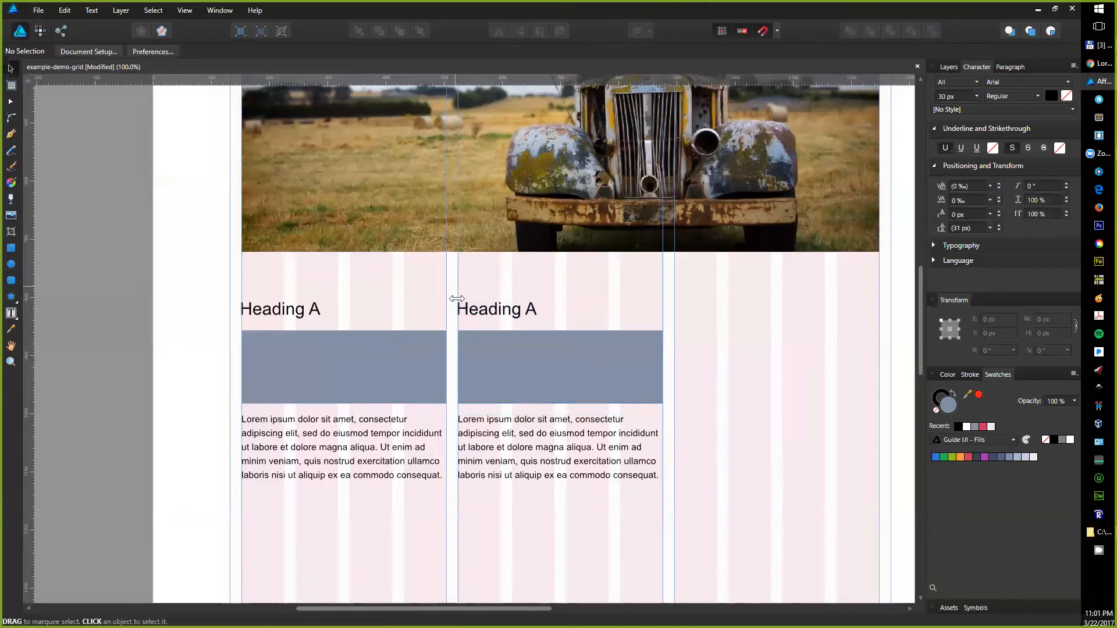
scroll(463, 307, up, 12)
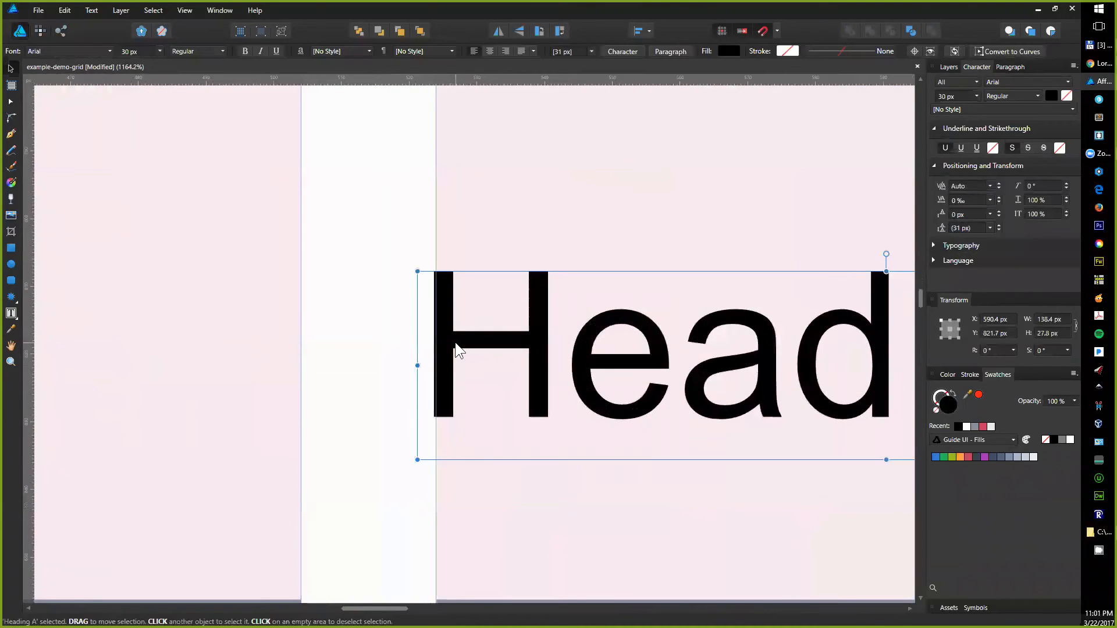
drag(455, 343, 459, 343)
key(ctrl+1)
scroll(223, 342, up, 11)
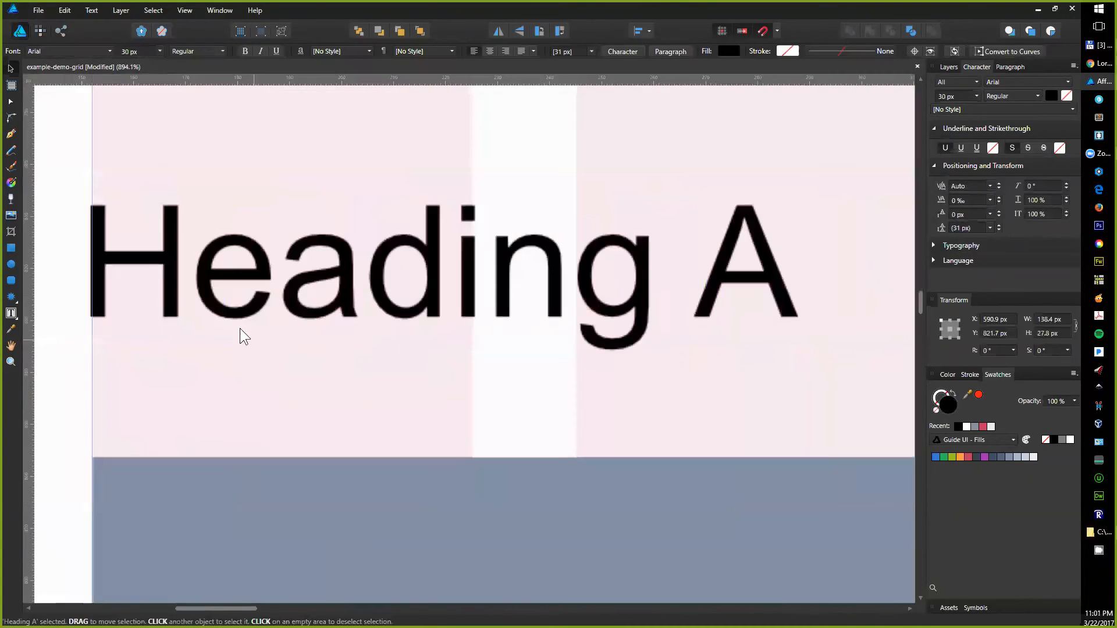
click(167, 293)
key(ctrl+1)
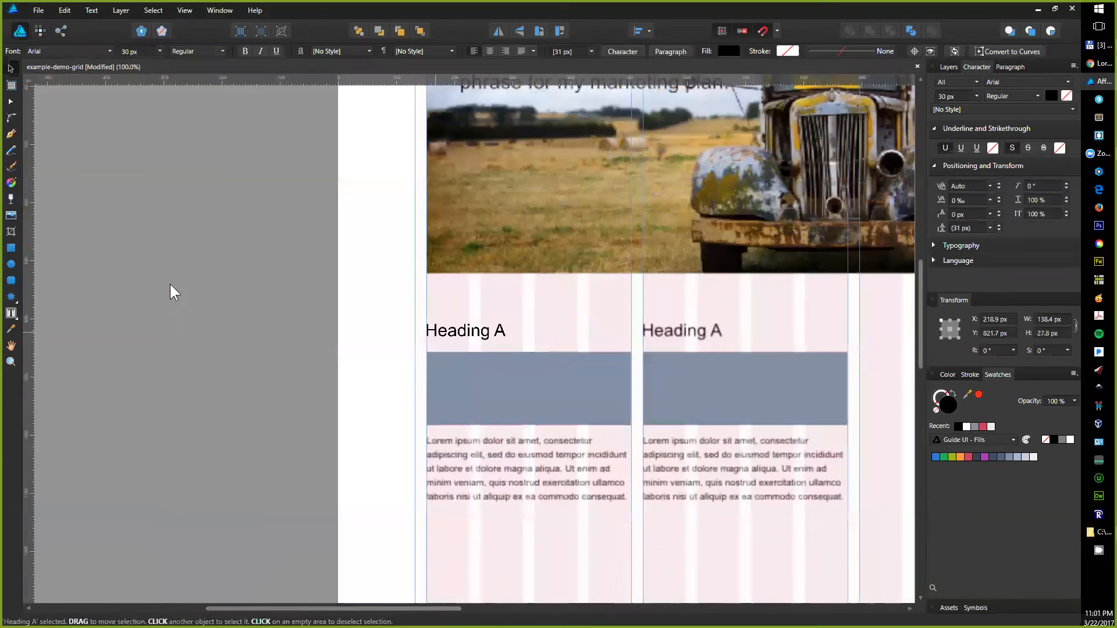
drag(636, 357, 284, 321)
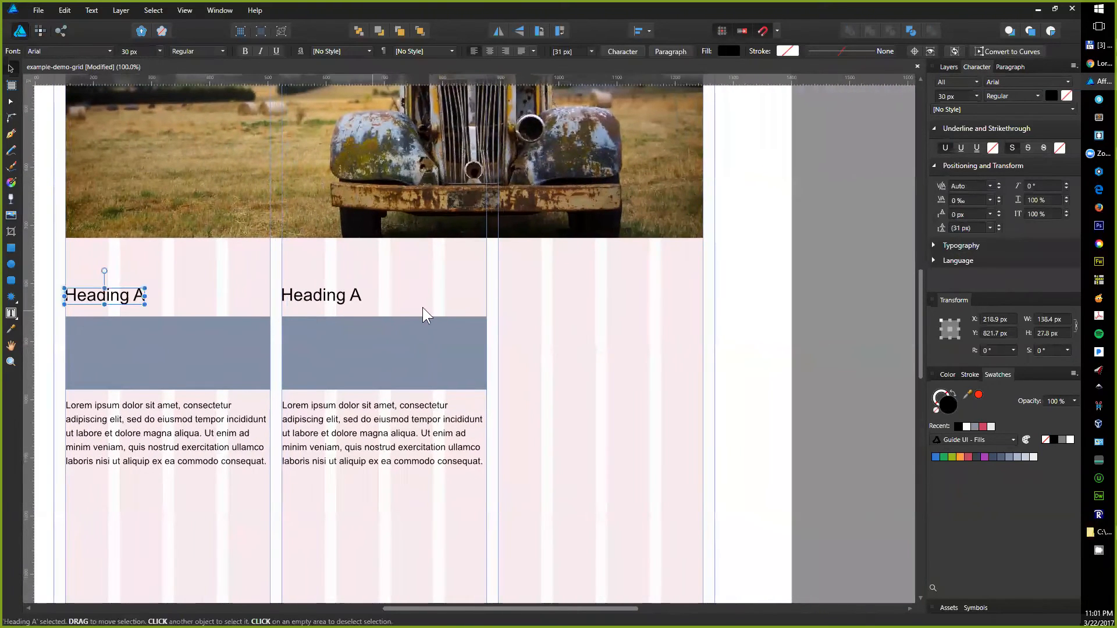
- Duplicate the second column into the third column and nudge it onto the column guide
drag(274, 275, 511, 503)
drag(322, 346, 540, 358)
key(Left)
scroll(487, 321, up, 11)
key(Left)
key(Left)
key(Left)
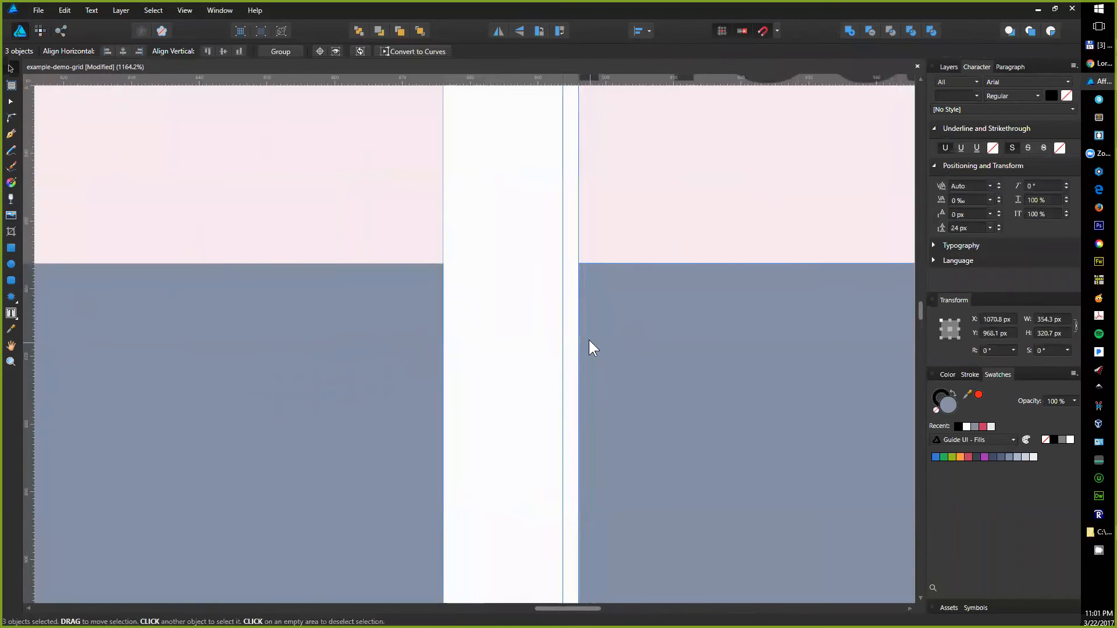
scroll(592, 348, down, 14)
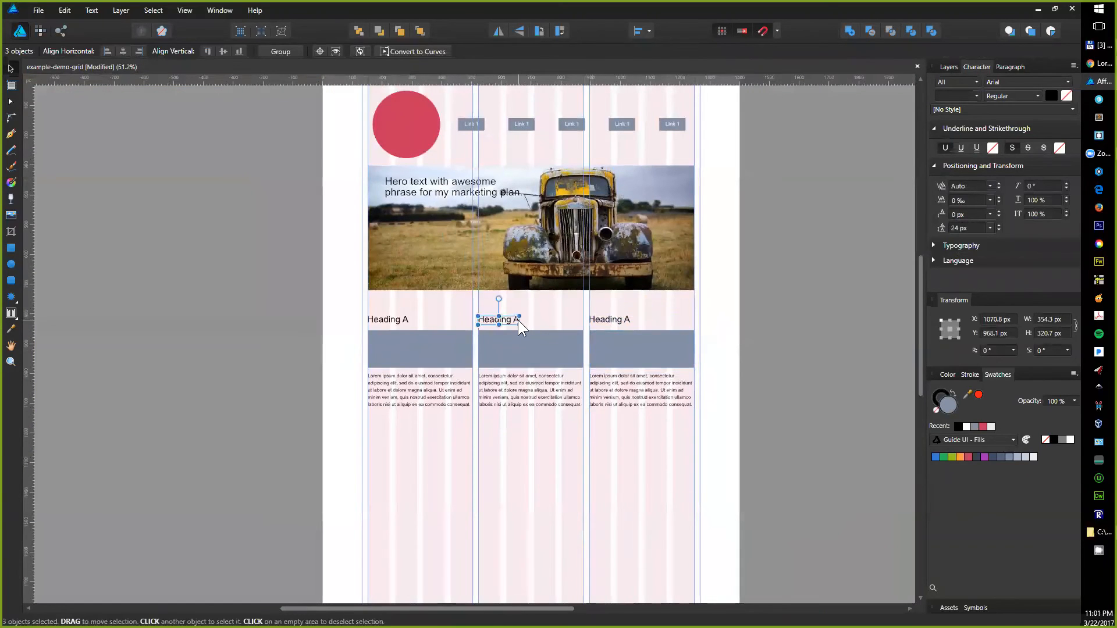
- Retitle the middle and right column headings to Heading B and Heading C
double_click(517, 320)
key(BackSpace)
text(B)
triple_click(627, 320)
text(C)
key(Escape)
key(Escape)
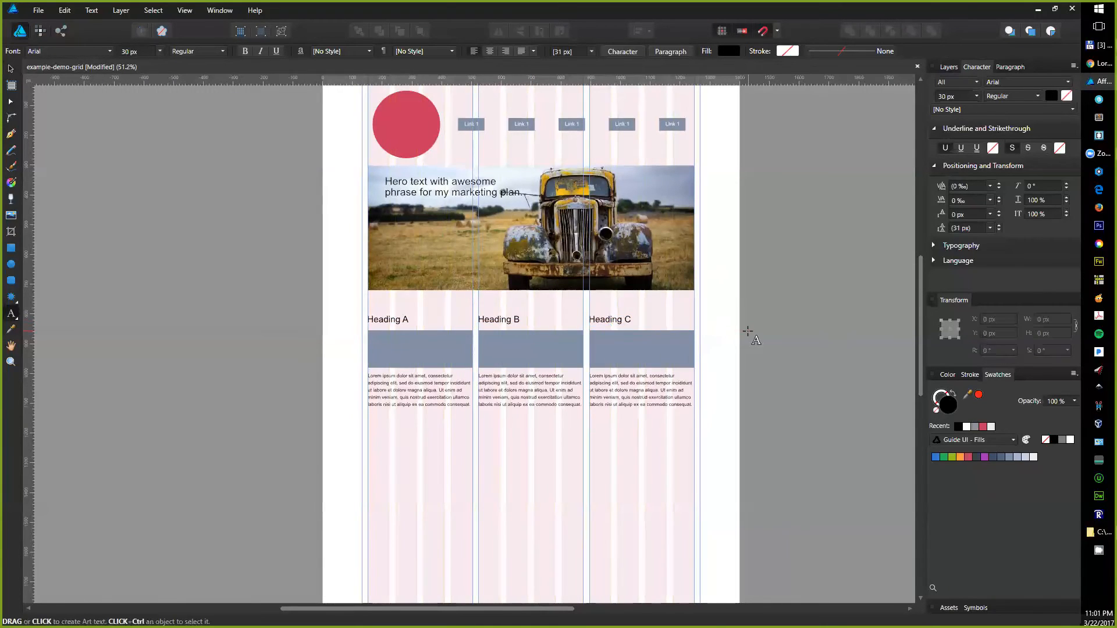
key(v)
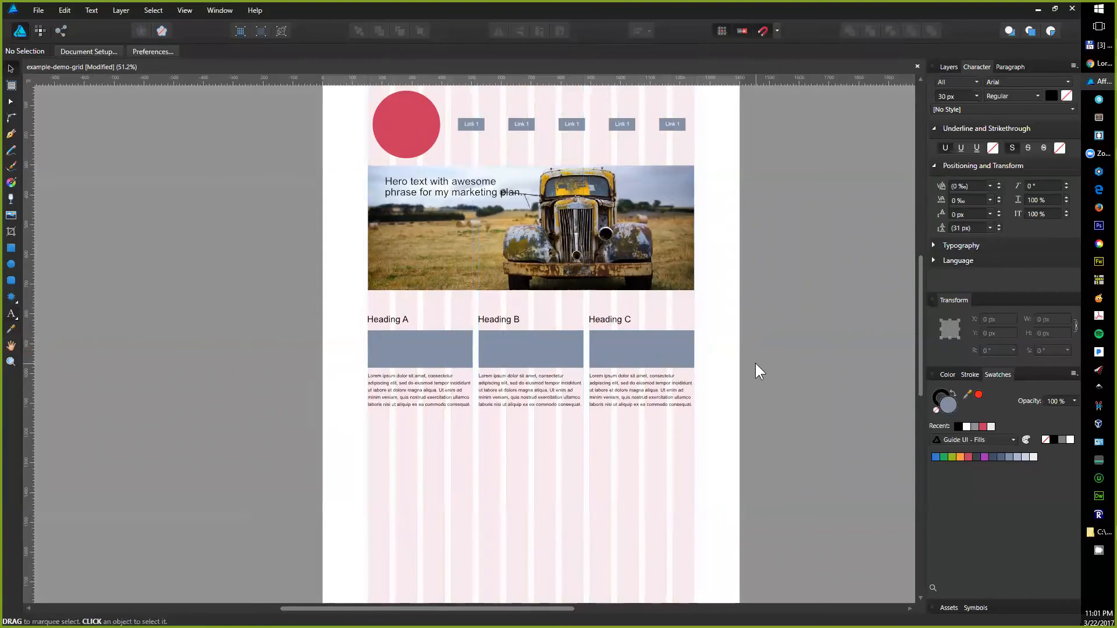
key(ctrl+1)
drag(768, 337, 542, 264)
drag(413, 280, 478, 274)
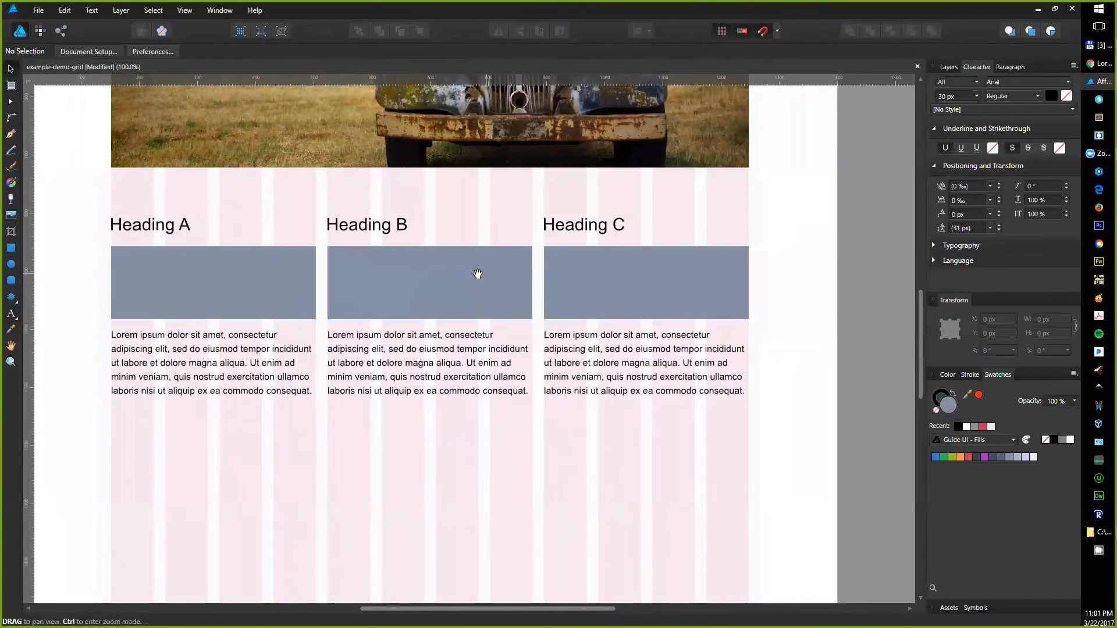
- Delete column B's grey box and stretch its paragraph frame up under the heading
click(421, 290)
key(Delete)
click(425, 366)
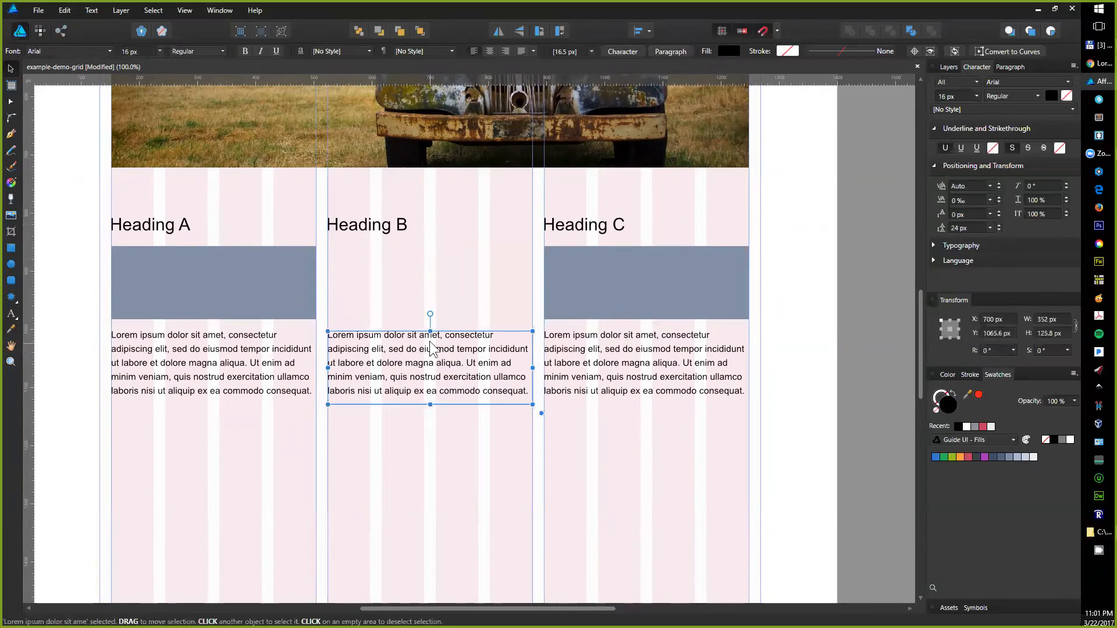
drag(430, 331, 424, 244)
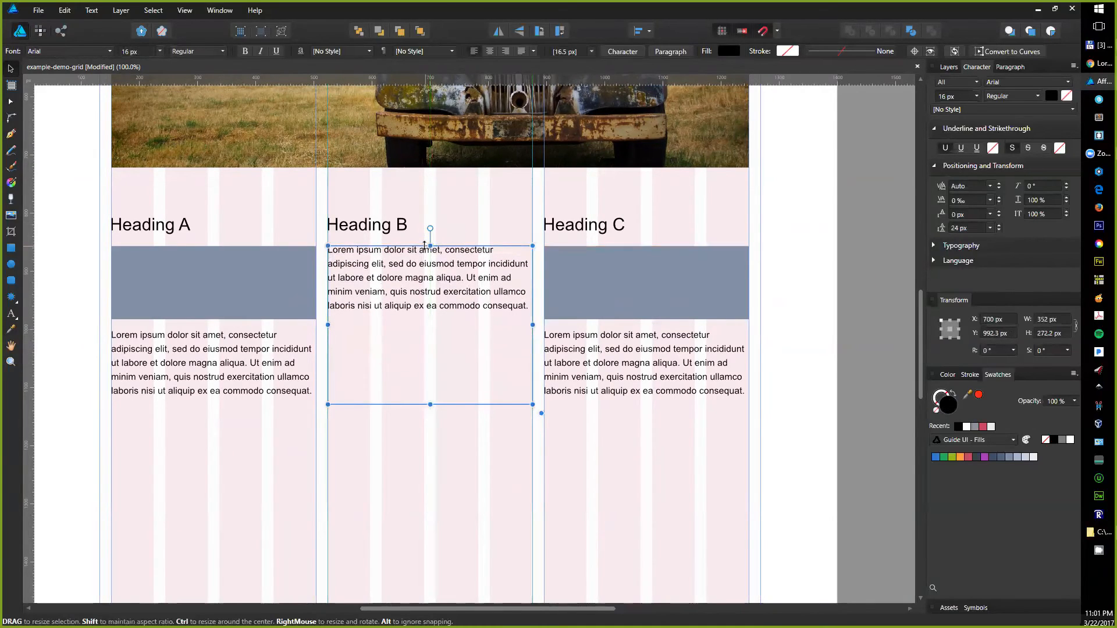
- Paste a second Lorem ipsum paragraph into column B's text frame
double_click(520, 314)
drag(527, 306, 327, 249)
key(ctrl+c)
click(531, 306)
key(Return)
key(ctrl+v)
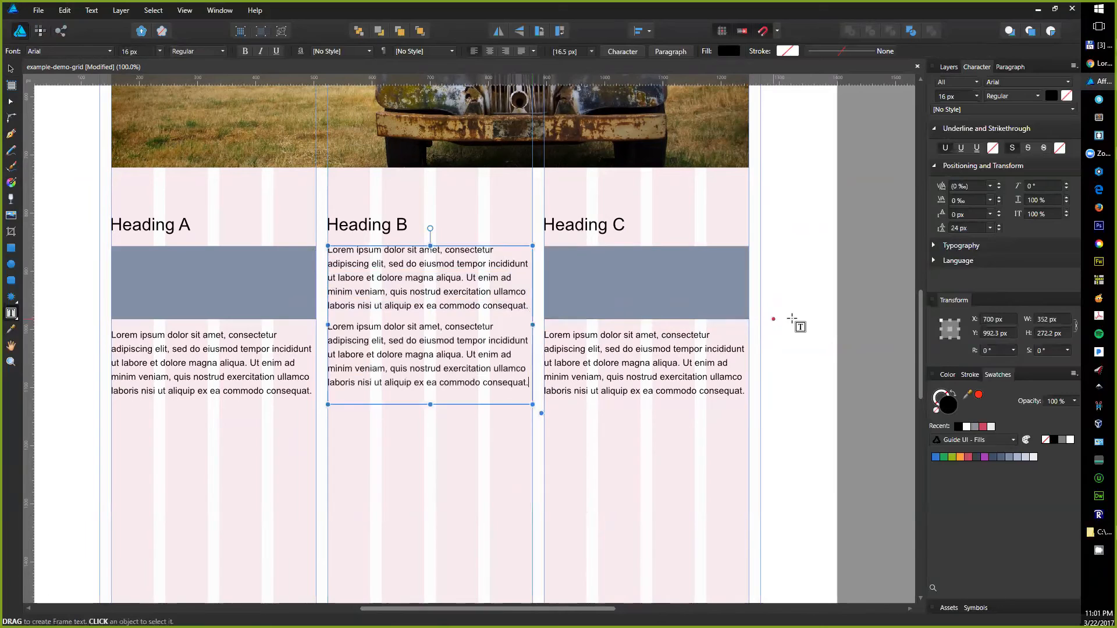
click(792, 319)
key(v)
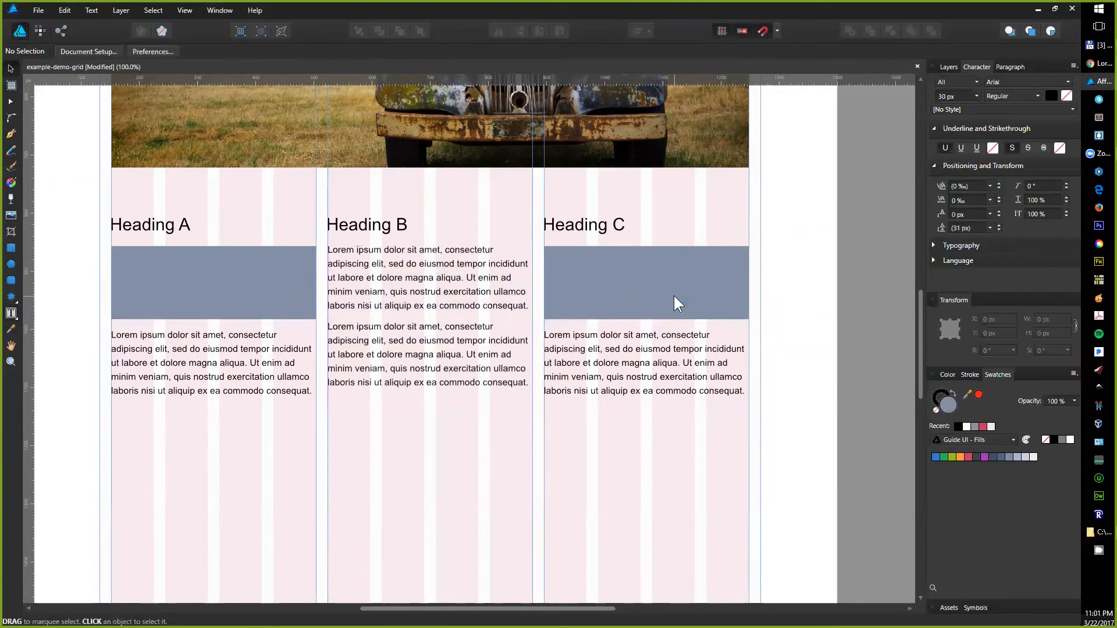
- Move column C's grey box below its paragraph and shift both up under Heading C
click(618, 275)
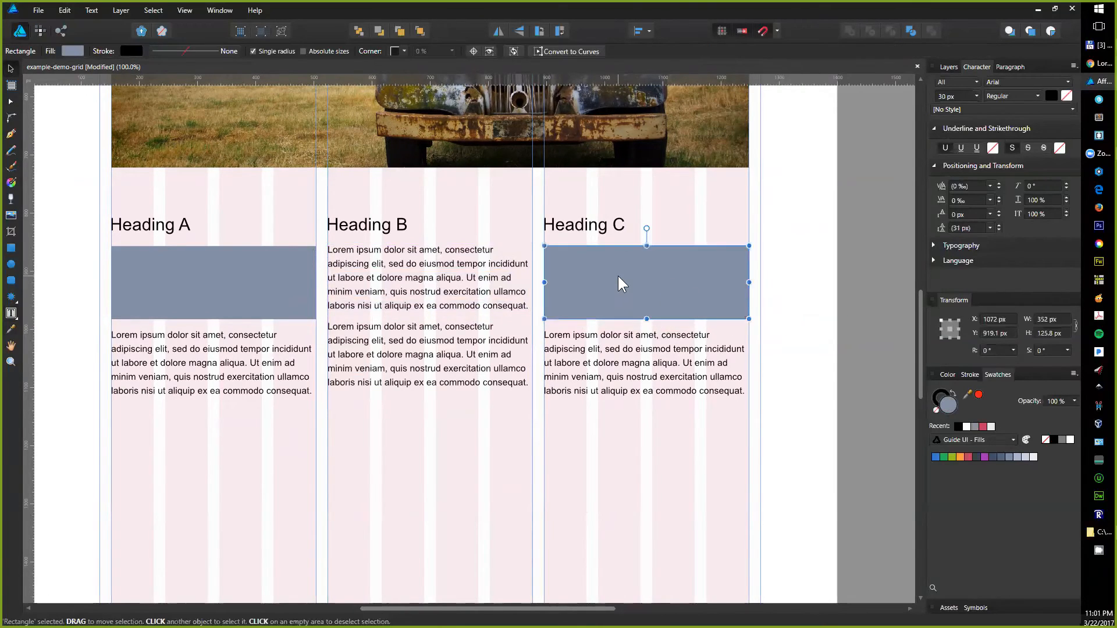
drag(618, 276, 626, 434)
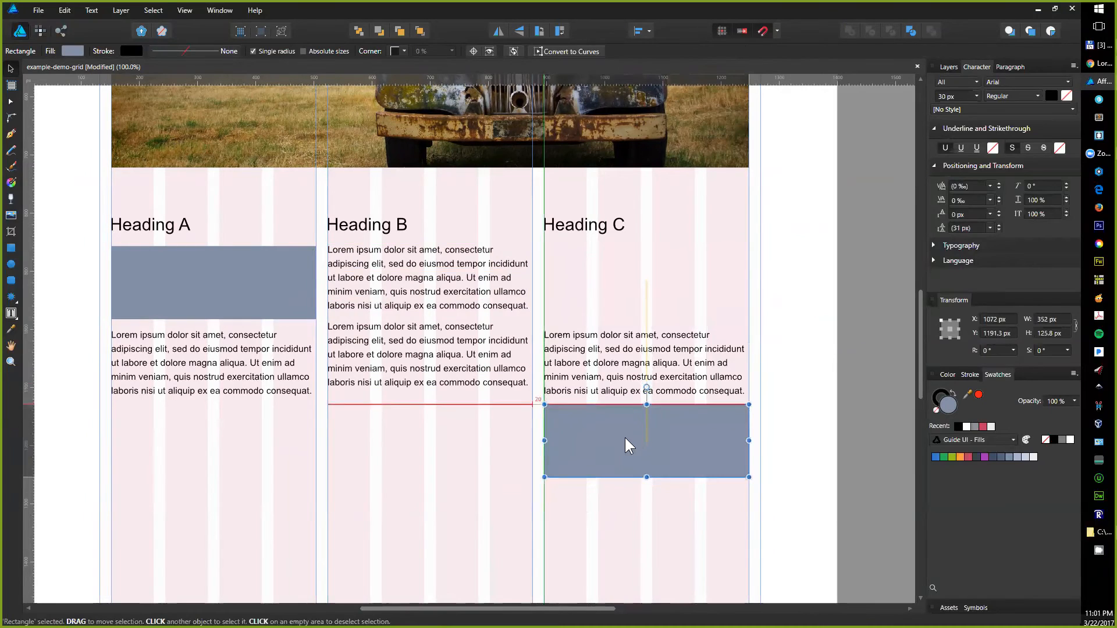
shift+click(625, 368)
drag(624, 367, 621, 281)
click(794, 294)
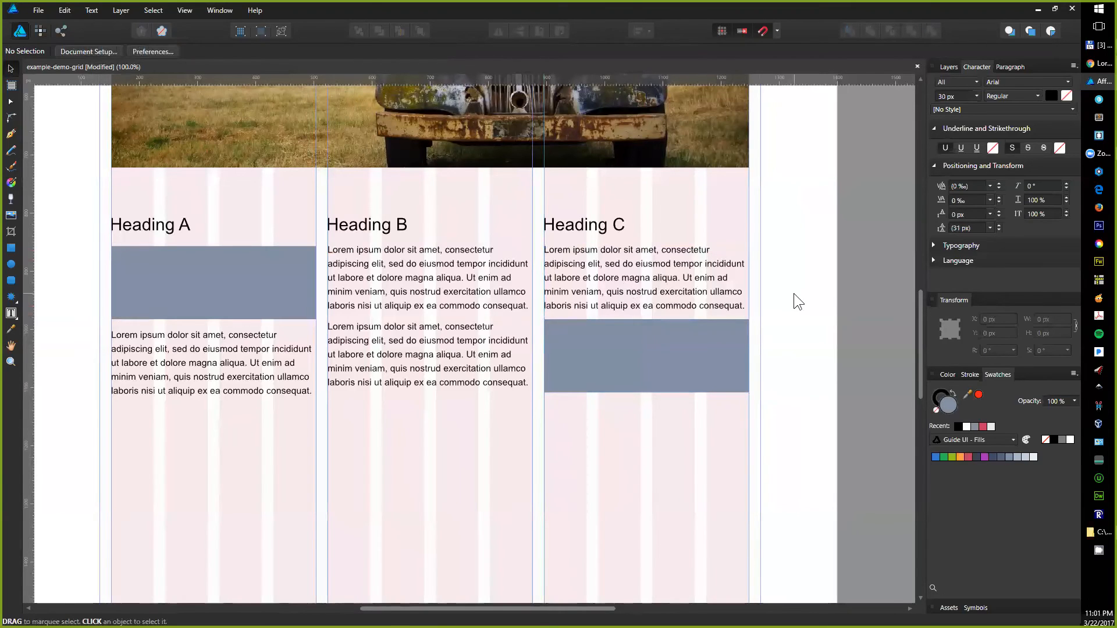
key(space)
drag(458, 325, 501, 237)
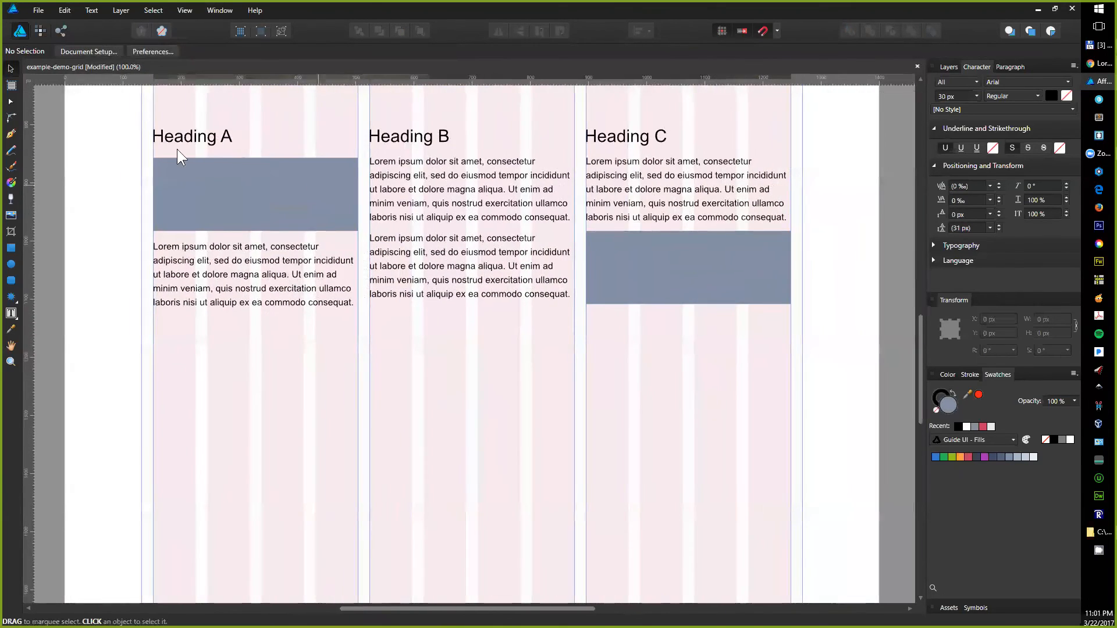
- Duplicate the three columns into a lower row and retitle the first two Heading D and Heading E
drag(119, 112, 774, 311)
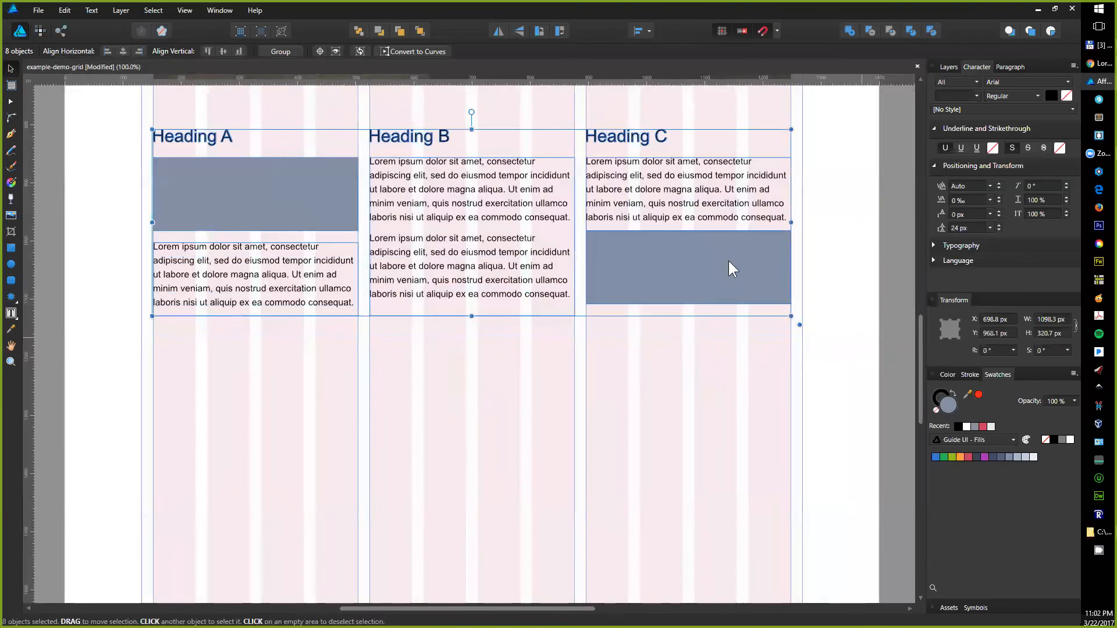
drag(719, 260, 708, 460)
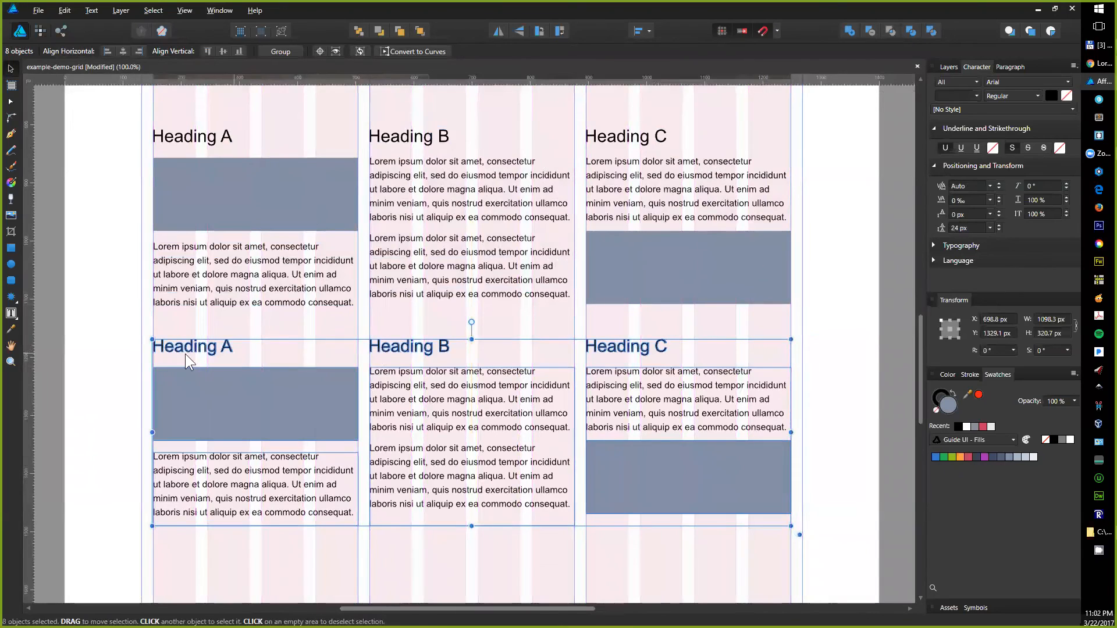
click(116, 345)
double_click(224, 343)
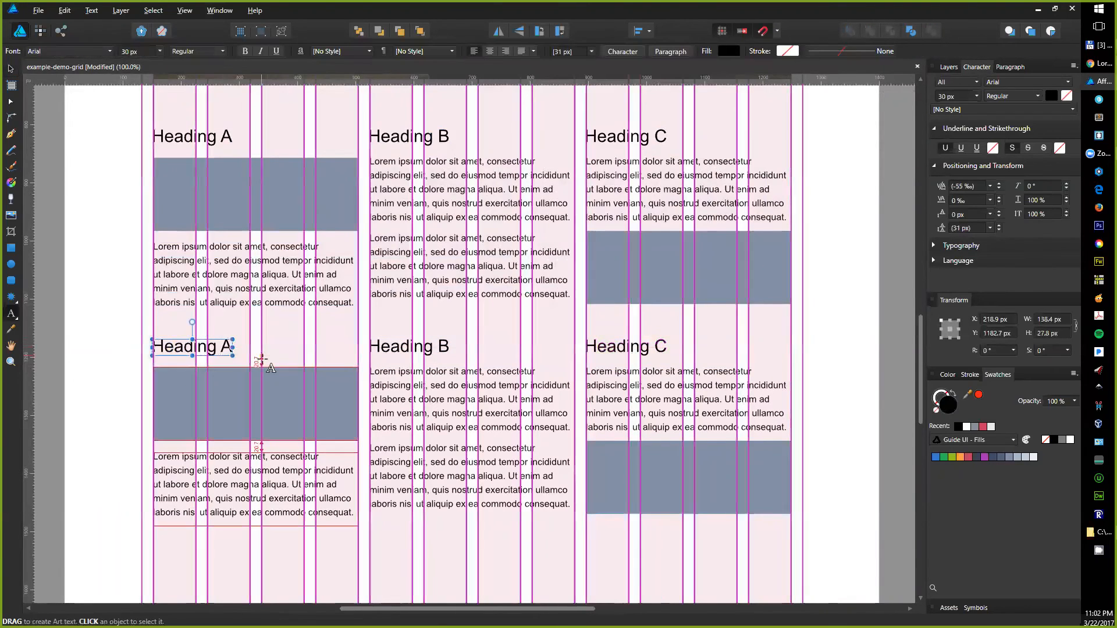
key(Delete)
text(D)
click(445, 347)
key(BackSpace)
text(E)
key(Escape)
key(v)
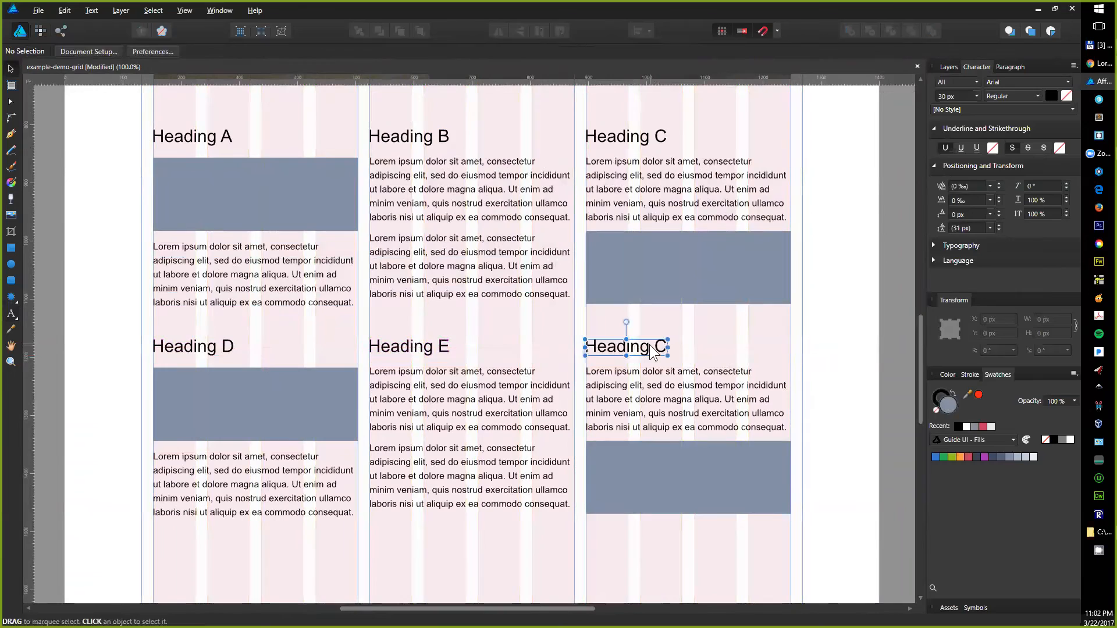
- Delete the lower-right paragraph, stretch its grey box up to 286 px, and save the document
click(654, 375)
key(Delete)
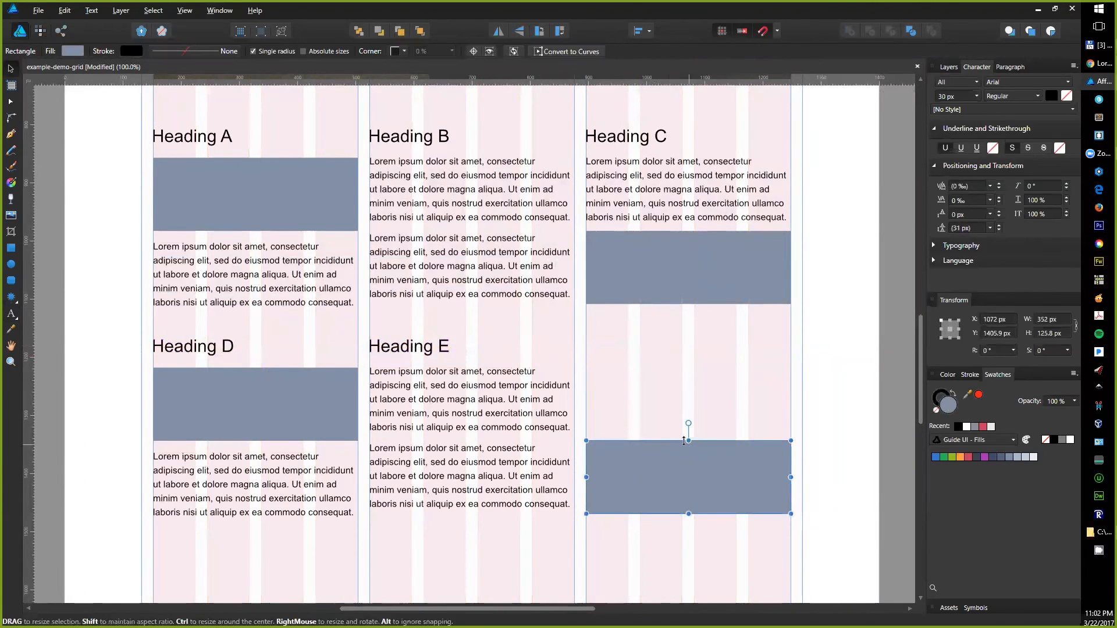
drag(685, 396, 686, 347)
click(810, 418)
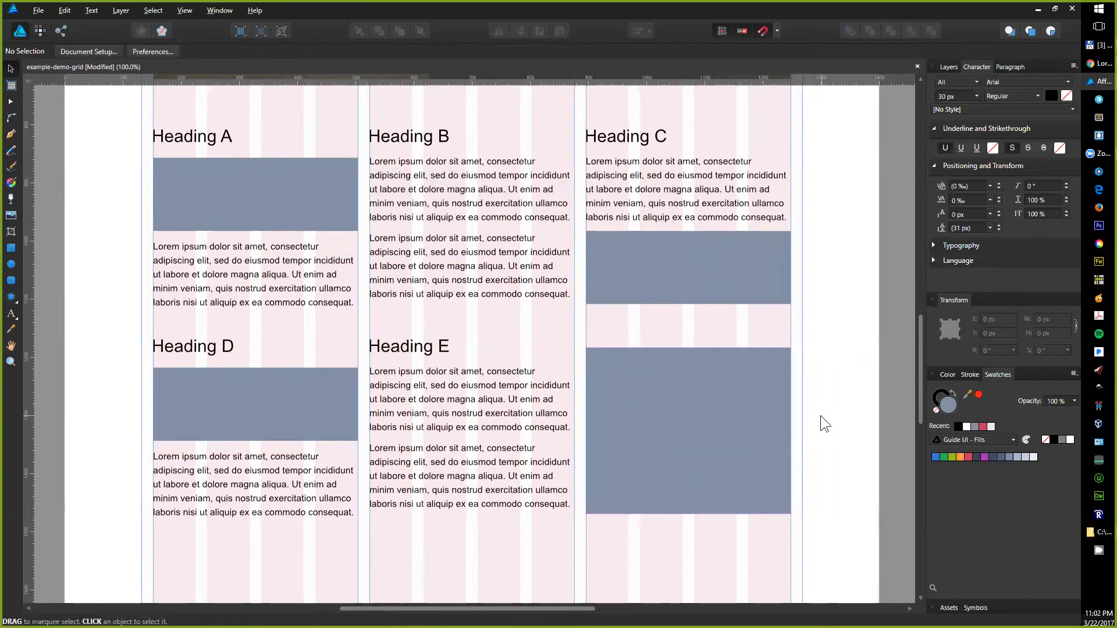
key(ctrl+s)
key(space)
drag(619, 438, 580, 279)
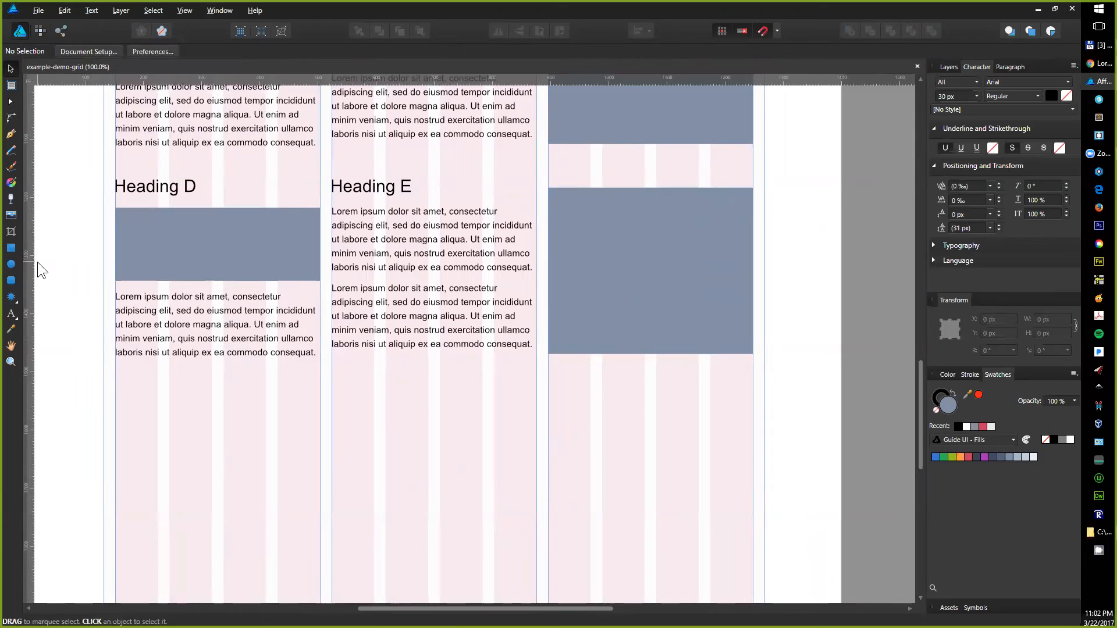
key(space)
scroll(125, 416, up, 10)
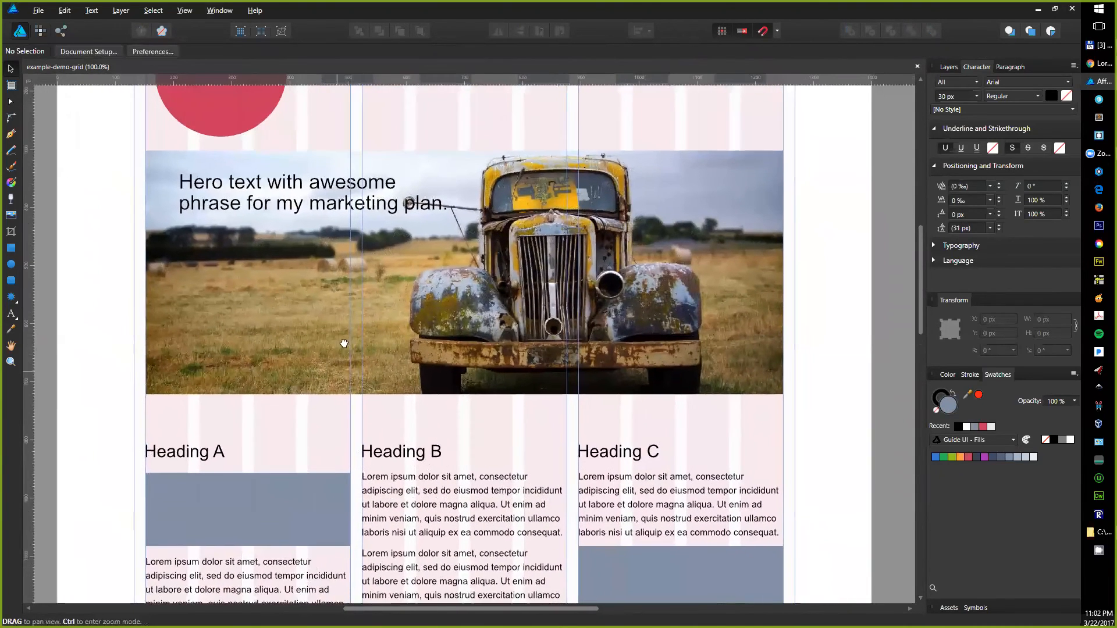
drag(344, 343, 323, 383)
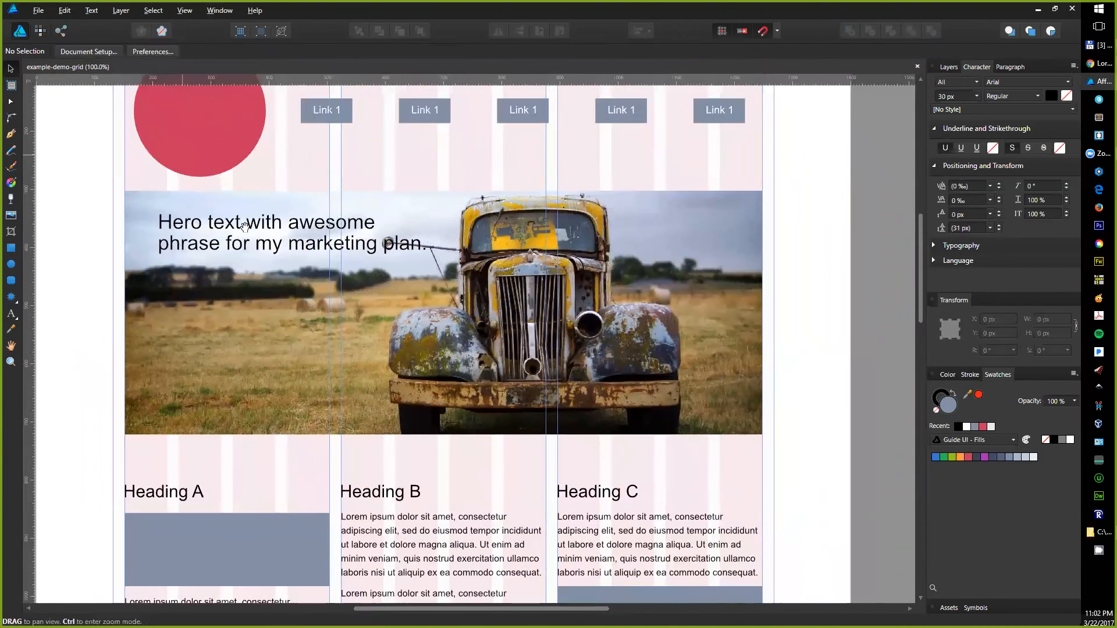
scroll(410, 301, down, 4)
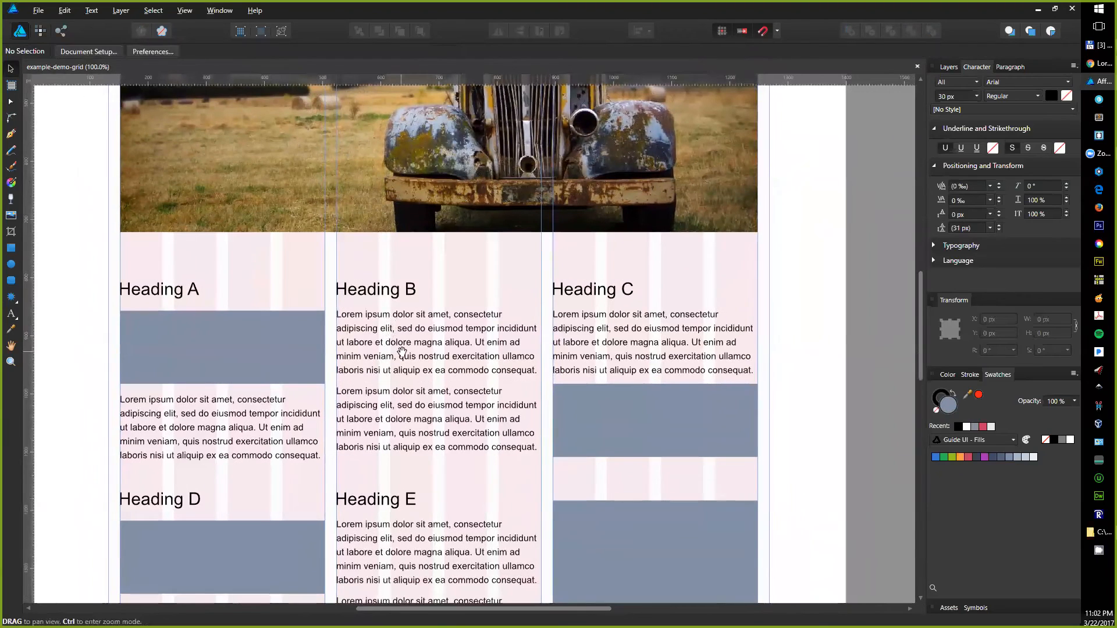
scroll(399, 349, down, 2)
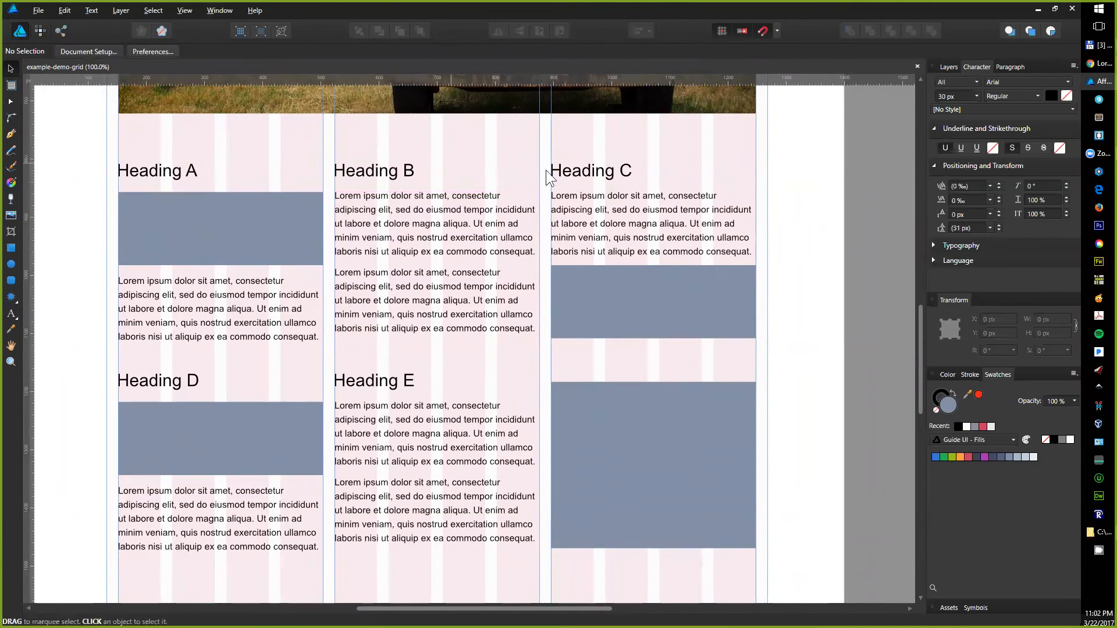
drag(418, 450, 395, 335)
drag(399, 413, 404, 250)
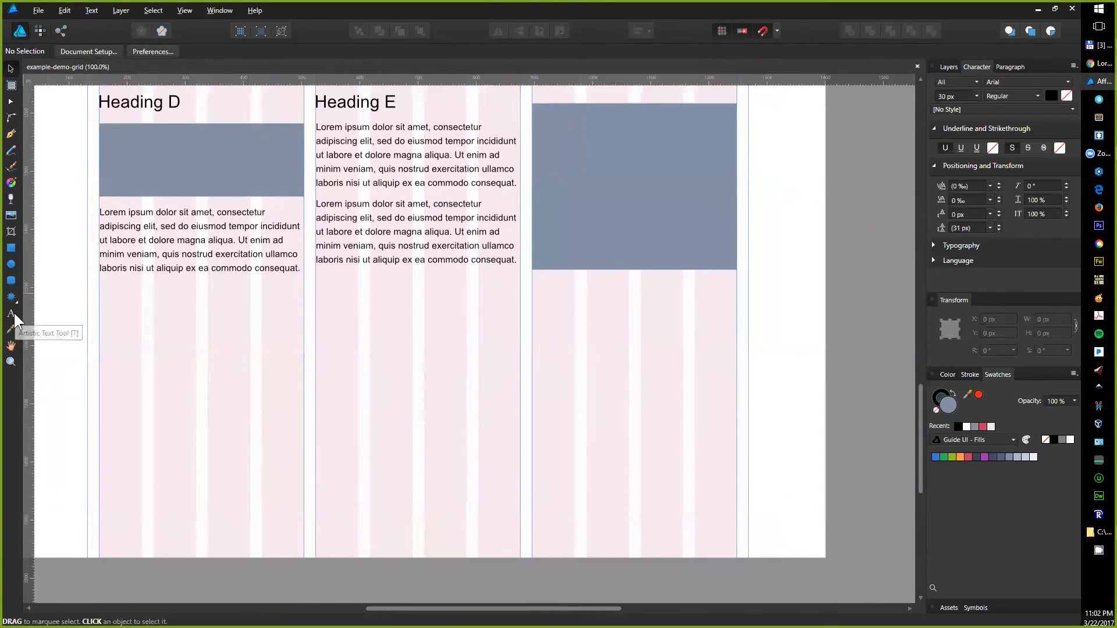
- Draw a horizontal rule across the columns below Headings D and E with the Pen tool
click(10, 135)
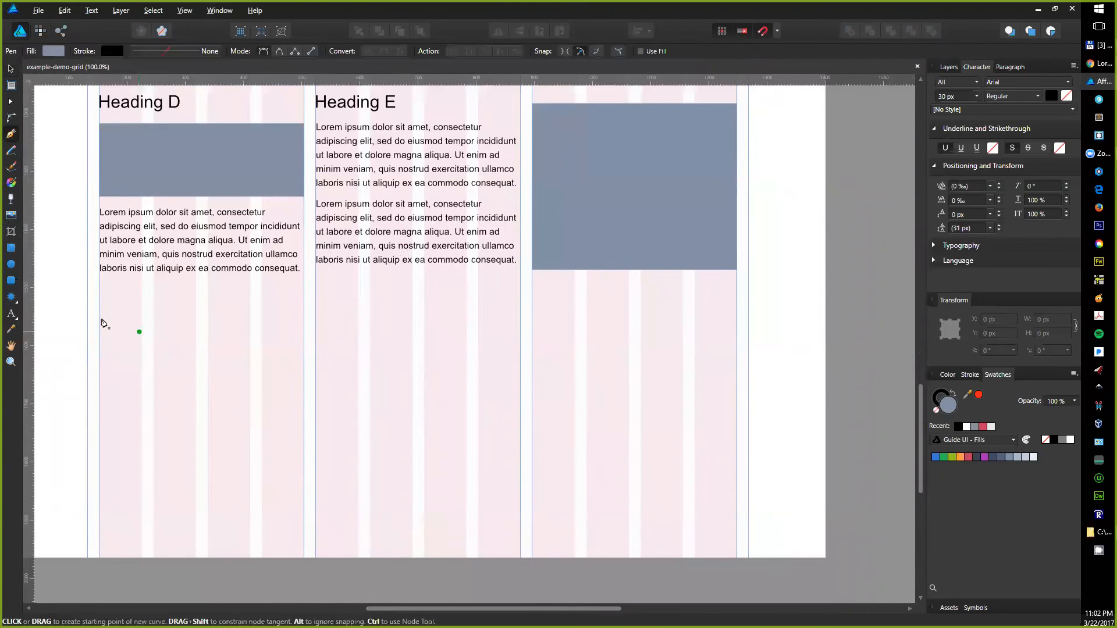
click(99, 307)
click(737, 307)
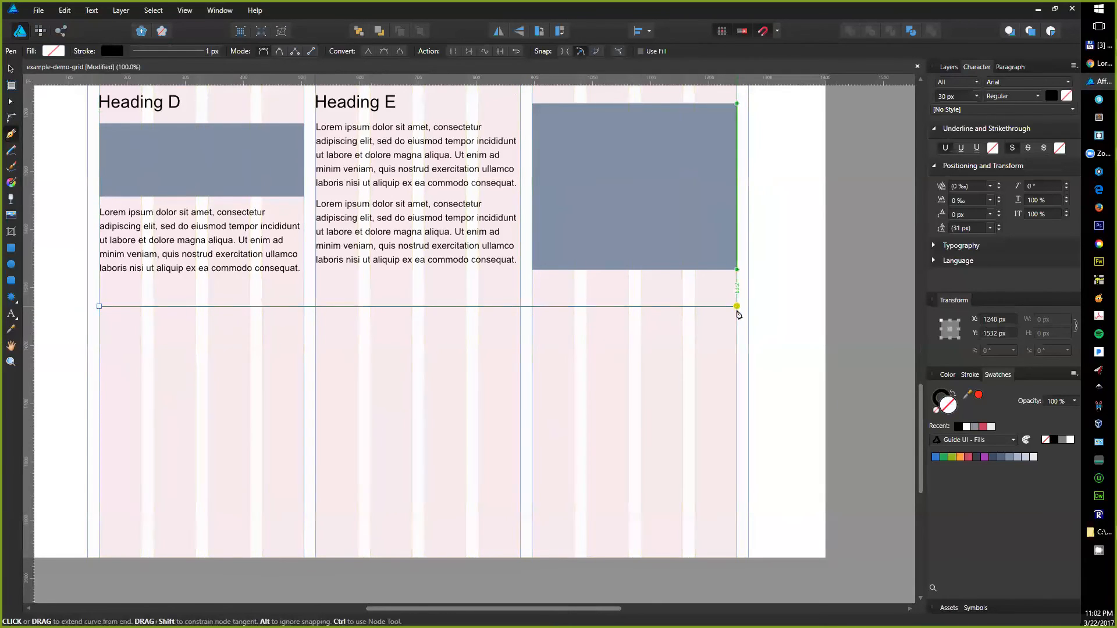
key(v)
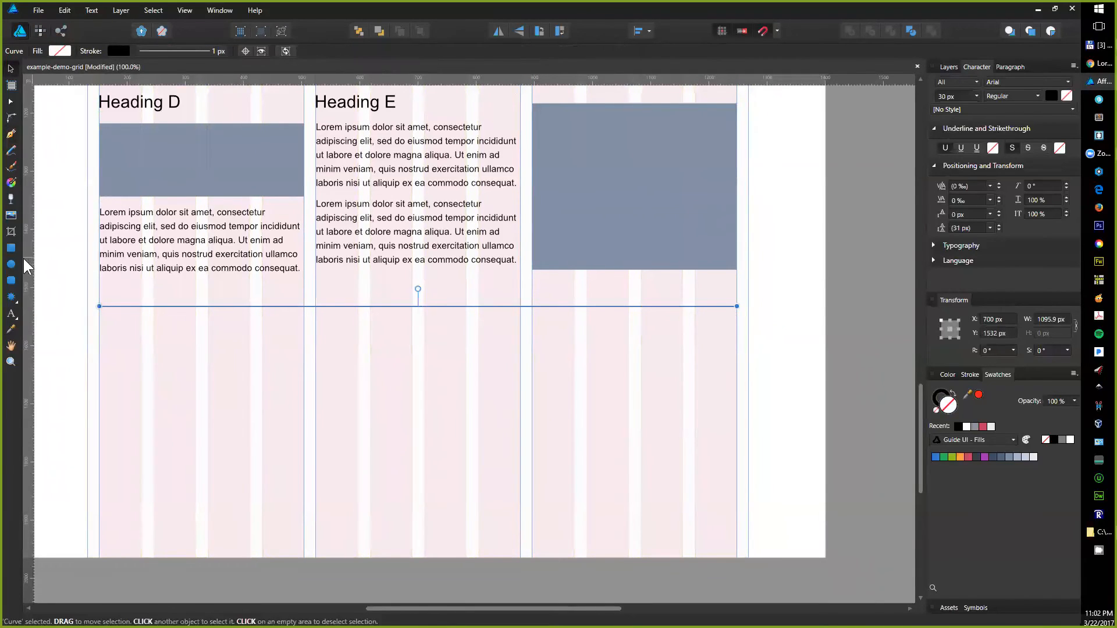
- Add an 18 px text object reading 'Copyright' beneath the rule's left end
click(11, 316)
click(114, 338)
text(dwqdwq)
key(Escape)
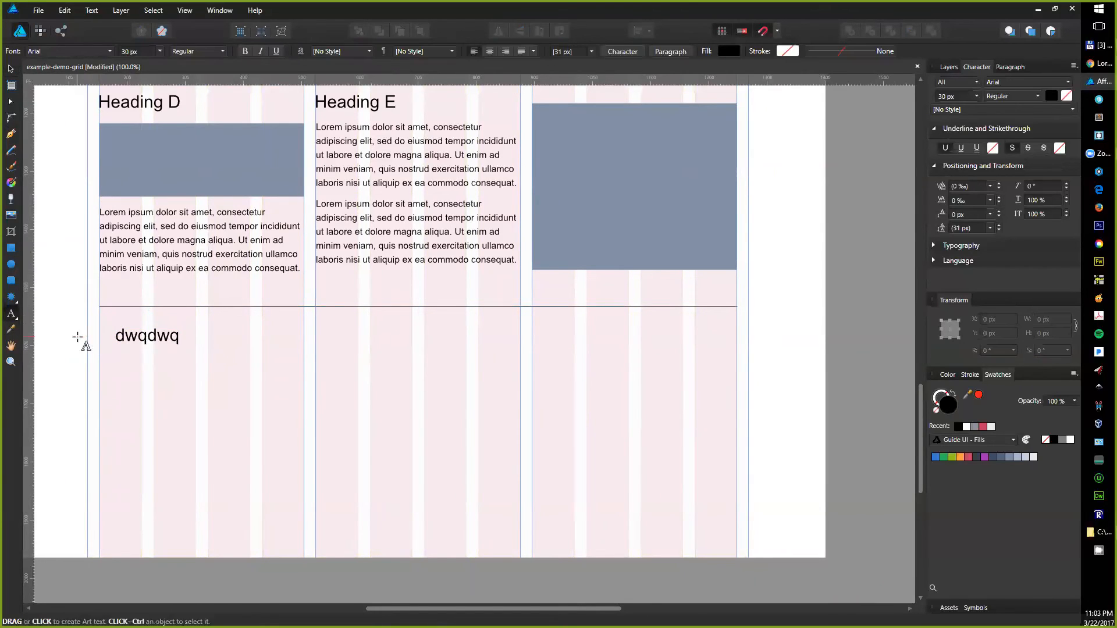
click(157, 349)
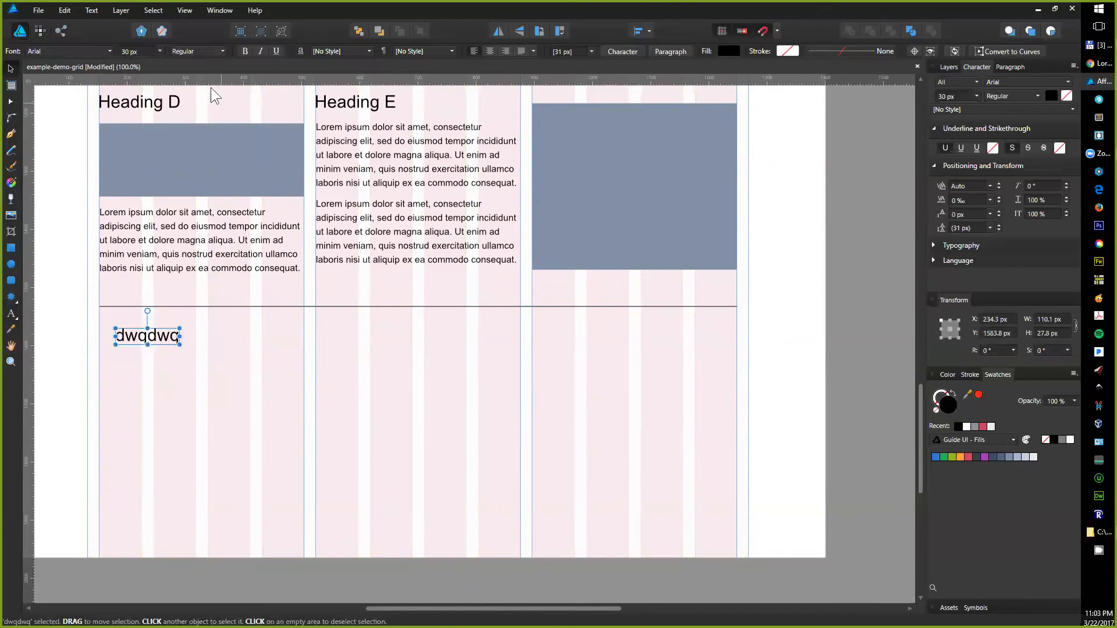
click(133, 51)
key(Return)
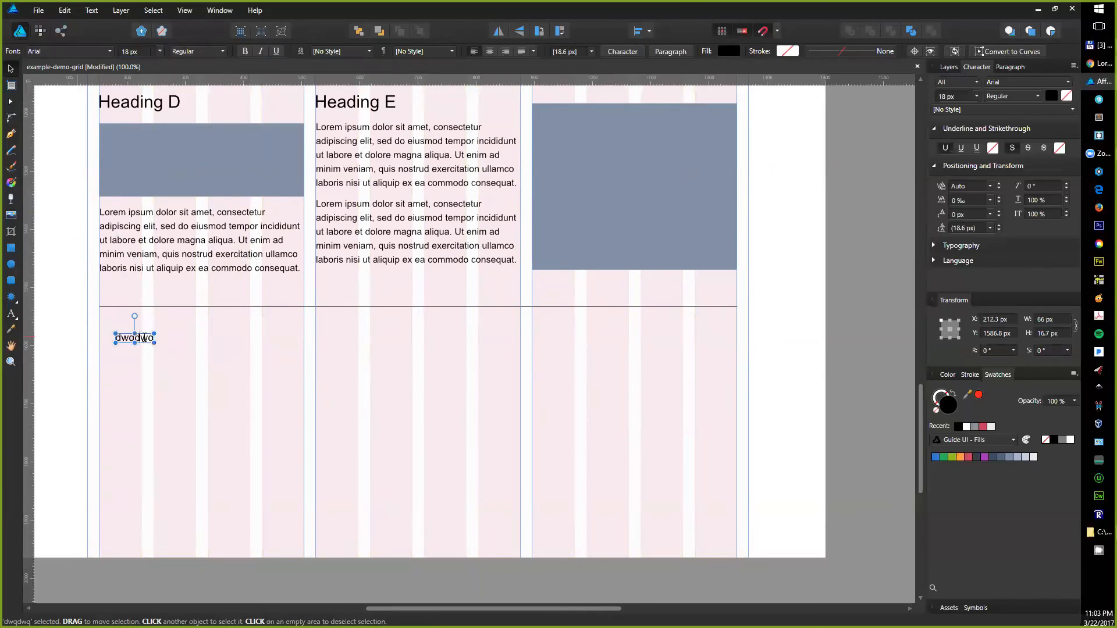
key(t)
double_click(144, 337)
text(qopy)
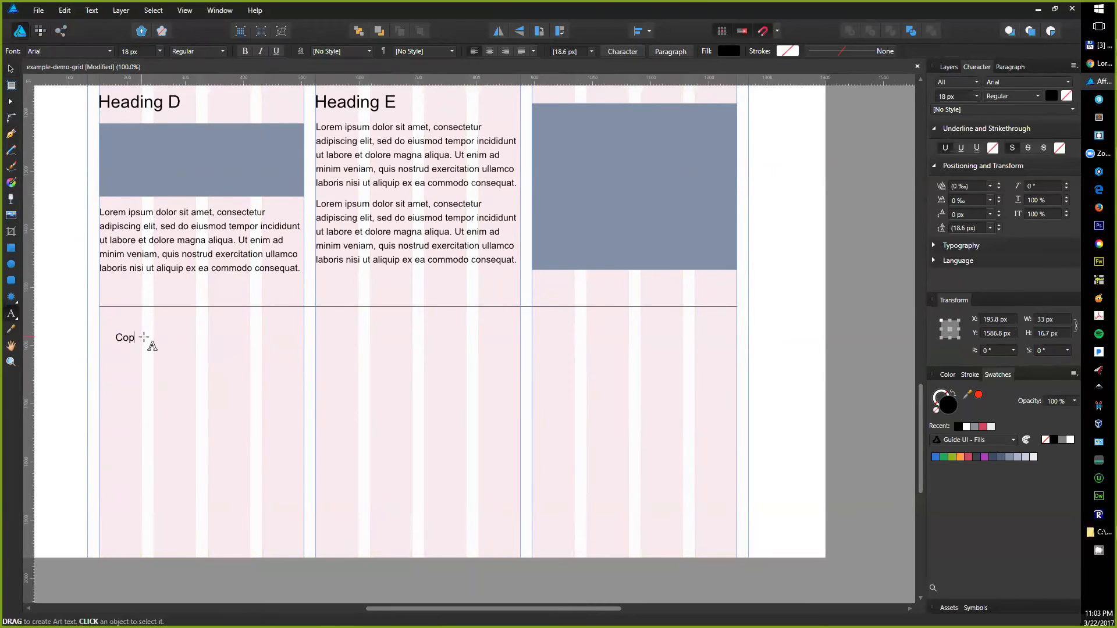
text(right)
key(Escape)
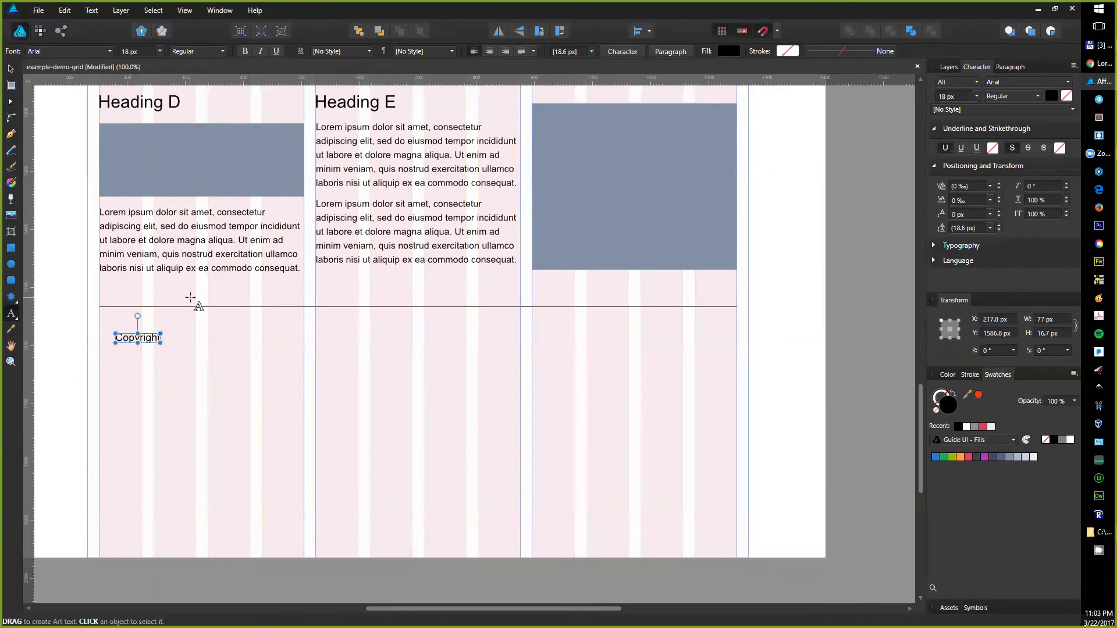
- Search the web for the copyright symbol and copy ©
key(alt+Tab)
click(162, 27)
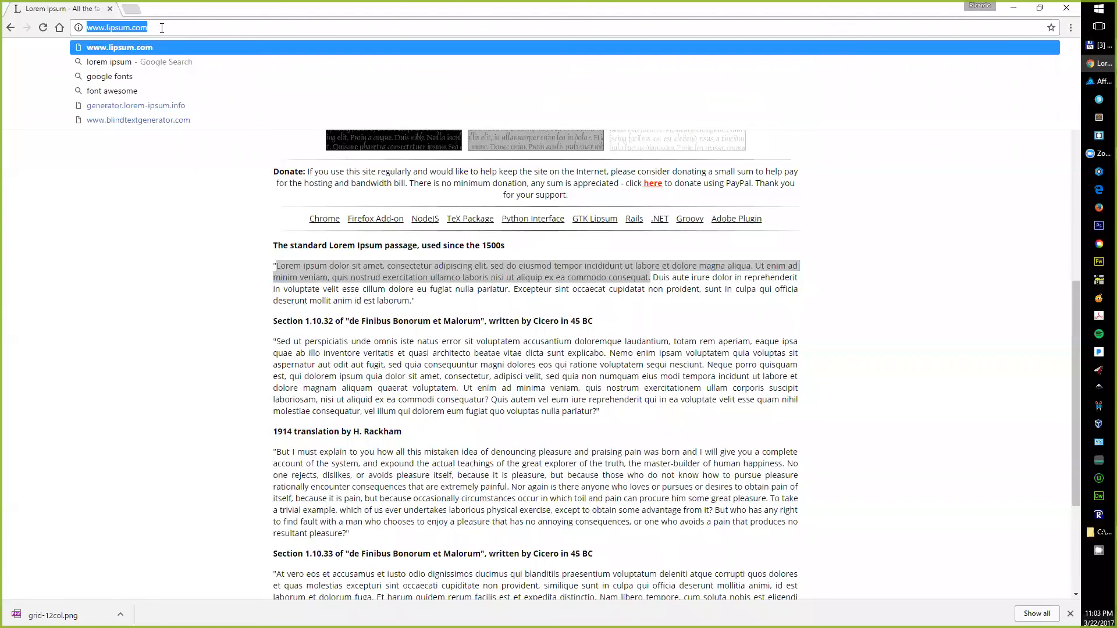
text(copyright symbol)
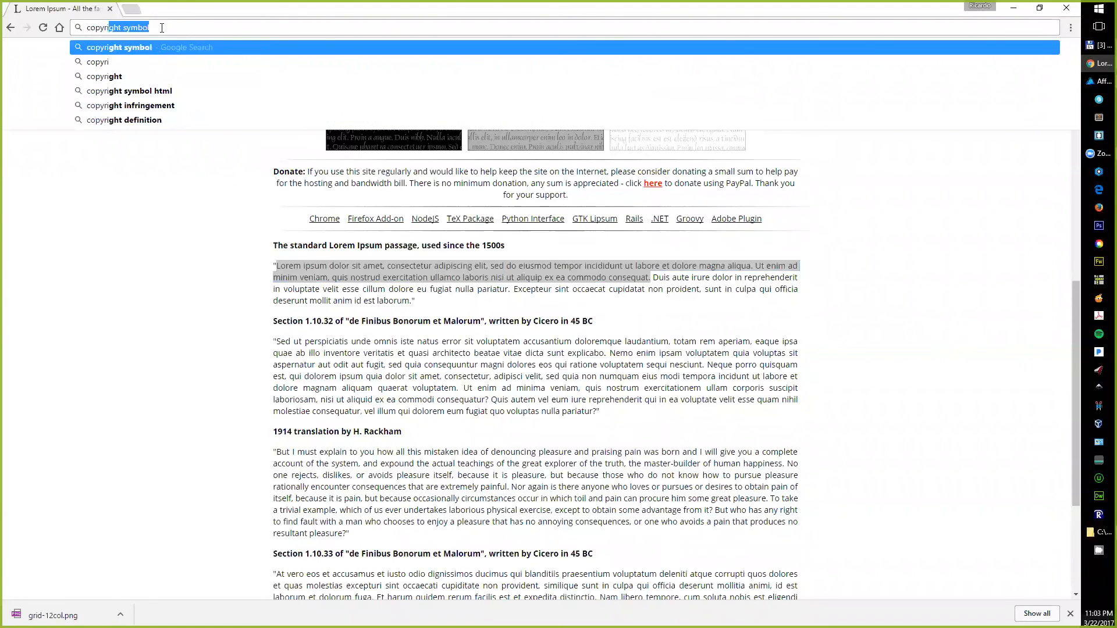
key(Return)
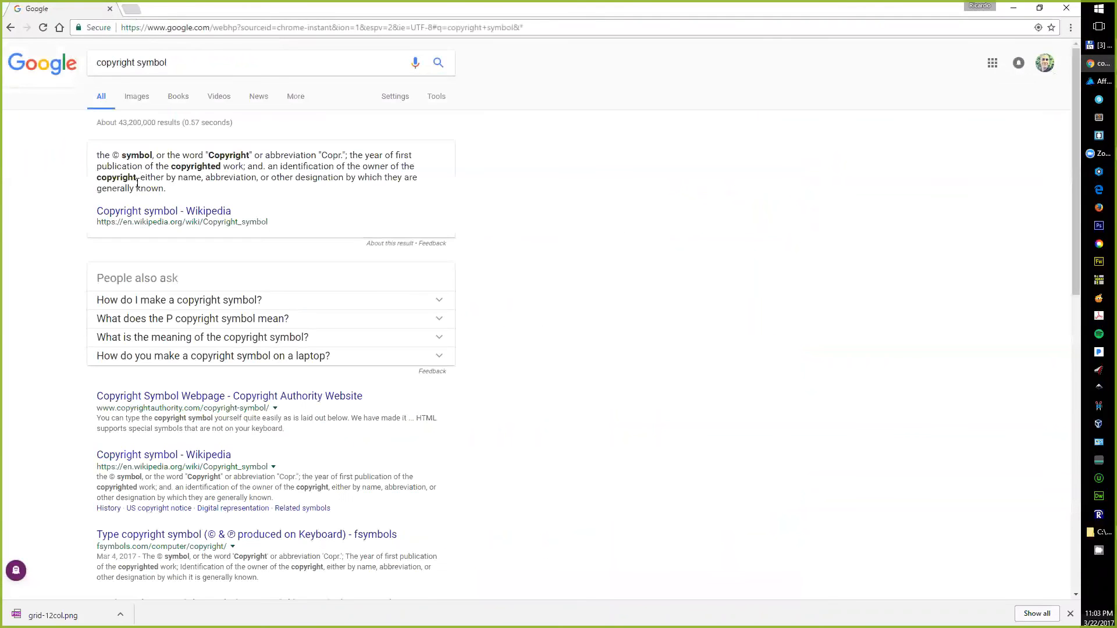
key(alt+Tab)
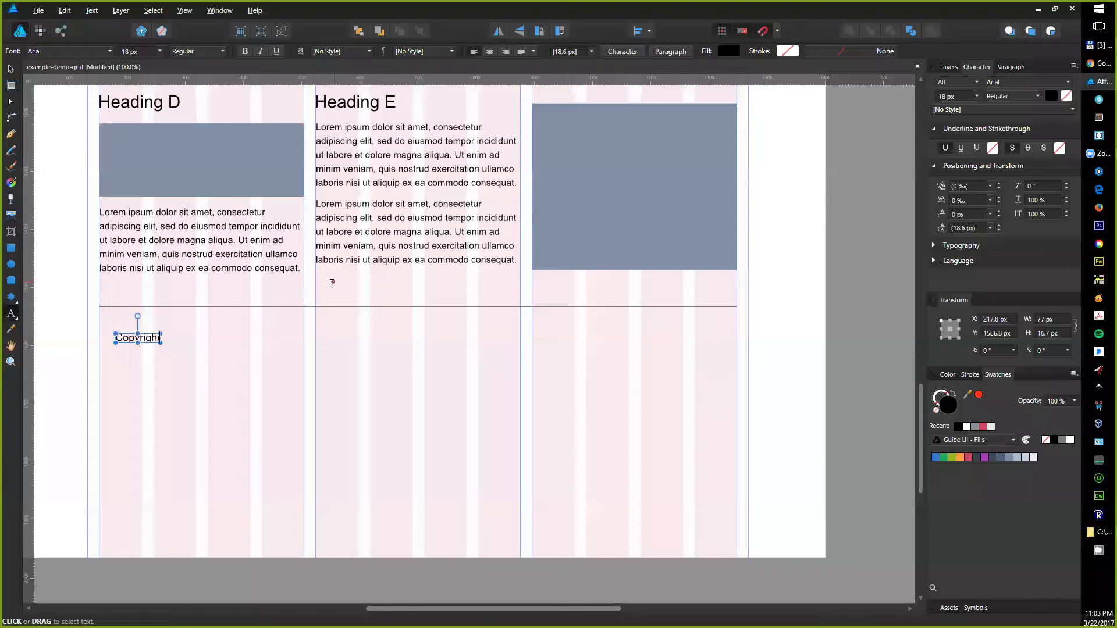
- Append © and 2017 to the Copyright text
click(153, 337)
text(©)
key(Escape)
text(20)
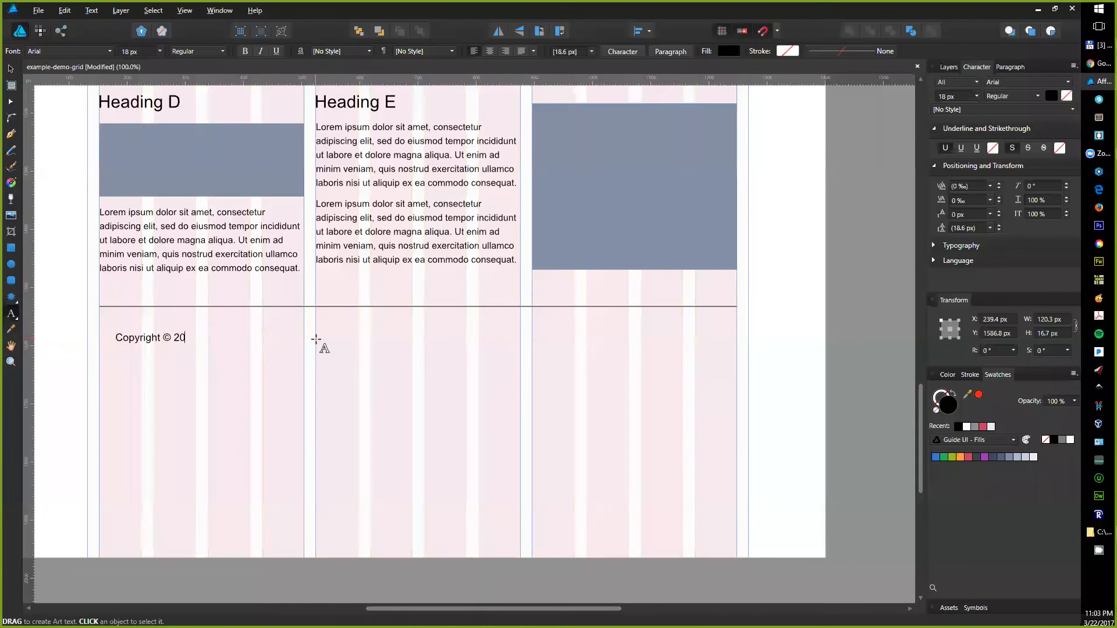
key(Escape)
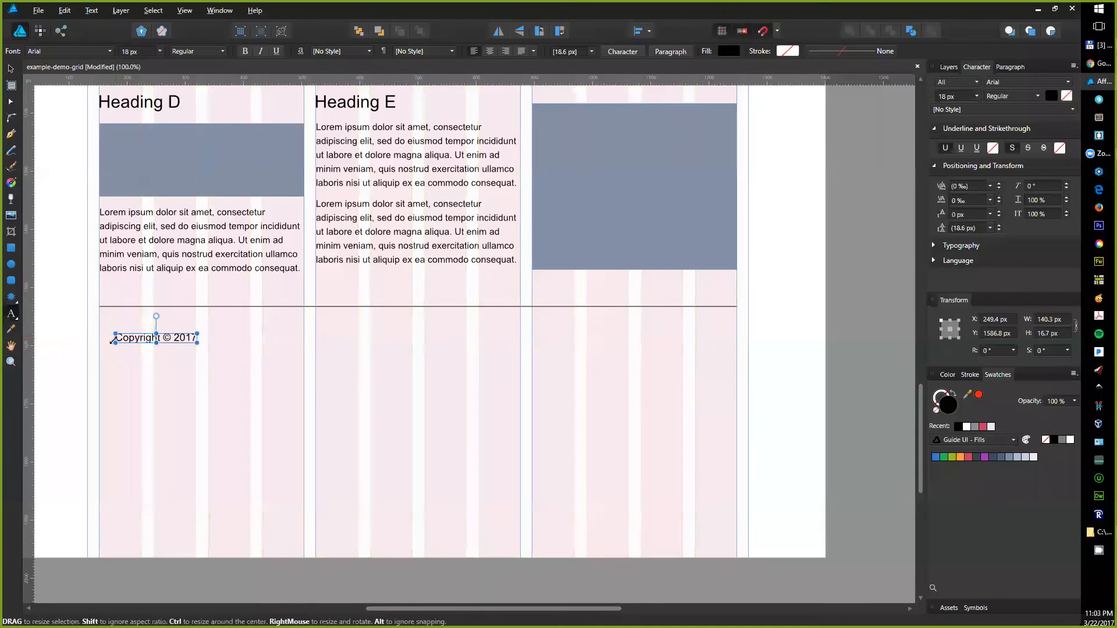
key(Escape)
- Move the copyright text up under the rule's left end and set it to 14 px
key(v)
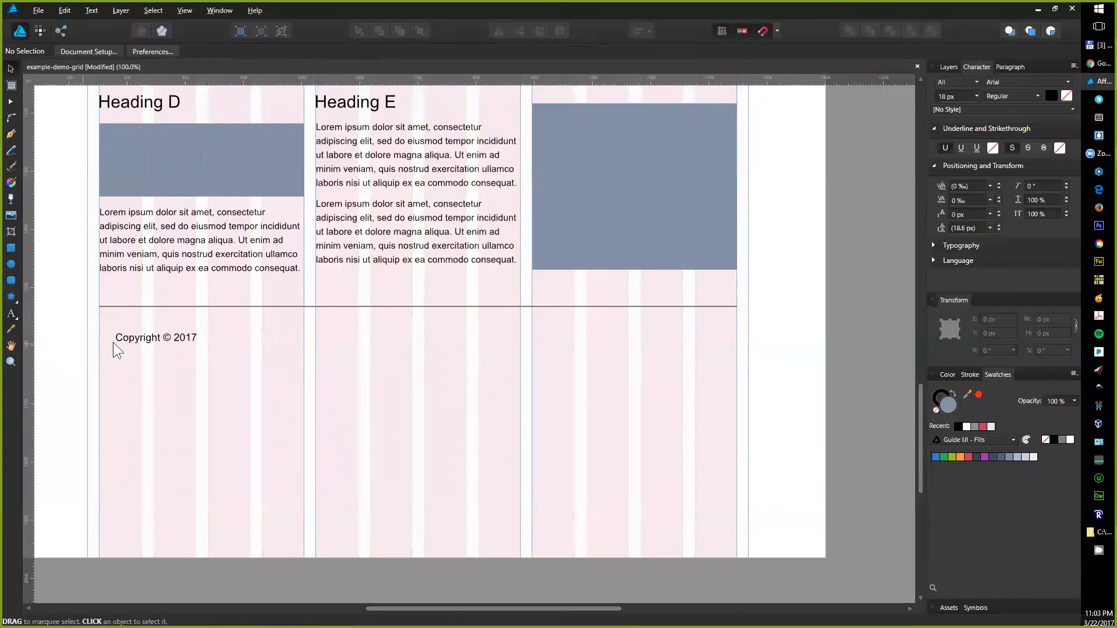
click(150, 344)
drag(149, 345, 137, 333)
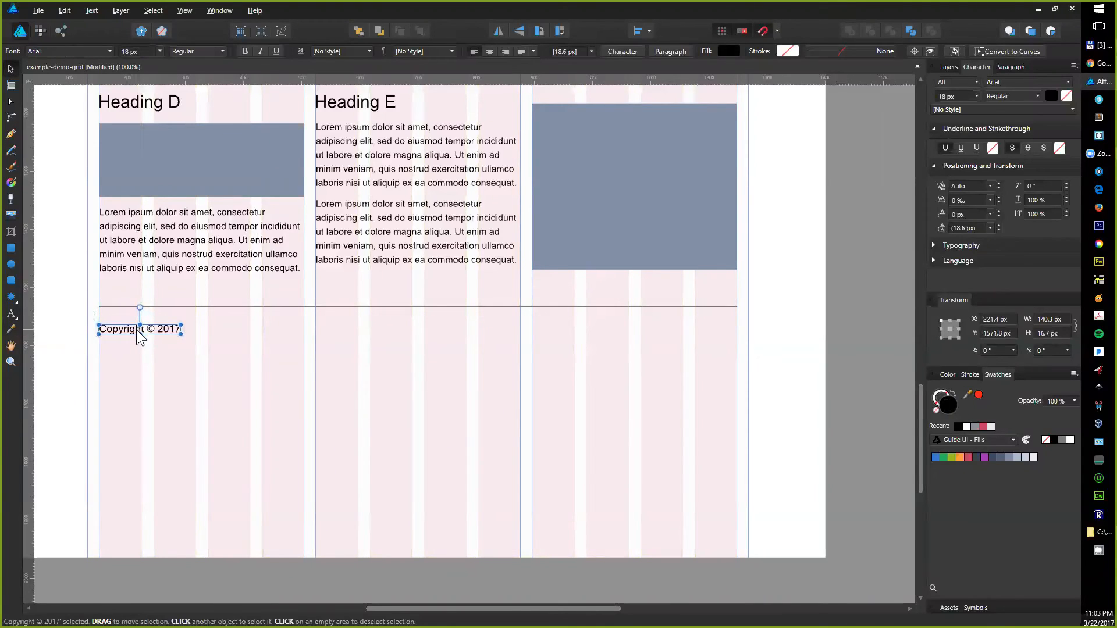
click(136, 51)
text(12)
key(Return)
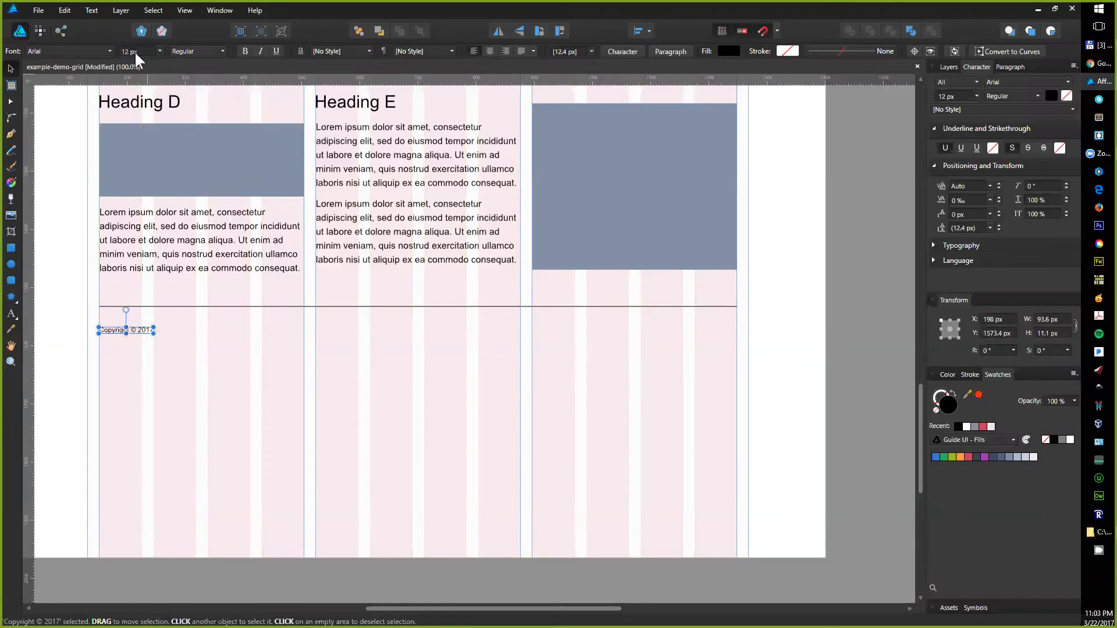
click(136, 51)
text(14)
key(Return)
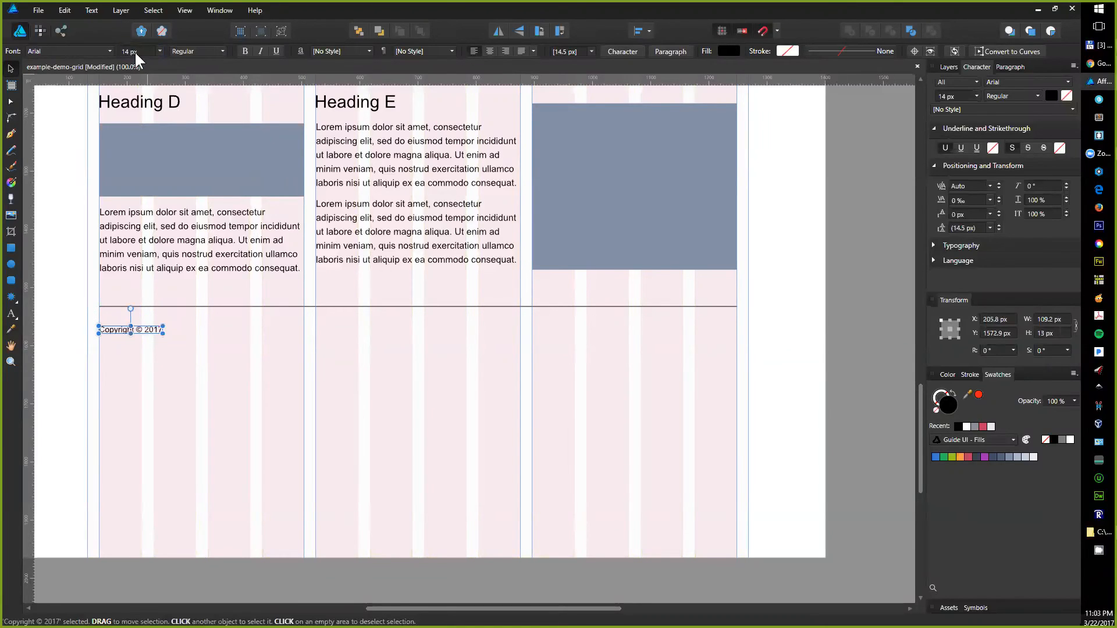
- Try duplicating the copyright text to the right, undo it, and reopen the text for editing
click(71, 270)
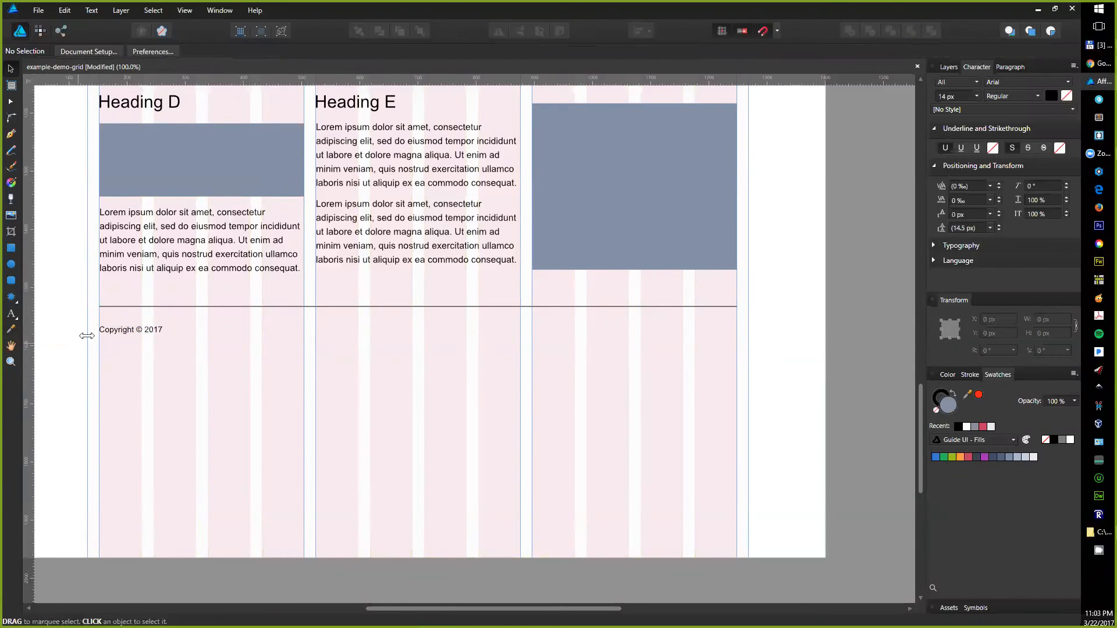
click(124, 332)
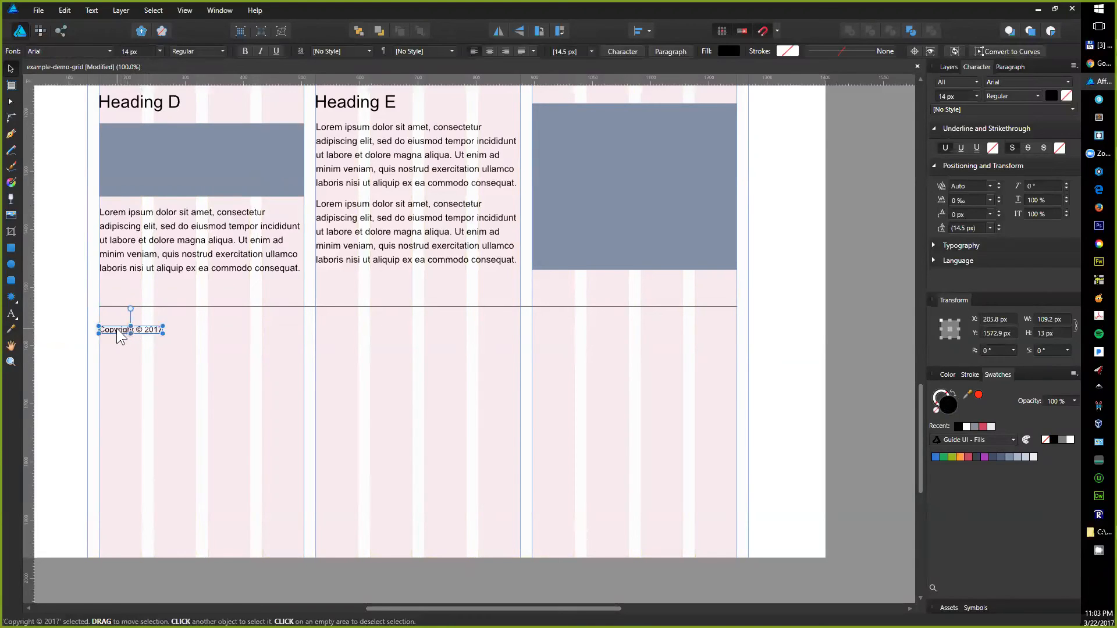
ctrl+drag(116, 330, 429, 346)
key(ctrl+z)
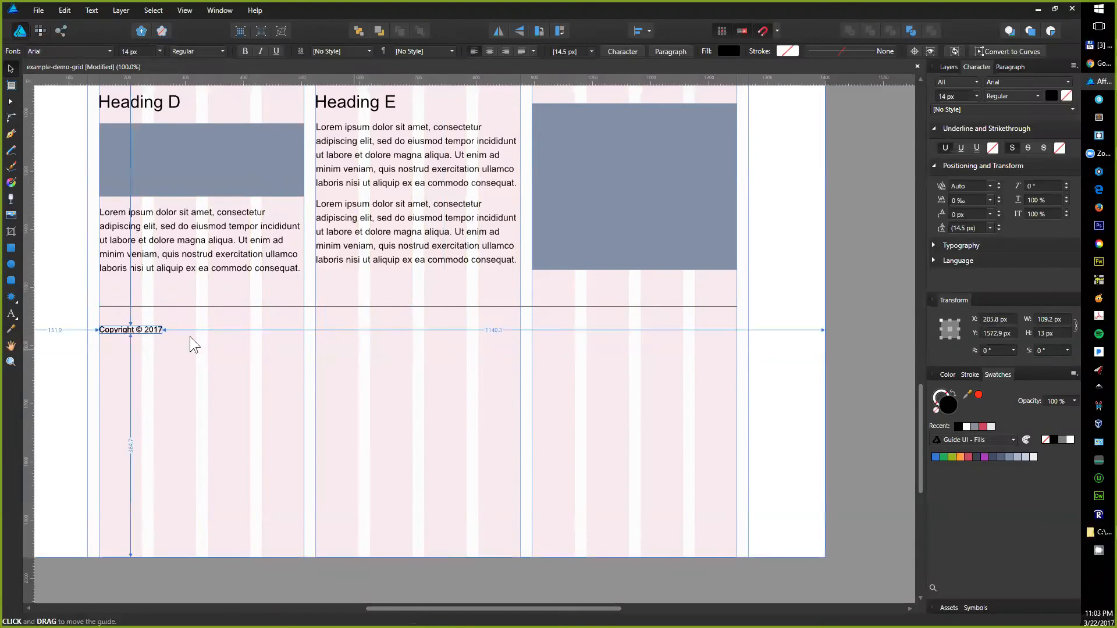
double_click(157, 330)
scroll(157, 331, up, 3)
- Append a dash and the author's name to the copyright line
text(- R)
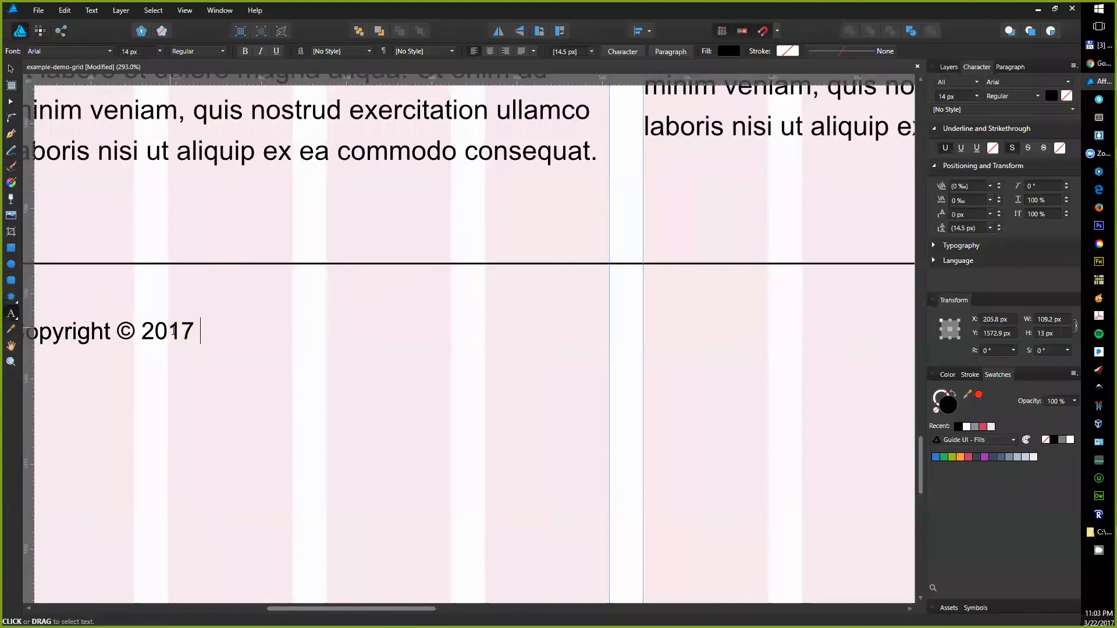
key(BackSpace)
text(Ricardo)
key(BackSpace)
key(BackSpace)
key(BackSpace)
key(BackSpace)
key(BackSpace)
text(cardo Zea)
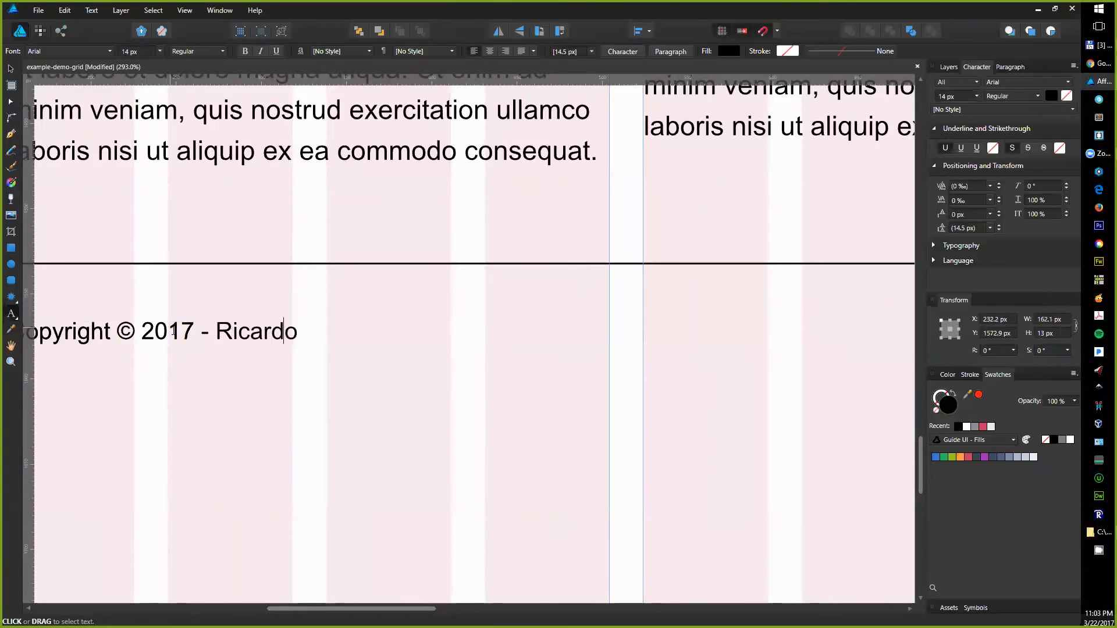
key(Escape)
- Move the copyright line into the third column beneath the divider
key(ctrl+1)
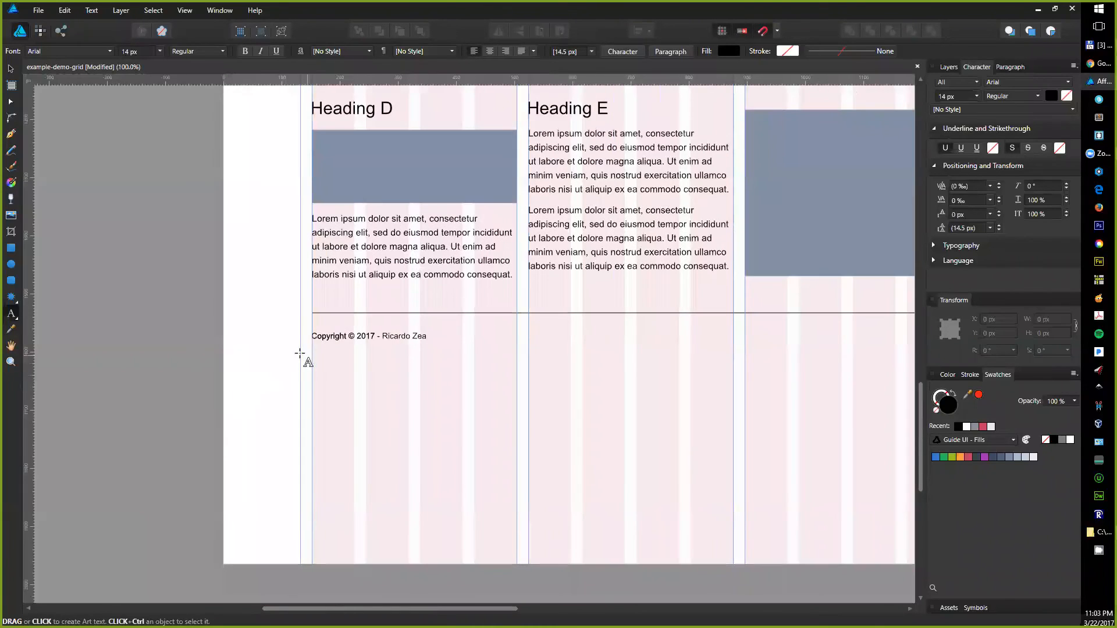
key(v)
drag(482, 336, 168, 335)
click(97, 336)
drag(99, 337, 605, 344)
- Replace all of that text with 'Link 1'
scroll(608, 339, up, 3)
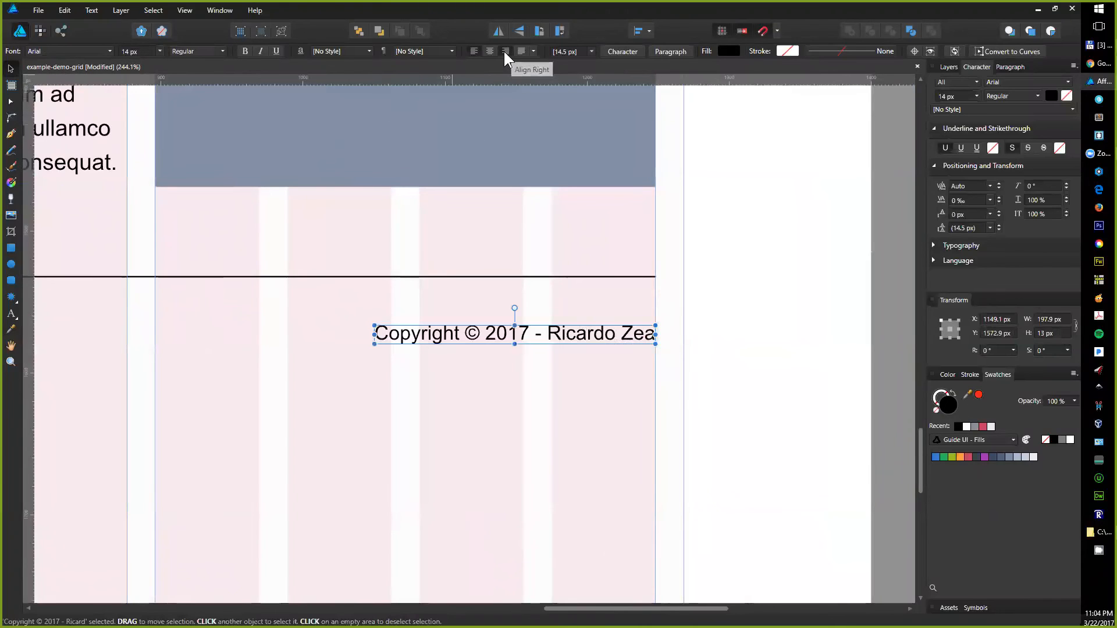
scroll(518, 299, down, 4)
scroll(518, 303, up, 4)
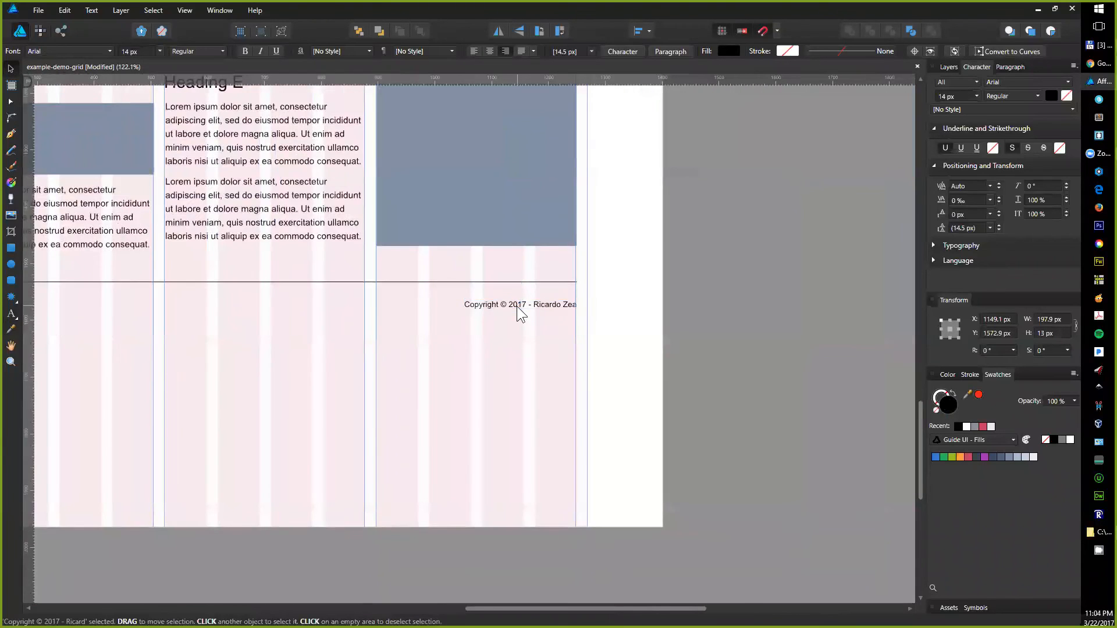
double_click(497, 306)
key(ctrl+a)
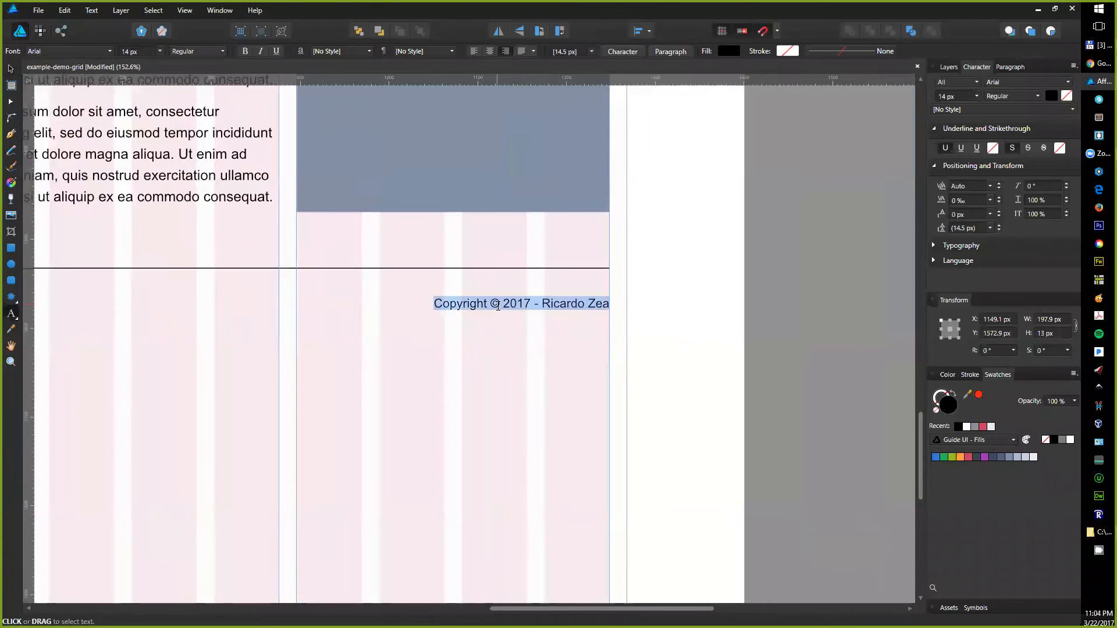
text(Link 1)
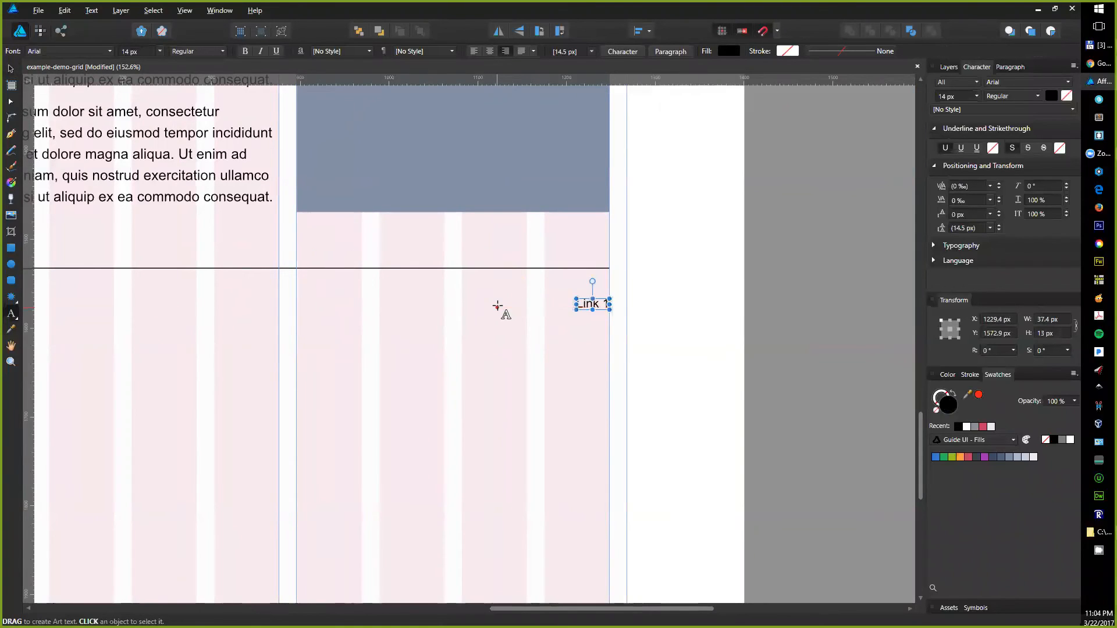
- Add a pipe separator after Link 1 and clear the stray characters so it reads 'Link 1 |'
key(Tab)
key(ctrl+z)
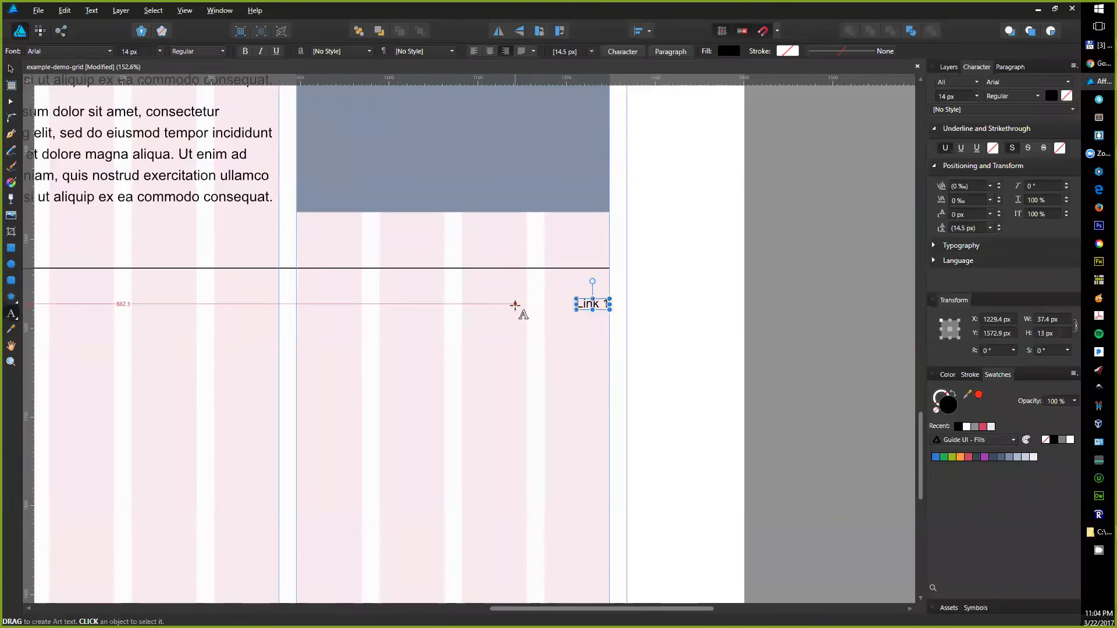
key(Tab)
key(BackSpace)
text(1212w2e2)
double_click(596, 307)
click(596, 308)
triple_click(596, 309)
click(596, 309)
double_click(595, 308)
text(q)
key(BackSpace)
text(\)
key(BackSpace)
- Paste copies of 'Link 1 |' and renumber them into Link 1 | Link 2 | Link 3 | Link 4 | Link 5
key(ctrl+a)
key(ctrl+c)
key(ctrl+v)
key(ctrl+v)
key(ctrl+v)
key(ctrl+v)
key(ctrl+v)
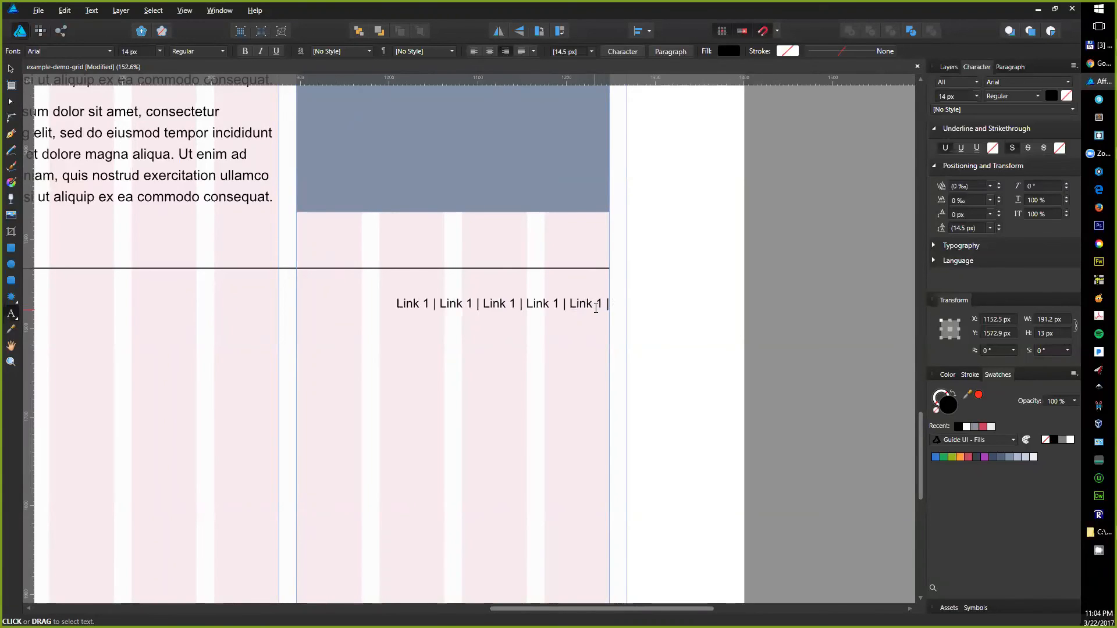
click(467, 306)
key(Delete)
text(2)
key(Right)
key(Right)
key(Delete)
text(3)
key(BackSpace)
text(3)
key(BackSpace)
key(BackSpace)
key(BackSpace)
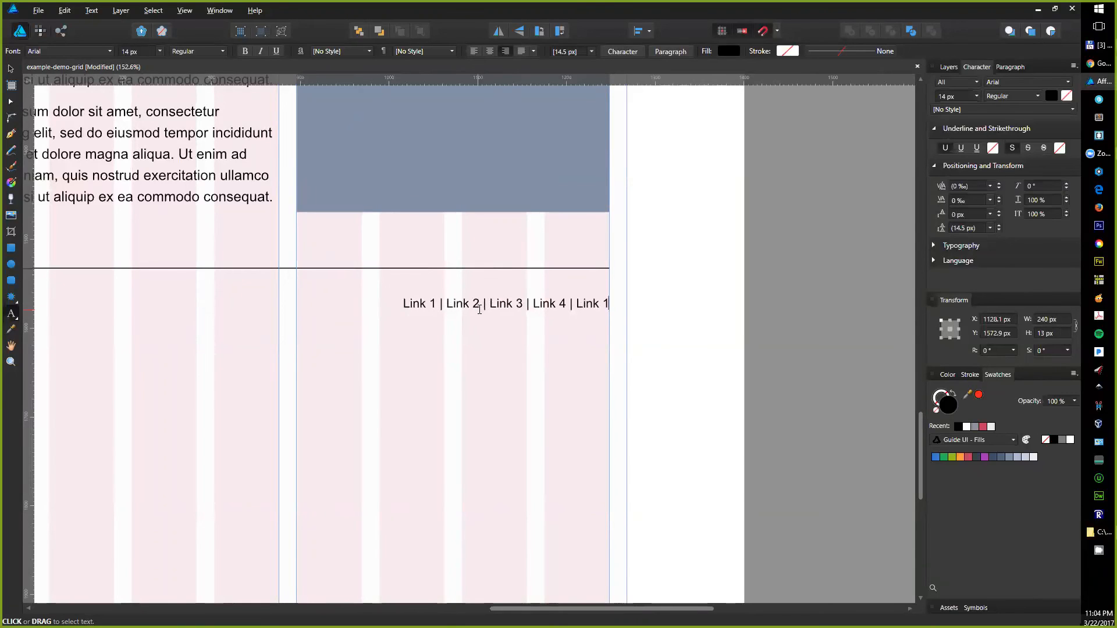
text(5)
- Nudge the link line left to the column edge and zoom to 100% to view the footer
key(Escape)
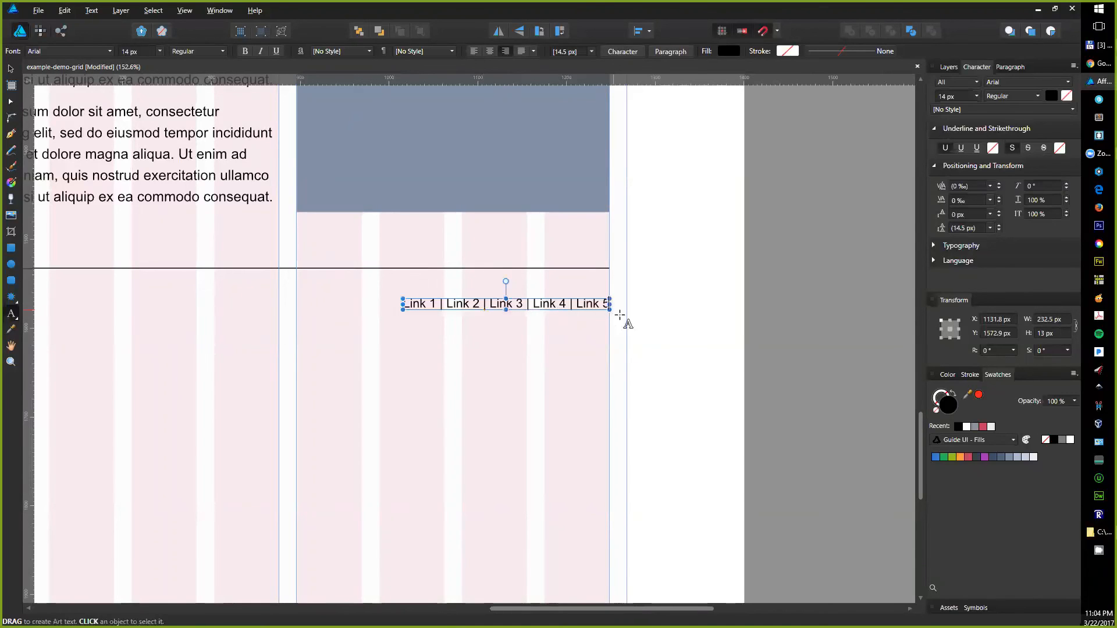
key(Escape)
key(v)
click(569, 312)
drag(569, 312, 549, 311)
key(ctrl+1)
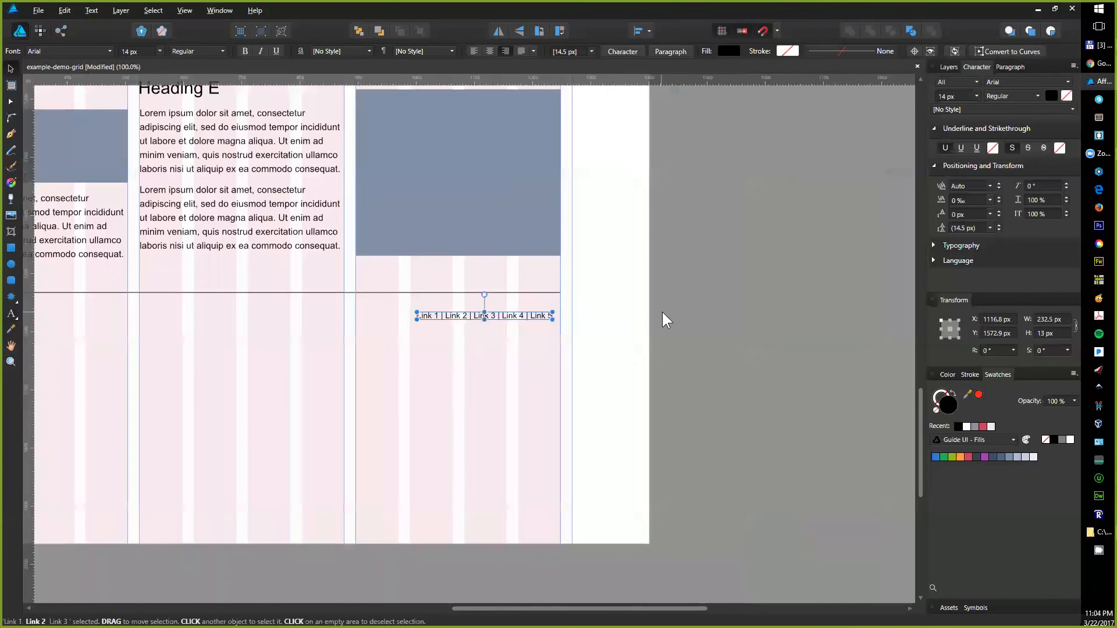
click(665, 319)
key(space)
drag(369, 329, 622, 314)
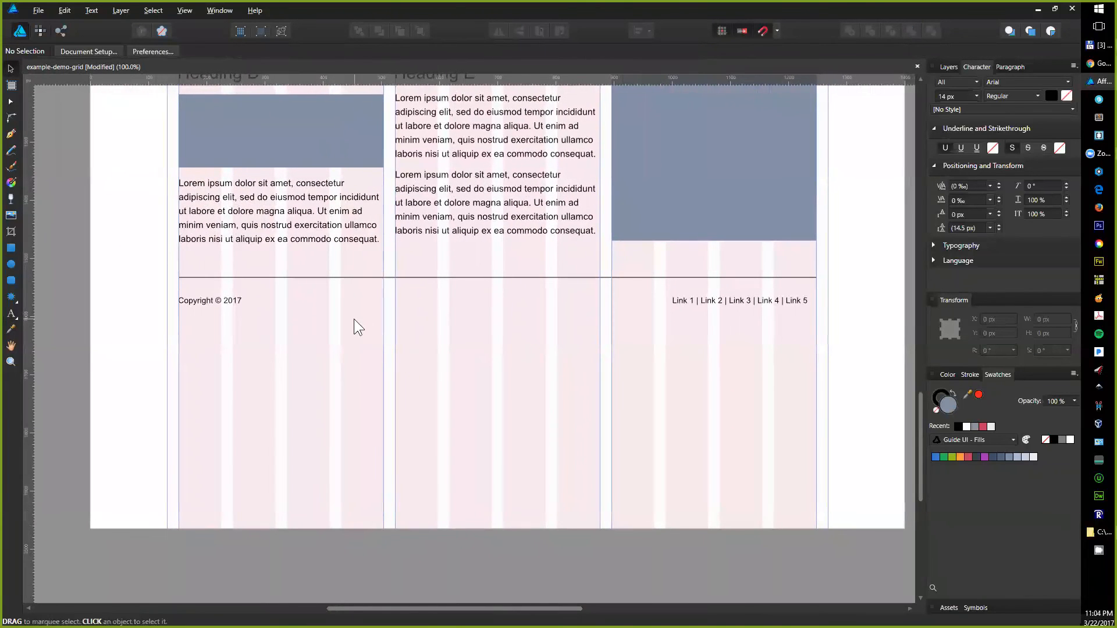
- Append ' - ' and the designer's name to the copyright line after 2017
click(228, 301)
double_click(233, 301)
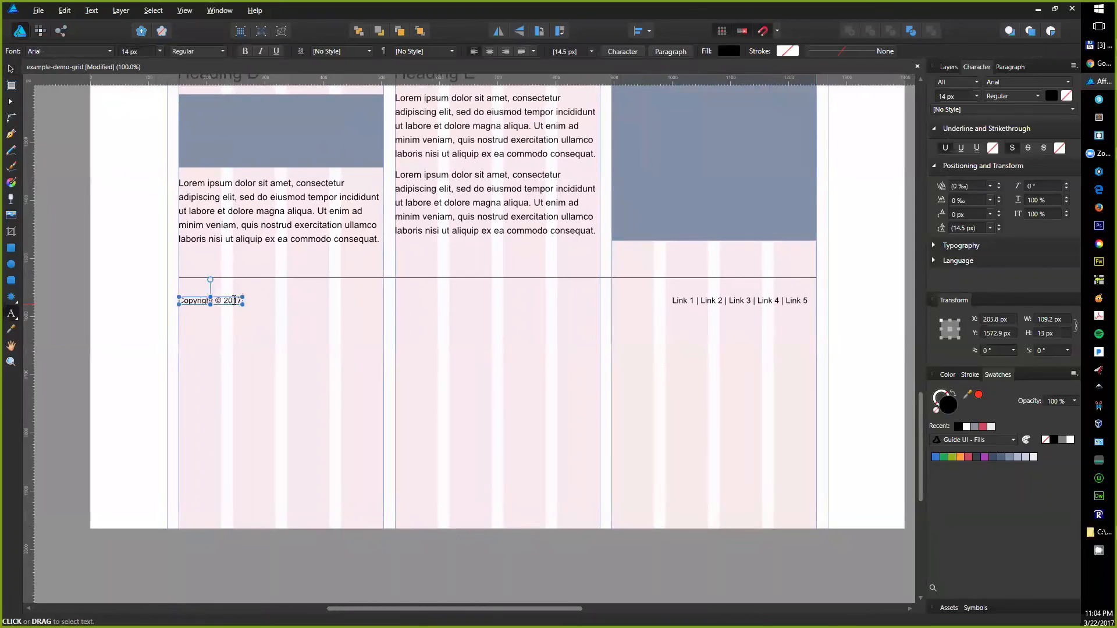
text(- Ricardo Zea)
key(Escape)
- Duplicate the copyright line just below it and replace its text with an e-mail address
click(123, 301)
key(v)
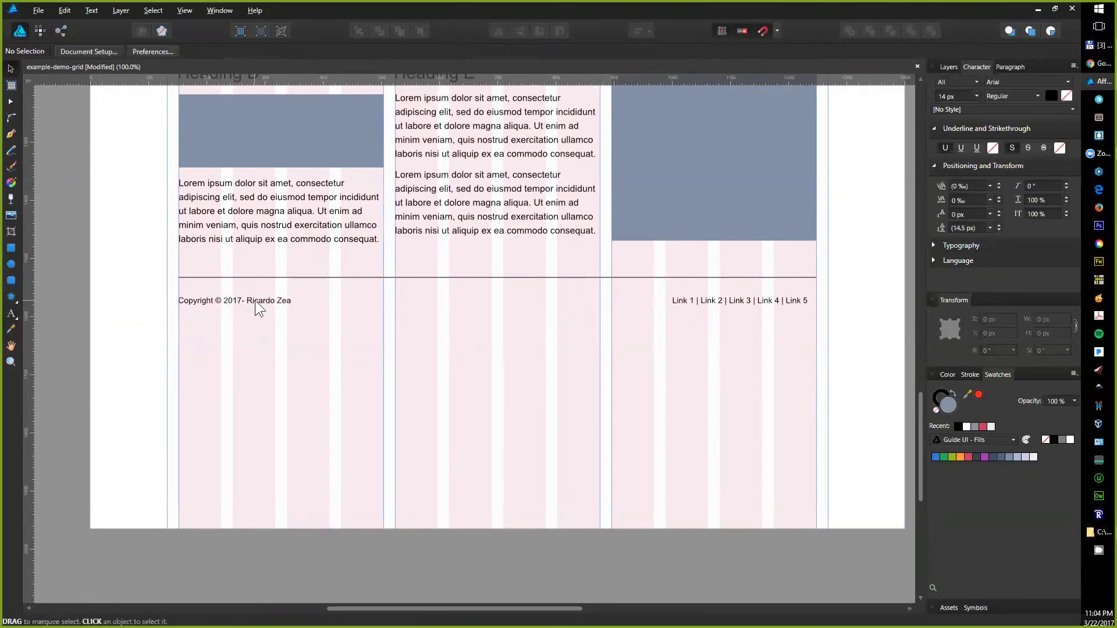
click(254, 301)
drag(254, 300, 255, 318)
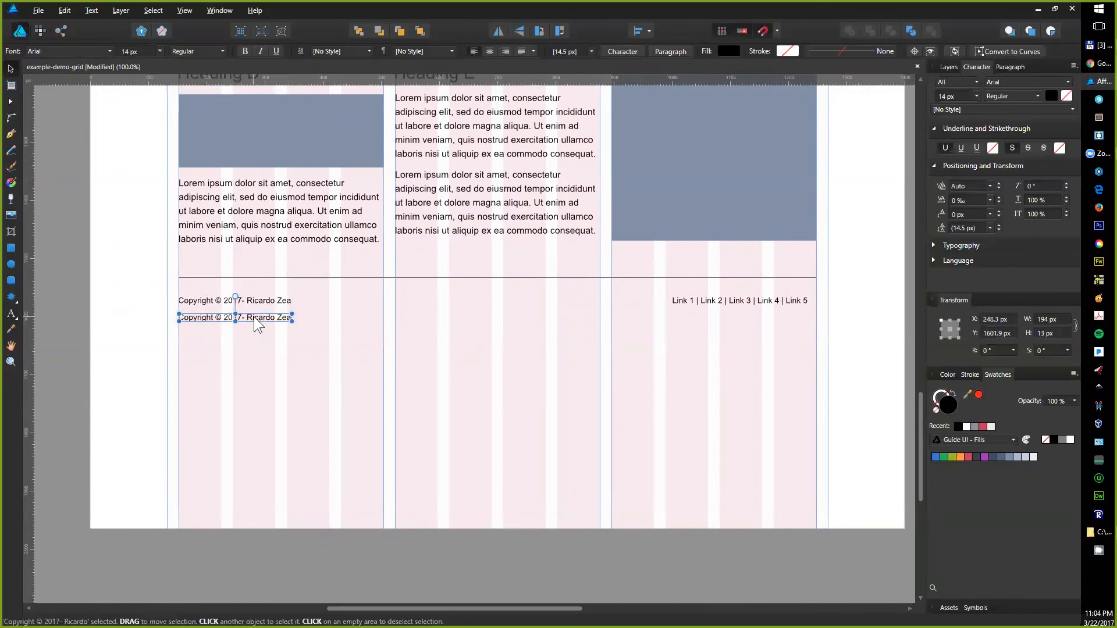
double_click(255, 317)
key(ctrl+a)
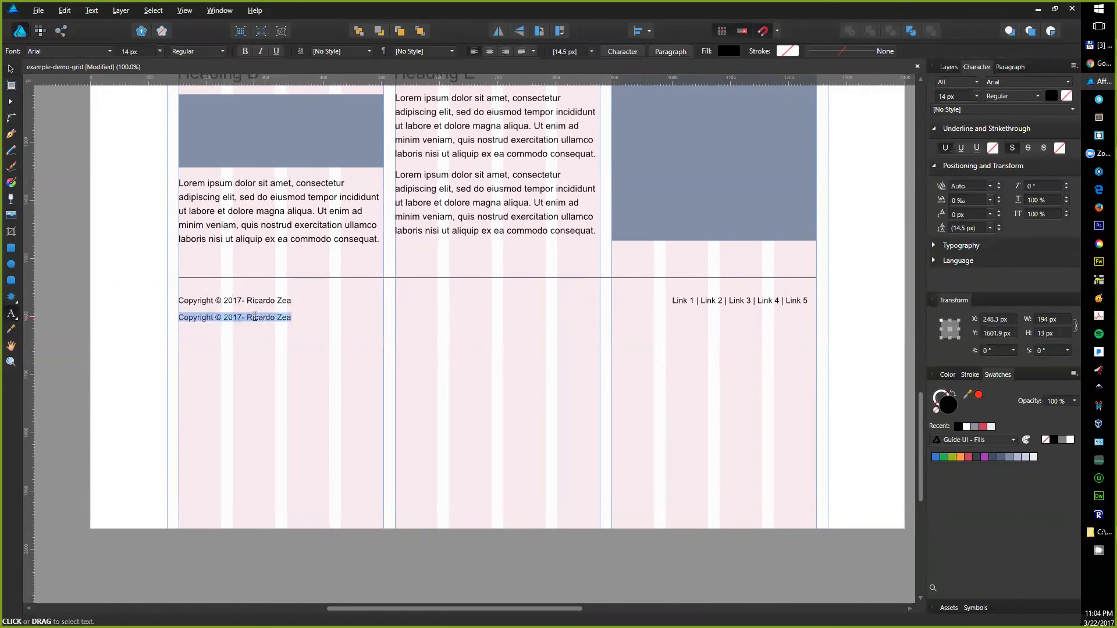
text(me@me)
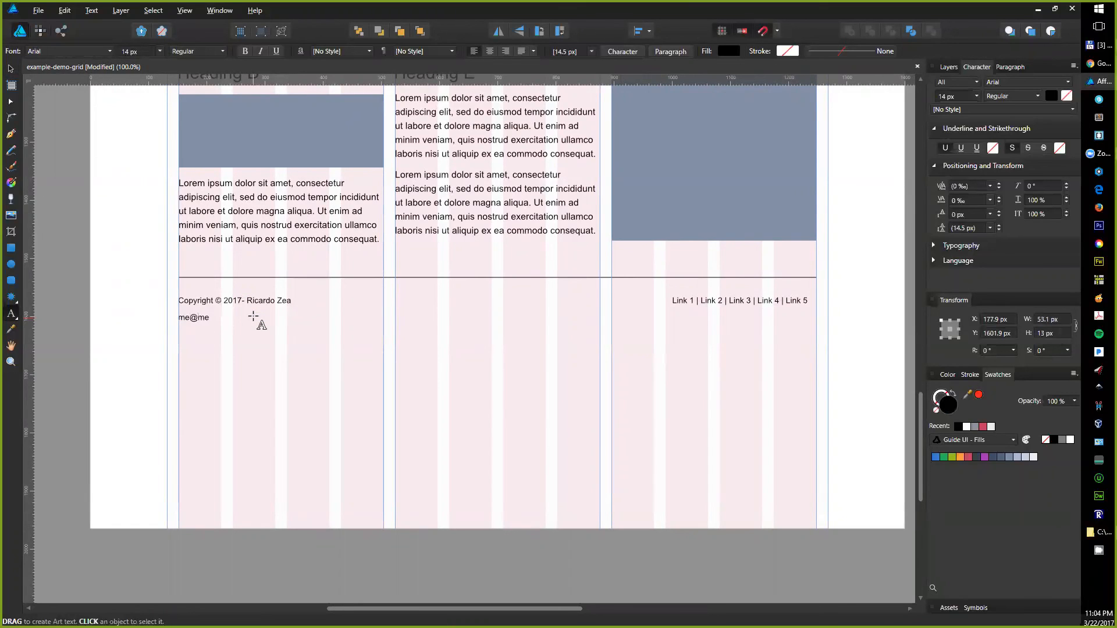
text(.me)
key(Escape)
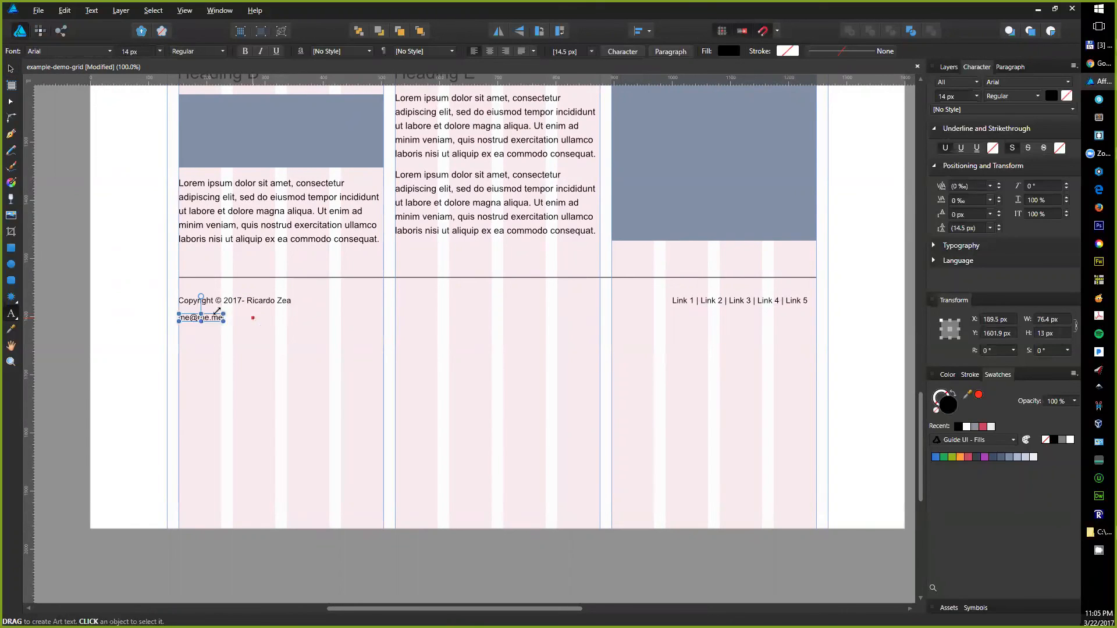
- Underline the e-mail address line
click(140, 318)
key(ctrl+d)
key(v)
click(216, 320)
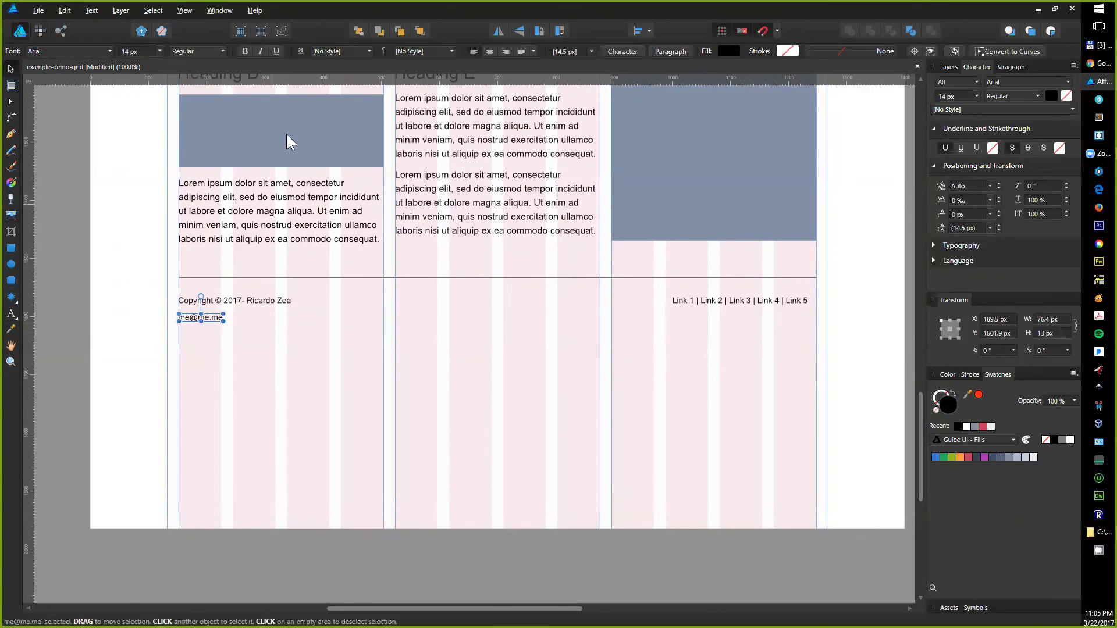
click(277, 51)
click(149, 205)
key(space)
drag(444, 236, 361, 348)
key(space)
drag(371, 214, 429, 374)
key(space)
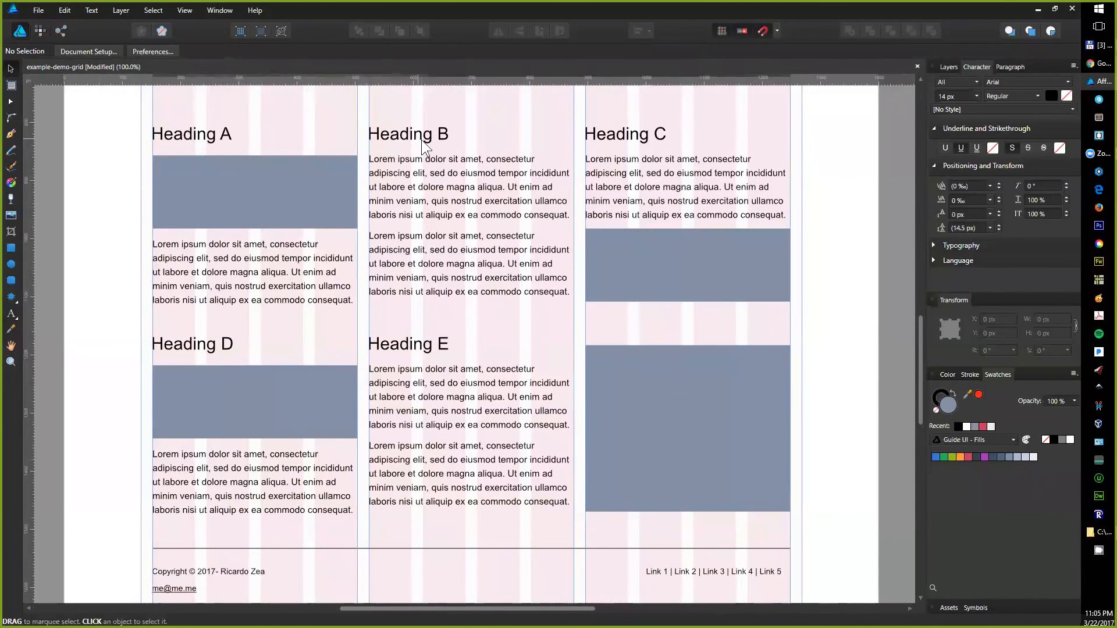
- Try underlining Heading C, then remove the underline again
click(657, 141)
click(277, 52)
click(832, 186)
click(621, 138)
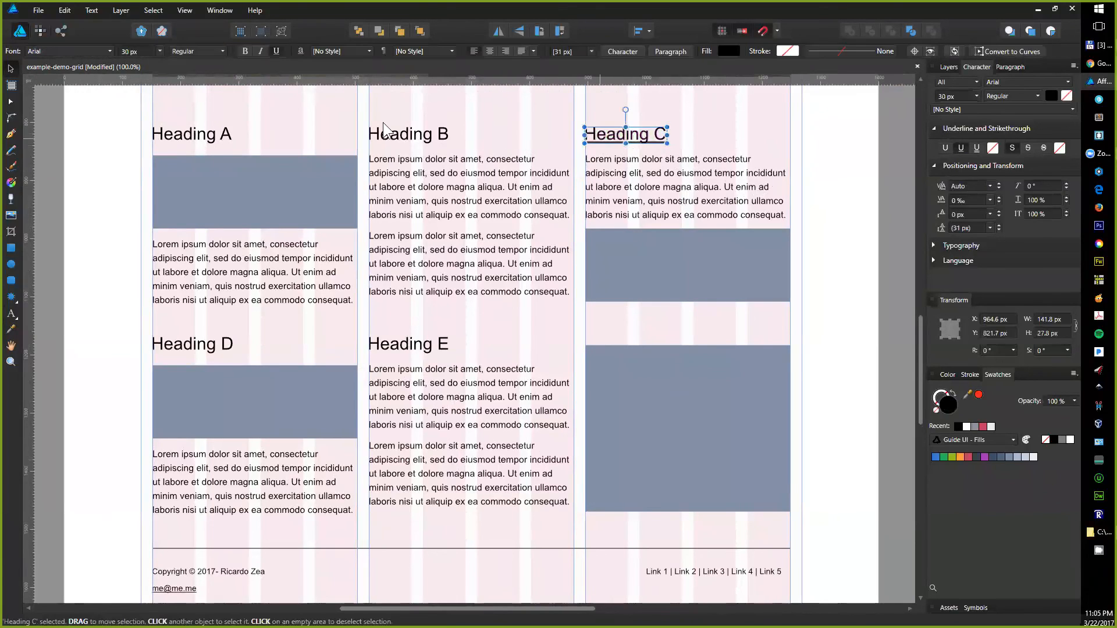
click(276, 51)
click(828, 220)
- Hide the pink layout grid group in Layers, hide the guides, and hide the interface panels
scroll(835, 254, down, 5)
drag(833, 184, 725, 326)
scroll(832, 179, down, 3)
scroll(828, 173, down, 1)
scroll(828, 172, up, 2)
key(ctrl+1)
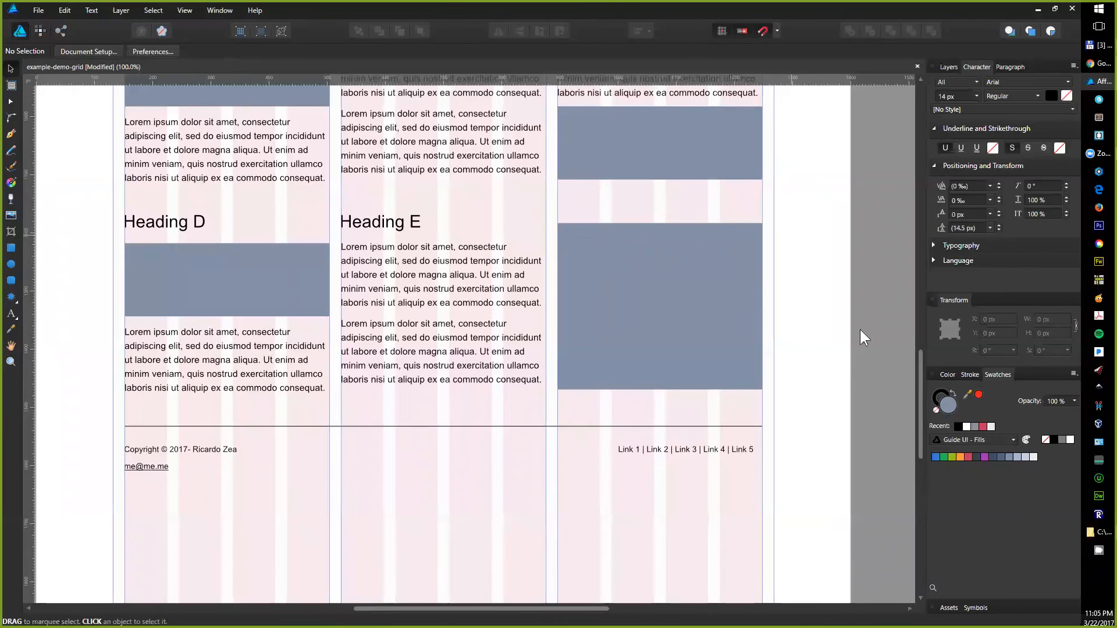
click(948, 66)
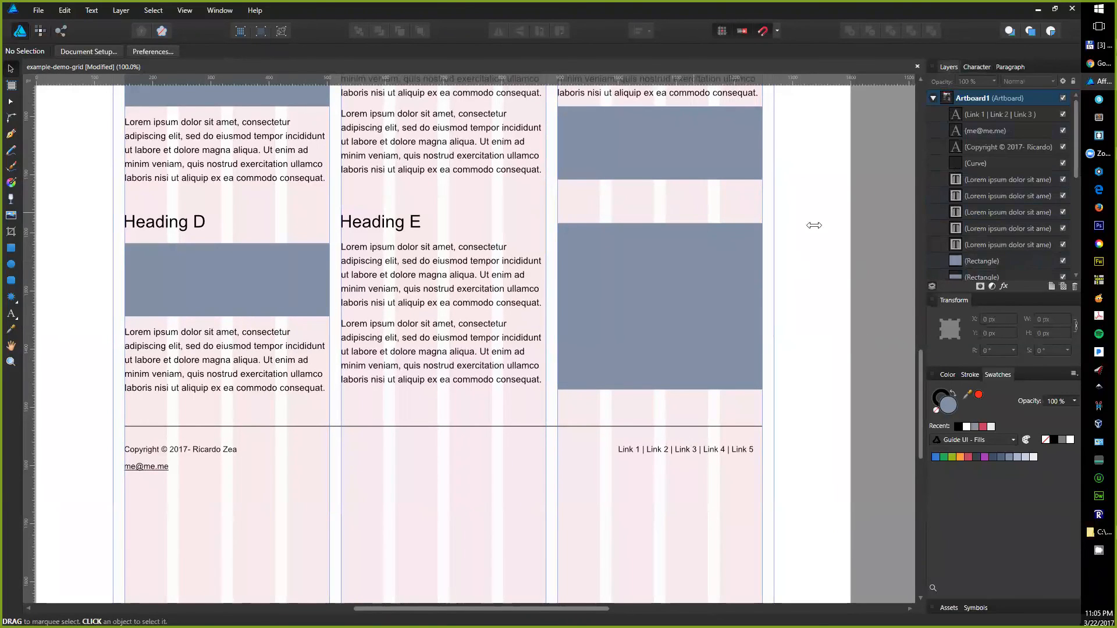
scroll(1010, 260, down, 5)
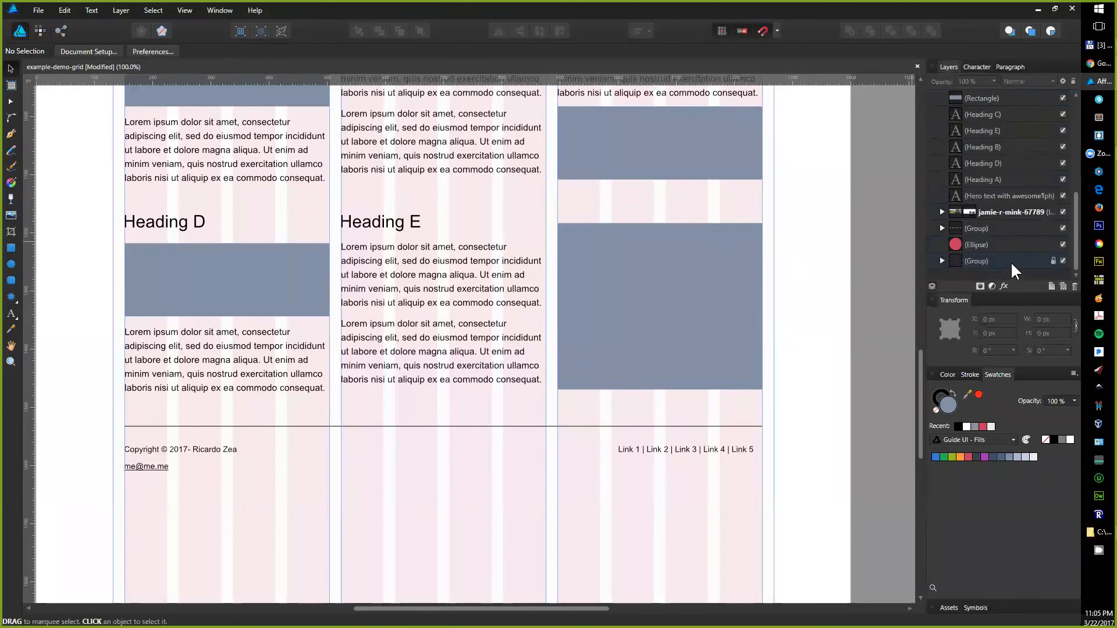
click(1062, 261)
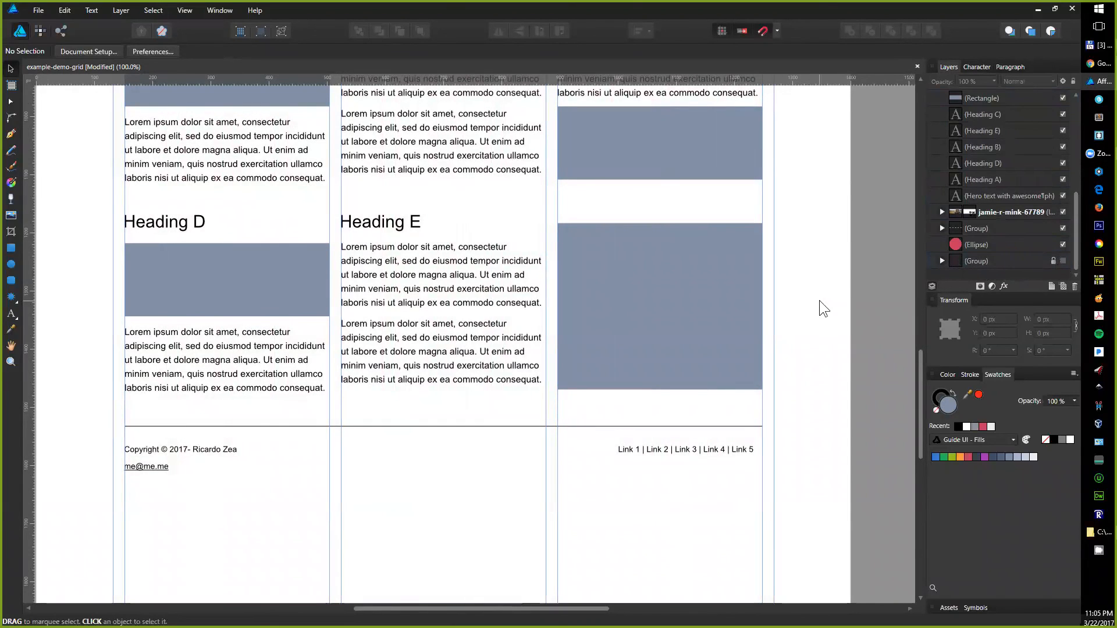
key(ctrl+semicolon)
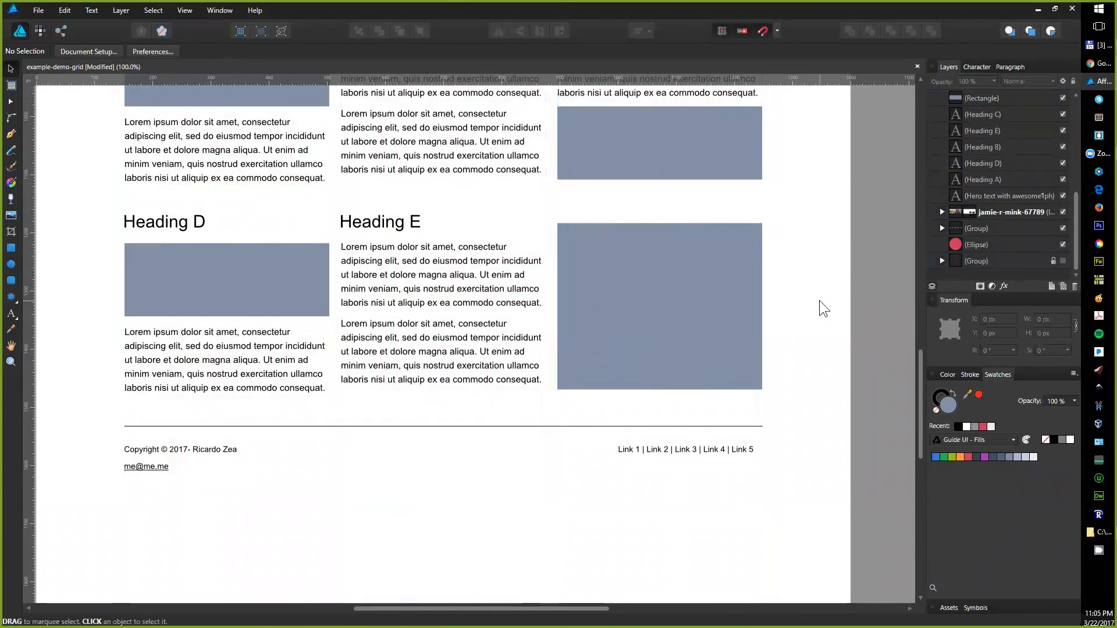
key(Tab)
- Drag Artboard1's bottom edge up so it is 1686 px tall
scroll(884, 164, down, 6)
drag(880, 181, 741, 369)
click(527, 171)
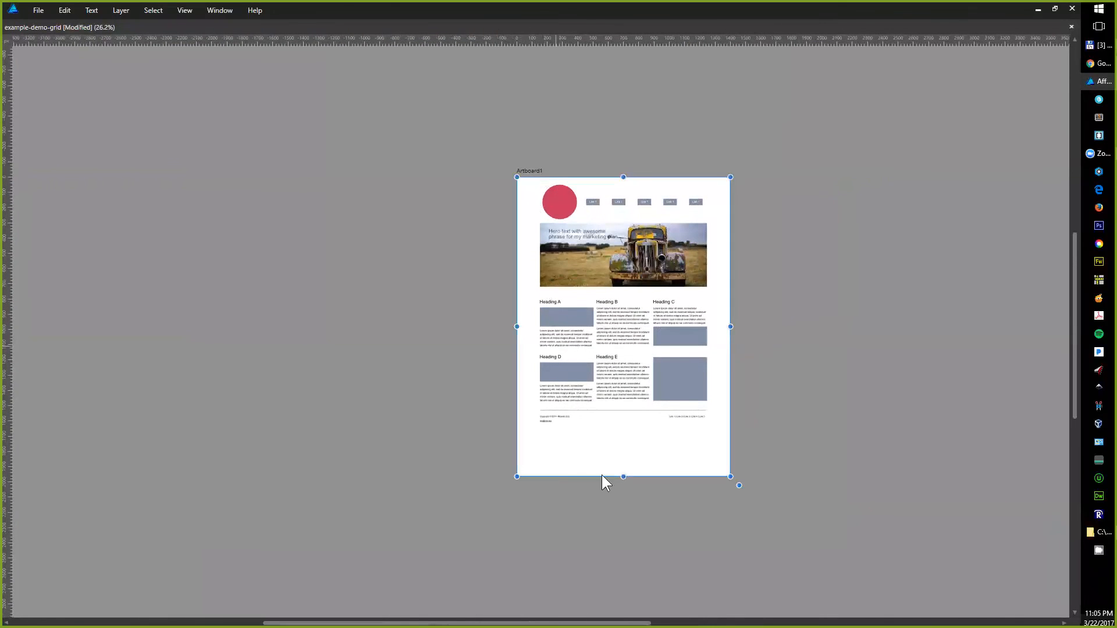
drag(621, 476, 624, 435)
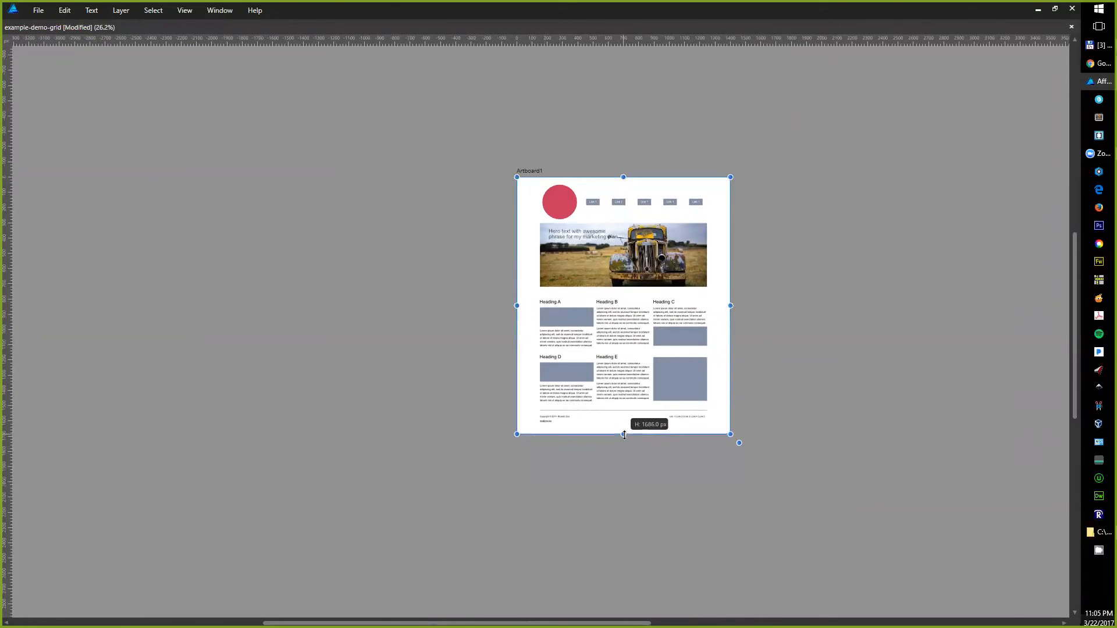
click(756, 421)
- At 100% zoom, pan through the finished page from logo and hero image down to the footer
key(ctrl+1)
drag(685, 316, 517, 358)
drag(592, 247, 637, 412)
drag(614, 474, 618, 148)
drag(582, 406, 564, 364)
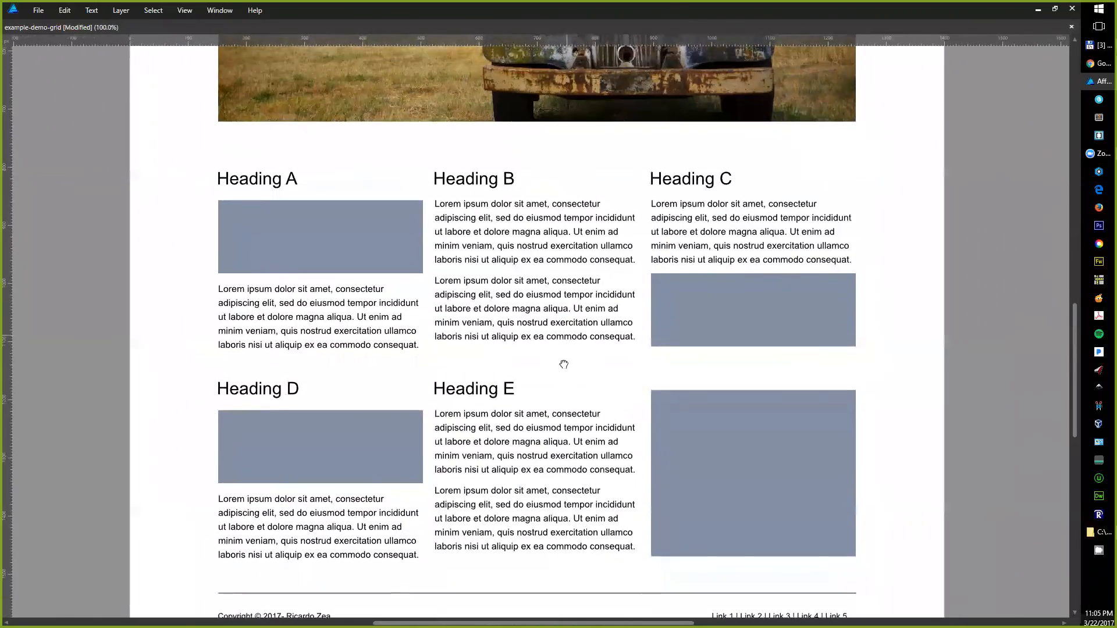
drag(573, 263, 571, 425)
drag(576, 281, 573, 100)
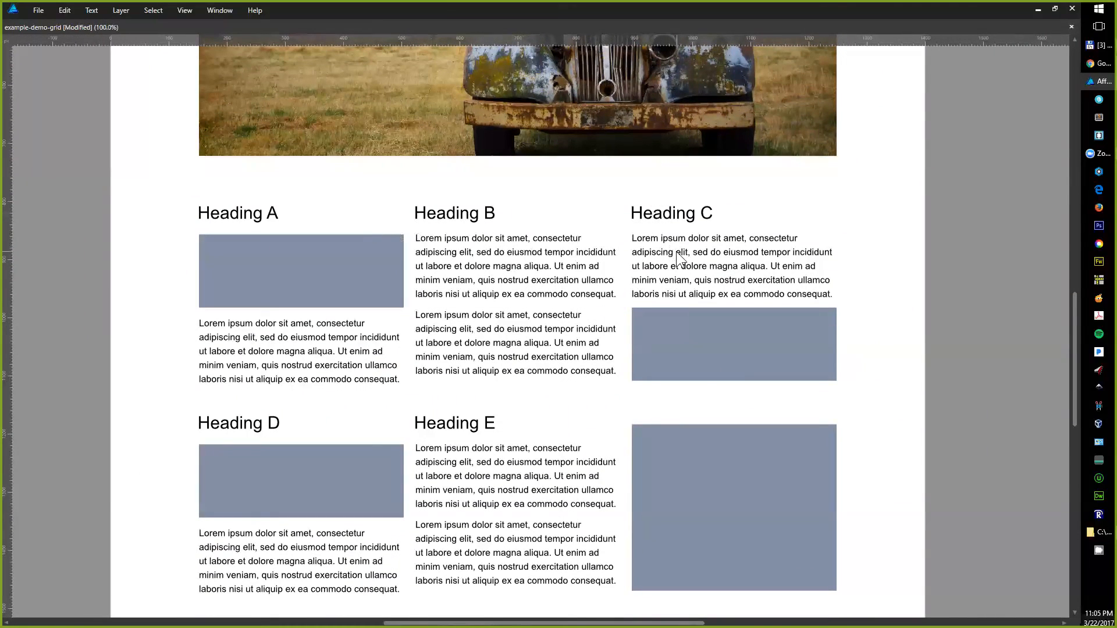
drag(911, 366, 920, 477)
drag(917, 293, 894, 476)
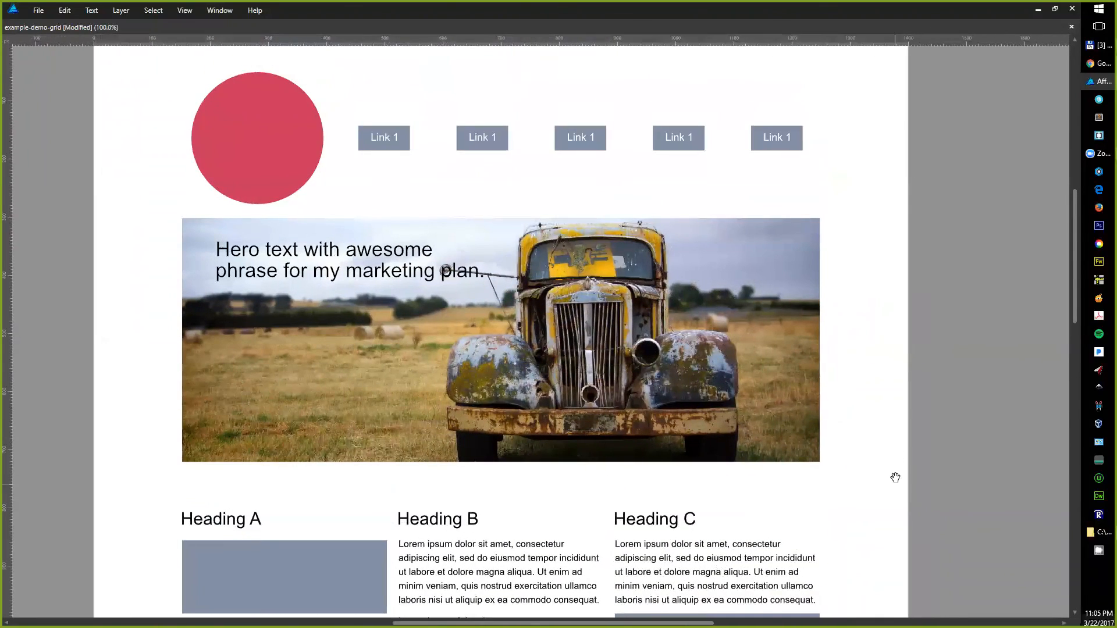
drag(894, 381, 894, 374)
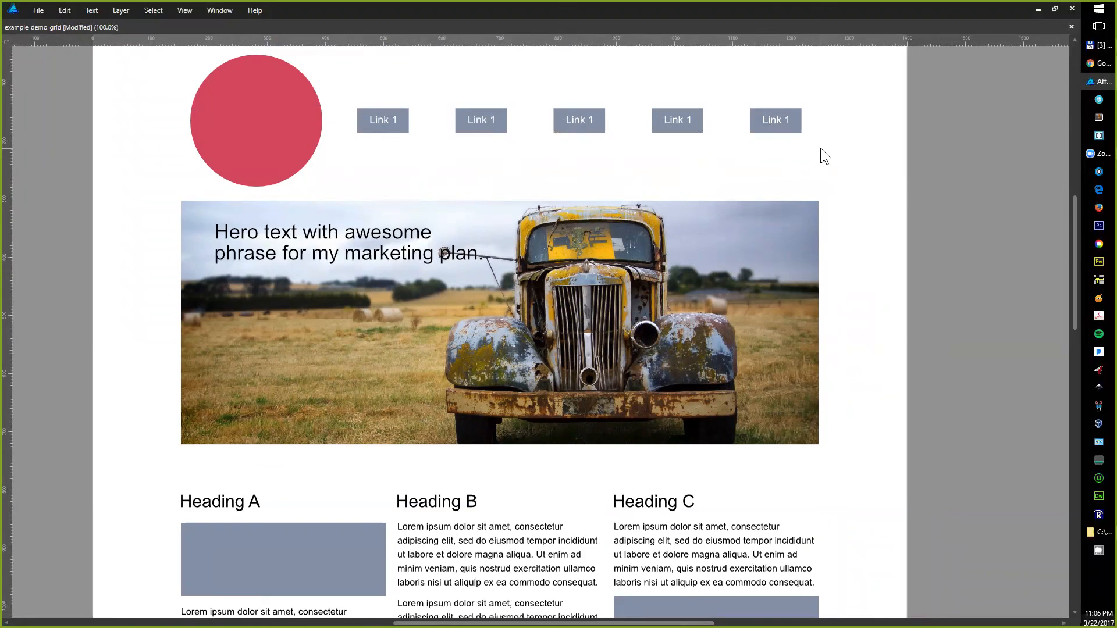
drag(839, 235, 825, 92)
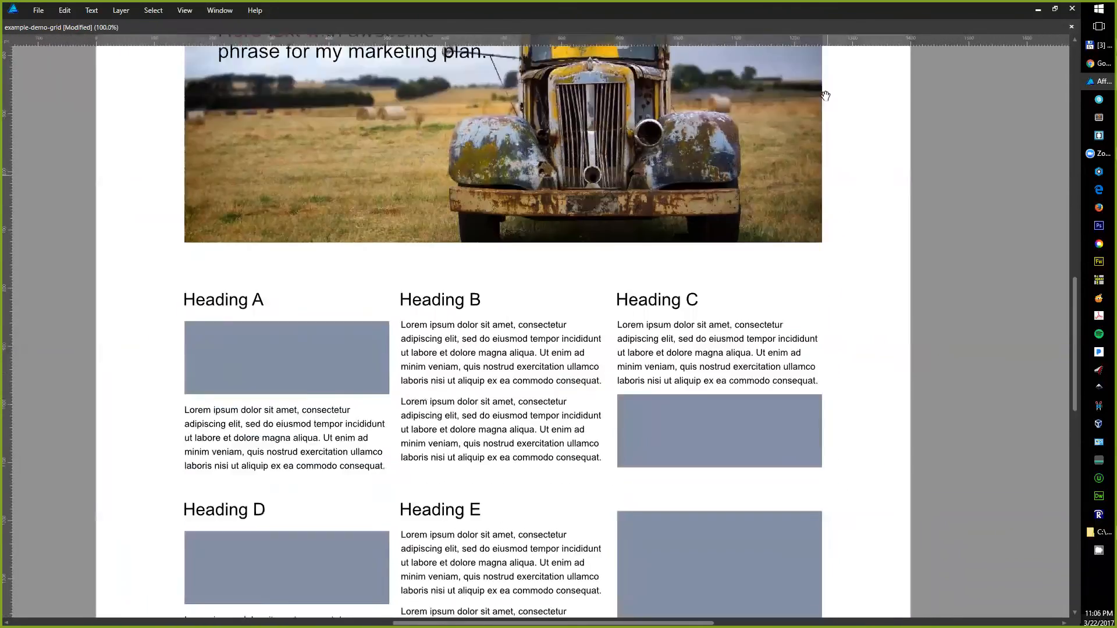
drag(782, 367, 782, 101)
drag(731, 235, 730, 161)
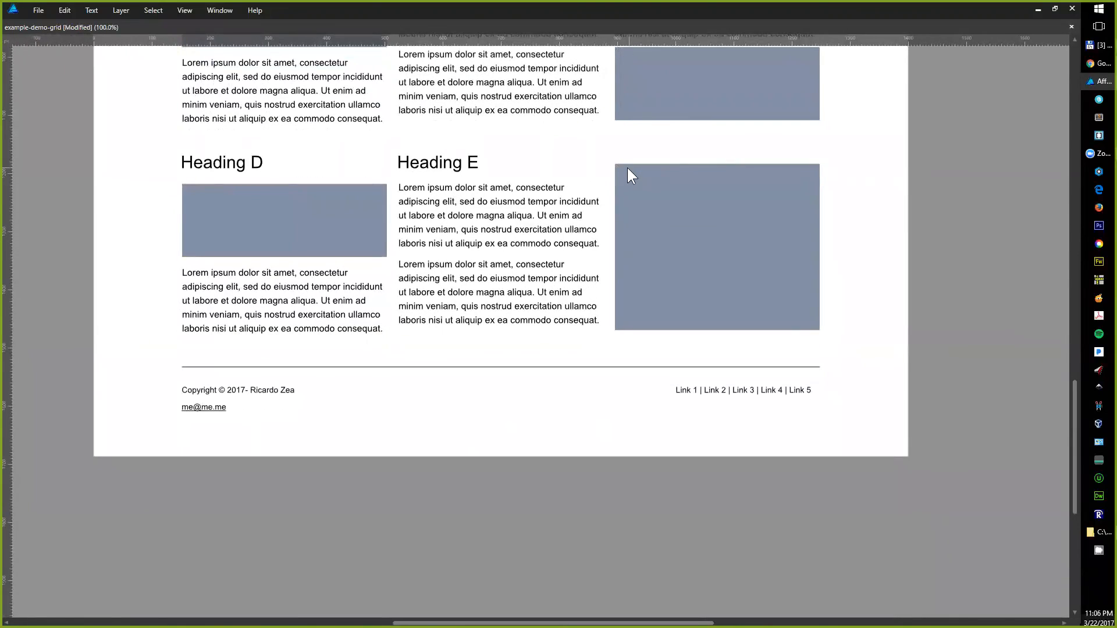